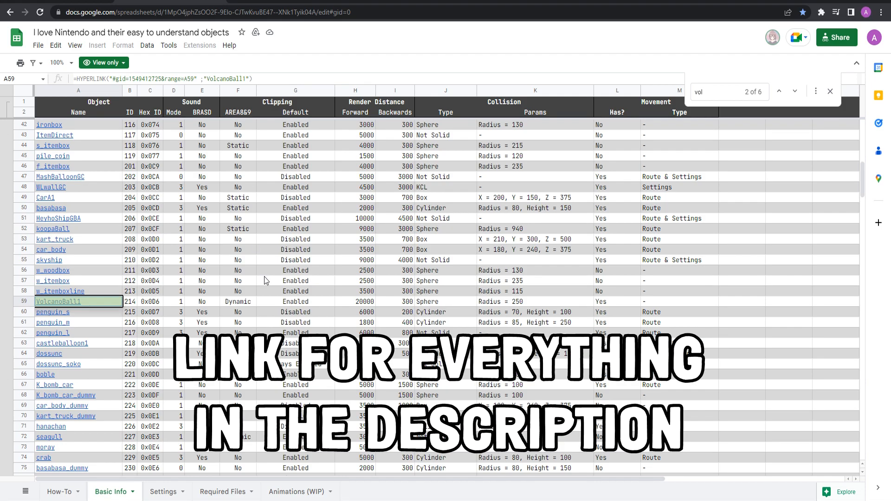
Examine the VolcanoBall1 row on the Basic Info sheet, from its ID through clipping, render distance and collision to movement
scroll(210, 265, up, 2)
scroll(209, 264, up, 5)
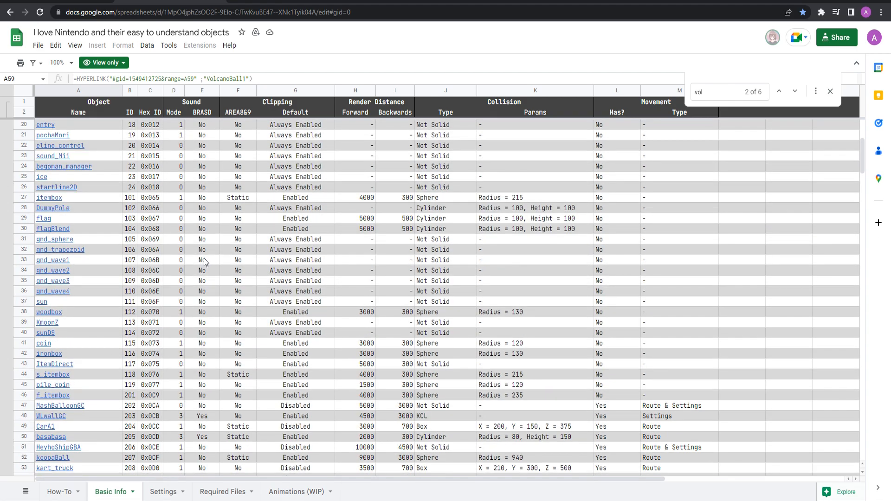
scroll(194, 288, down, 7)
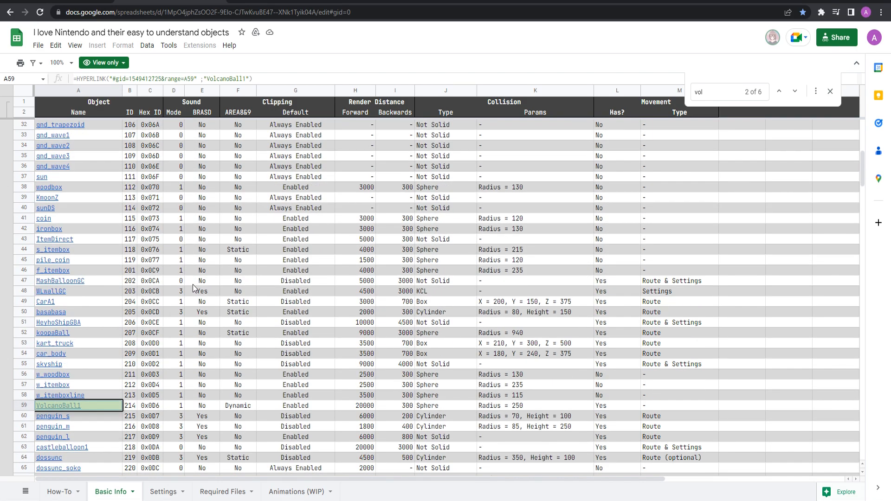
scroll(194, 288, down, 1)
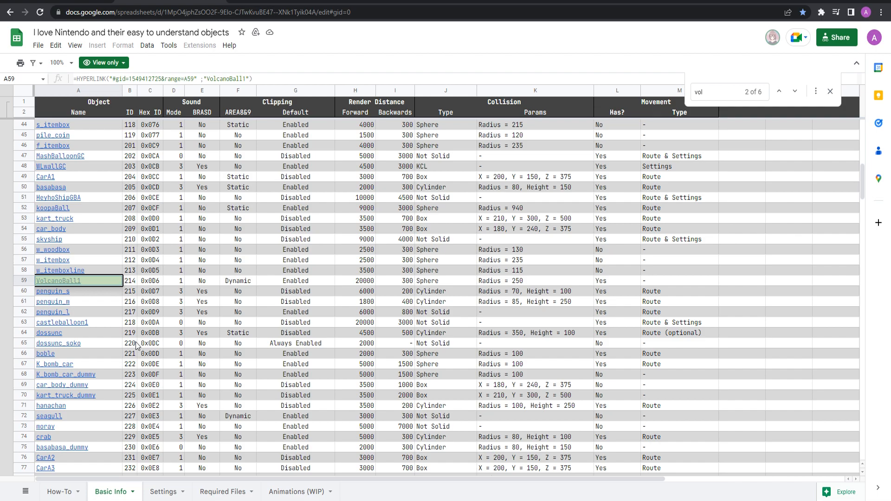
mouse_move(96, 280)
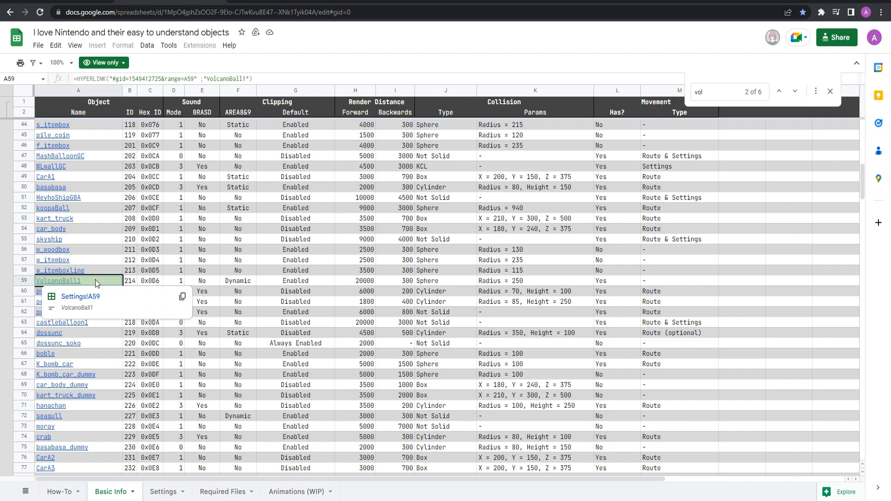
key(Right)
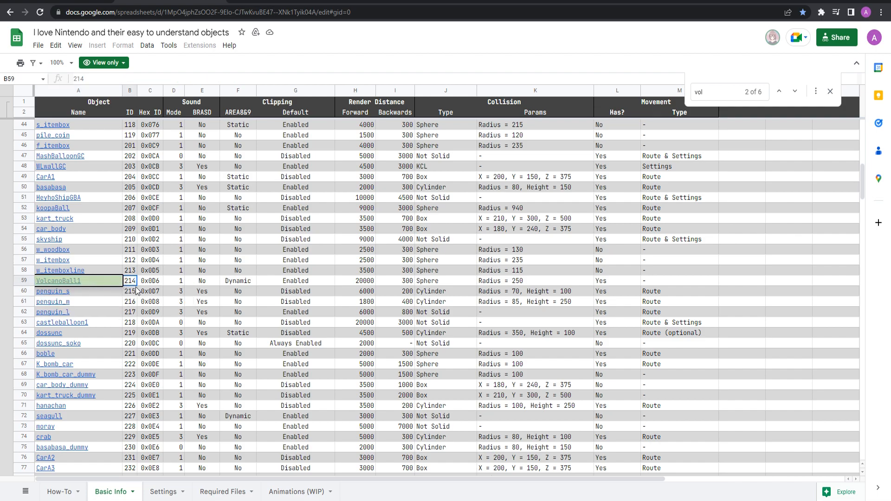
key(Right)
key(Right)
key(Right)
key(Right)
key(Right)
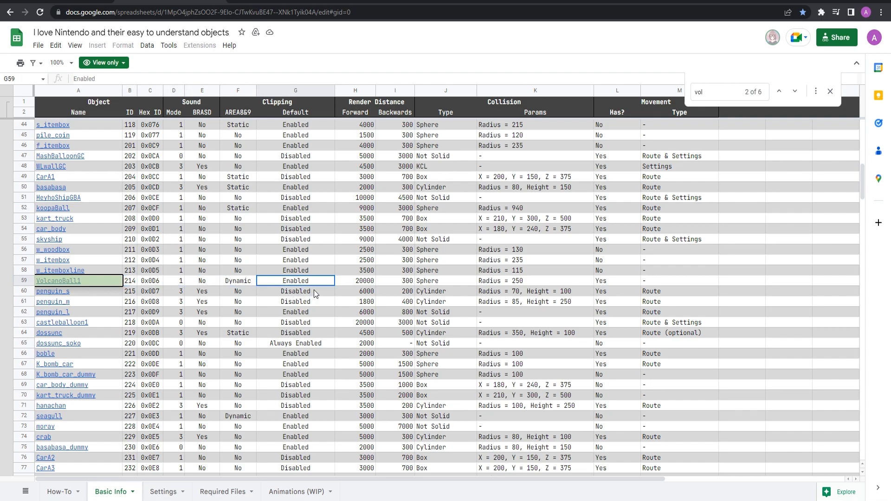
key(Right)
key(Right)
key(Right)
key(Right)
key(Right)
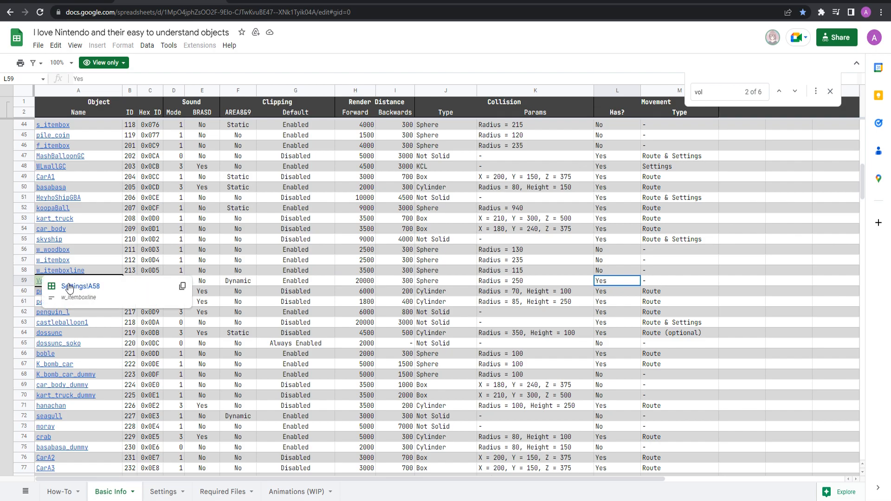
Follow the object link to the Settings sheet and examine VolcanoBall1's description and settings
click(70, 288)
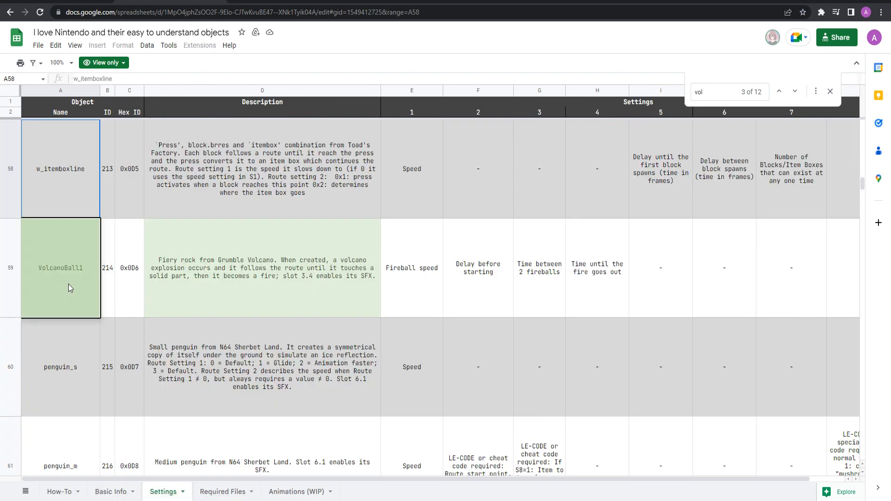
click(84, 304)
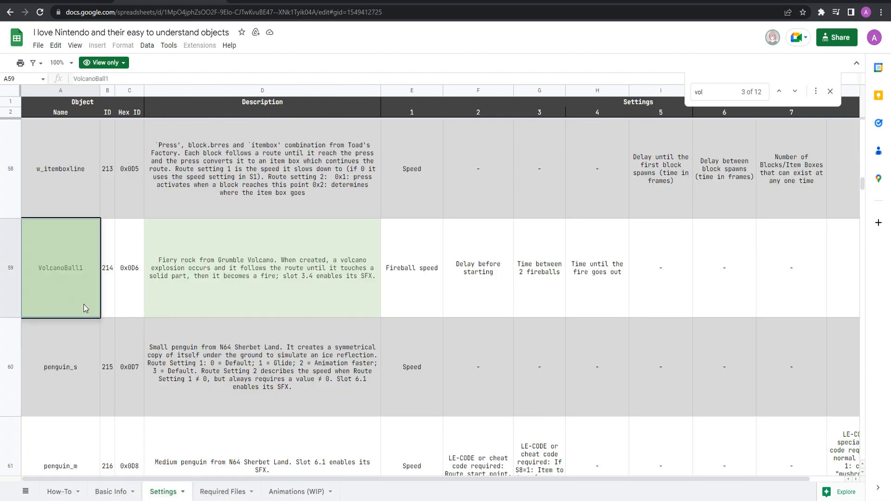
key(ctrl+Right)
Open the Required Files sheet and examine the BRRES and BREFF/BREFT files listed for VolcanoBall1
click(222, 494)
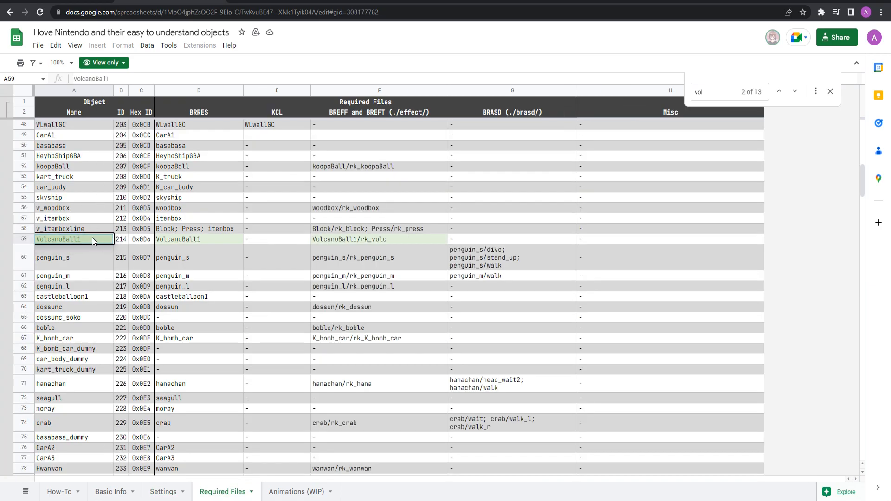
click(219, 241)
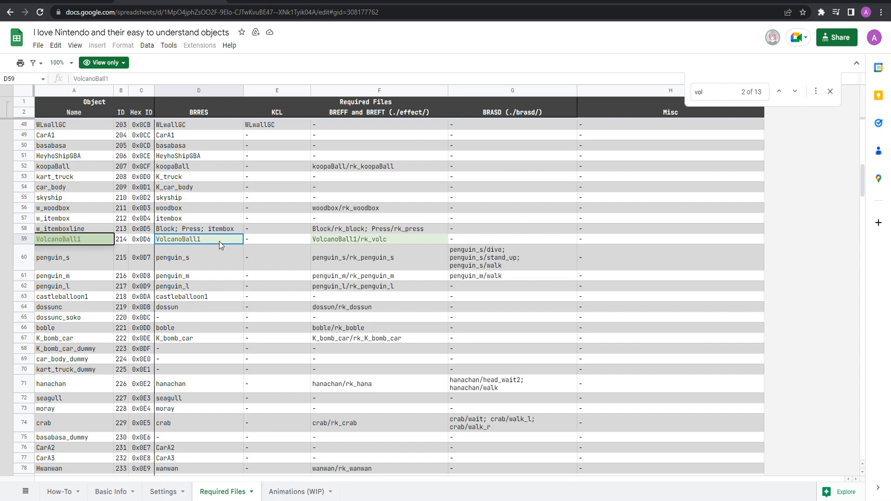
click(345, 242)
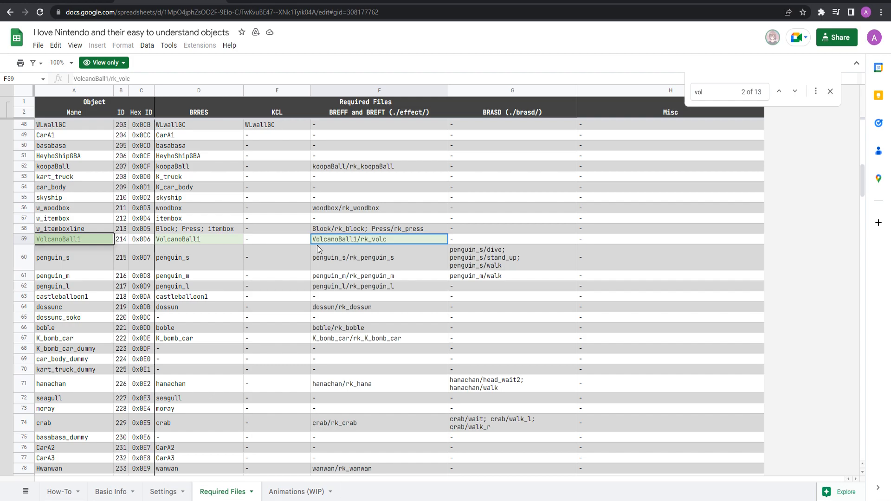
click(238, 241)
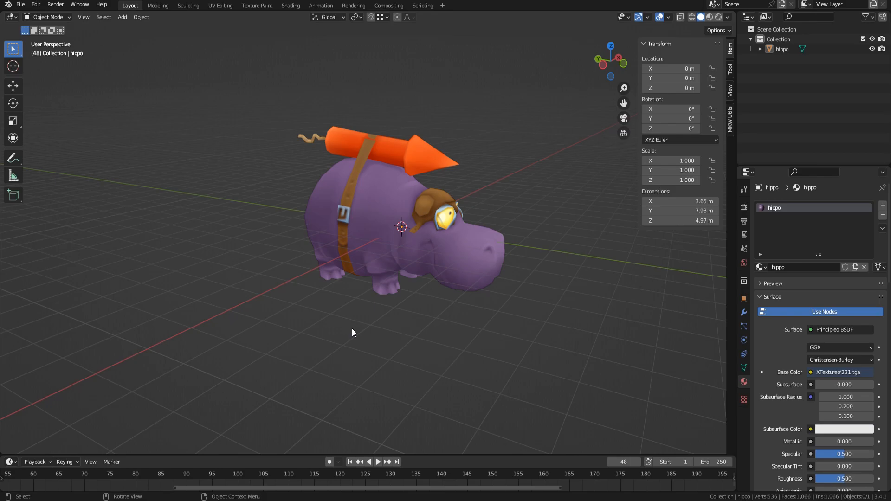
Switch to Blender and add an armature to the hippo scene
key(shift+a)
mouse_move(379, 238)
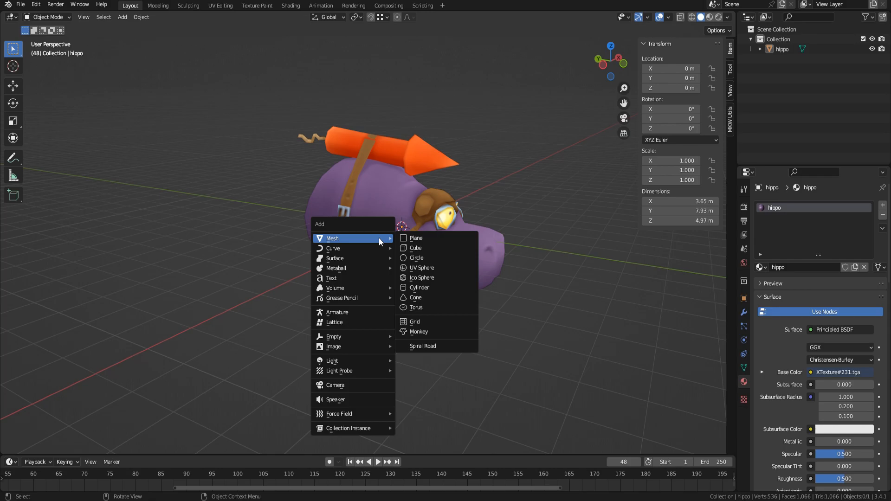
click(368, 313)
scroll(419, 288, up, 3)
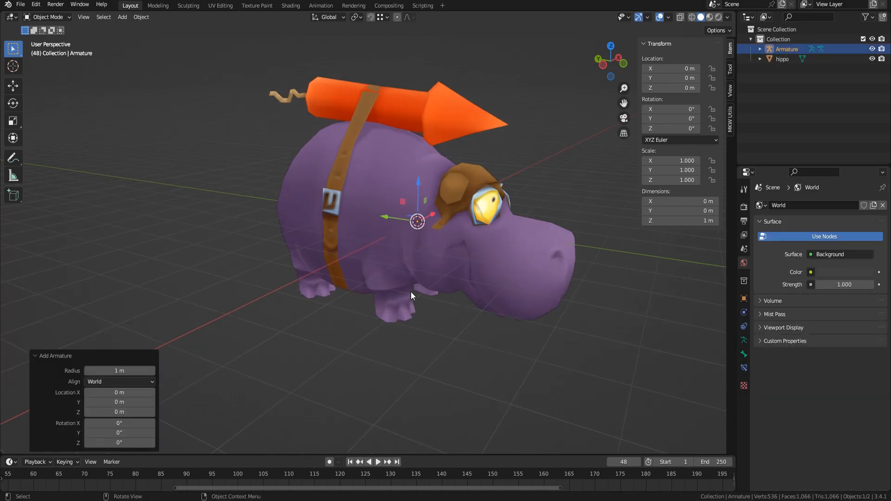
Set the armature's viewport display to In Front so its bone shows through the hippo mesh
click(743, 298)
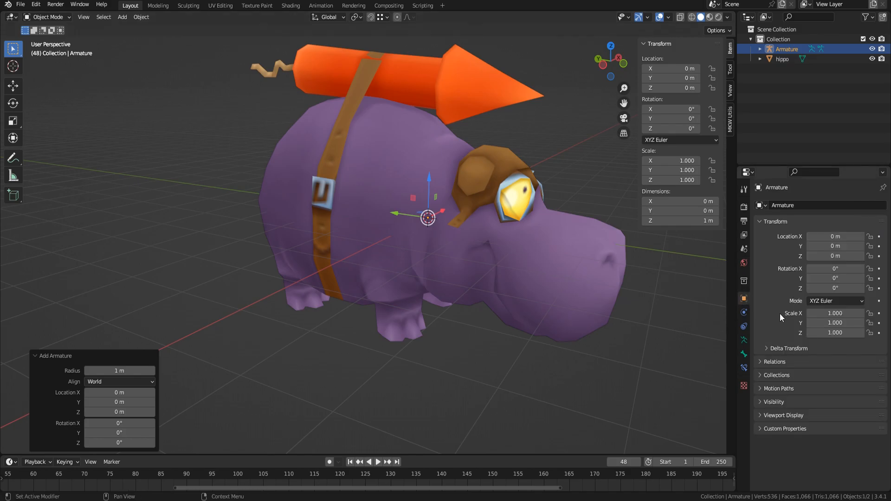
click(759, 417)
scroll(759, 418, down, 1)
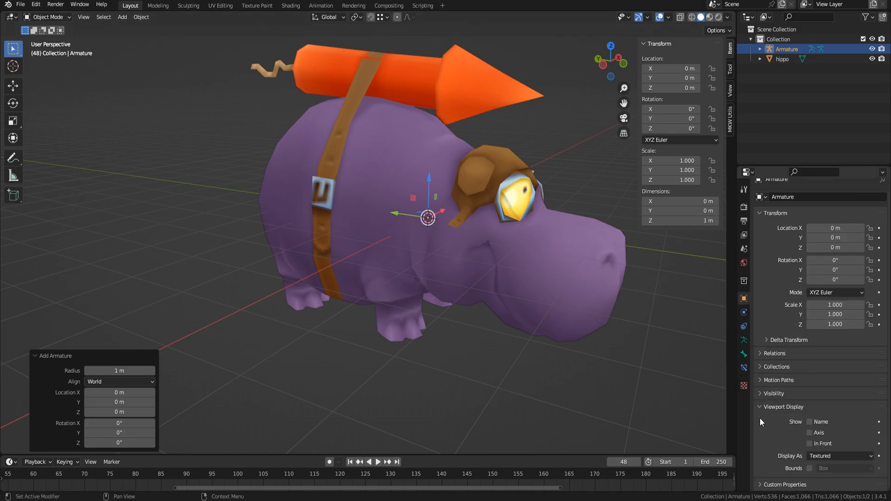
click(810, 443)
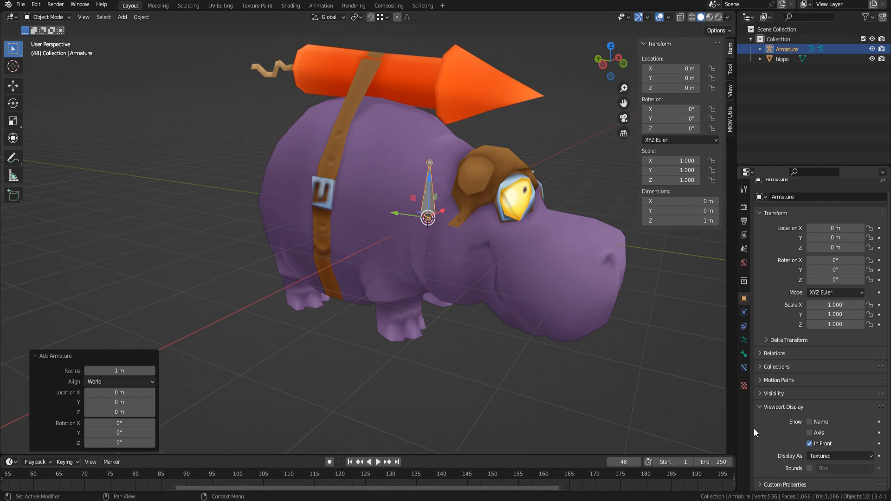
In the left orthographic view, rotate the armature 90° and move it inside the hippo's body to about Y 1.64 m, Z 0.23 m
middle_drag(444, 313, 483, 291)
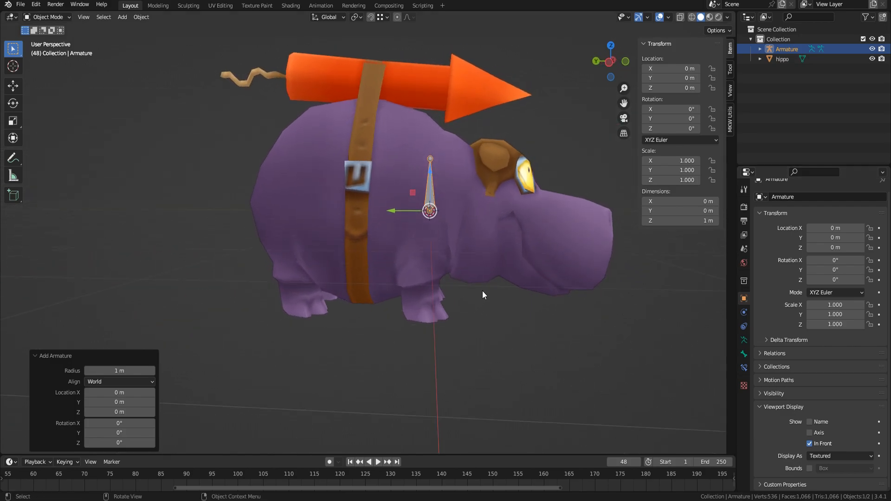
click(611, 62)
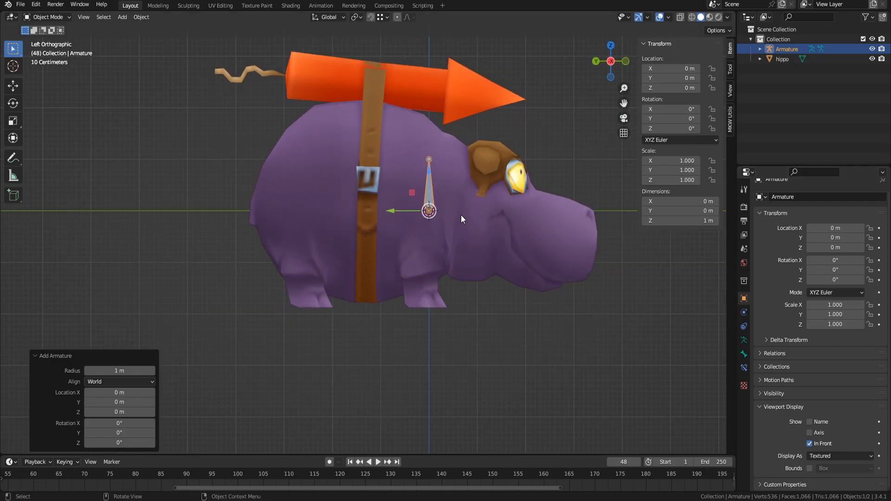
key(g)
click(402, 218)
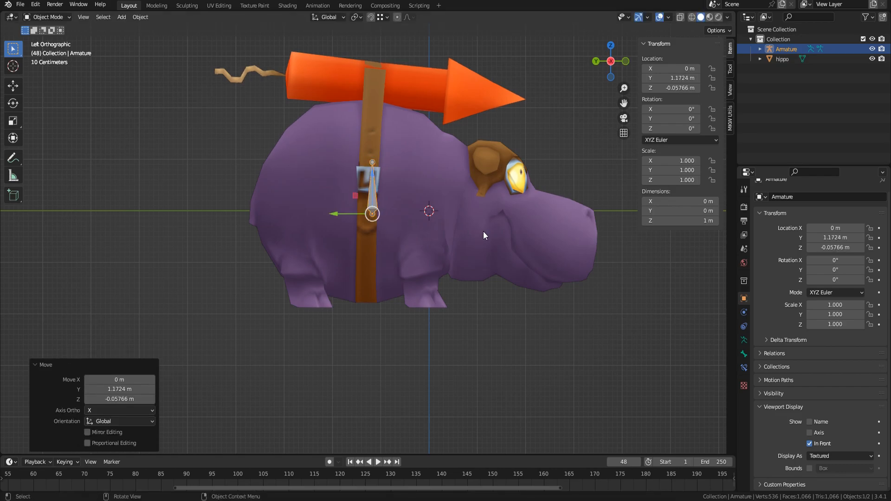
text(r90)
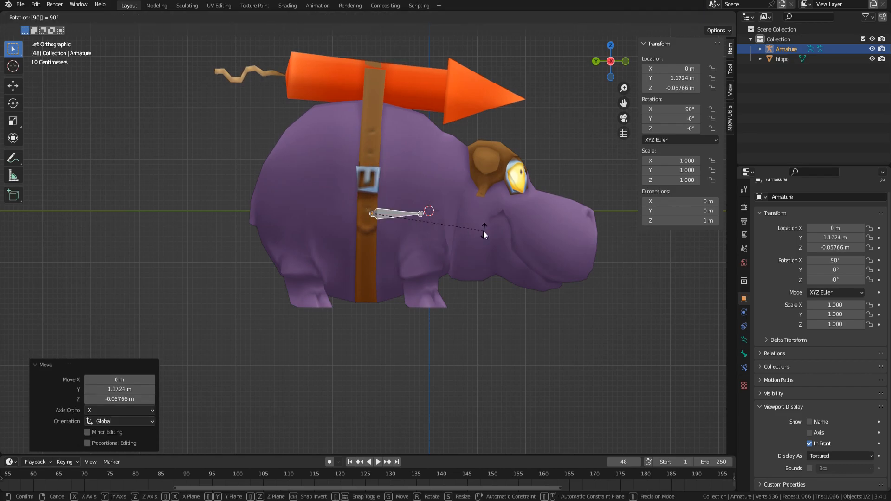
key(Return)
key(g)
click(380, 250)
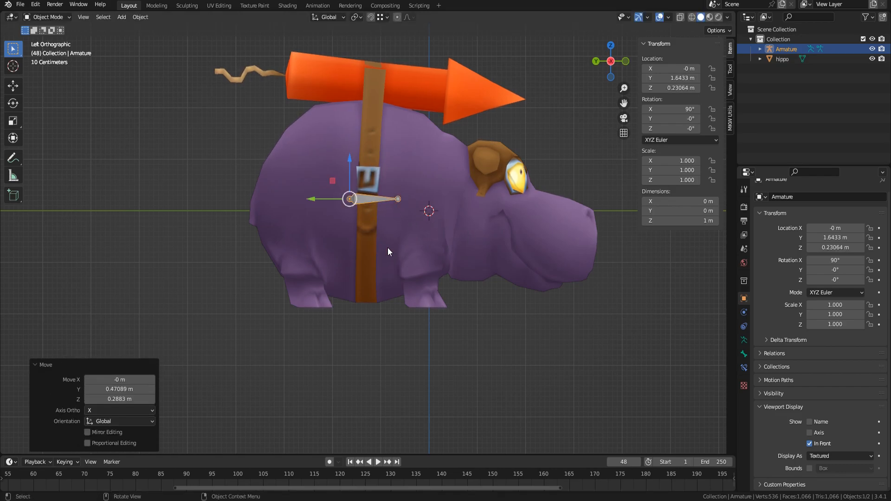
Enter Edit Mode on the armature and extrude a second bone from the first bone's tip to the hippo's mouth
click(744, 353)
scroll(539, 318, up, 2)
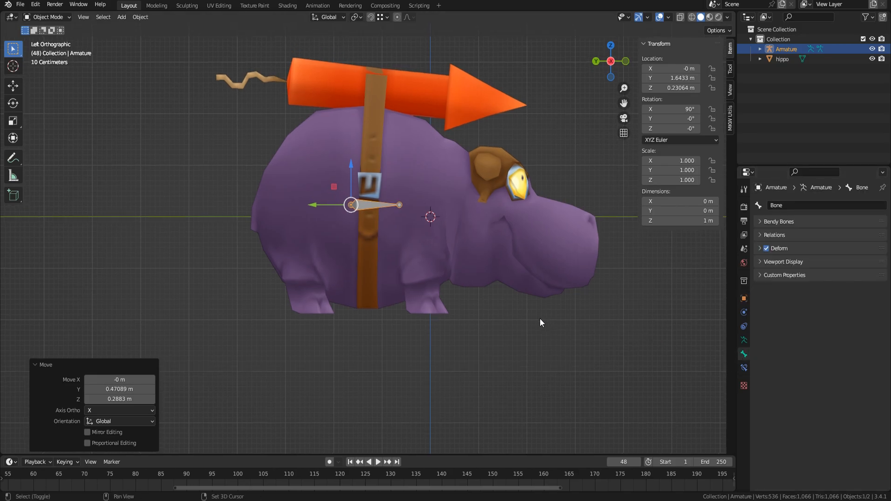
click(408, 196)
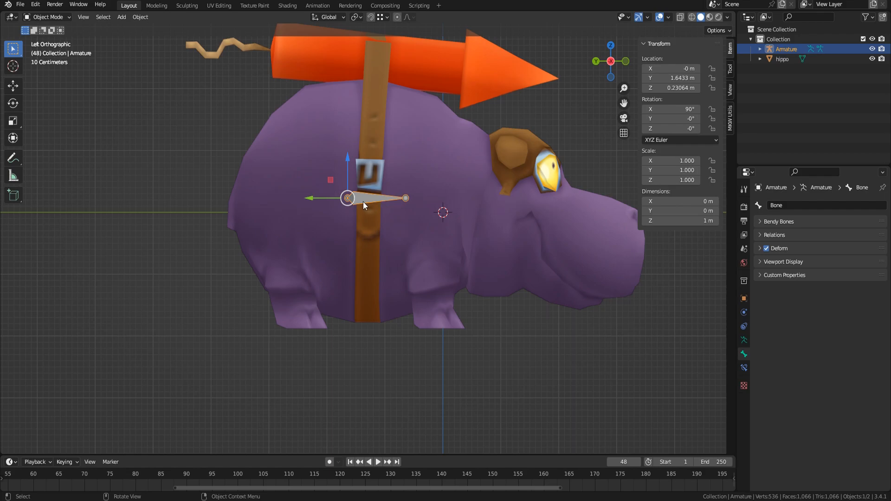
key(Tab)
click(406, 198)
shift+middle_drag(445, 254, 389, 314)
key(e)
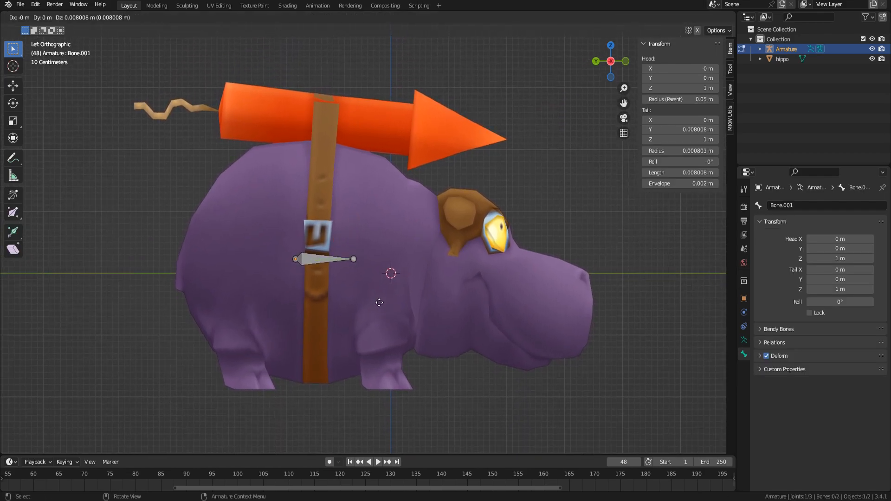
click(539, 317)
Move the joint between the two bones to the hippo's neck and the root joint to its rear, for a body bone about 3.86 m long
click(354, 259)
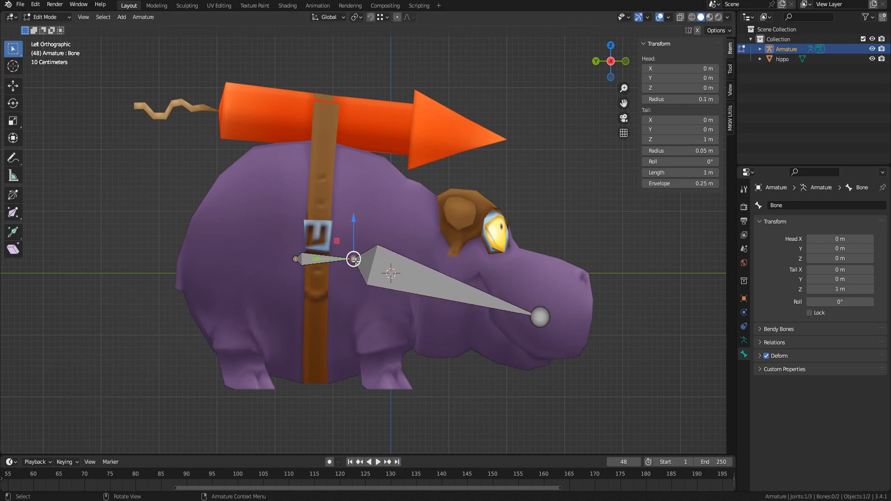
key(g)
click(438, 284)
click(295, 259)
key(g)
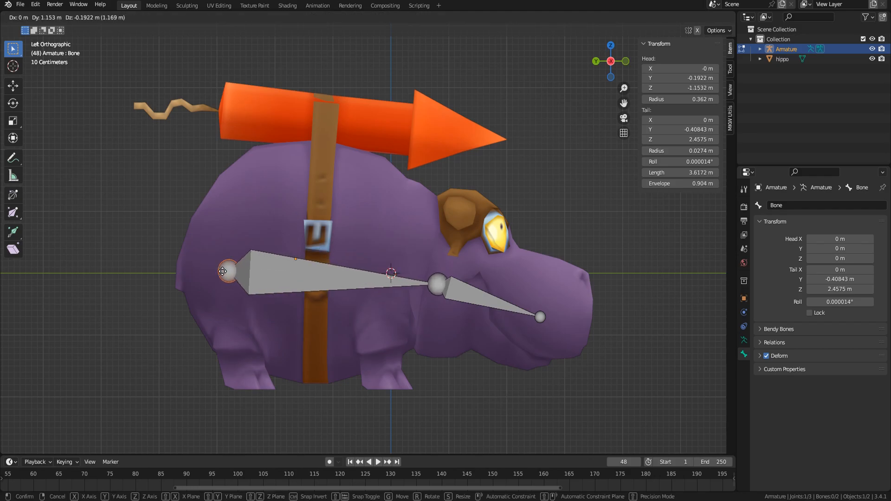
click(214, 279)
Shift the whole body bone slightly up and backward, and move the head bone's tip toward the snout for a length of about 2.64 m
click(351, 287)
key(g)
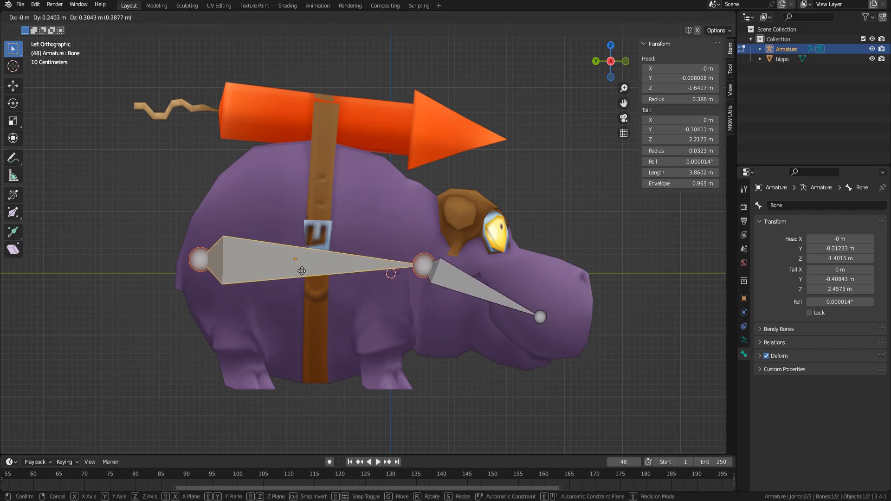
click(302, 271)
click(539, 317)
key(g)
click(566, 312)
Disconnect the head bone from its parent bone in its relations, keeping the parent assignment
click(423, 266)
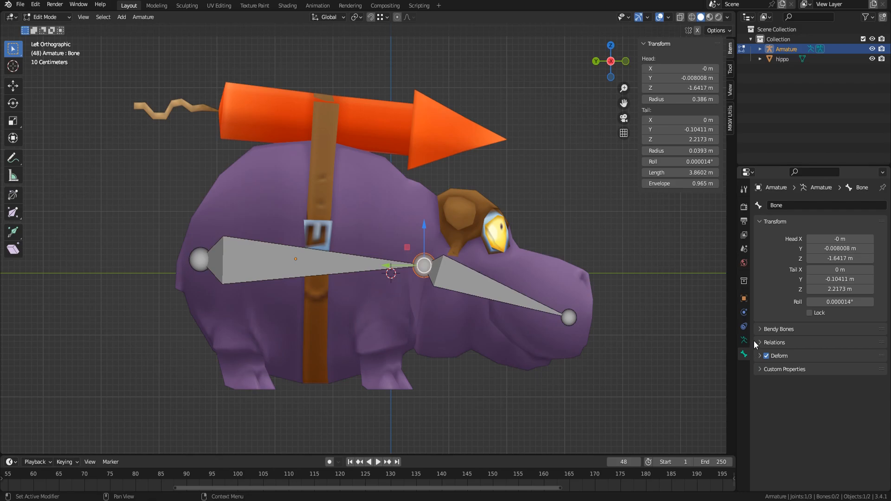
click(497, 291)
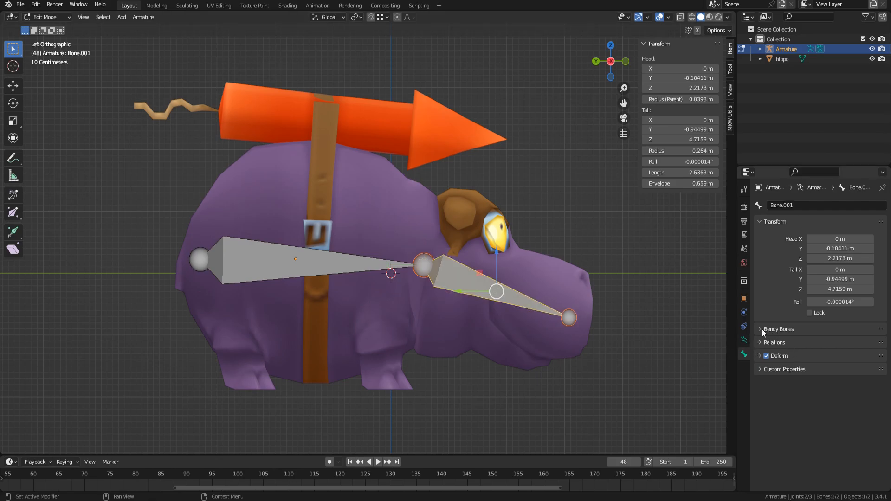
click(743, 344)
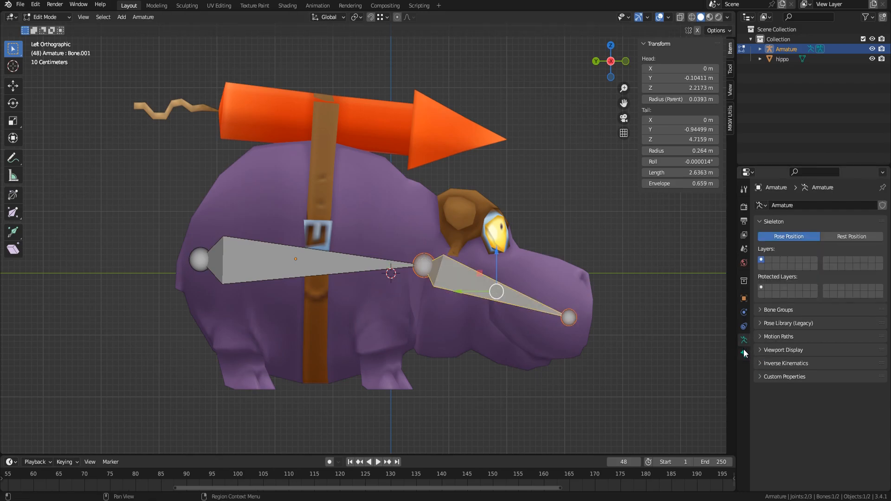
click(743, 350)
click(765, 344)
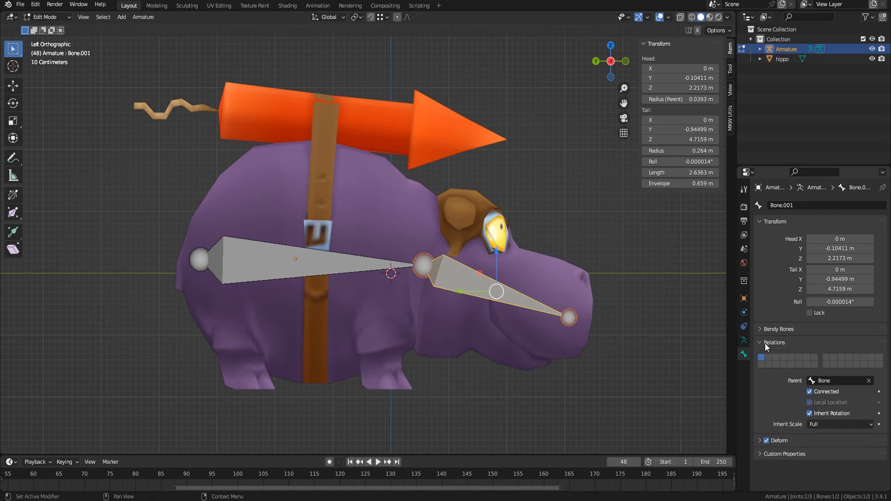
click(825, 392)
Scale the head bone down to about 1.67 m long and place it inside the hippo's head, detached from the body bone
key(g)
key(s)
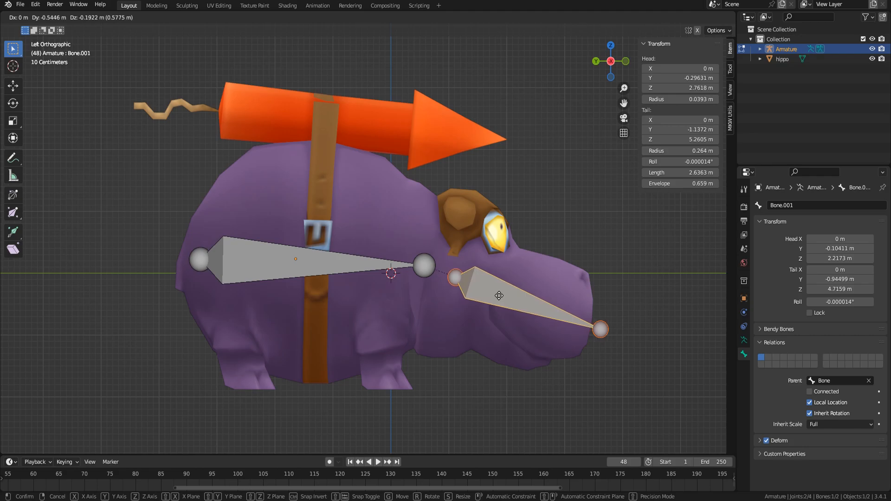
click(512, 299)
key(g)
click(574, 356)
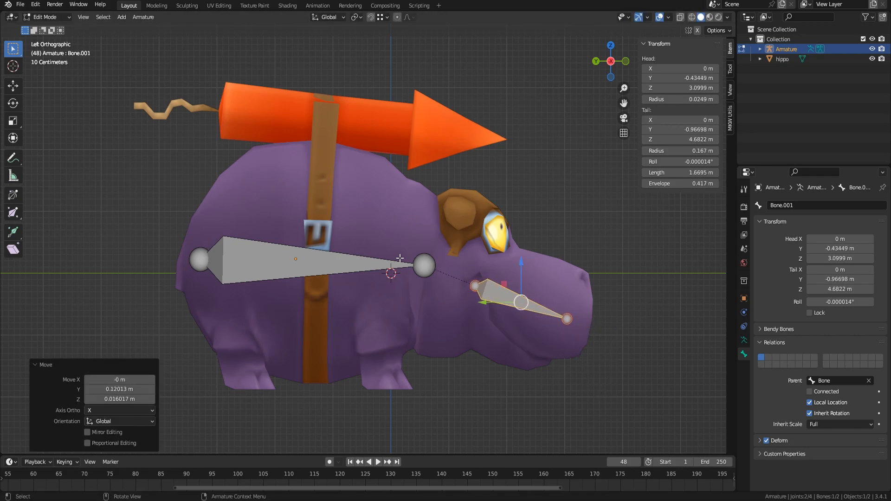
Scale the body bone down to about 2.29 m long and reposition it inside the middle of the hippo's body
click(421, 267)
key(g)
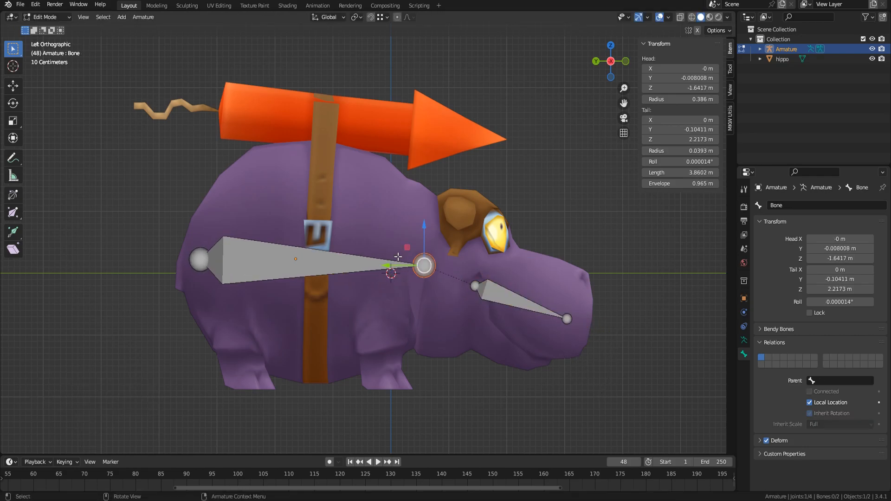
click(199, 257)
click(259, 261)
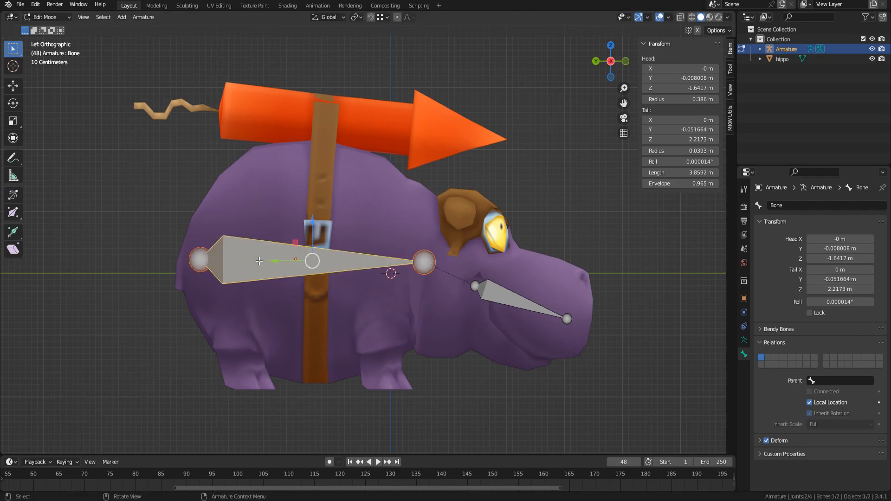
key(s)
key(y)
right_click(298, 346)
key(s)
click(298, 309)
key(g)
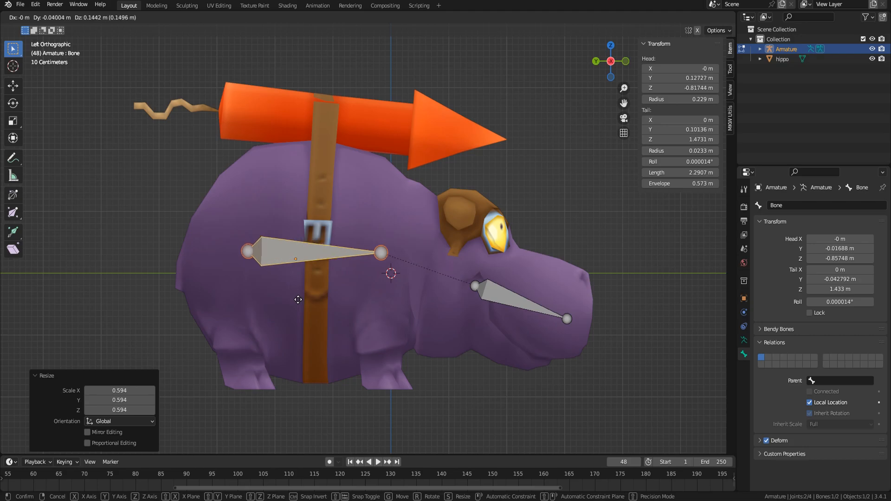
click(294, 301)
Extrude a bone about 2.04 m long from the body bone's front joint down to the front foot, and disconnect it from its parent
click(376, 257)
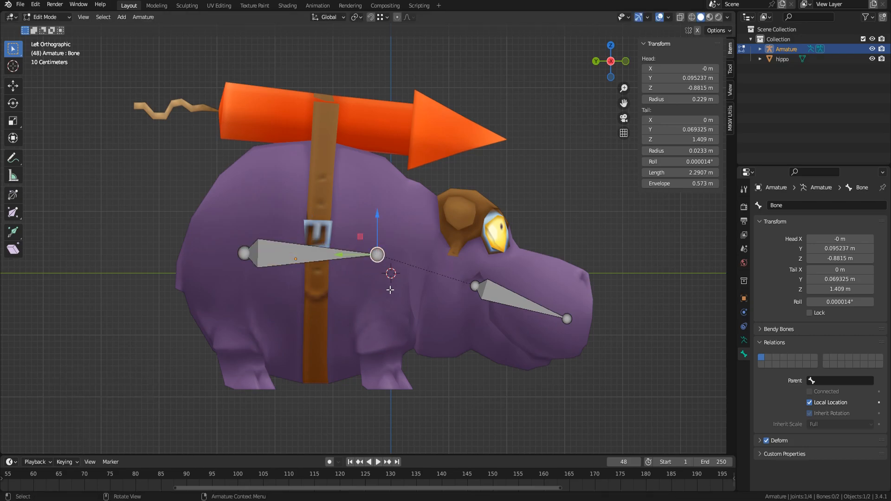
key(e)
click(394, 410)
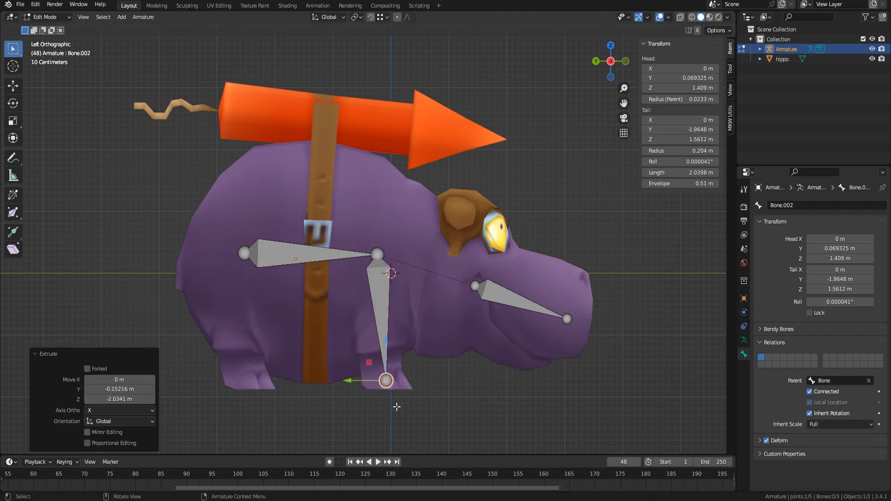
click(810, 394)
click(380, 255)
key(g)
right_click(381, 314)
click(375, 266)
click(375, 256)
key(g)
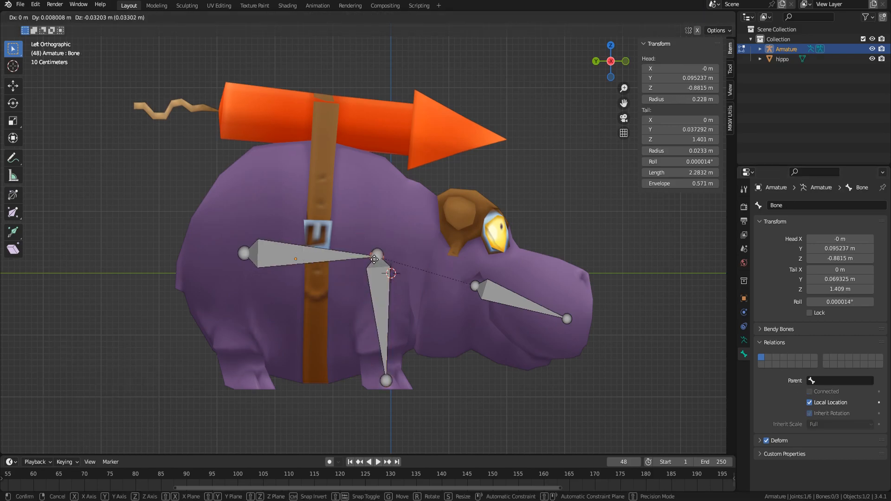
right_click(374, 261)
Shorten the front leg bone to about 0.88 m by lowering its upper joint, and fit it inside the hippo's front leg
click(374, 260)
key(g)
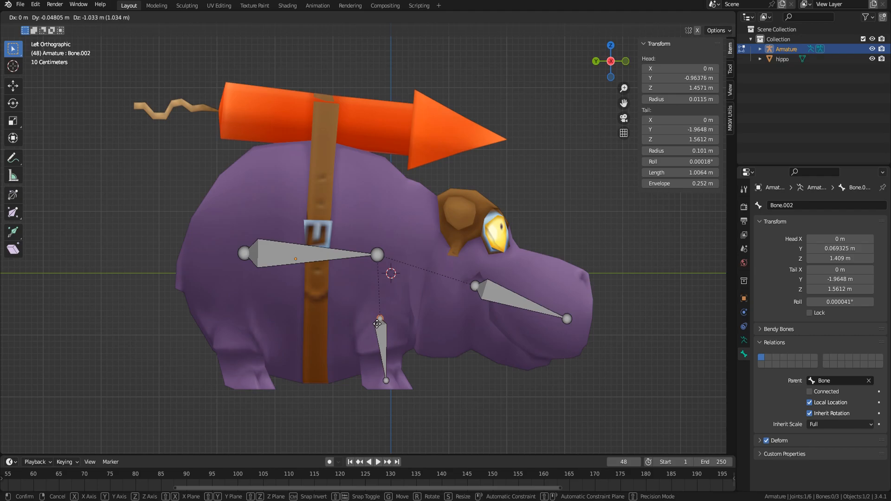
click(378, 324)
click(381, 348)
key(g)
click(380, 357)
click(386, 394)
key(g)
click(386, 387)
click(382, 342)
key(g)
click(382, 348)
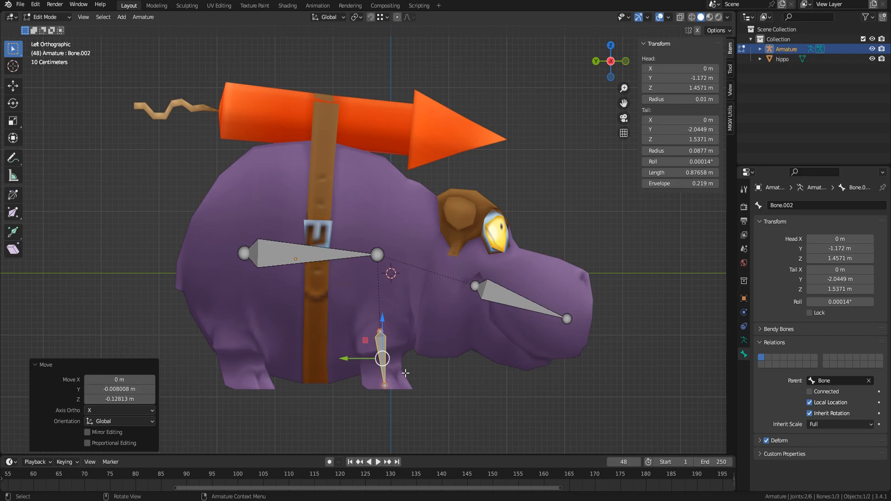
Duplicate the front leg bone about 2.43 m along the Y axis into the hippo's rear leg
key(shift+d)
key(y)
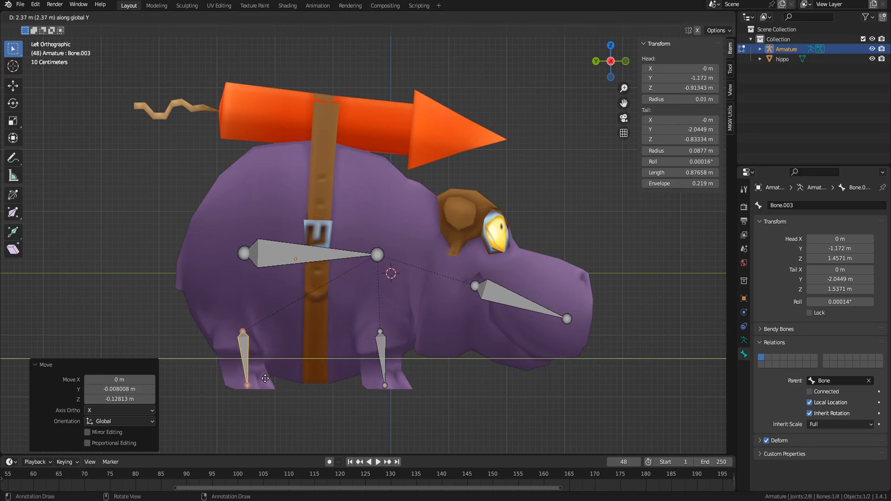
click(262, 378)
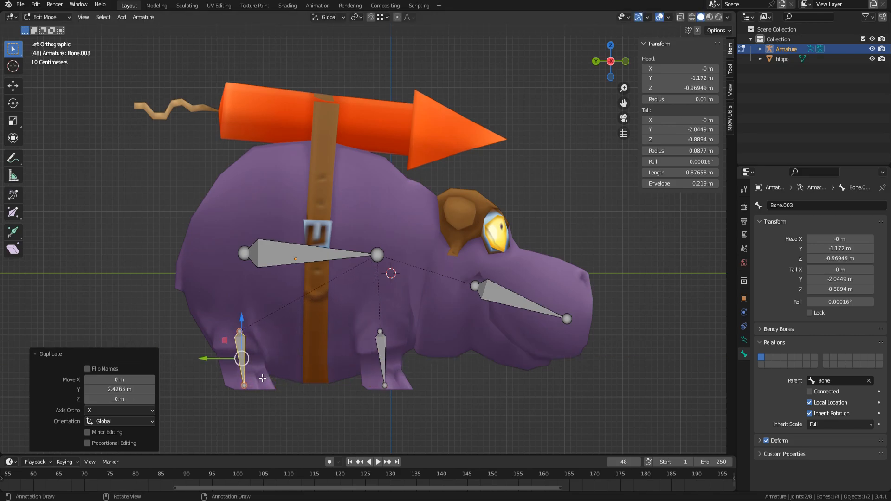
Select both leg bones and move them along the X axis to about -0.9 m, into the legs on one side
shift+click(386, 360)
middle_drag(407, 364, 313, 344)
key(KP_1)
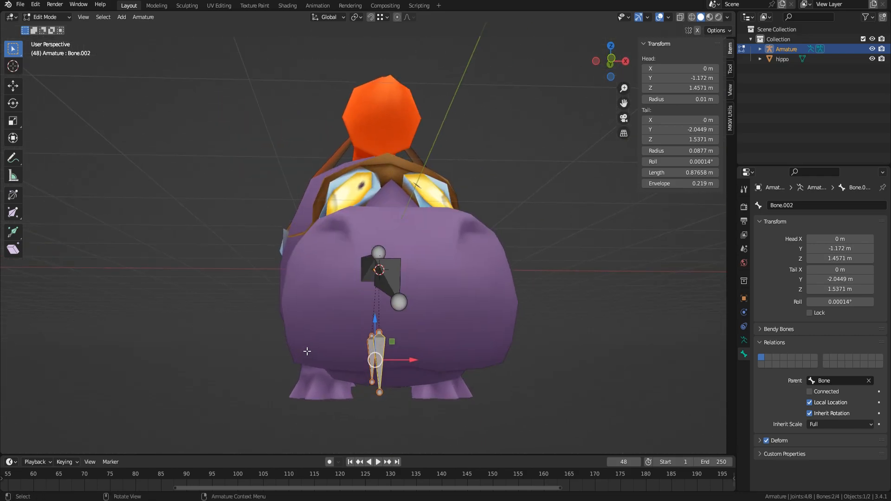
key(g)
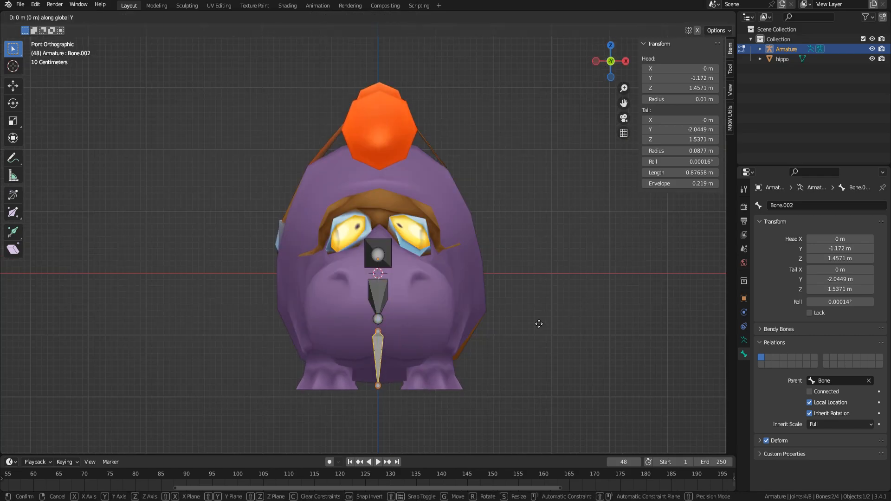
key(x)
click(486, 331)
Duplicate the two leg bones about 1.86 m along the X axis into the legs on the opposite side
key(shift+d)
key(x)
click(553, 357)
Extrude a bone about 1.49 m long from the body bone's front joint, forward along the Y axis
middle_drag(537, 364, 395, 304)
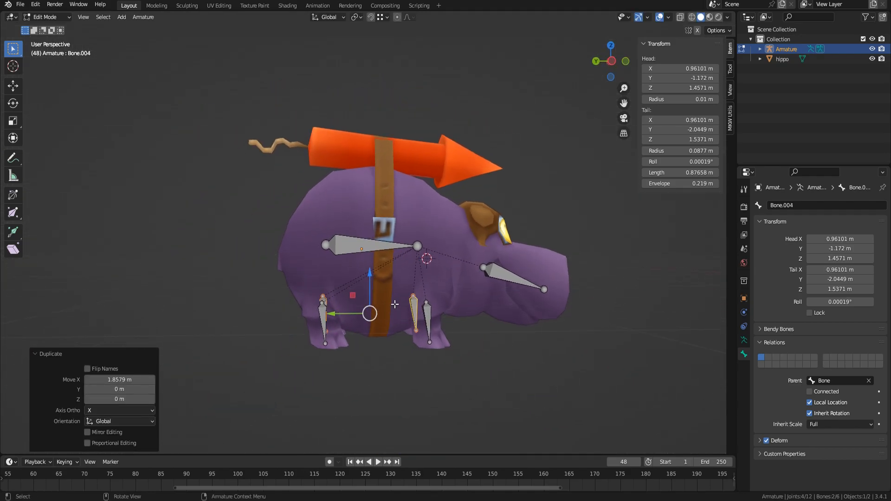
click(415, 252)
middle_drag(415, 251, 408, 338)
key(e)
key(y)
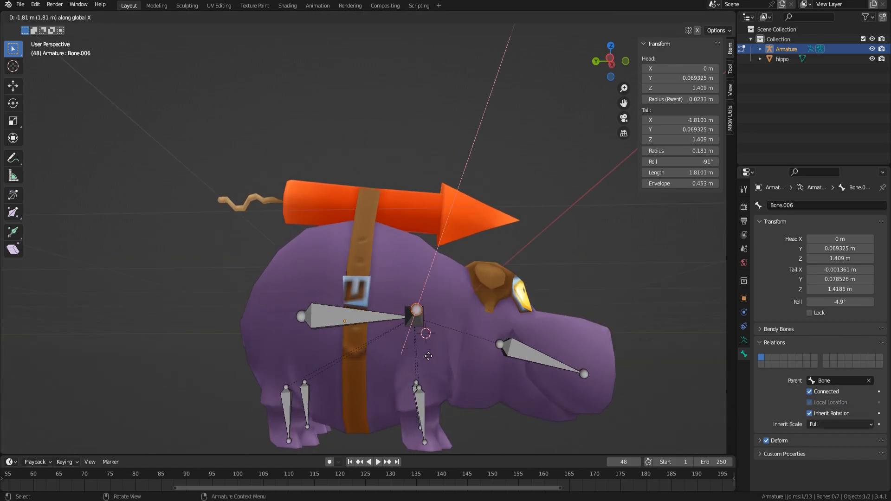
click(455, 344)
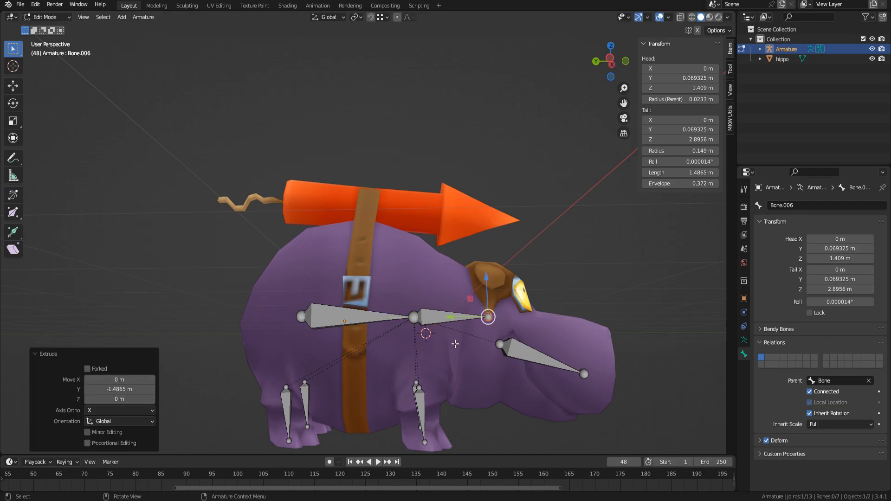
Disconnect the new bone from the body bone and raise it about 2.08 m along the Z axis to the rocket
click(441, 316)
key(g)
key(y)
click(451, 339)
key(g)
key(z)
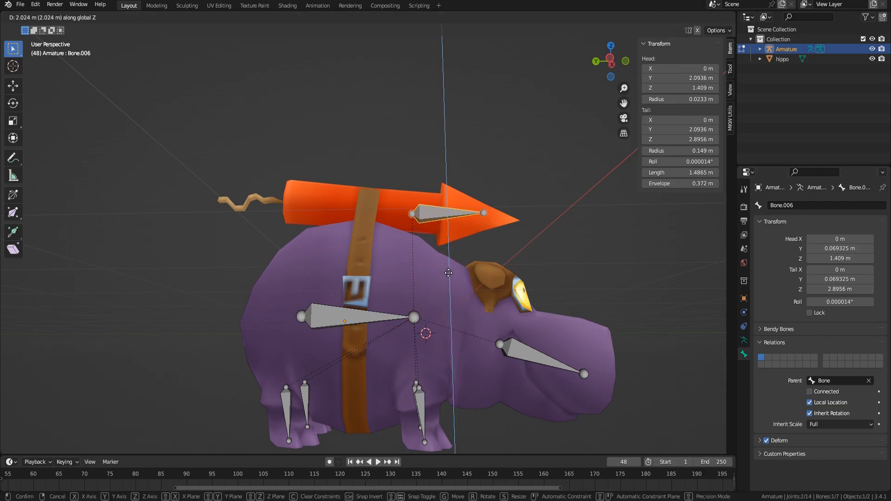
click(449, 271)
Shift the raised bone backward toward the middle of the rocket in the side view
click(611, 59)
key(g)
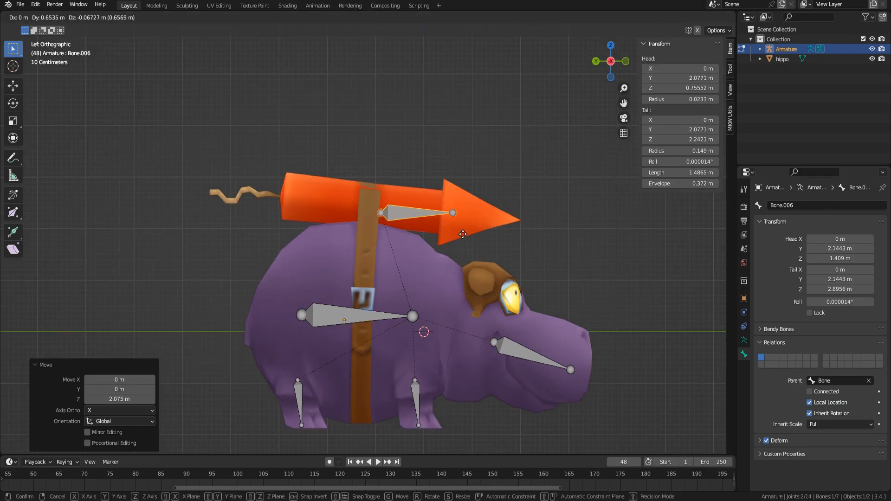
click(429, 224)
Adjust the rocket bone's two joints and position so it follows the rocket's slope with a length of about 2.3 m
click(418, 205)
key(g)
click(420, 226)
click(372, 207)
key(g)
click(378, 203)
click(419, 209)
key(g)
click(459, 216)
click(387, 207)
key(g)
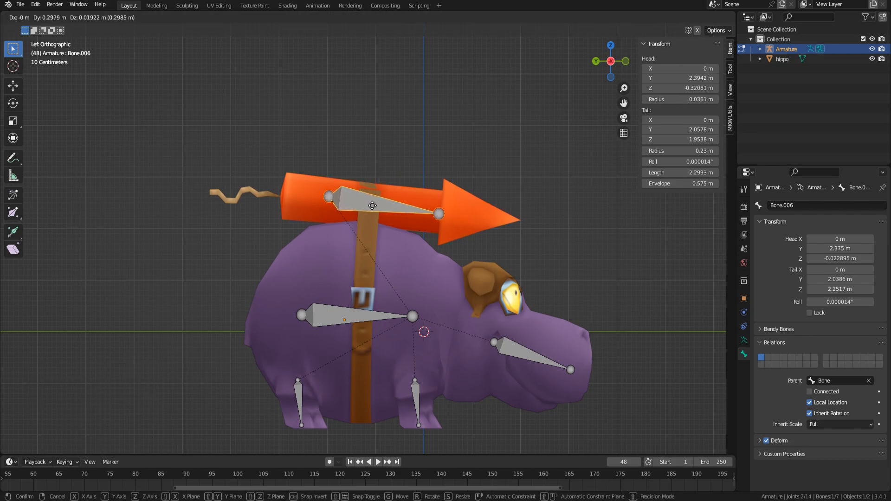
click(372, 205)
Rename the body bone as belly
middle_drag(398, 365, 345, 349)
click(320, 386)
middle_drag(314, 384, 409, 388)
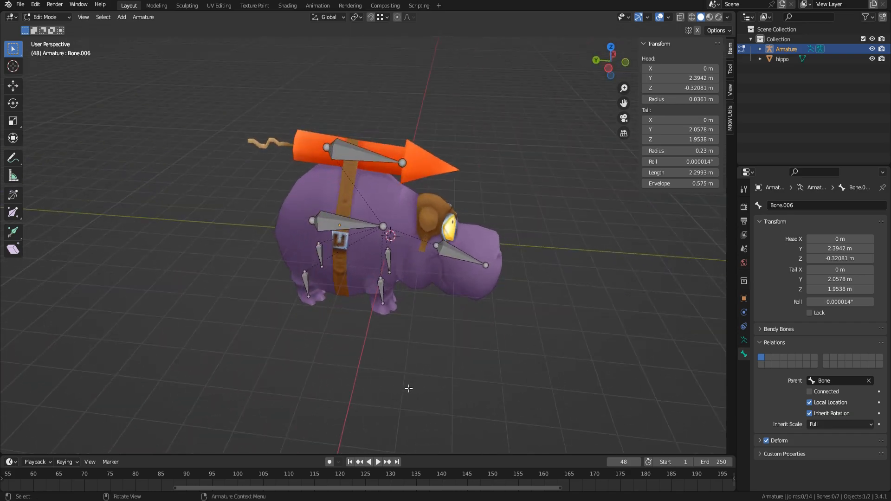
scroll(520, 355, up, 2)
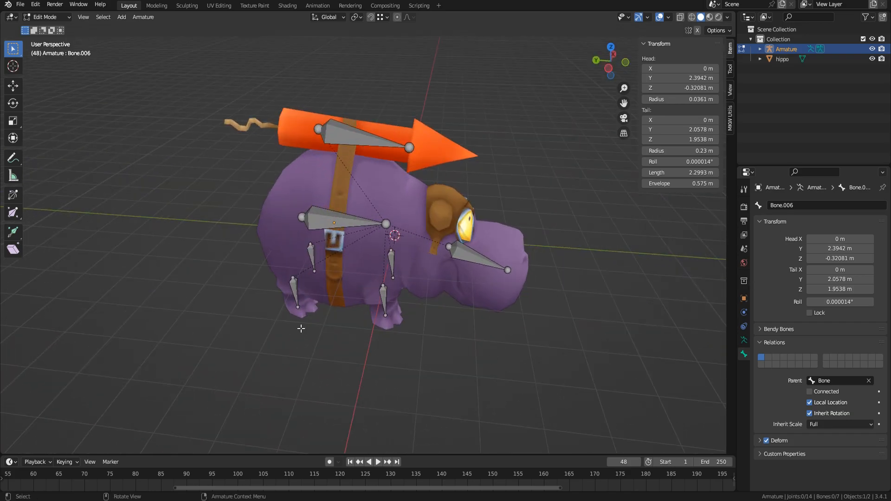
click(331, 218)
double_click(788, 206)
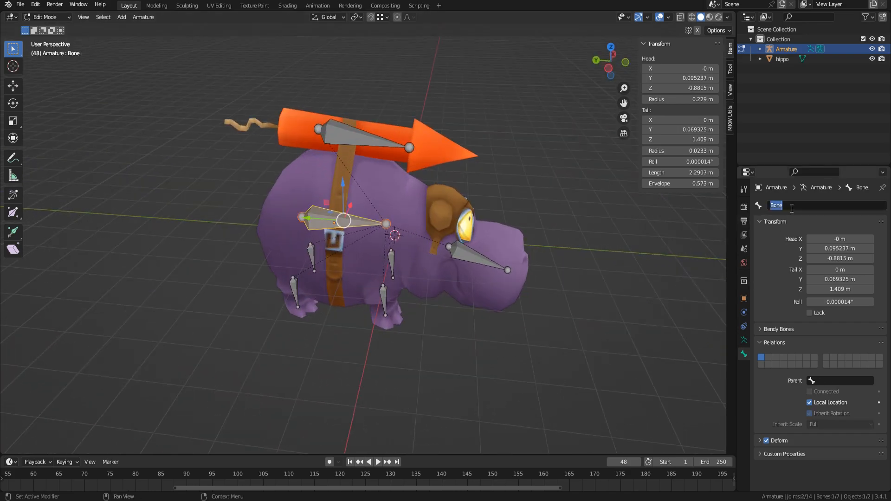
text(belly)
key(Return)
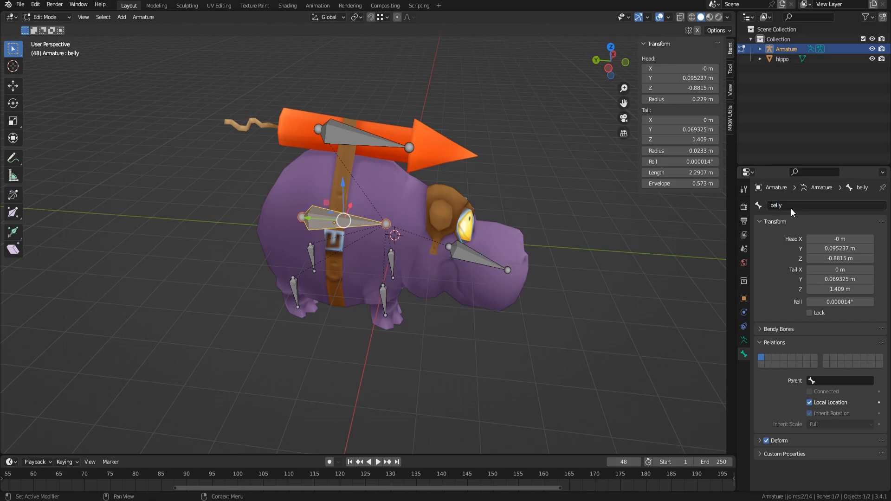
Rename the bone in the hippo's head as head
click(462, 257)
double_click(821, 205)
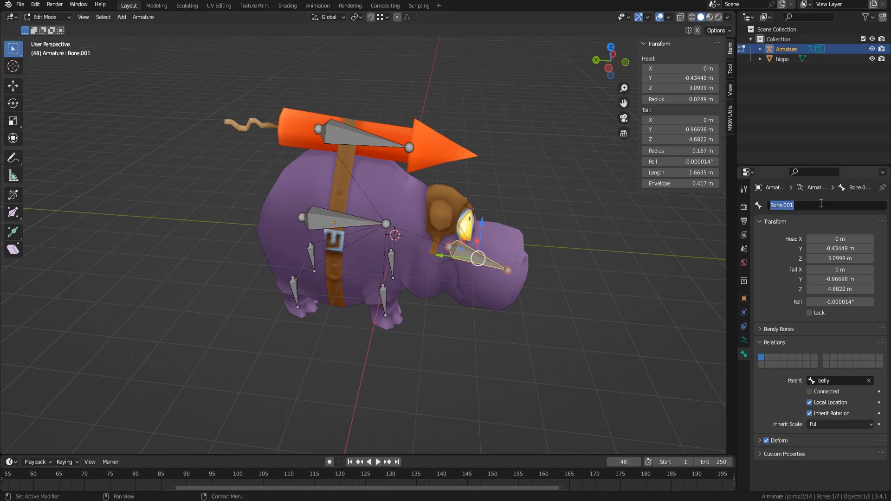
text(head)
key(Return)
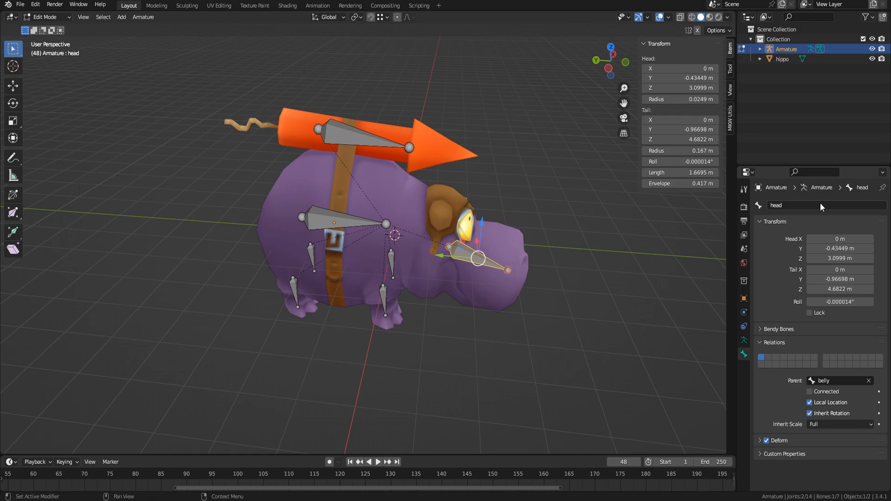
Rename the hippo's left front leg bone as leg_f_l
scroll(406, 292, up, 2)
click(400, 263)
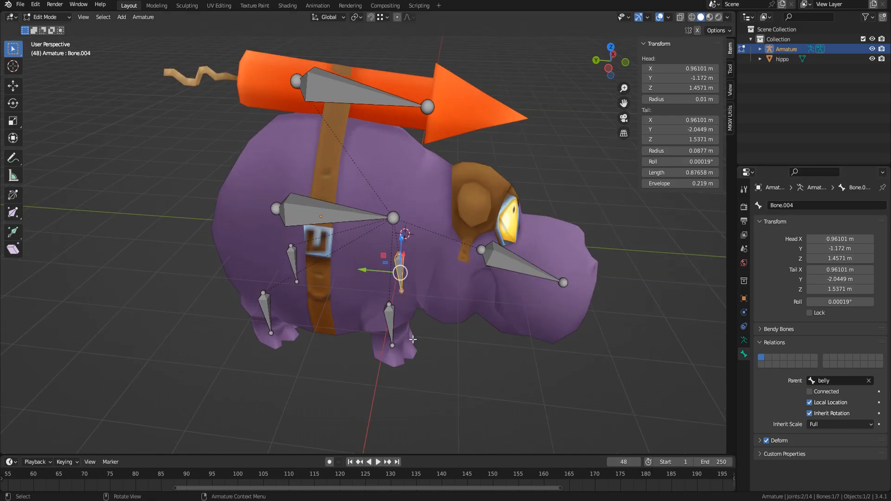
double_click(822, 206)
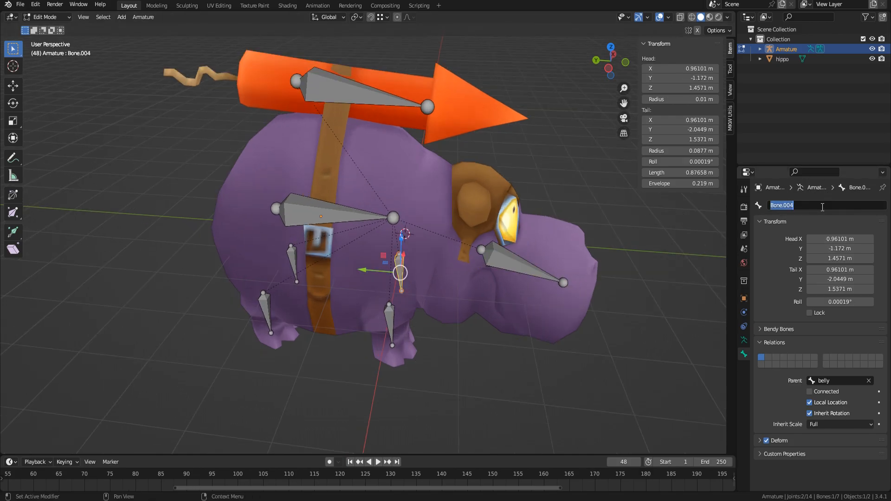
text(leg_f_l)
key(Return)
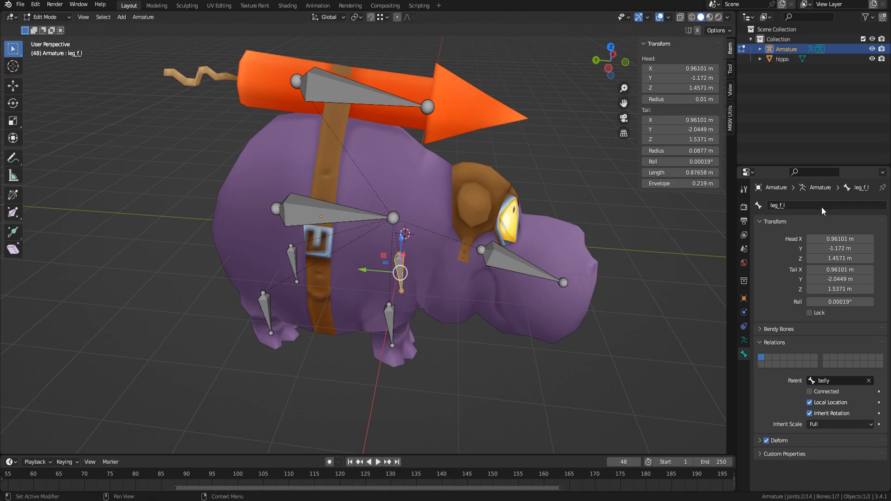
Rename the hippo's right front leg bone as leg_f_r
click(390, 319)
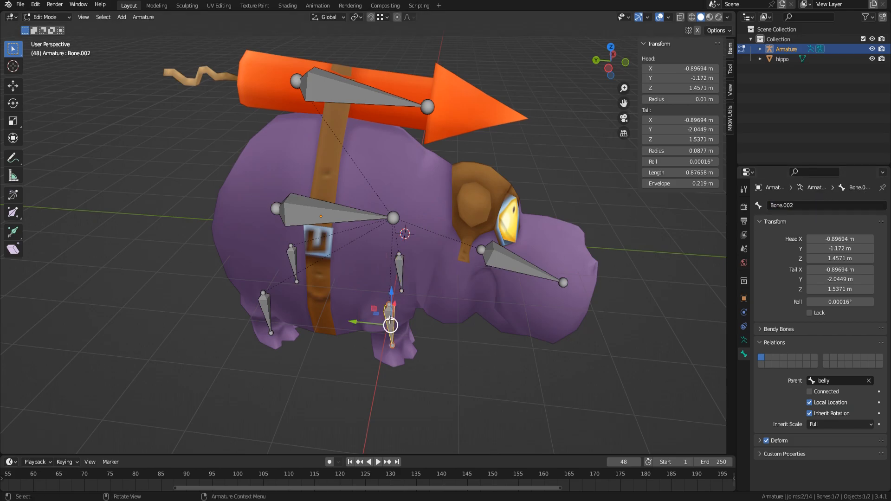
double_click(815, 204)
text(leg_f_l)
key(BackSpace)
text(r)
key(Return)
Rename the hippo's left rear leg bone as leg_b_l
click(293, 264)
double_click(818, 206)
text(leg_f_l)
key(Left)
key(Left)
key(BackSpace)
text(b)
key(Return)
Rename the hippo's right rear leg bone with the matching leg name ending in r
click(266, 311)
double_click(817, 208)
text(leg_f_l)
text(r)
key(Return)
Rename the bone inside the rocket as rocket
scroll(371, 140, down, 2)
click(364, 138)
double_click(815, 207)
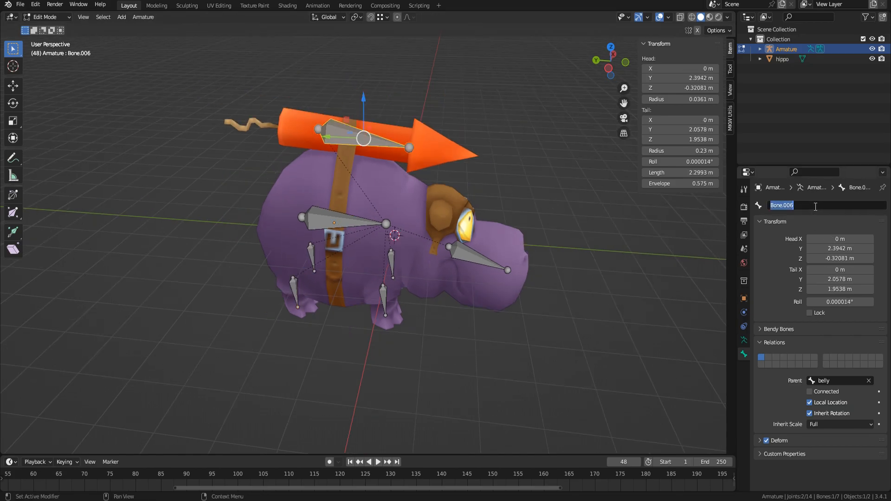
key(Return)
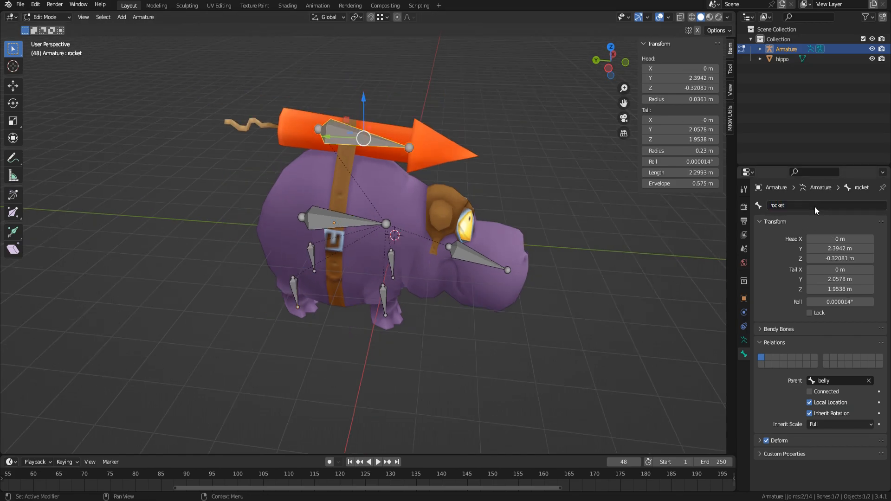
Expand the armature's hierarchy to examine the bones parented under belly
click(760, 49)
click(769, 60)
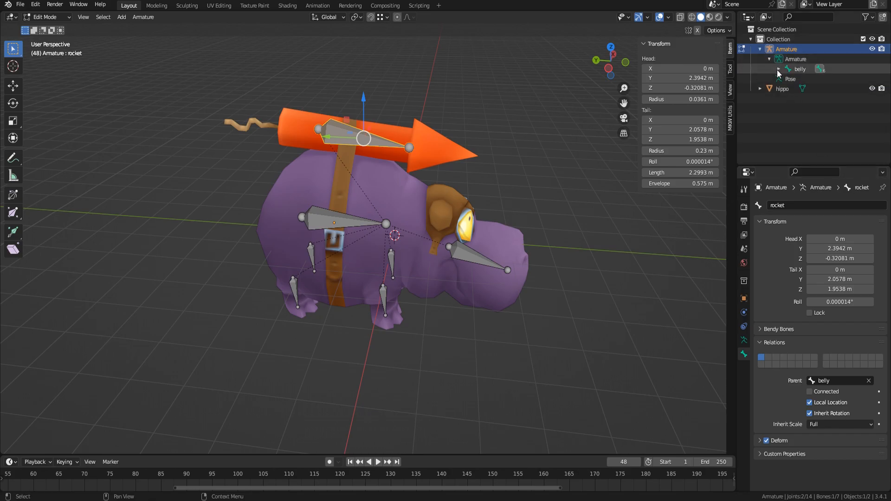
click(778, 69)
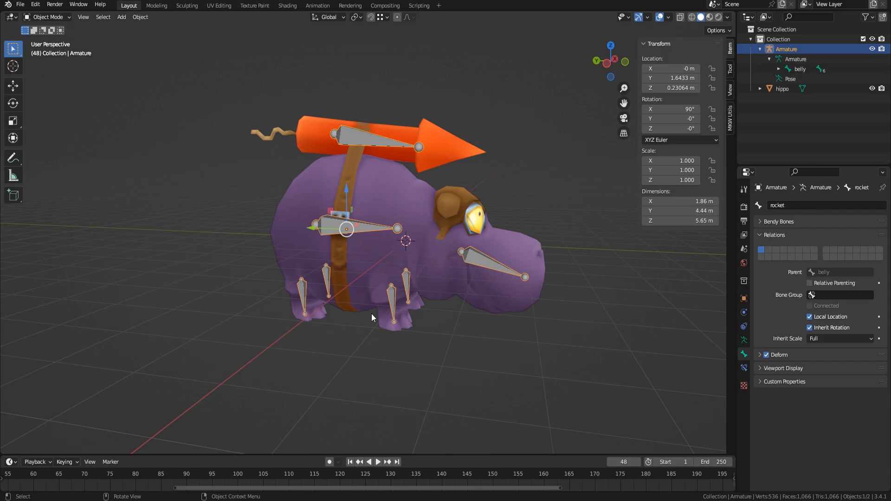
Parent the hippo mesh to the armature using Armature Deform With Empty Groups
click(370, 268)
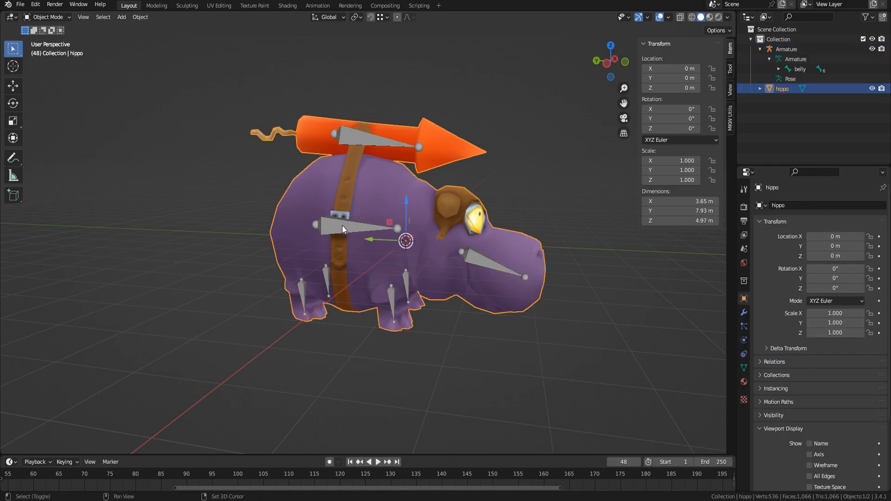
shift+click(342, 229)
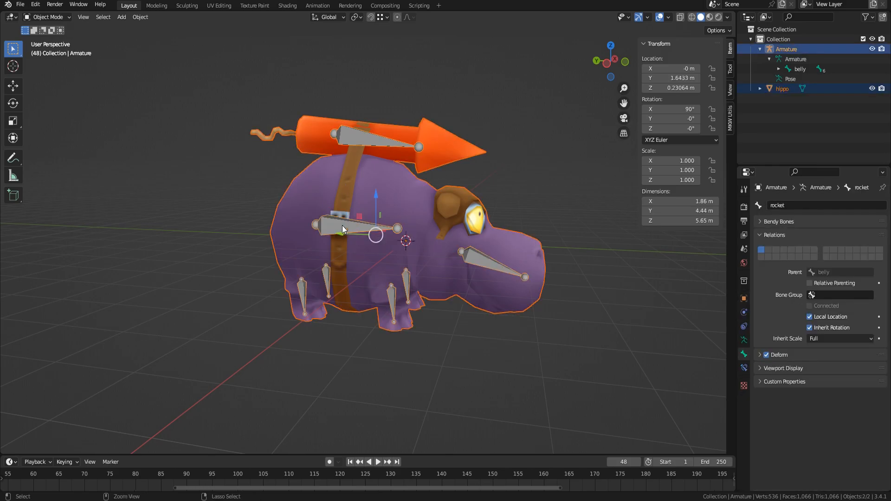
right_click(342, 229)
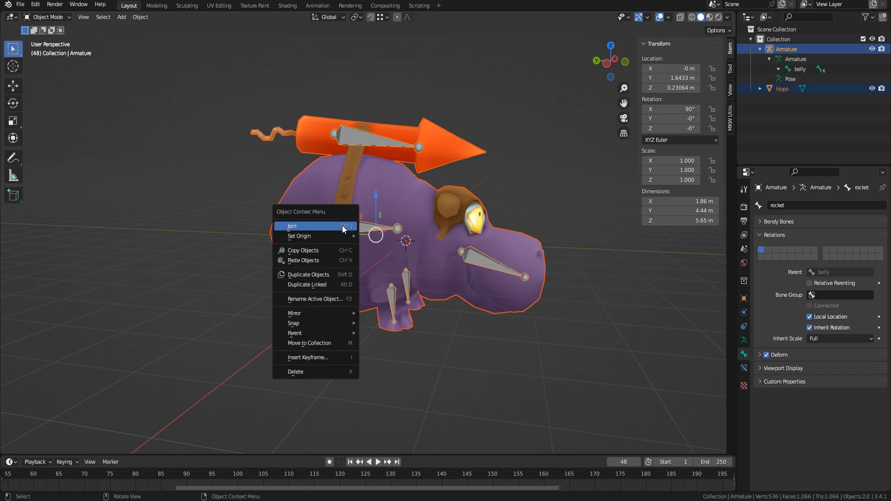
mouse_move(330, 333)
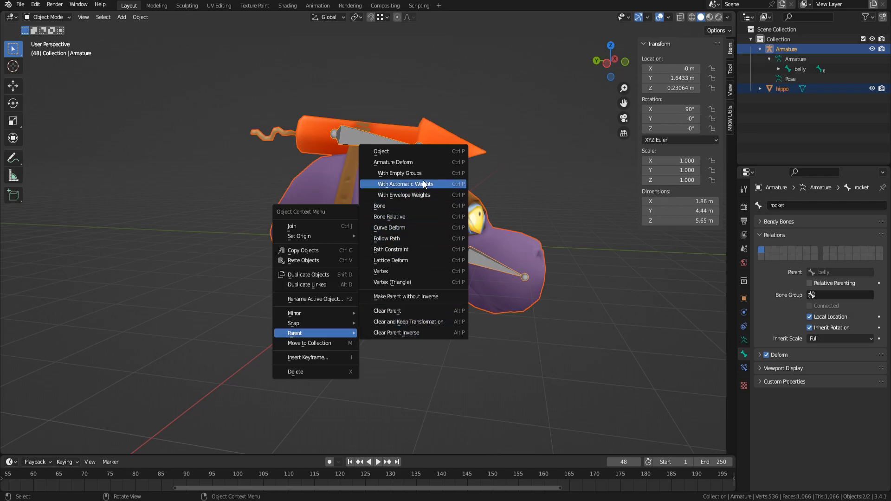
click(407, 173)
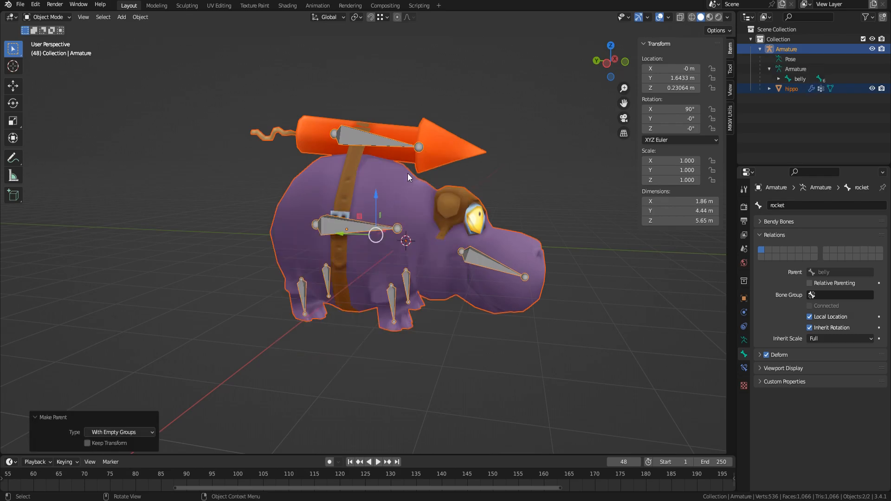
Open the hippo mesh in Edit Mode and review its list of vertex groups
scroll(401, 172, up, 1)
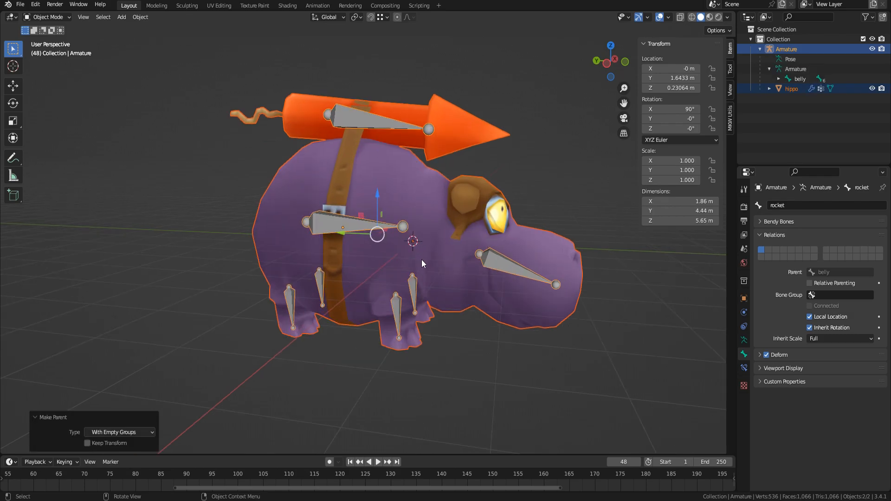
click(437, 262)
shift+middle_drag(436, 265, 425, 278)
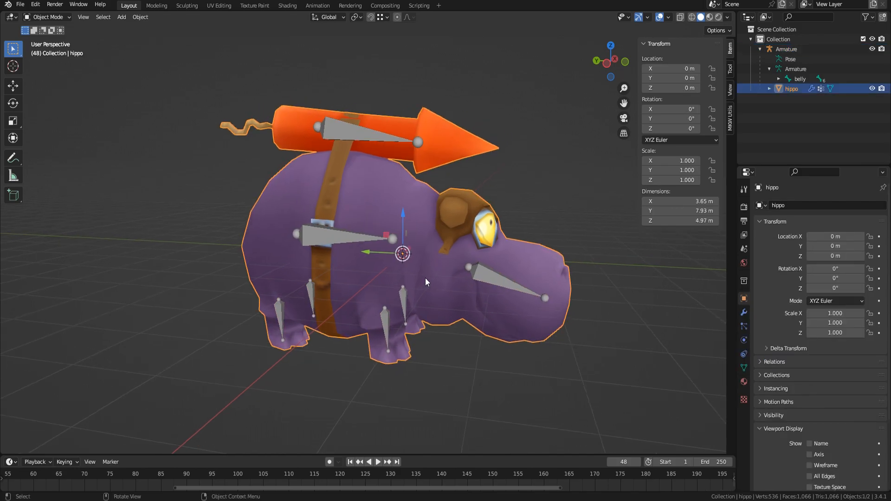
key(Tab)
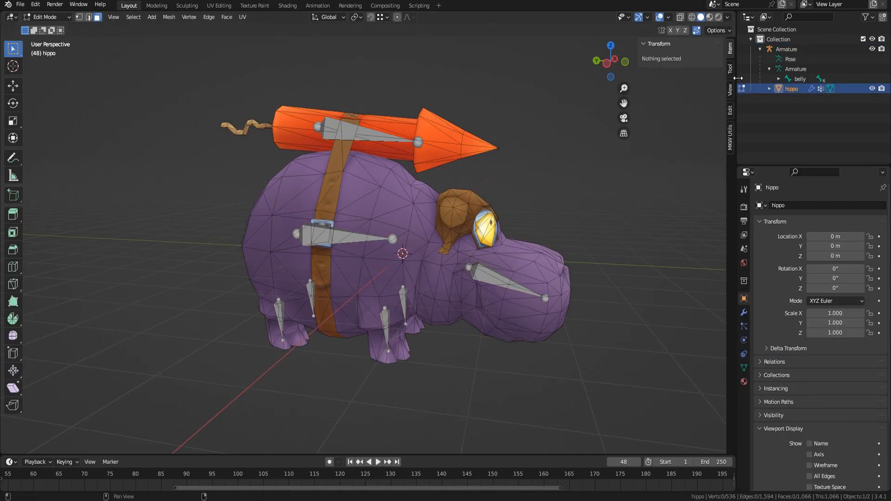
click(742, 370)
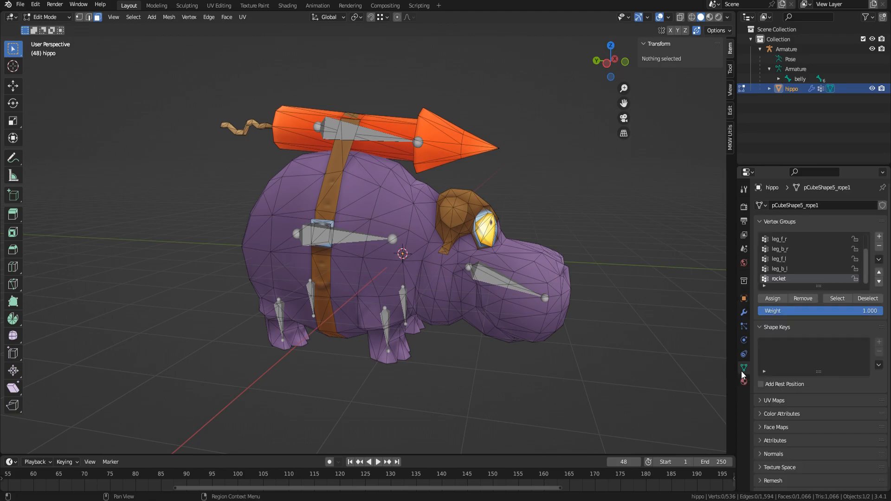
scroll(792, 253, up, 2)
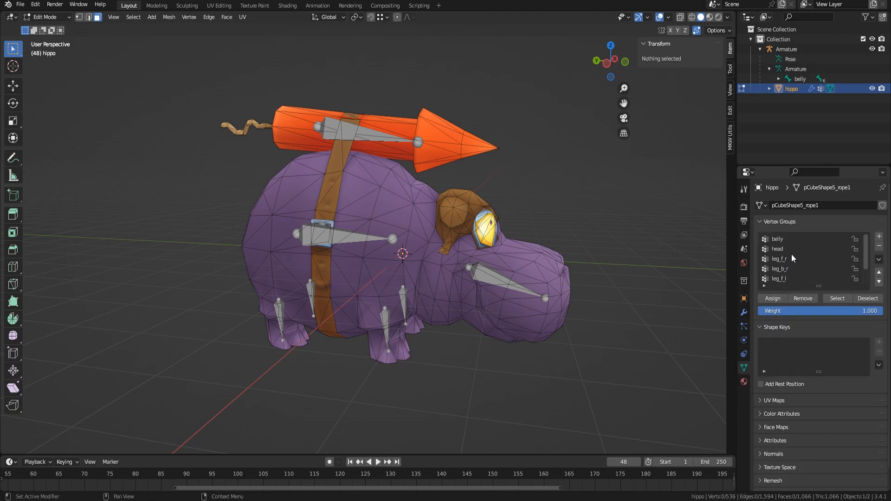
scroll(804, 243, down, 2)
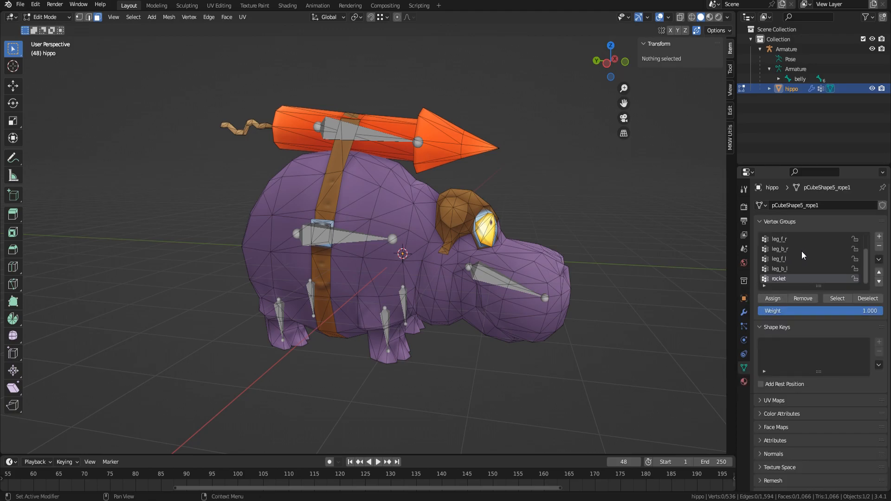
scroll(802, 255, up, 2)
shift+middle_drag(539, 293, 489, 277)
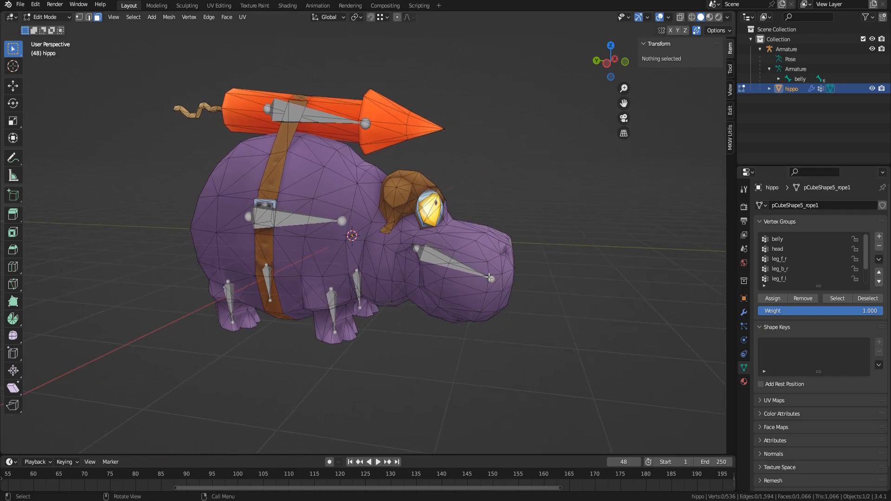
shift+middle_drag(363, 297, 375, 308)
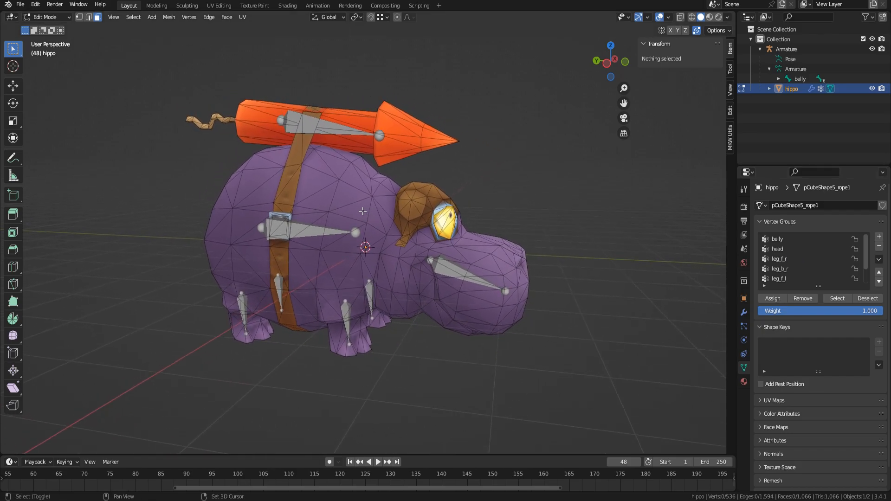
scroll(812, 254, down, 2)
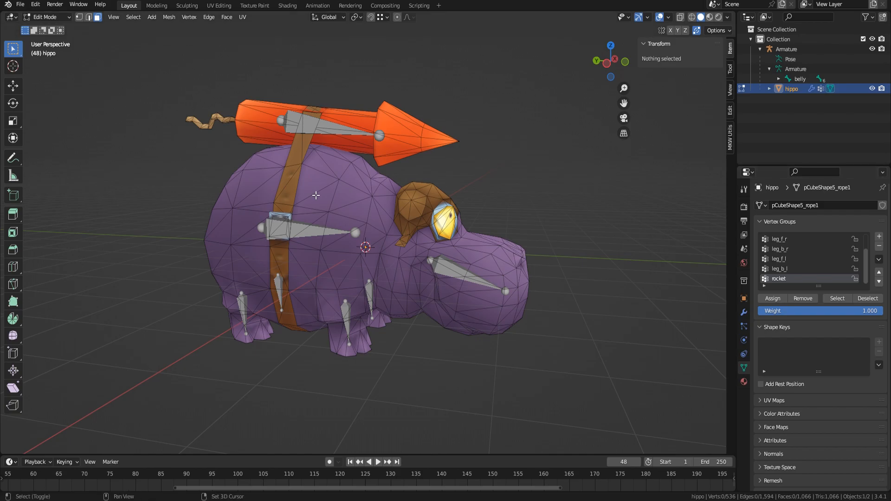
Select the rocket, its fuse and the strap faces around it, and assign them to the rocket vertex group with weight 1.000
shift+middle_drag(342, 178, 399, 259)
scroll(399, 259, up, 1)
key(l)
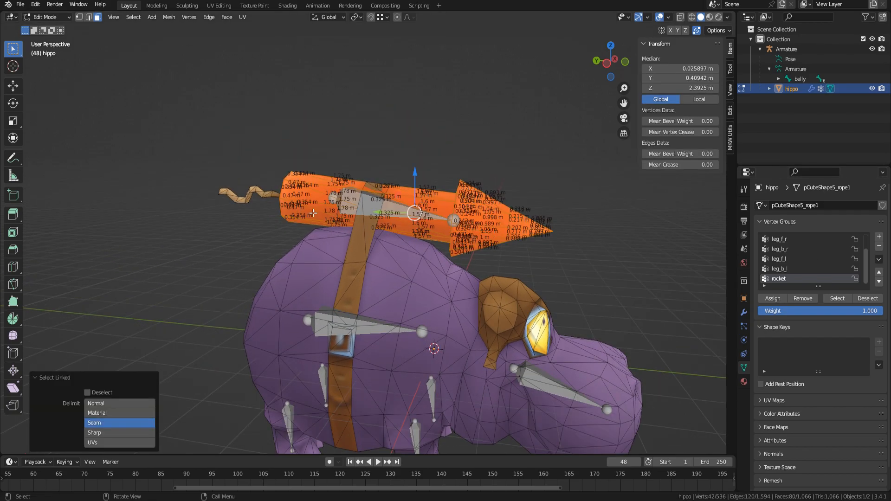
key(l)
middle_drag(267, 192, 321, 324)
shift+click(346, 273)
shift+click(351, 275)
shift+click(329, 311)
shift+click(344, 326)
middle_drag(448, 364, 445, 325)
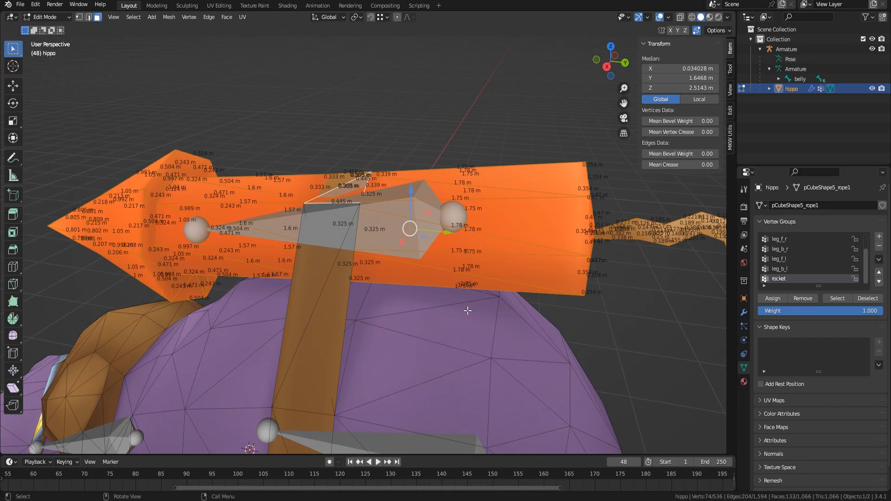
click(772, 298)
Test the rocket bone in Pose Mode by moving and rotating it, cancelling each transform
scroll(435, 142, down, 5)
click(435, 142)
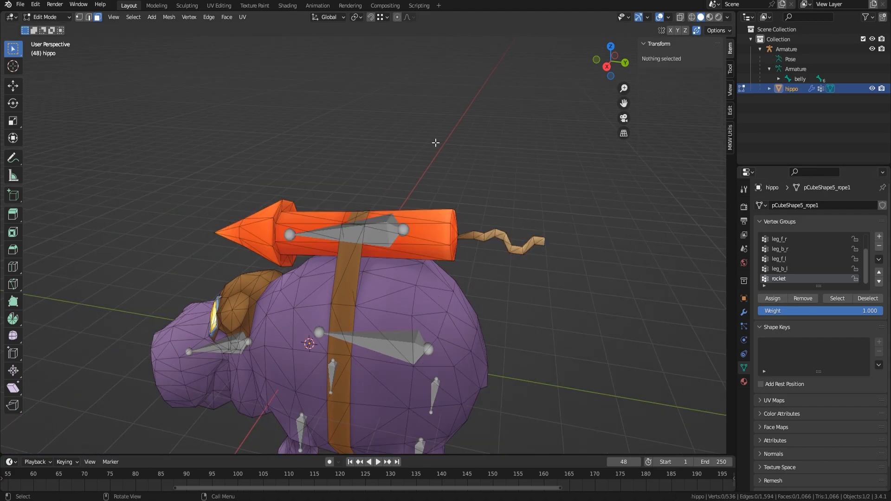
key(Tab)
key(KP_Decimal)
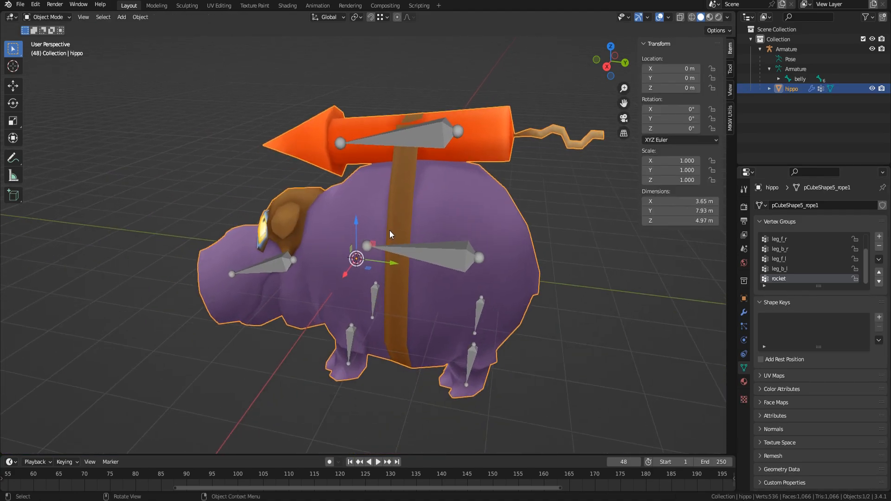
click(410, 132)
click(45, 17)
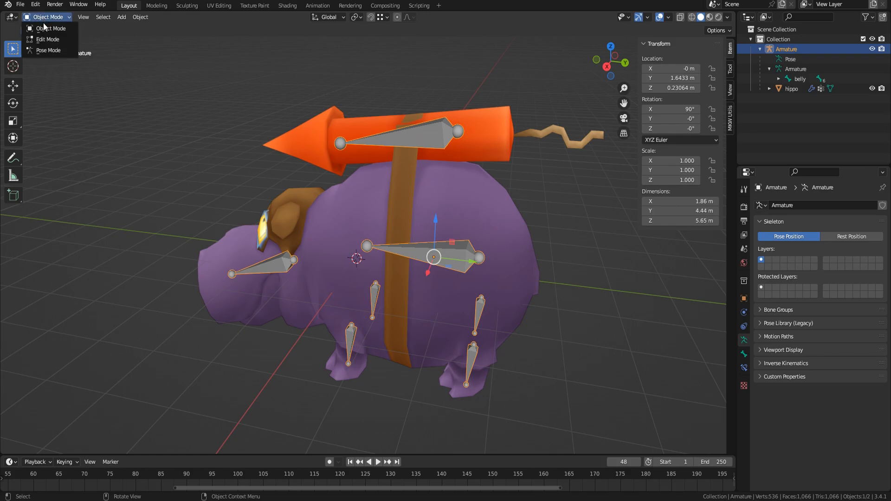
click(42, 48)
click(406, 137)
key(r)
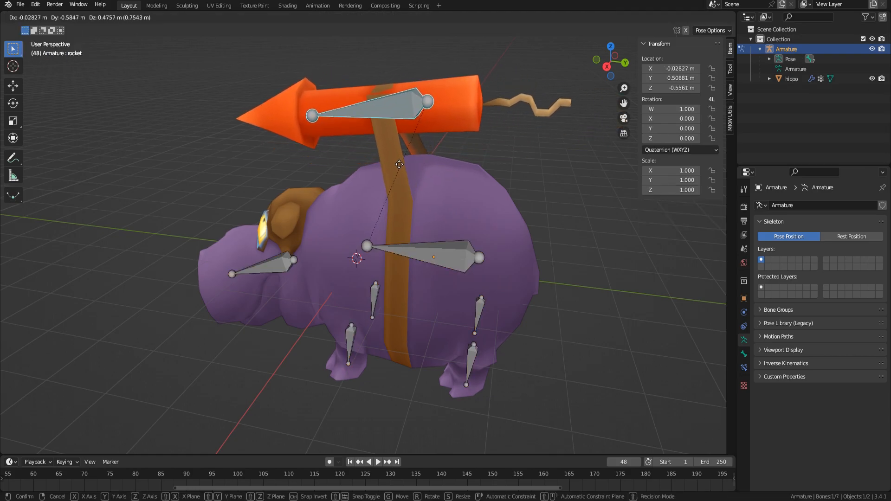
key(Escape)
key(r)
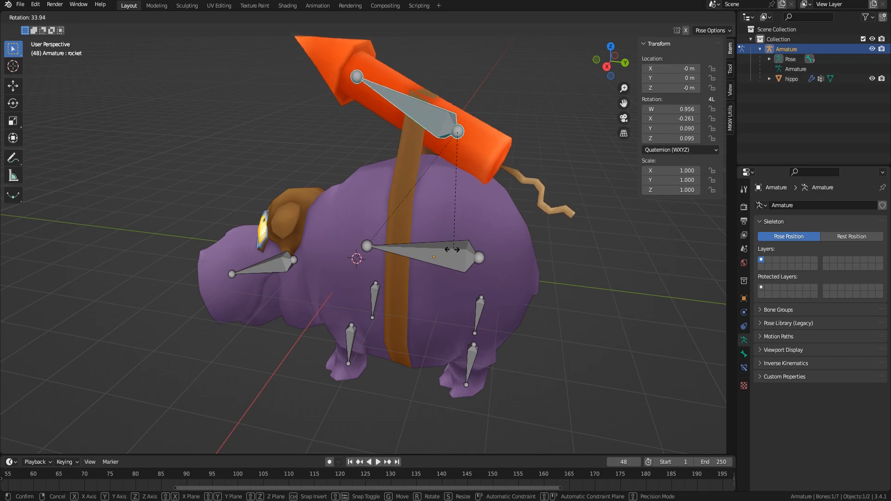
right_click(442, 210)
Deselect the rocket bone and return the armature to Object Mode
shift+middle_drag(445, 219, 443, 247)
click(382, 107)
key(Tab)
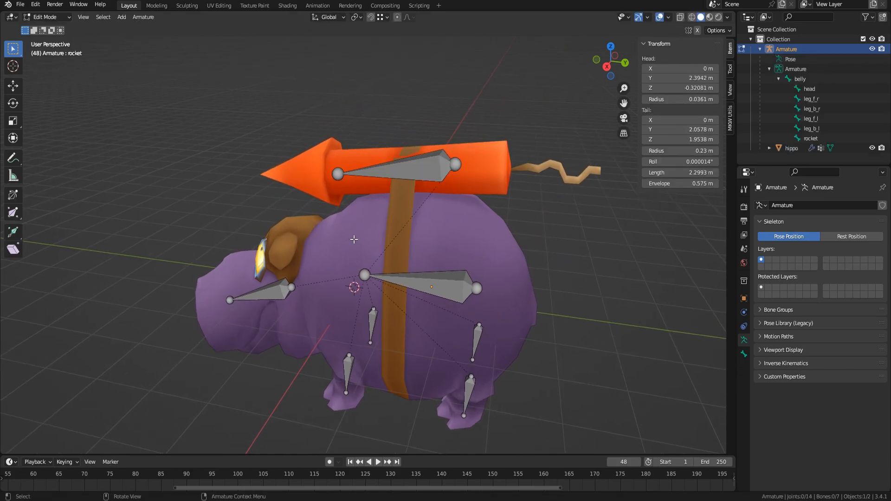
click(47, 17)
click(41, 26)
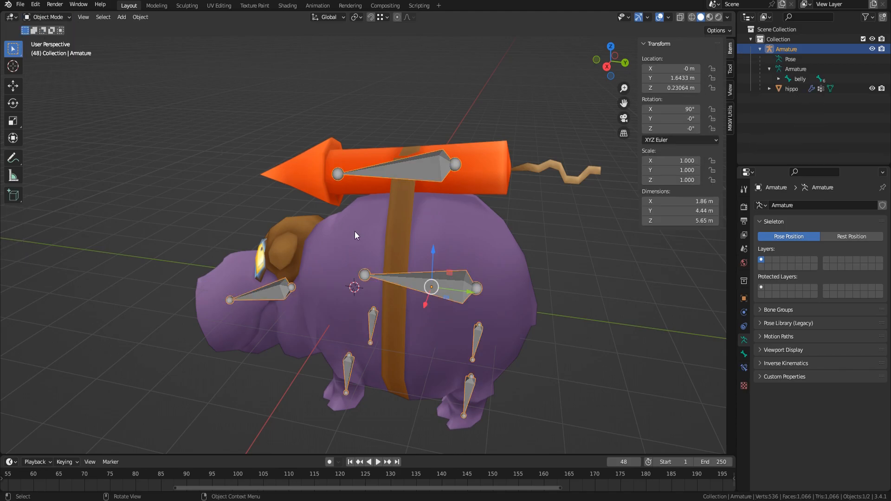
Select two adjoining faces on the hippo's front right leg in Edit Mode
click(354, 232)
key(Tab)
middle_drag(349, 242, 374, 258)
scroll(399, 256, up, 6)
click(420, 243)
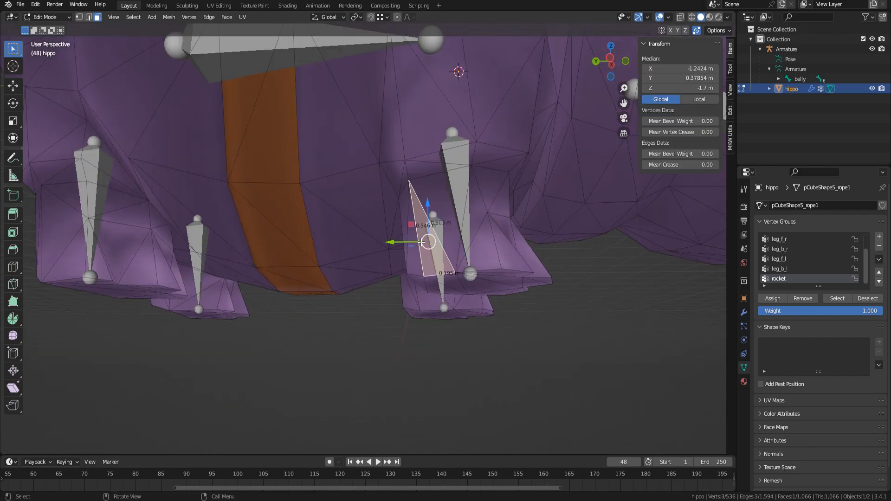
shift+click(443, 221)
Turn off the armature's In Front viewport display and reselect the hippo mesh
click(744, 299)
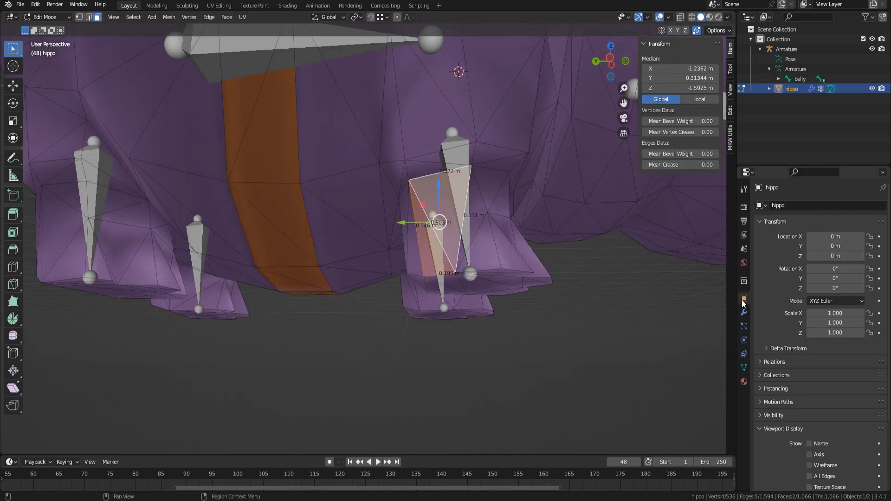
scroll(798, 418, down, 5)
key(Tab)
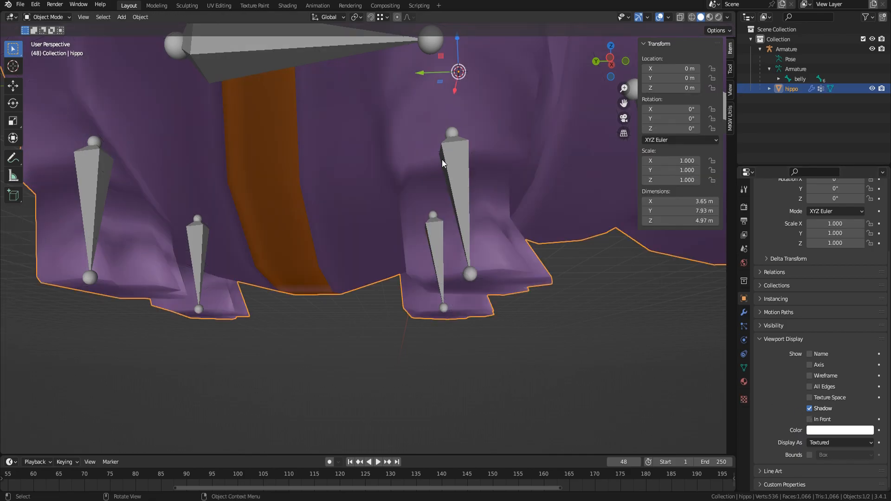
click(443, 160)
click(809, 443)
click(461, 245)
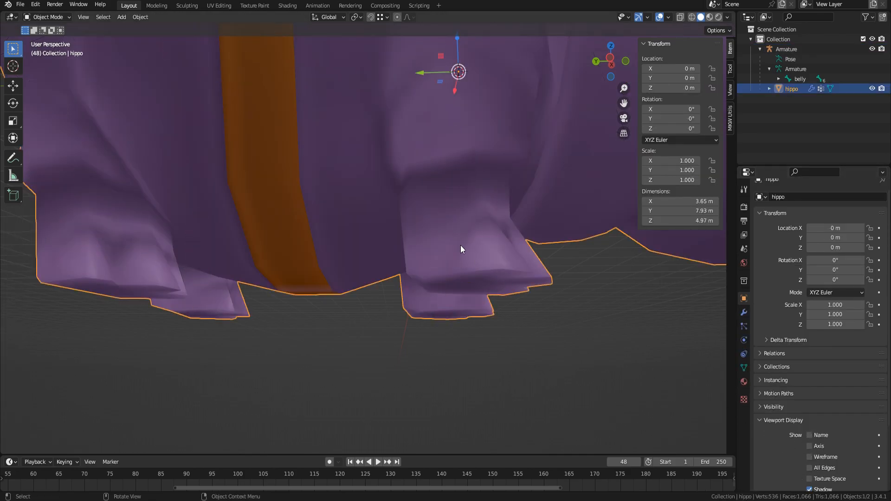
Add the sole and adjoining lower faces of the front right leg to the face selection
key(Tab)
middle_drag(472, 243, 382, 252)
shift+click(424, 215)
shift+click(424, 214)
shift+click(358, 229)
shift+click(315, 238)
shift+click(363, 265)
ctrl+click(432, 381)
shift+click(493, 361)
shift+click(517, 345)
shift+click(448, 408)
shift+click(432, 400)
shift+click(324, 415)
shift+click(325, 400)
Add the inner side faces of the front right leg to the selection
middle_drag(326, 367, 430, 342)
shift+click(424, 329)
shift+click(369, 279)
shift+click(327, 290)
middle_drag(326, 291, 364, 309)
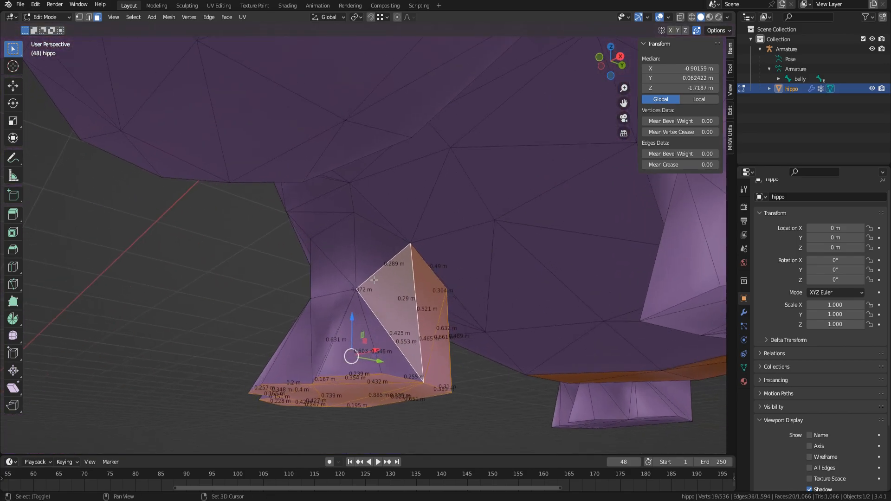
shift+click(376, 253)
shift+click(390, 356)
shift+click(342, 358)
Add the front faces of the front right leg to the selection
middle_drag(338, 344, 400, 345)
shift+click(410, 357)
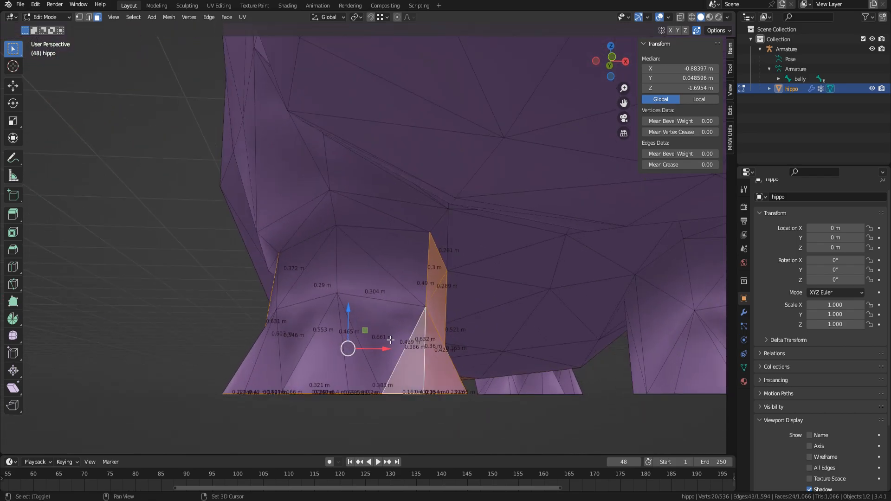
shift+click(381, 331)
shift+click(369, 279)
shift+click(392, 253)
shift+click(318, 275)
shift+click(350, 352)
shift+click(325, 359)
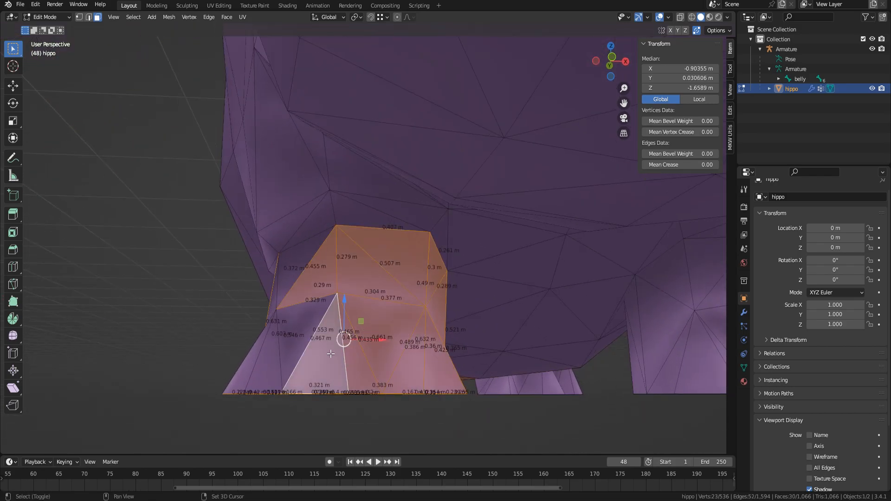
Add the remaining unselected faces around the front right leg to complete its selection
middle_drag(325, 358, 394, 366)
shift+click(402, 380)
shift+click(376, 381)
shift+click(366, 390)
shift+click(338, 389)
shift+click(292, 368)
shift+click(292, 345)
shift+click(333, 271)
Assign the selected front right leg faces to the leg_f_r vertex group with weight 1.000
shift+middle_drag(335, 267, 380, 239)
scroll(380, 234, down, 3)
middle_drag(312, 309, 332, 302)
shift+middle_drag(333, 302, 338, 339)
scroll(342, 311, up, 4)
middle_drag(342, 308, 490, 284)
scroll(348, 338, down, 5)
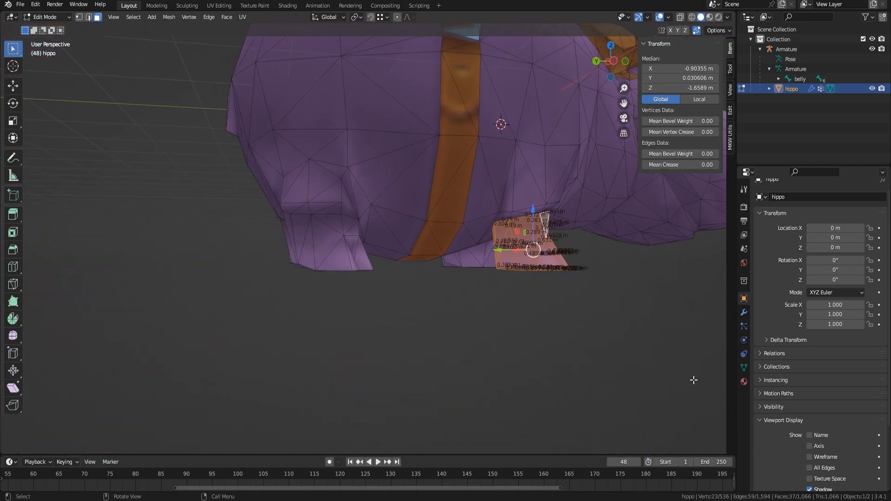
click(743, 368)
shift+middle_drag(561, 311, 495, 309)
scroll(495, 310, up, 1)
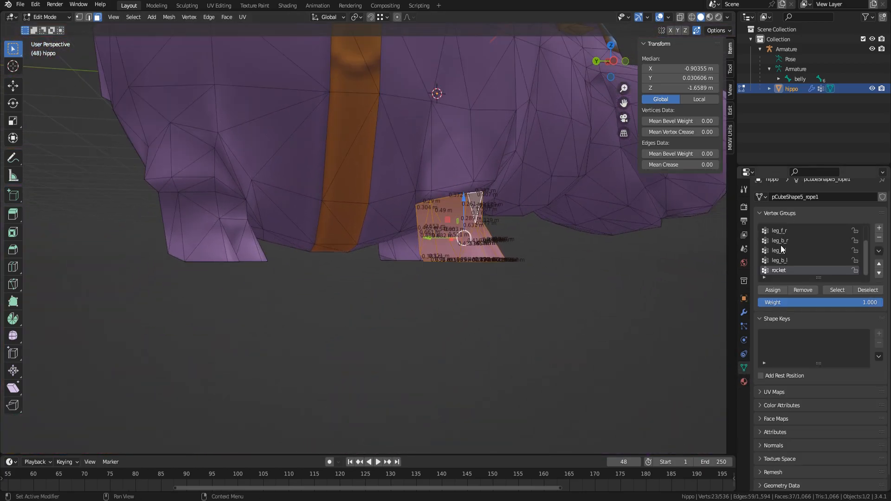
click(784, 231)
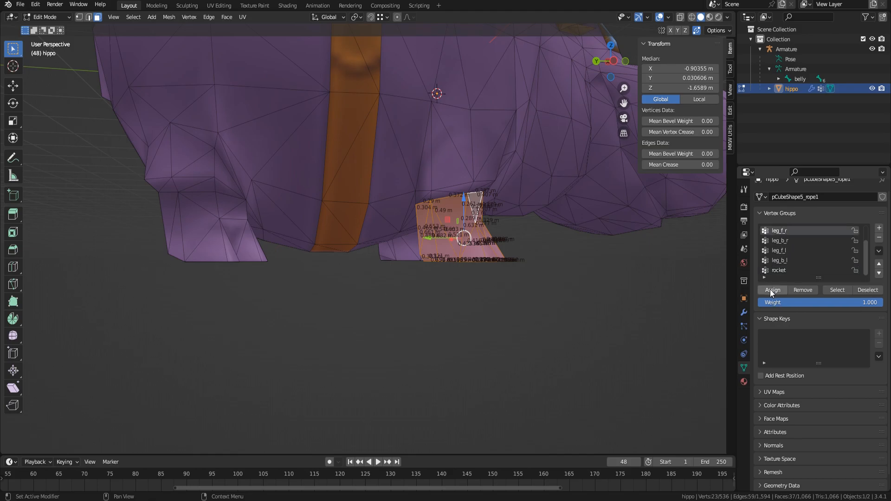
Start a new face selection covering the sides of the hippo's rear right leg
middle_drag(302, 274, 372, 296)
scroll(372, 296, up, 3)
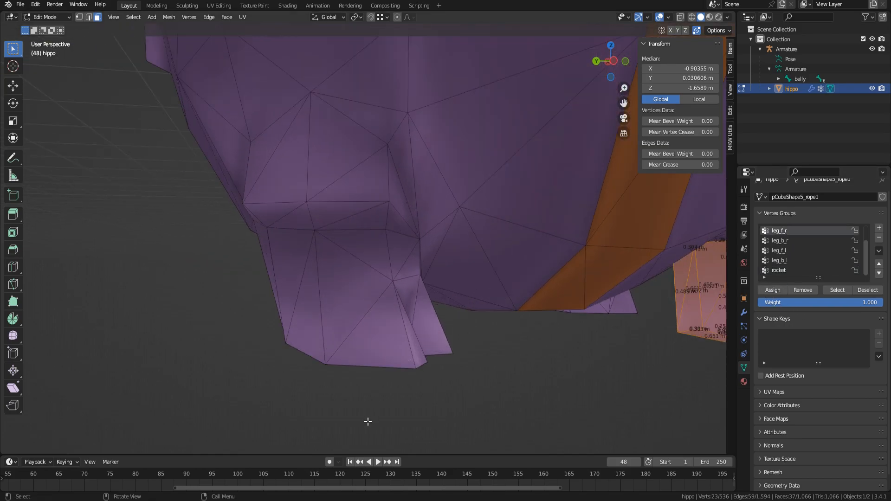
middle_drag(396, 387, 330, 375)
click(262, 234)
shift+click(300, 234)
shift+click(329, 249)
shift+click(318, 289)
shift+click(347, 317)
middle_drag(288, 316, 399, 297)
ctrl+click(354, 254)
middle_drag(311, 288, 464, 246)
ctrl+click(353, 259)
ctrl+click(283, 260)
Add the remaining rear right leg faces to the selection and assign them to the leg_b_r vertex group
middle_drag(283, 270, 292, 213)
shift+click(294, 208)
shift+click(420, 281)
shift+click(190, 237)
middle_drag(163, 204, 360, 307)
scroll(360, 306, down, 5)
click(795, 241)
click(765, 291)
Start a new face selection on the sides of the hippo's rear left leg
middle_drag(297, 301, 492, 300)
click(380, 272)
shift+click(357, 297)
shift+click(408, 223)
ctrl+click(467, 258)
middle_drag(548, 269, 312, 238)
shift+click(362, 260)
middle_drag(362, 260, 320, 241)
Add the remaining rear left leg faces to the selection and assign them to the leg_f_l vertex group with weight 1.000
shift+click(299, 268)
shift+click(353, 355)
middle_drag(352, 355, 360, 237)
shift+click(360, 208)
shift+click(288, 221)
ctrl+click(430, 265)
shift+click(354, 340)
middle_drag(399, 316, 332, 339)
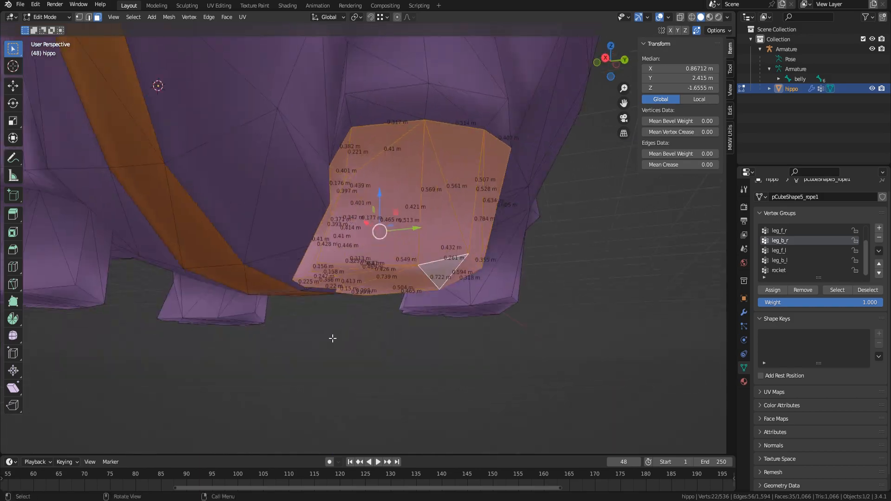
click(781, 251)
click(769, 292)
Start a new face selection covering the sides of the hippo's front left leg
scroll(603, 278, down, 4)
middle_drag(325, 246, 372, 249)
scroll(372, 249, up, 4)
click(429, 223)
shift+click(390, 278)
middle_drag(341, 279, 409, 297)
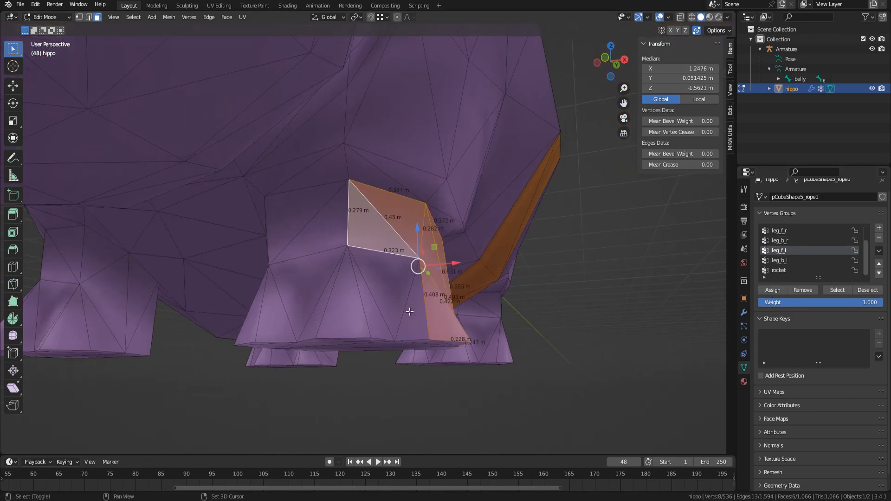
shift+click(304, 287)
shift+click(355, 248)
middle_drag(300, 236, 422, 278)
ctrl+click(357, 208)
middle_drag(357, 209, 455, 223)
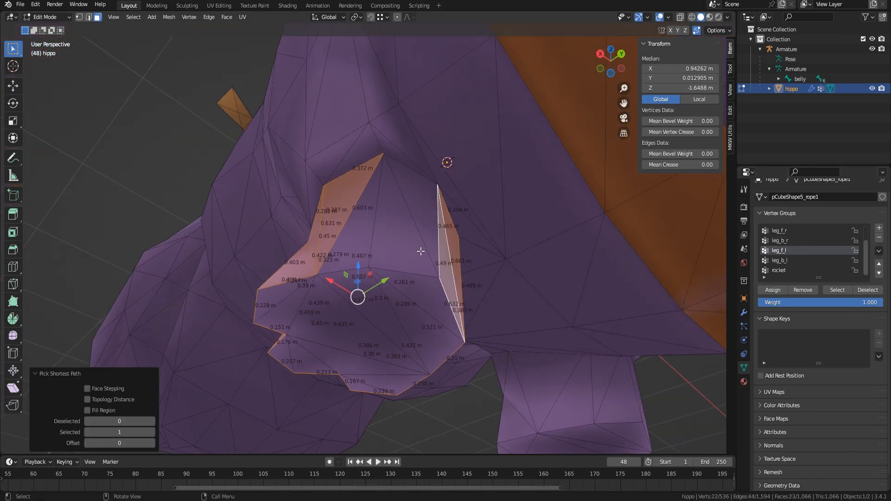
Add the remaining front left leg faces, including the foot's underside, and assign the selection to the leg_f_l vertex group
ctrl+click(353, 232)
shift+click(274, 299)
ctrl+click(429, 294)
shift+click(332, 354)
shift+click(378, 383)
shift+click(282, 353)
scroll(416, 282, down, 5)
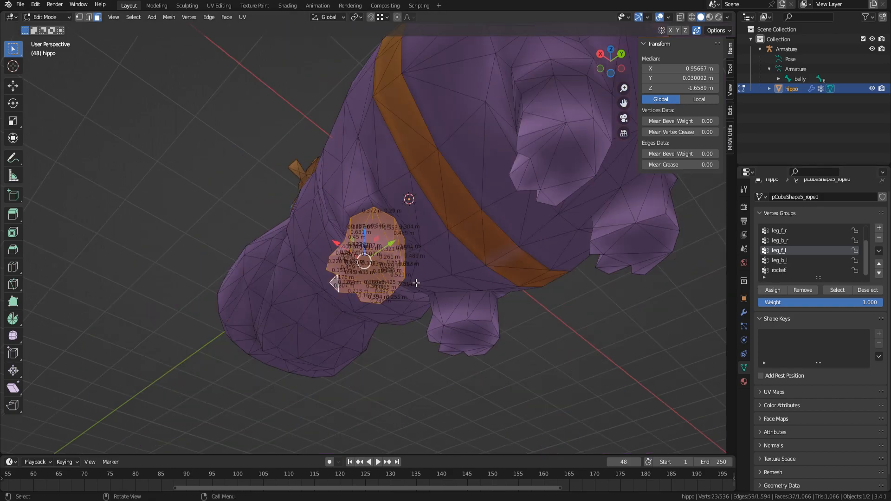
middle_drag(415, 283, 443, 316)
Clear the selection and select the leg_f_l group's faces to check which legs it contains
click(533, 372)
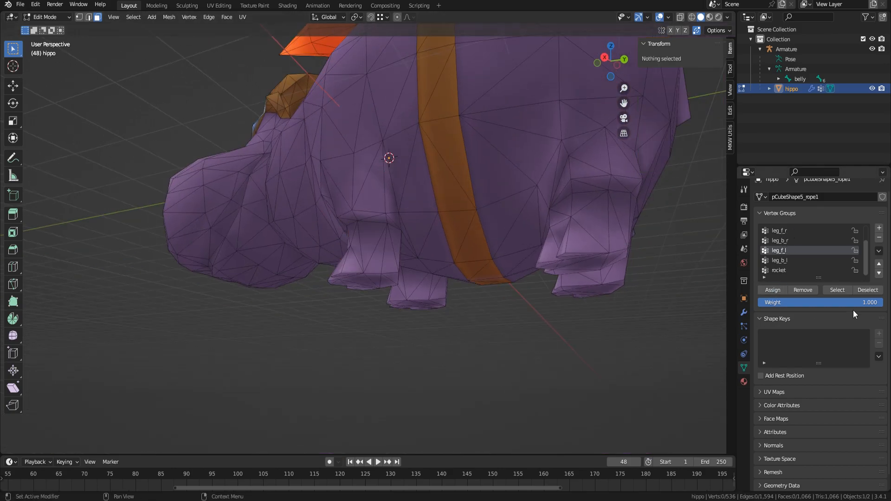
click(837, 289)
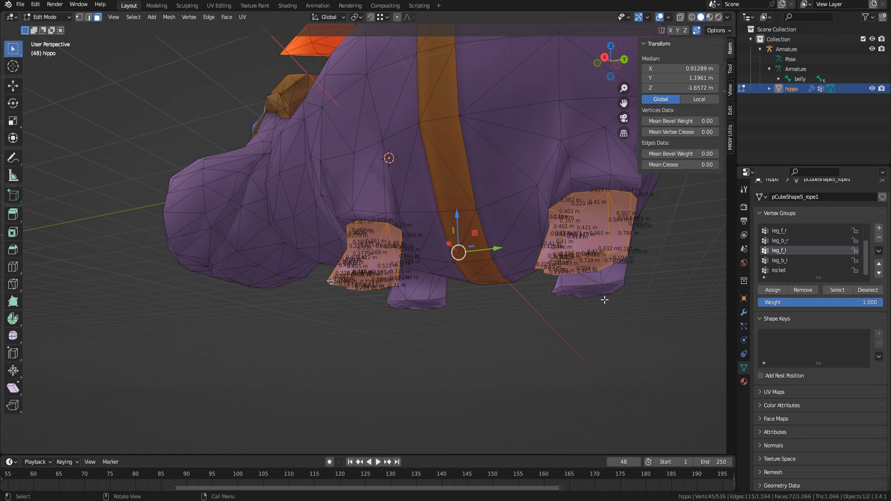
Start a fresh face selection on the hippo's rear left leg
scroll(534, 306, up, 4)
click(418, 290)
scroll(418, 283, up, 2)
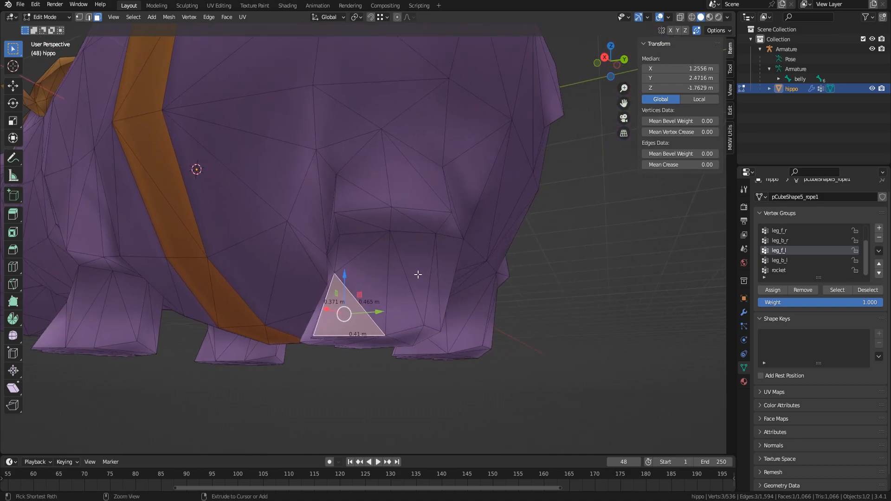
ctrl+click(417, 275)
ctrl+click(454, 270)
middle_drag(454, 271, 427, 198)
ctrl+click(468, 227)
middle_drag(483, 264, 403, 260)
scroll(369, 276, up, 3)
shift+click(428, 135)
shift+click(437, 188)
ctrl+click(473, 209)
Complete the rear left leg's face selection and move it from the leg_f_l vertex group to leg_b_l
middle_drag(474, 209, 278, 205)
ctrl+click(351, 136)
shift+click(380, 181)
ctrl+click(315, 205)
ctrl+click(260, 206)
ctrl+click(232, 271)
ctrl+click(400, 245)
middle_drag(400, 245, 446, 241)
shift+click(418, 278)
middle_drag(417, 278, 534, 279)
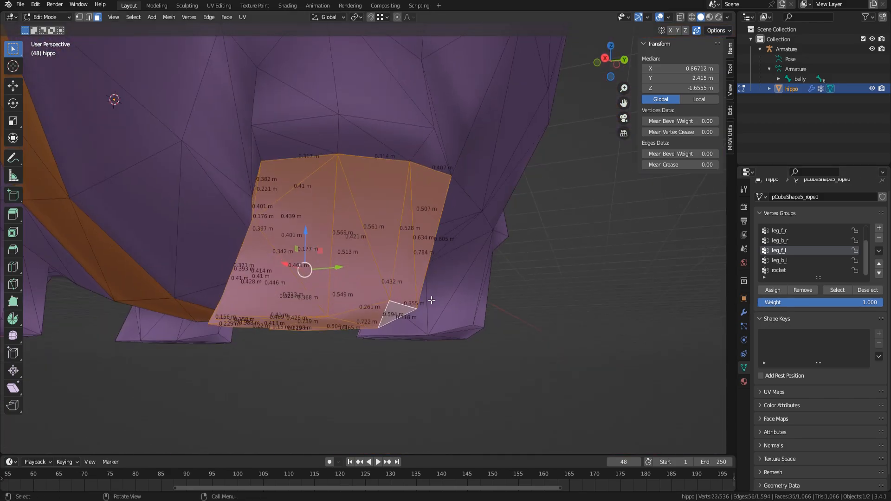
scroll(432, 301, down, 3)
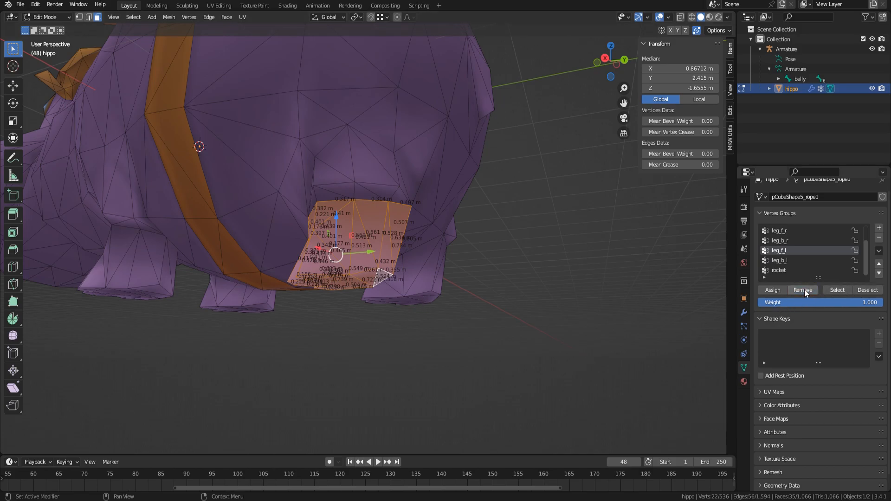
click(787, 261)
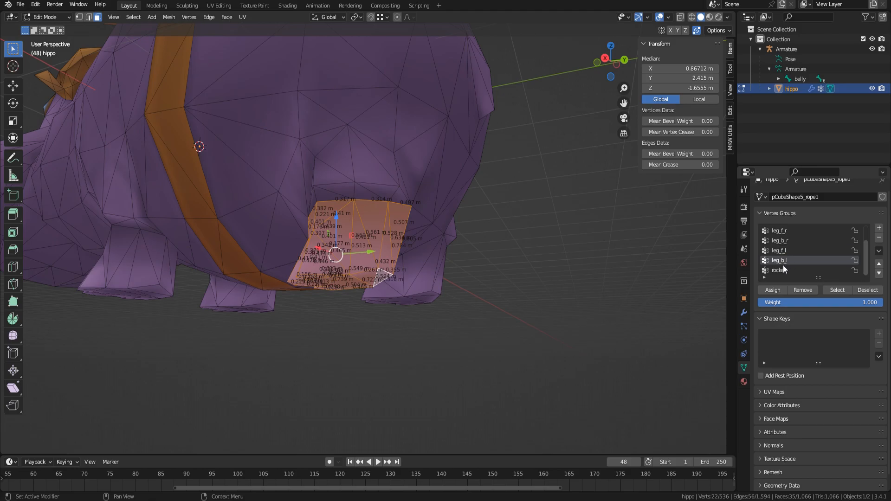
Check the leg vertex groups one at a time by selecting each group's faces, leaving nothing selected at the end
click(355, 397)
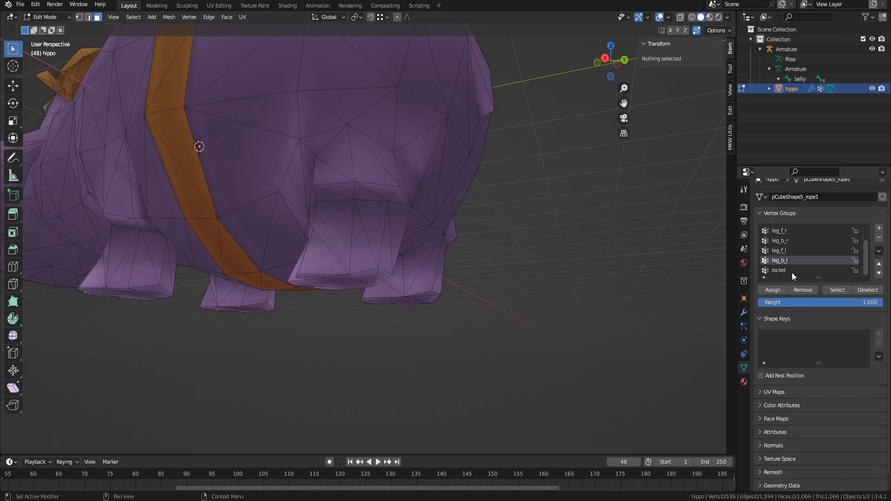
click(837, 291)
click(625, 358)
click(823, 292)
click(692, 278)
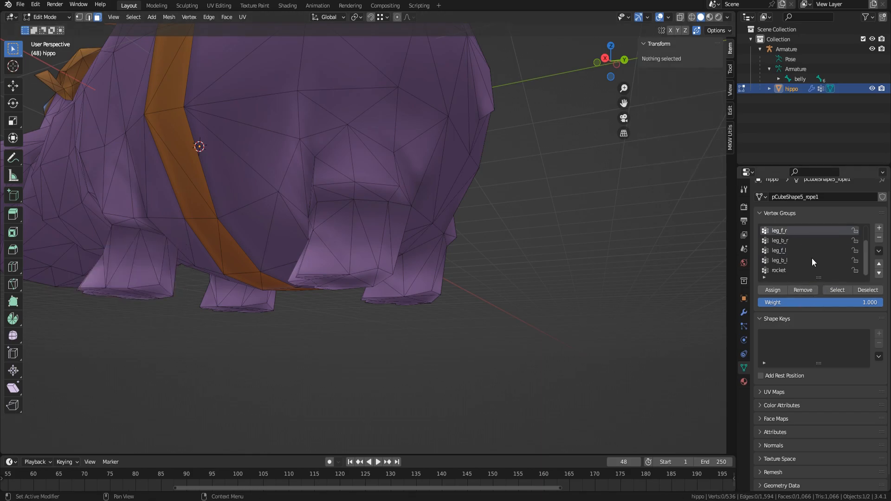
click(833, 290)
click(539, 338)
click(786, 240)
click(834, 292)
scroll(454, 354, down, 4)
middle_drag(448, 317, 398, 376)
click(398, 375)
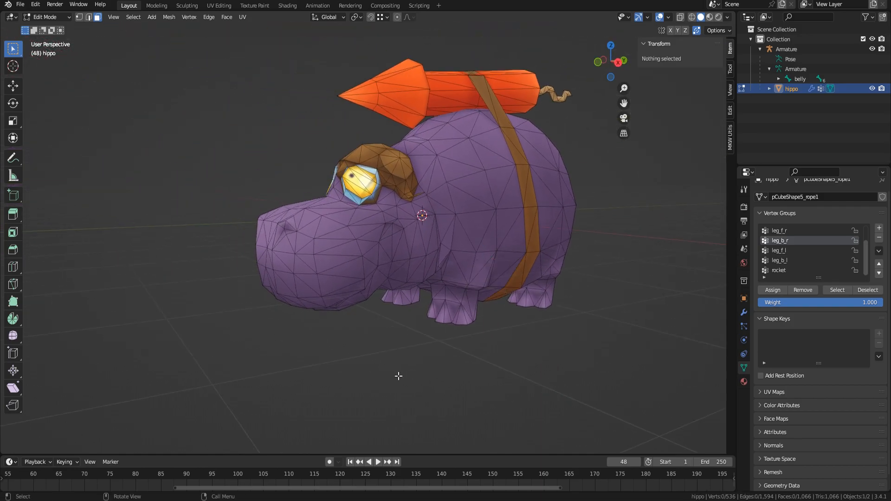
Start a face selection on the hippo's head
scroll(390, 373, up, 3)
middle_drag(390, 373, 489, 289)
click(377, 284)
scroll(374, 284, up, 3)
middle_drag(371, 283, 355, 228)
ctrl+click(355, 228)
middle_drag(355, 228, 374, 367)
ctrl+click(366, 239)
ctrl+click(380, 206)
scroll(382, 207, down, 4)
scroll(390, 215, up, 3)
ctrl+click(376, 238)
Extend the face selection over more of the head
ctrl+click(342, 325)
shift+click(374, 364)
shift+click(383, 318)
shift+click(381, 208)
shift+click(394, 122)
middle_drag(377, 139, 427, 251)
shift+click(428, 251)
shift+click(417, 306)
middle_drag(418, 306, 440, 253)
shift+click(436, 174)
scroll(436, 176, down, 3)
Complete the selection of the whole head with its cap and goggles, assign it to the head vertex group, and deselect everything
key(ctrl+l)
key(g)
right_click(456, 273)
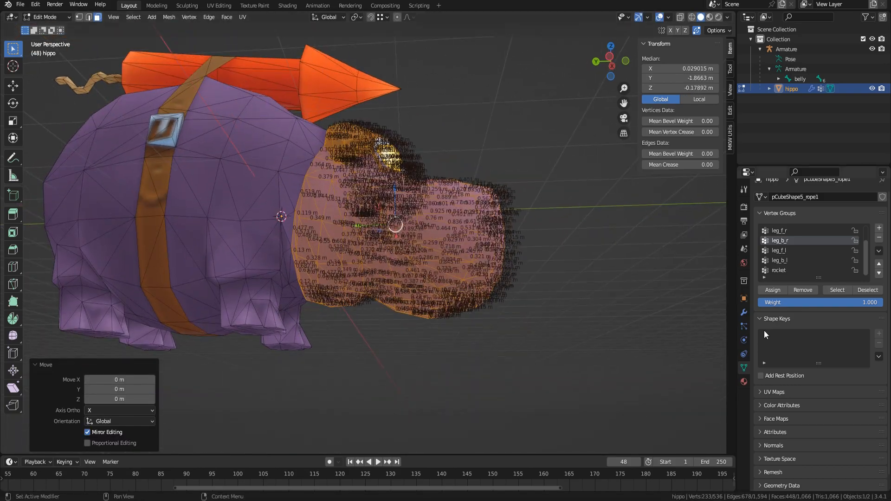
click(774, 290)
click(459, 374)
Select the entire hippo mesh in vertex select mode and deselect the vertices belonging to the head group
middle_drag(460, 374, 446, 397)
scroll(446, 397, up, 3)
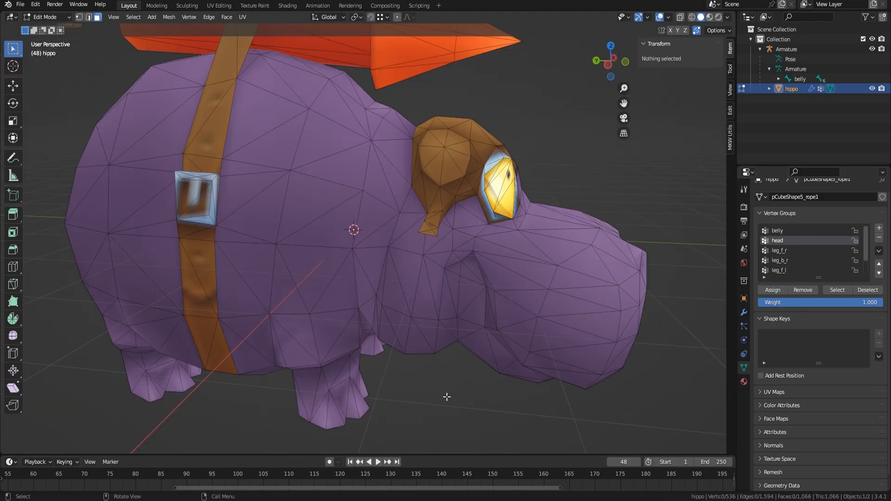
key(a)
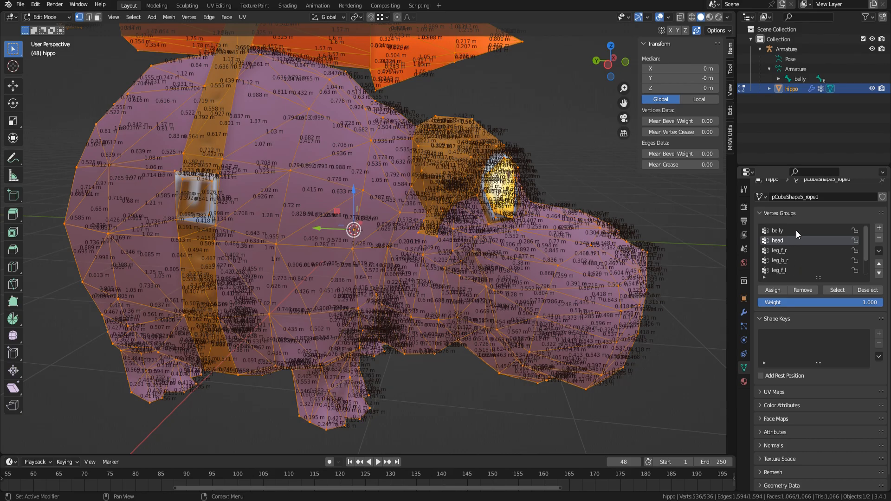
click(868, 291)
middle_drag(459, 255, 642, 314)
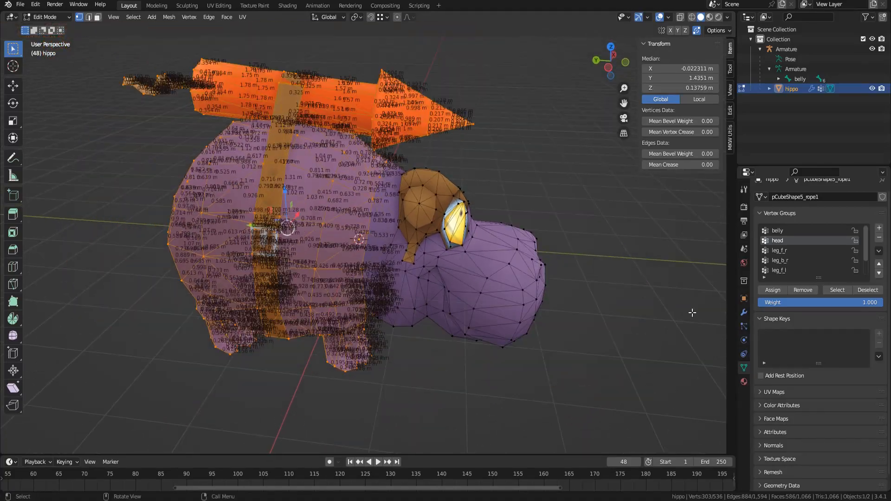
Deselect the vertices of the leg_f_r, leg_b_r and leg_f_l groups
click(785, 251)
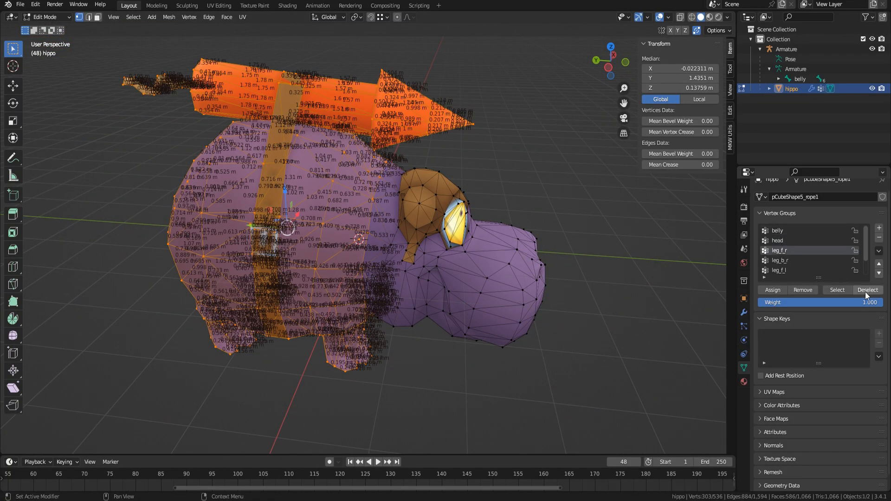
click(865, 290)
click(785, 261)
click(861, 285)
click(780, 270)
click(865, 290)
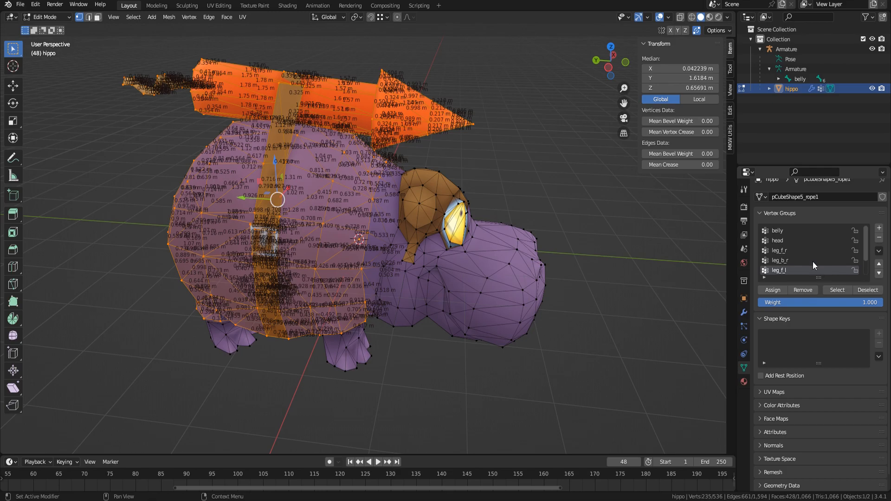
Deselect the vertices of the leg_b_l and rocket groups
scroll(807, 260, down, 2)
click(787, 263)
click(867, 290)
click(776, 270)
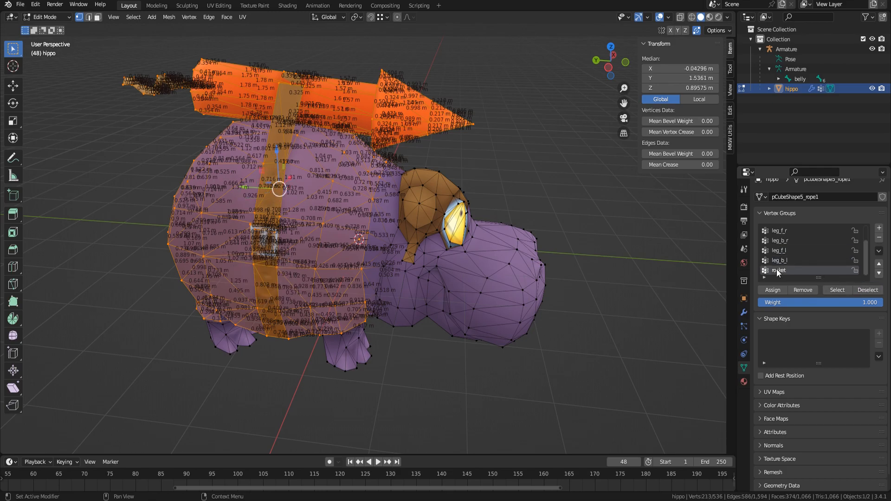
click(868, 290)
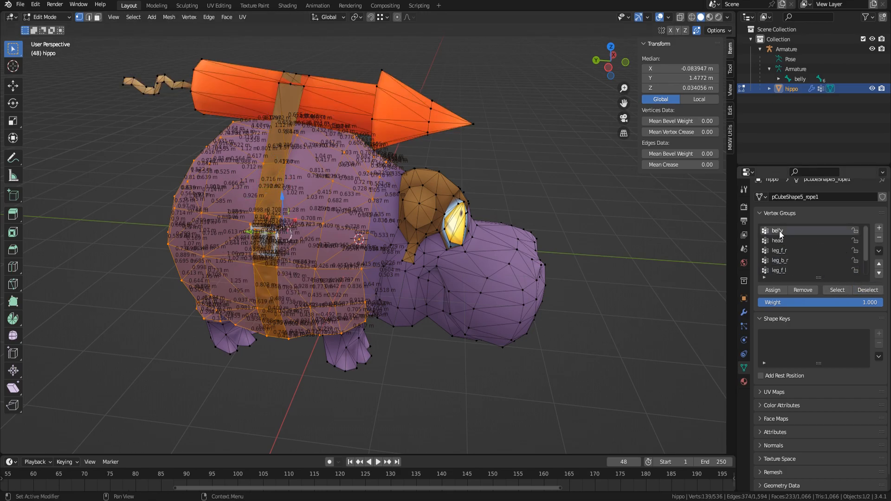
Assign the remaining selected body vertices to the belly vertex group with weight 1.000 and return to Object Mode
middle_drag(444, 288, 461, 287)
middle_drag(405, 245, 436, 288)
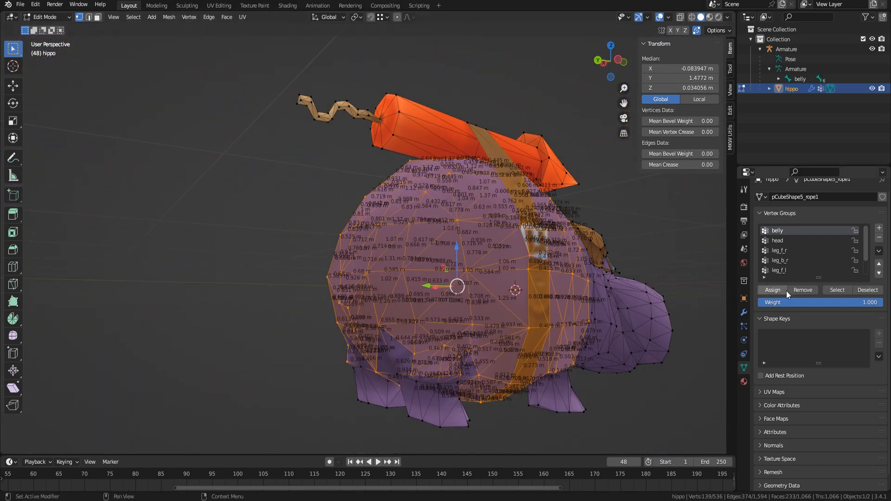
click(769, 291)
middle_drag(559, 335, 503, 297)
middle_drag(504, 297, 438, 324)
key(Tab)
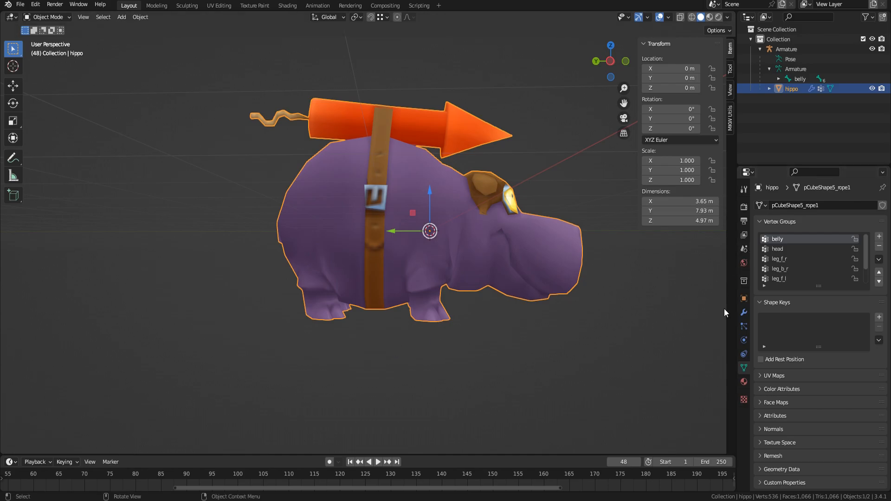
Put the armature in Pose Mode and display its bones in front of the mesh
click(795, 61)
click(54, 21)
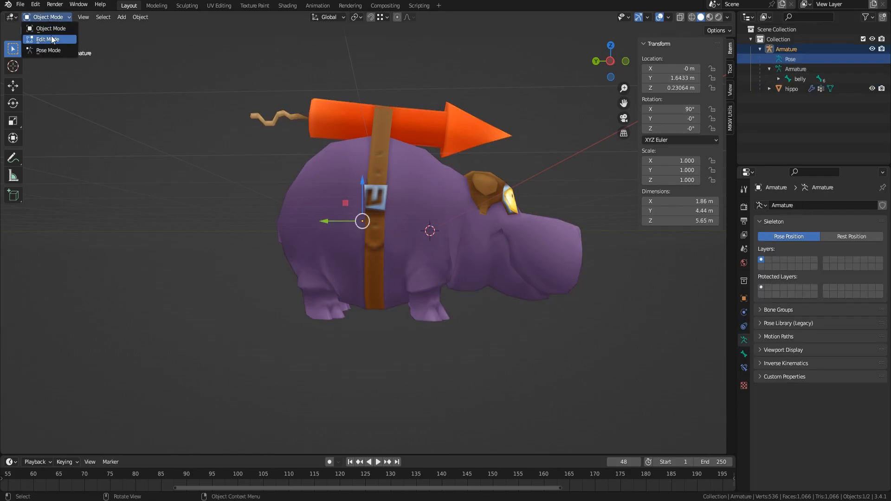
click(46, 48)
click(744, 298)
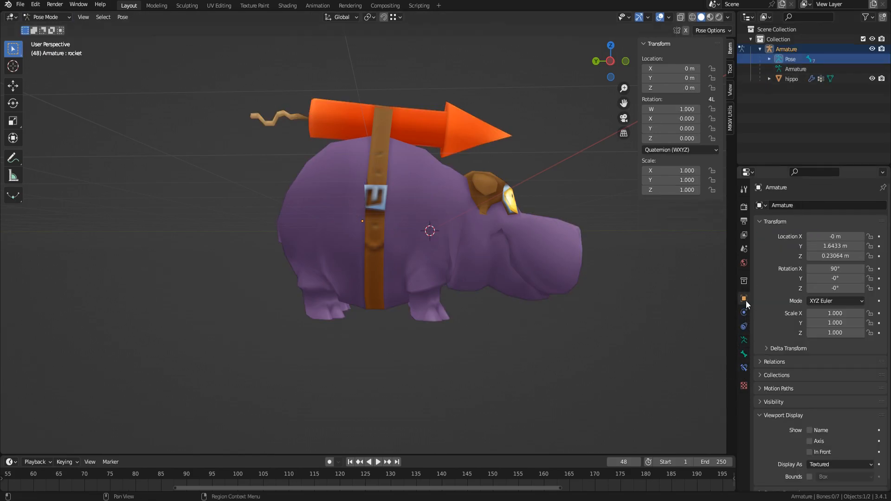
scroll(792, 405, down, 1)
click(809, 444)
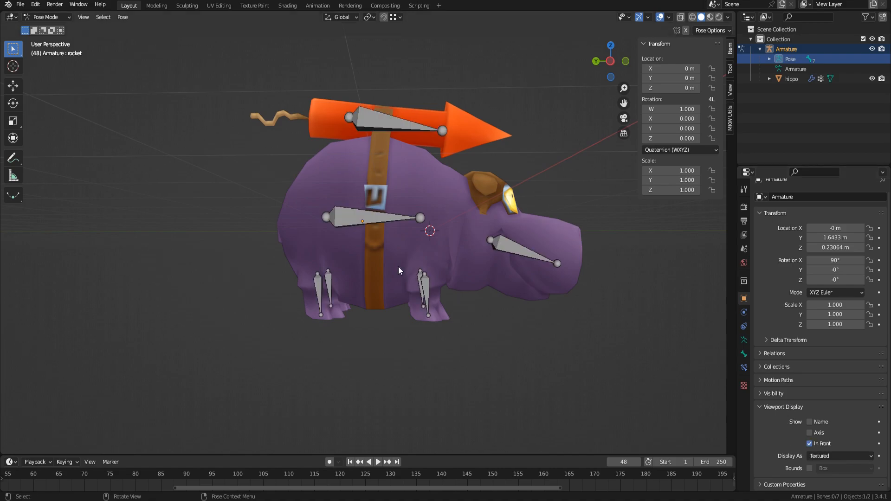
Try moving the belly bone to test how the whole hippo follows it
click(383, 228)
key(g)
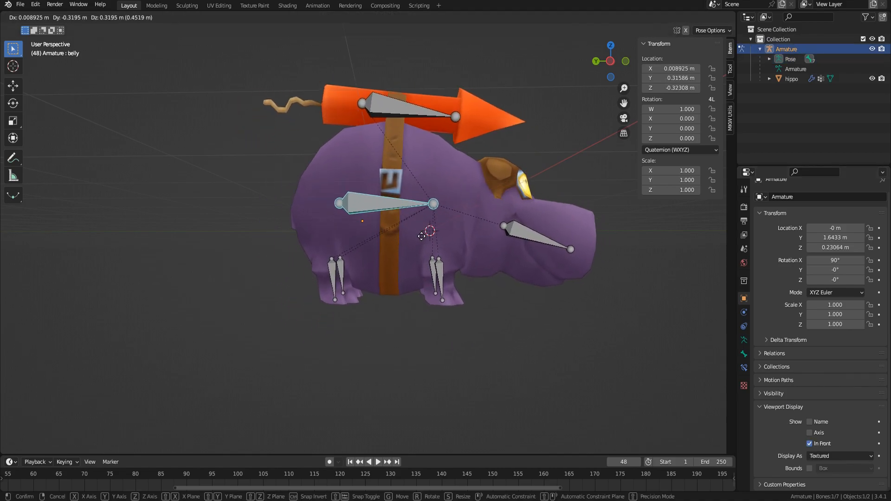
key(Escape)
Try rotating the head bone, including around the X axis and from the side, to test the head's deformation
click(514, 251)
key(r)
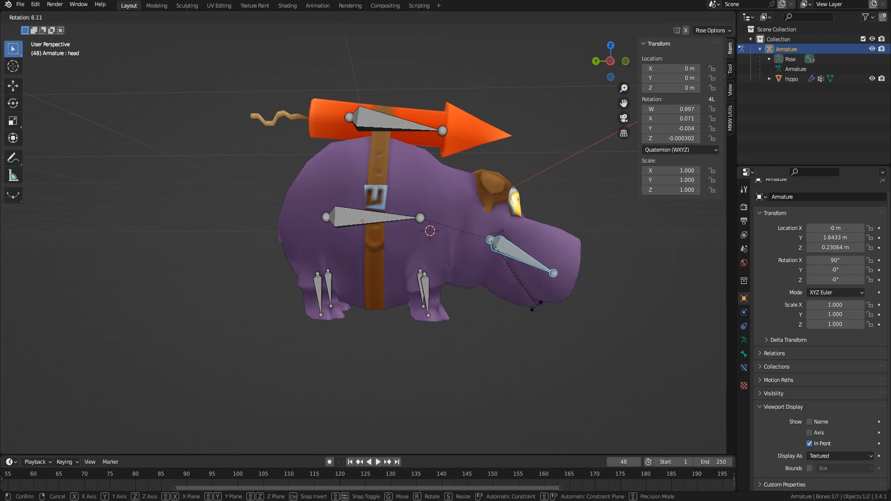
key(x)
right_click(516, 317)
middle_drag(519, 319, 432, 352)
key(r)
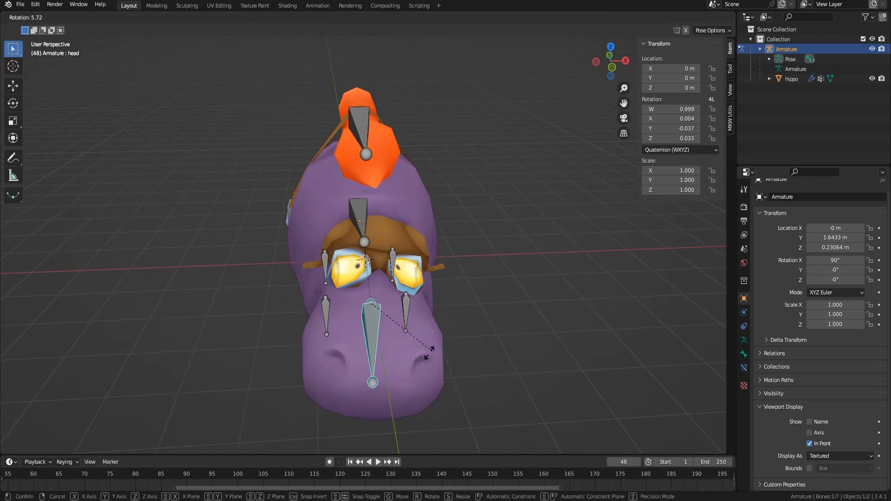
right_click(528, 299)
middle_drag(528, 299, 525, 392)
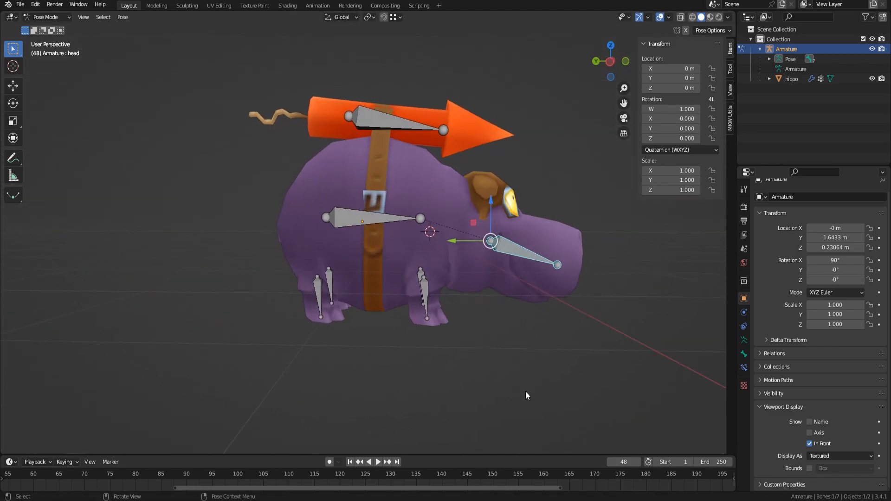
click(610, 63)
key(r)
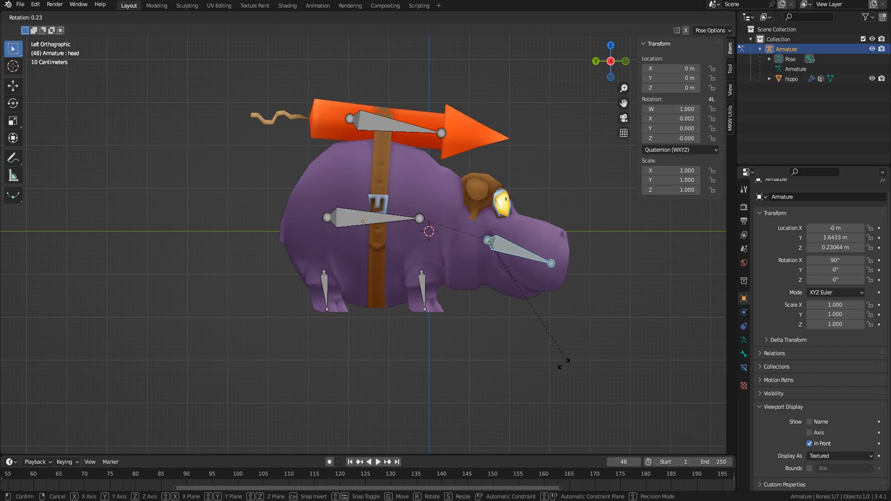
click(511, 283)
Try rotating the rocket bone from several viewing angles to test how the rocket follows it
click(392, 121)
key(r)
right_click(280, 151)
middle_drag(442, 208, 443, 260)
key(r)
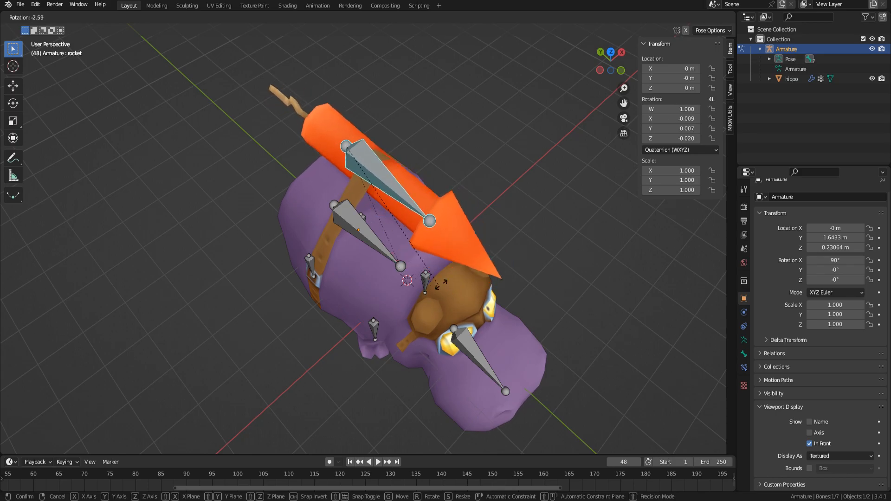
right_click(456, 278)
middle_drag(452, 297, 369, 292)
key(r)
right_click(362, 288)
Try moving the leg_f_r bone to test how the front right leg deforms
middle_drag(290, 342, 403, 255)
scroll(403, 255, up, 4)
click(409, 304)
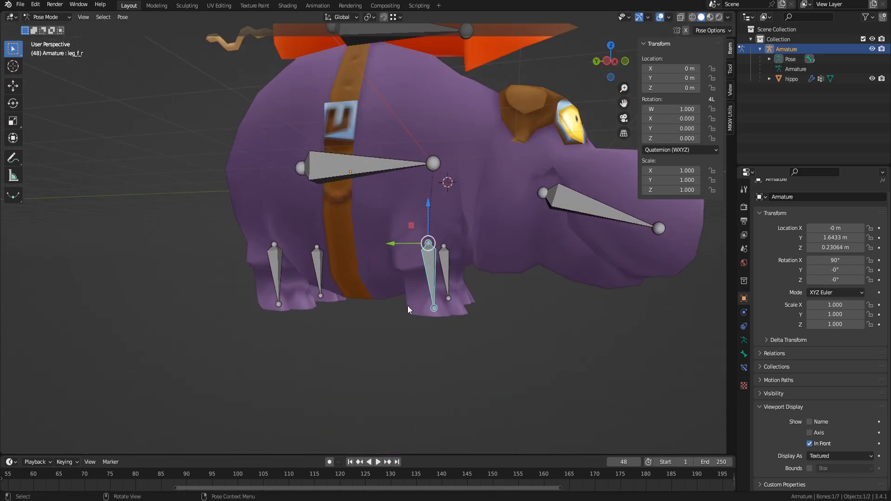
key(g)
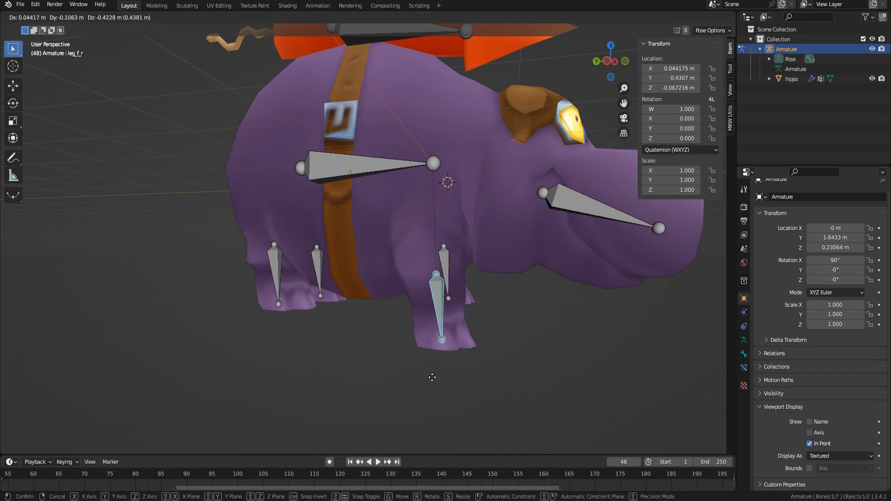
right_click(428, 351)
scroll(433, 357, up, 3)
shift+middle_drag(432, 357, 377, 318)
key(g)
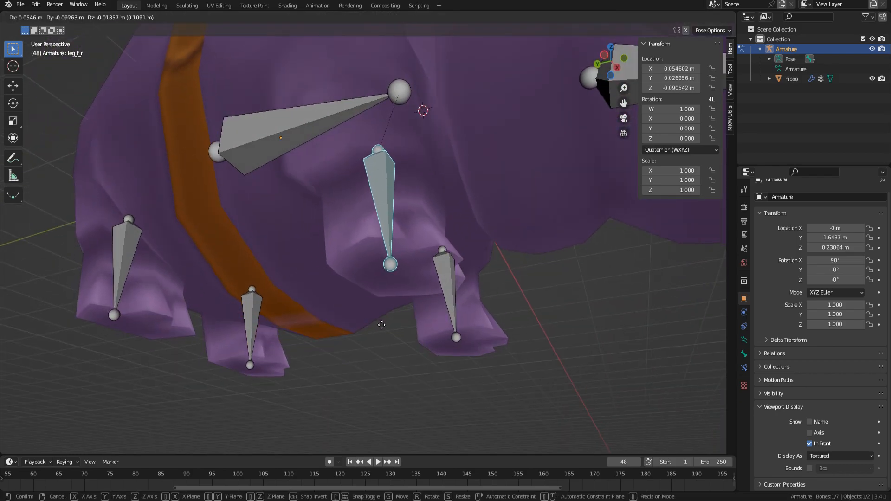
right_click(372, 349)
Try rotating and moving the leg_f_r bone from the side, and clear its location and rotation
middle_drag(371, 348, 401, 355)
key(r)
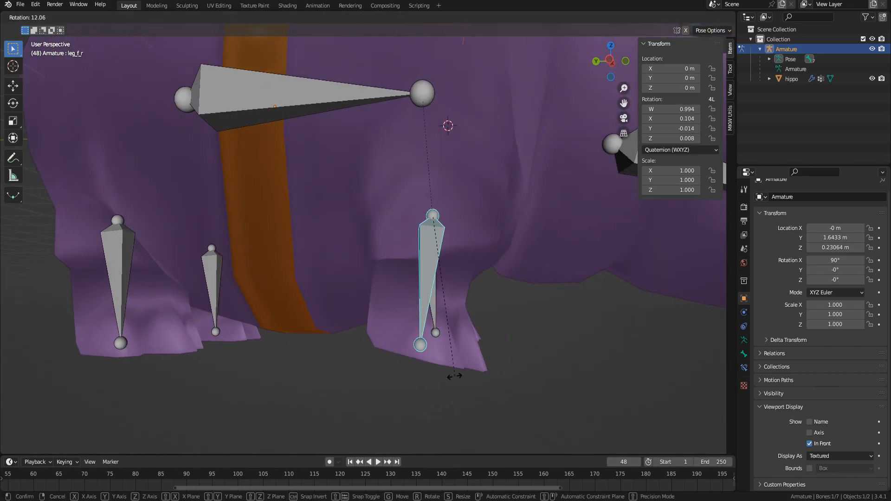
right_click(404, 394)
key(g)
right_click(409, 404)
key(r)
click(461, 399)
key(g)
click(443, 428)
middle_drag(444, 428, 422, 347)
key(alt+g)
key(alt+r)
Try moving the leg_b_r bone to test how the back right leg deforms
middle_drag(346, 316, 452, 327)
click(391, 212)
key(g)
right_click(415, 304)
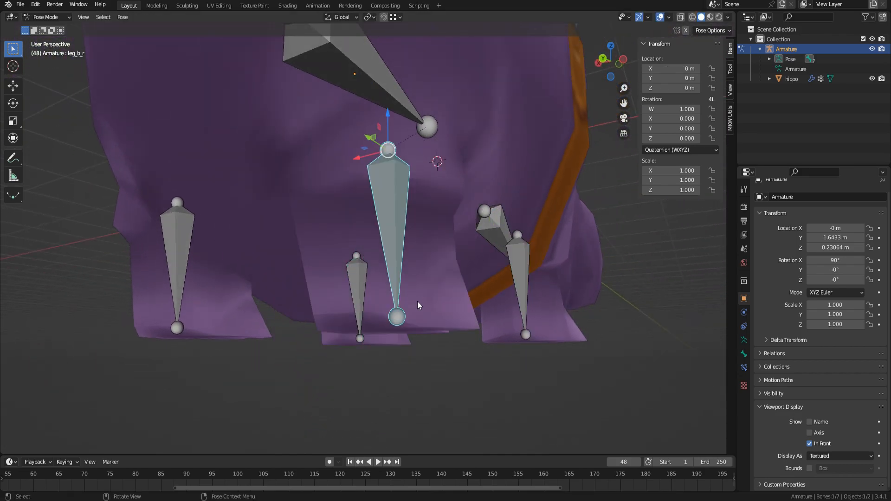
middle_drag(417, 302, 374, 298)
key(g)
right_click(312, 342)
Try moving the leg_b_l bone to test how the back left leg deforms
middle_drag(312, 342, 381, 330)
click(486, 291)
key(g)
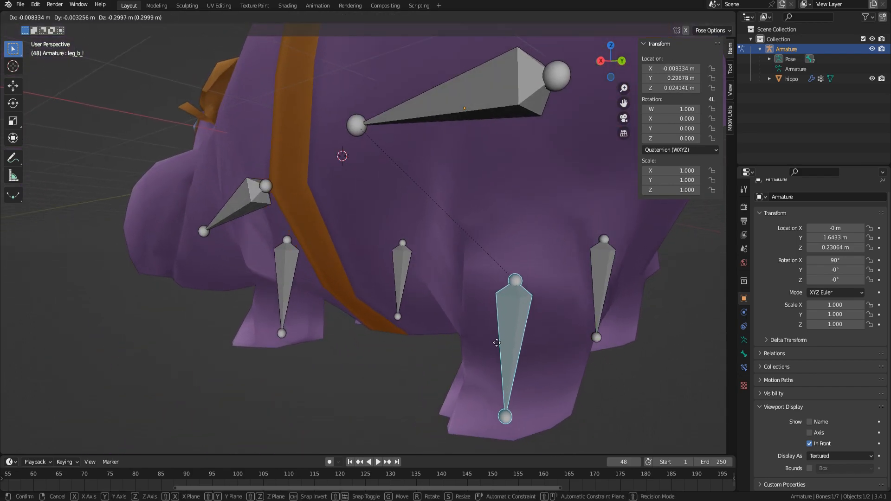
right_click(376, 379)
Return the armature to Object Mode and open the hippo mesh in Edit Mode
scroll(376, 380, down, 3)
click(370, 380)
key(Tab)
key(Tab)
click(47, 16)
click(44, 27)
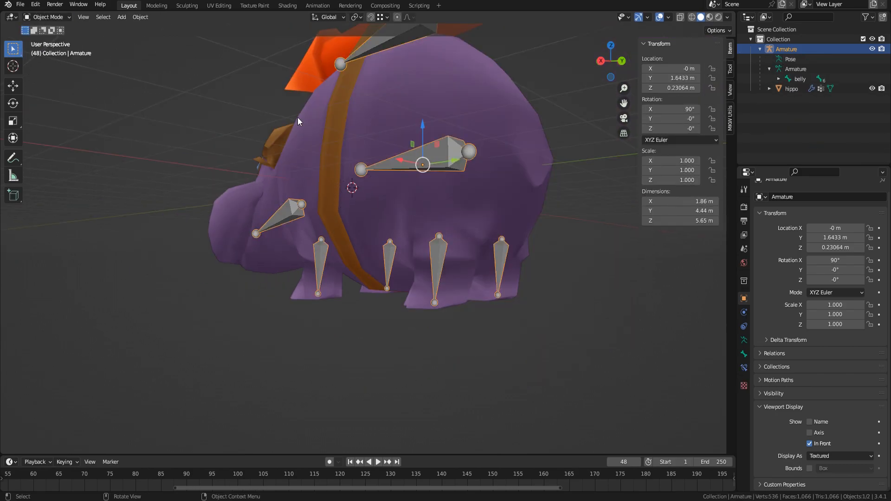
click(328, 131)
key(Tab)
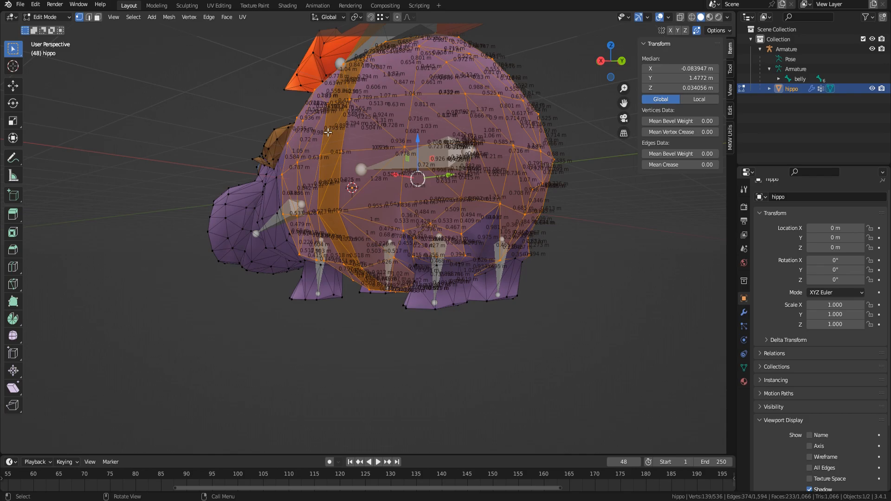
Select the three belly vertices bordering the top of each back leg, six vertices altogether
scroll(420, 297, up, 4)
middle_drag(448, 319, 435, 290)
scroll(433, 292, down, 3)
scroll(429, 293, up, 2)
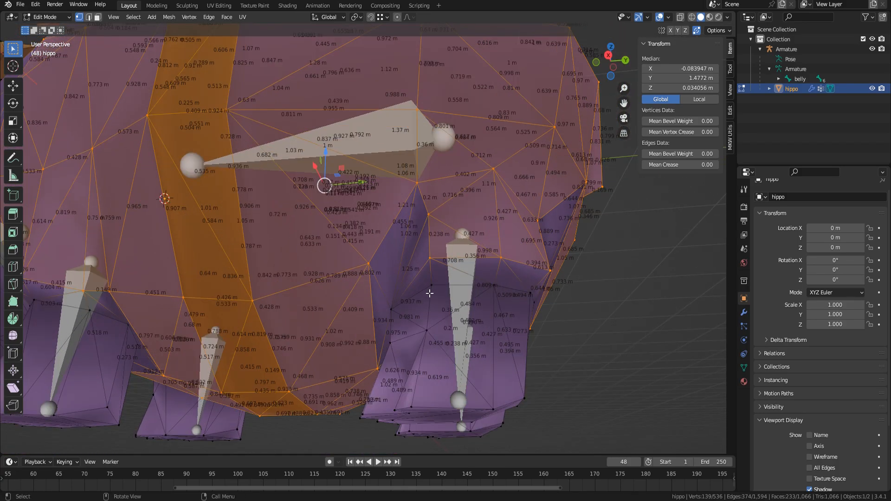
click(432, 259)
shift+click(500, 257)
shift+click(547, 271)
middle_drag(547, 271, 297, 260)
shift+click(251, 224)
shift+click(322, 214)
shift+click(392, 219)
Add the belly vertices bordering the top of both front legs to the selection
middle_drag(392, 219, 342, 315)
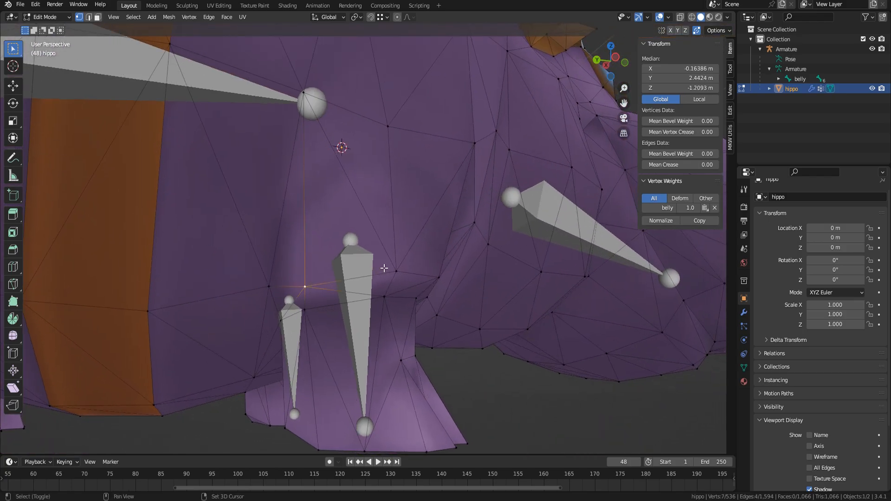
shift+click(384, 268)
middle_drag(384, 268, 312, 280)
shift+click(260, 255)
middle_drag(377, 294, 367, 355)
shift+click(432, 232)
shift+click(552, 231)
shift+click(629, 265)
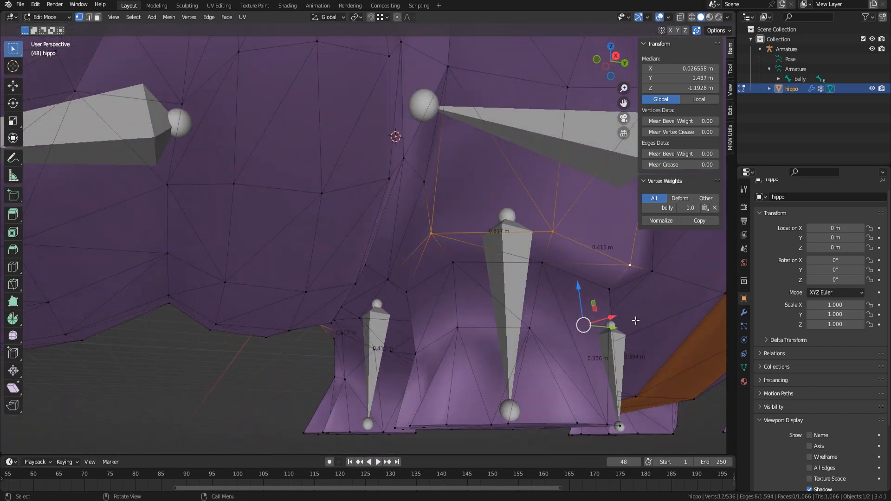
Remove the selected leg-border vertices from the belly vertex group
click(744, 371)
middle_drag(511, 353, 466, 354)
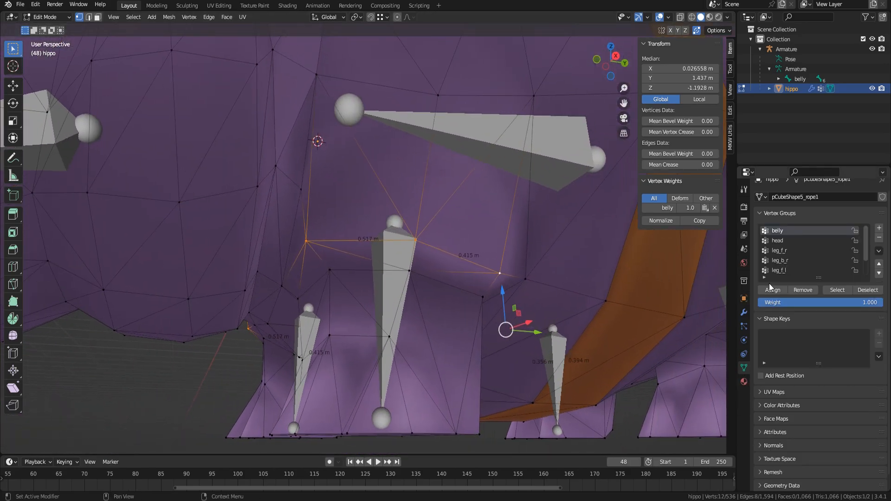
click(803, 290)
Select the three border vertices above the front left leg and assign them to the leg_f_l vertex group with weight 1.000
scroll(357, 292, down, 4)
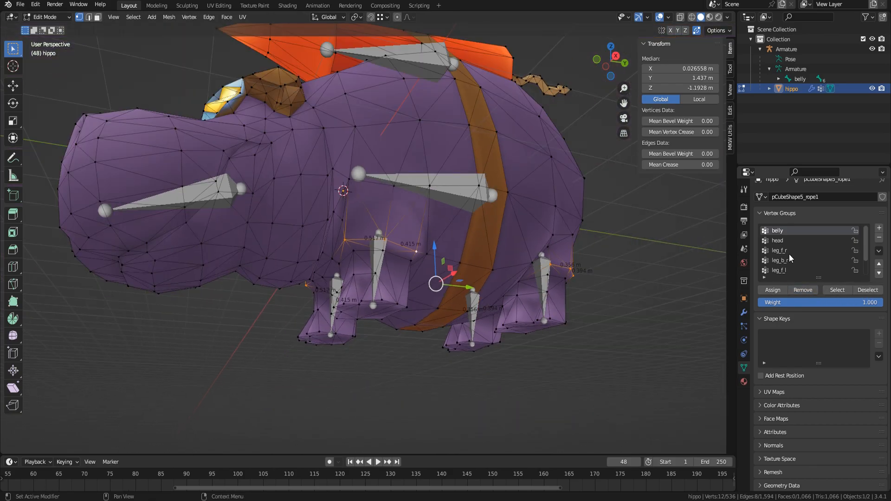
scroll(788, 257, down, 1)
scroll(365, 231, up, 2)
click(331, 240)
shift+click(402, 233)
shift+click(451, 260)
click(440, 257)
shift+click(394, 238)
shift+click(333, 241)
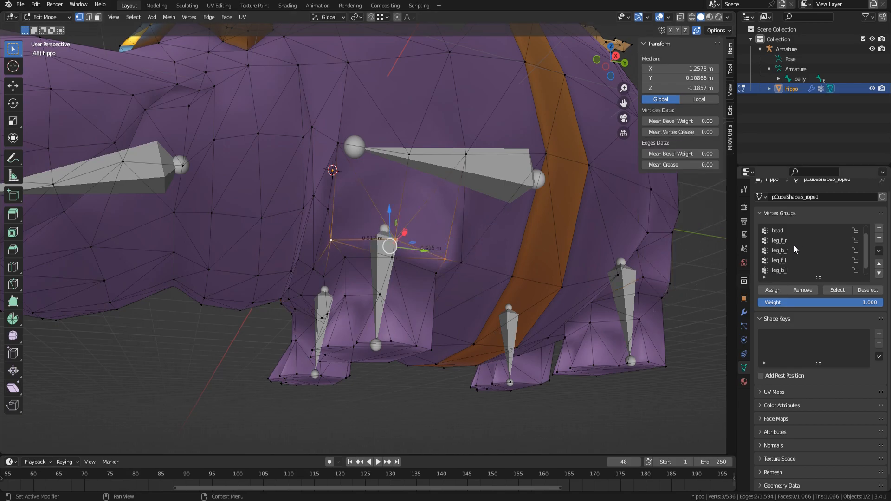
click(789, 261)
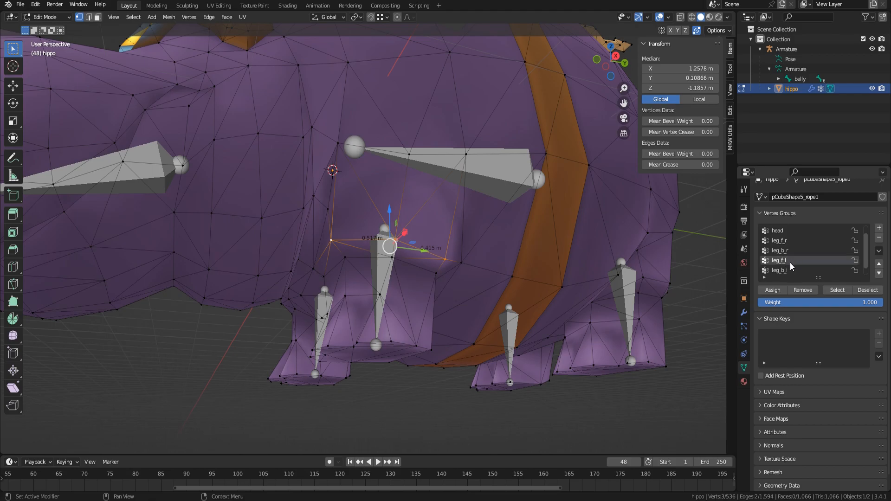
click(781, 289)
Select the three border vertices above the back left leg and assign them to the leg_b_l vertex group with weight 1.000
middle_drag(565, 324, 376, 298)
scroll(368, 300, up, 3)
click(412, 258)
shift+click(504, 254)
shift+click(573, 261)
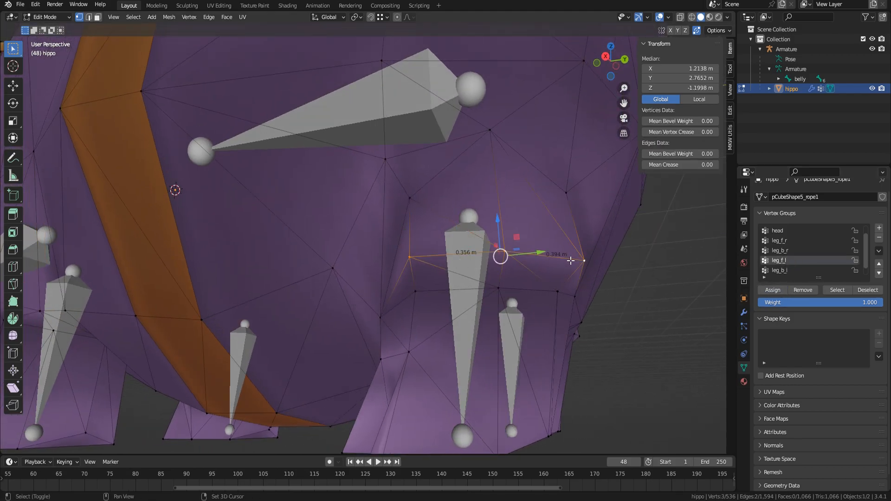
click(790, 270)
click(765, 293)
Select the three border vertices above the back right leg and assign them to the leg_b_r vertex group with weight 1.000
middle_drag(554, 352, 388, 356)
click(237, 240)
shift+click(343, 238)
shift+click(448, 238)
click(796, 251)
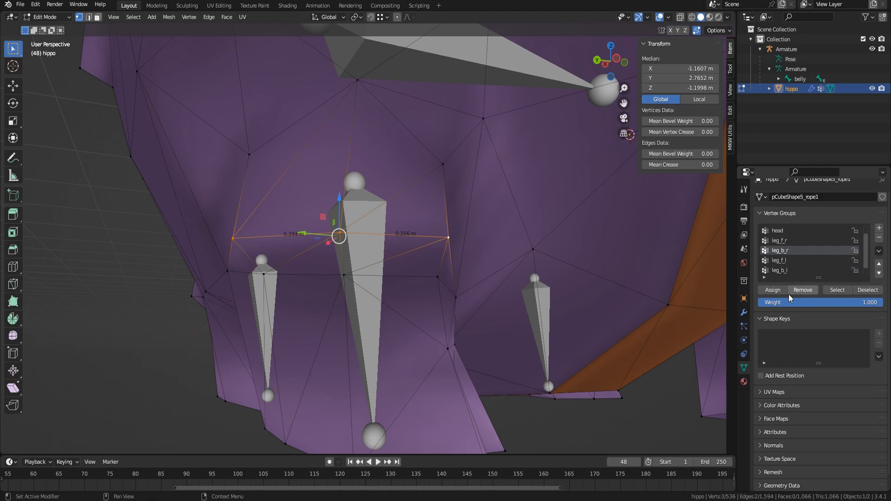
click(772, 292)
Select the three border vertices above the front right leg and assign them to the leg_f_r vertex group with weight 1.000
shift+middle_drag(547, 344, 211, 313)
scroll(319, 287, up, 3)
middle_drag(319, 287, 199, 225)
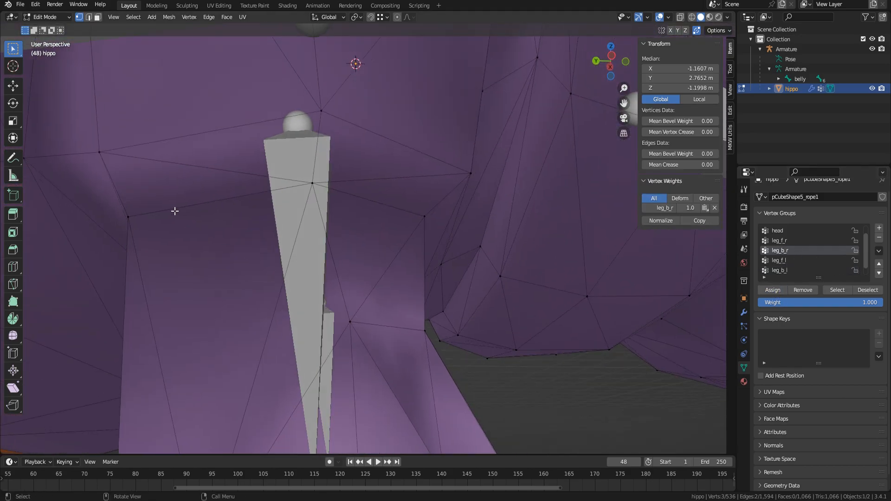
click(99, 152)
shift+click(322, 110)
shift+click(471, 173)
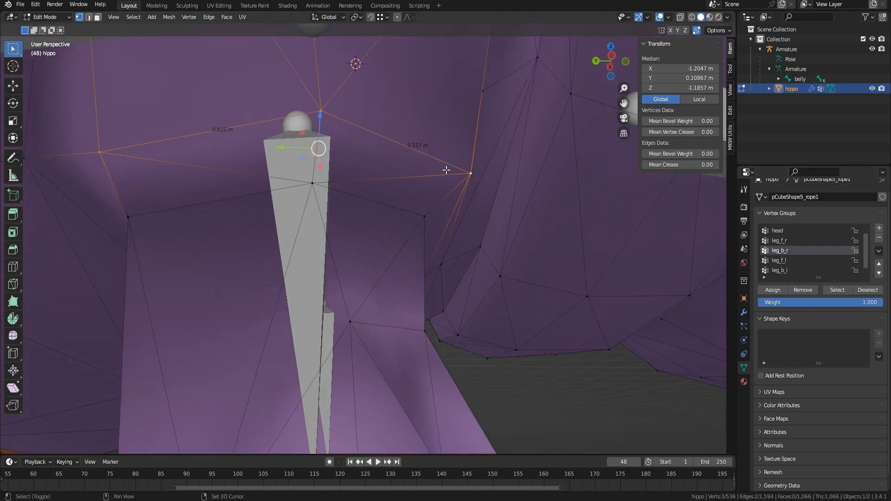
click(792, 242)
scroll(470, 277, down, 5)
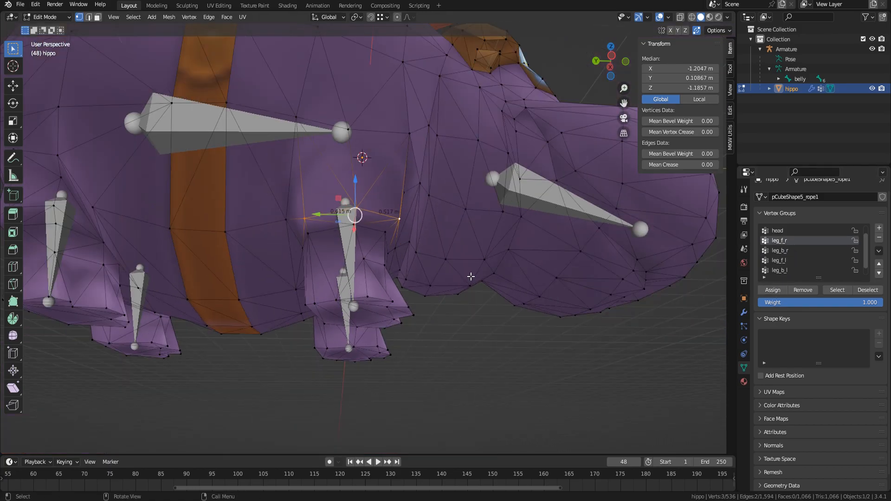
click(775, 292)
Deselect all vertices, leave the hippo's Edit Mode, and put the armature in Pose Mode
scroll(534, 294, down, 3)
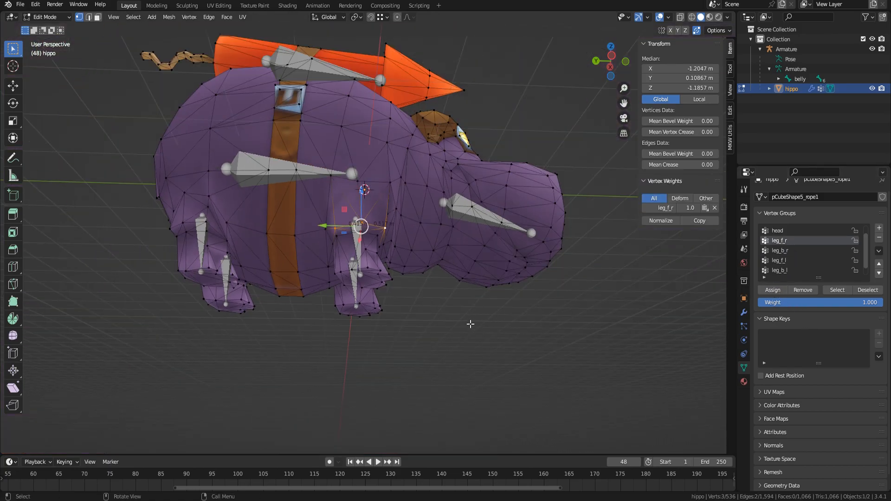
click(507, 352)
click(46, 18)
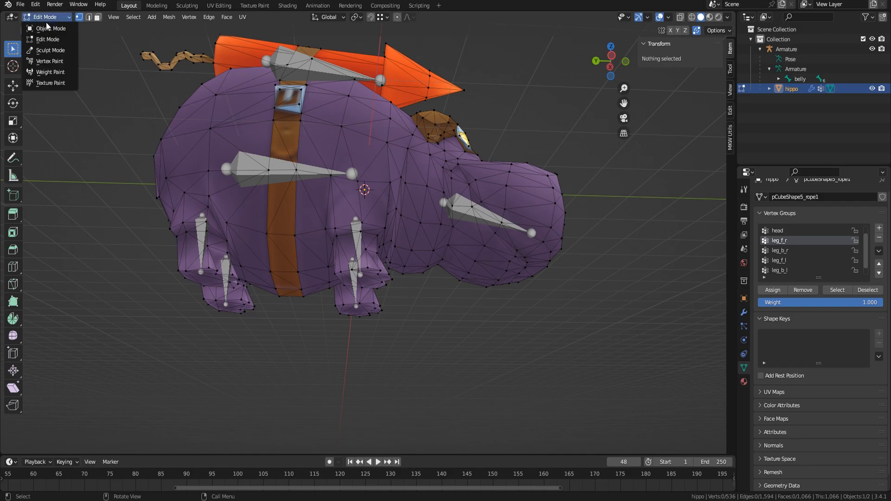
click(43, 28)
click(286, 169)
click(46, 16)
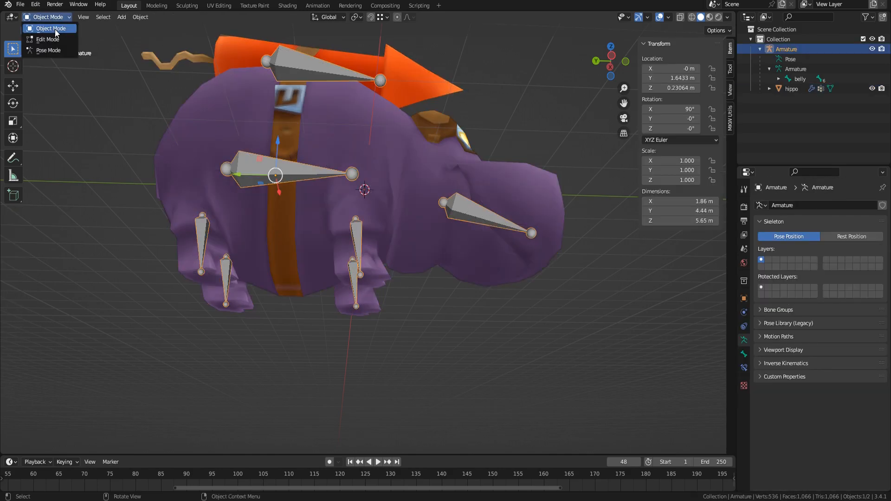
click(41, 50)
Try moving the leg_f_r bone again to test the front right leg with its reassigned border vertices
click(360, 235)
key(g)
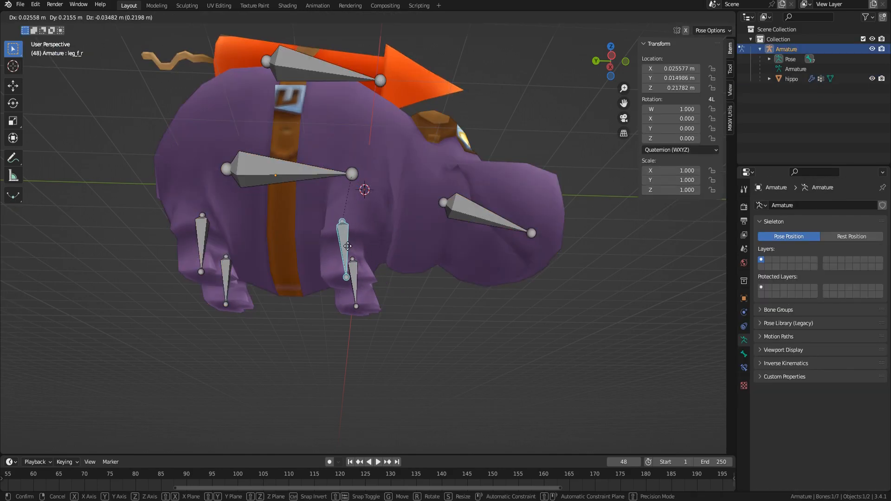
scroll(367, 261, up, 4)
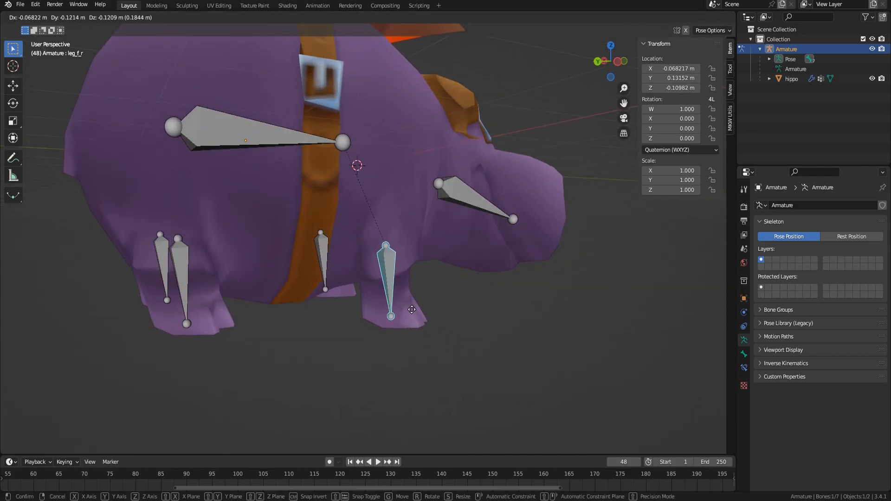
right_click(425, 311)
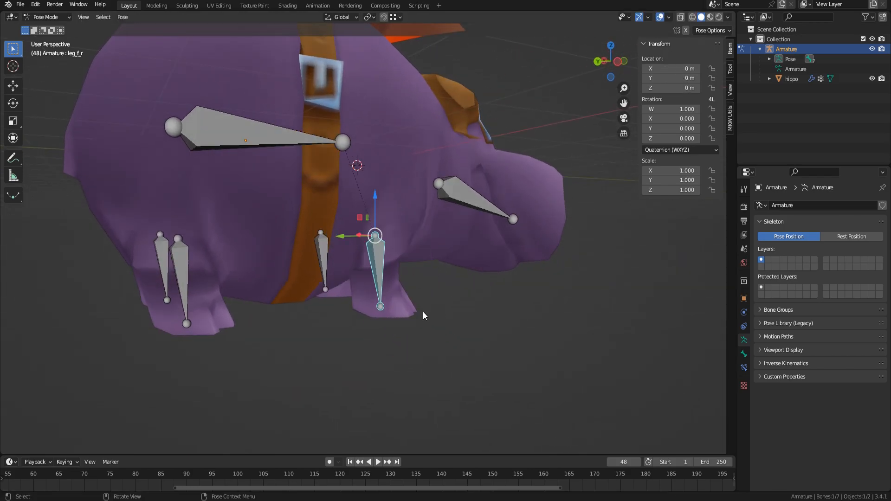
middle_drag(425, 311, 399, 263)
scroll(399, 263, up, 2)
key(g)
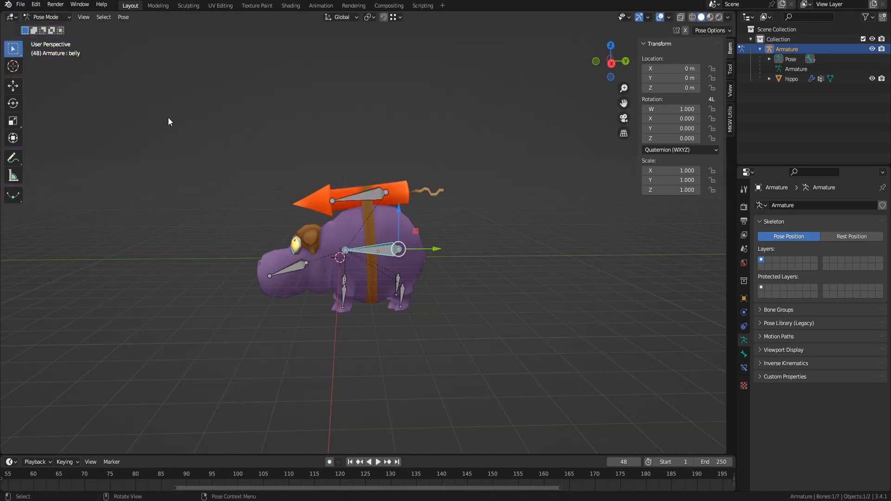
Return to Object Mode and select both the armature and the hippo mesh
click(42, 19)
click(46, 29)
click(169, 167)
key(a)
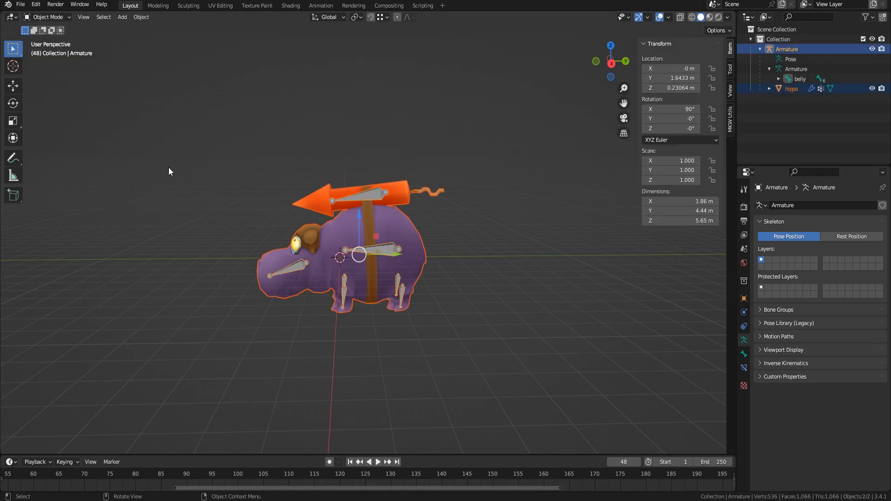
Export the armature and hippo mesh as hippo.fbx to the Hippo folder, with Add Leaf Bones off
click(21, 4)
mouse_move(76, 149)
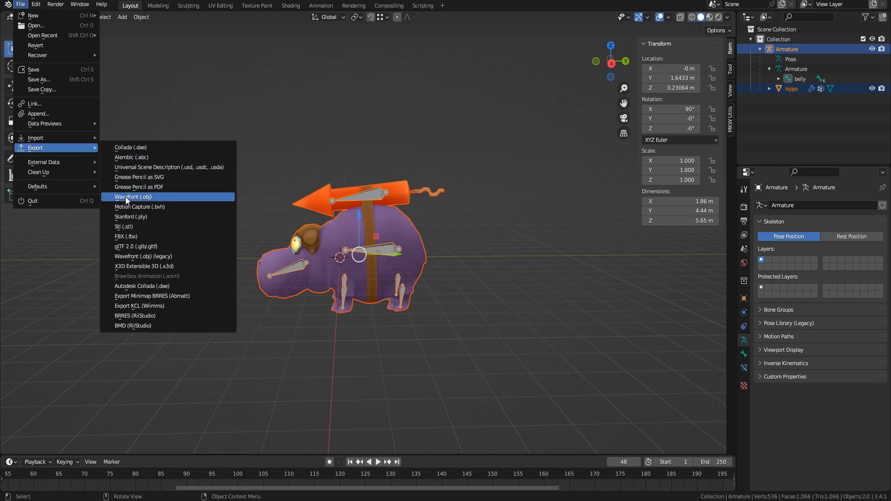
click(131, 239)
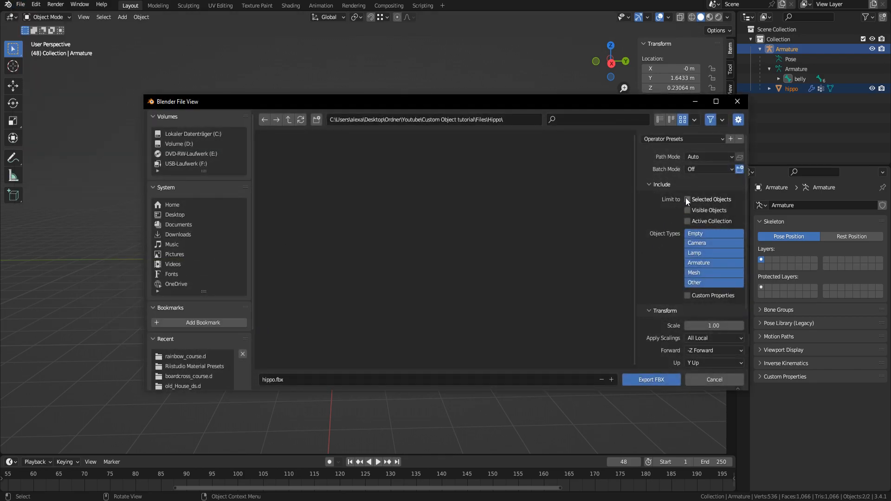
scroll(686, 197, down, 4)
click(655, 351)
scroll(656, 350, down, 3)
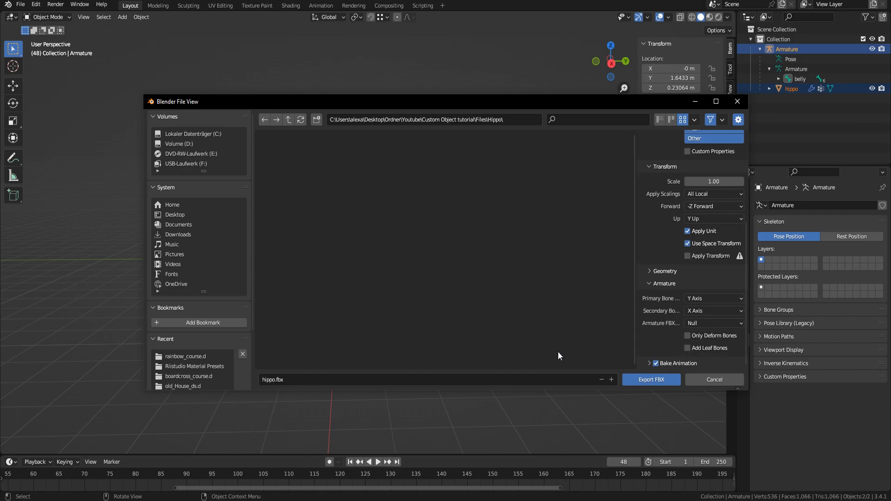
click(639, 379)
Switch to FBX Converter and convert hippo.fbx from the Hippo folder to DAE Collada format
key(alt+Tab)
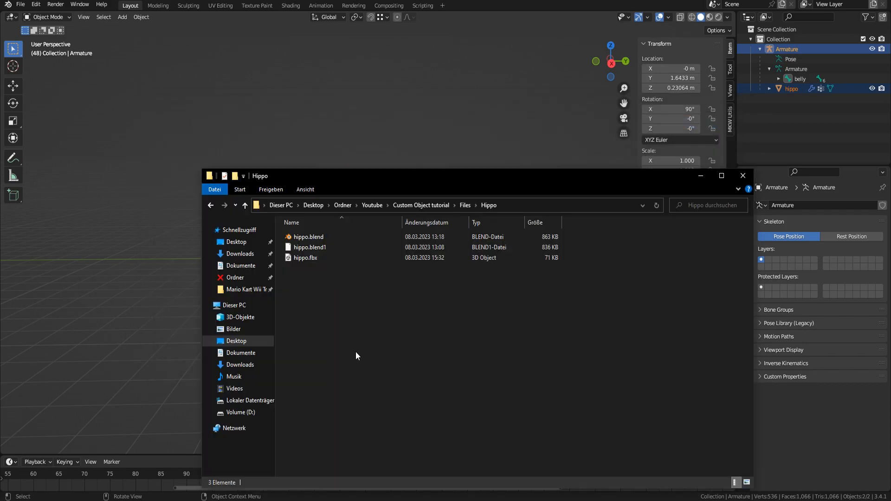
key(super)
click(140, 440)
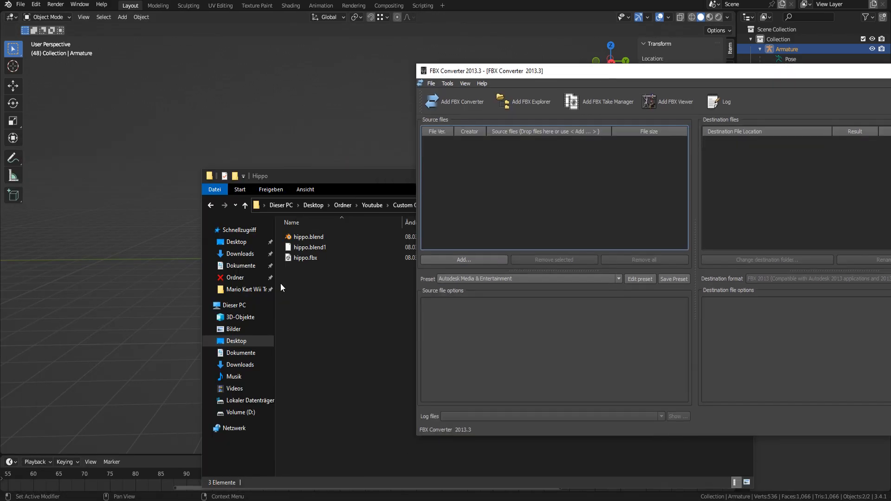
drag(306, 258, 553, 186)
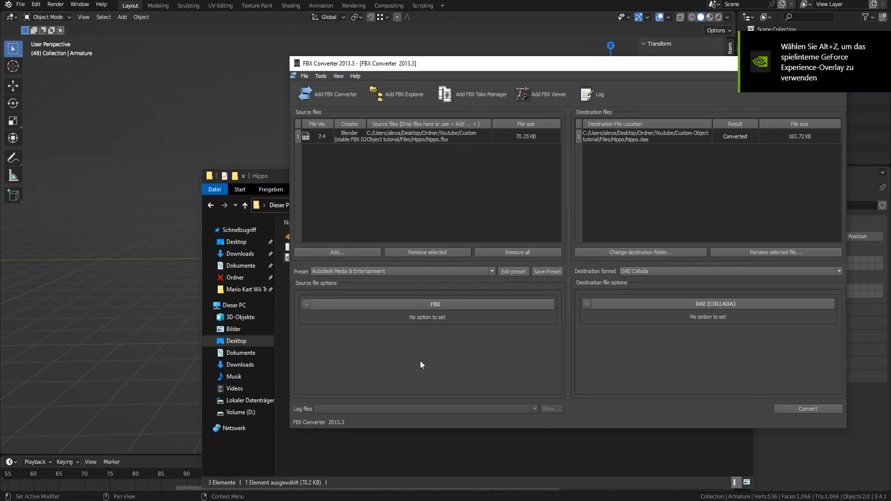
drag(682, 64, 518, 105)
click(671, 109)
click(361, 333)
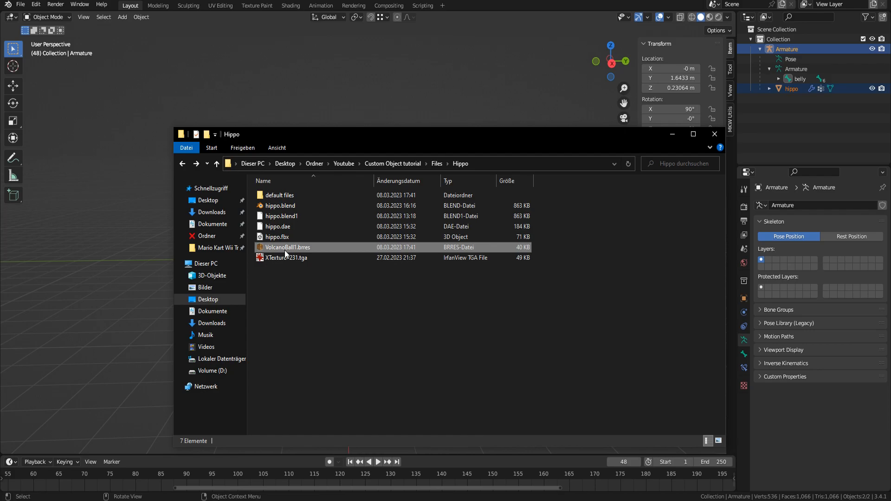
Open VolcanoBall1.brres from the Hippo folder in BrawlCrate, expand its 3D models and enlarge the window
double_click(285, 247)
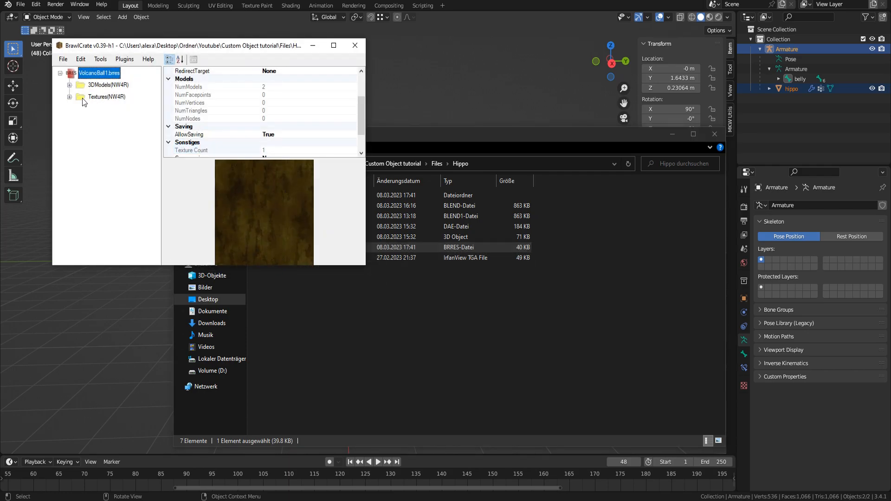
click(69, 85)
click(109, 97)
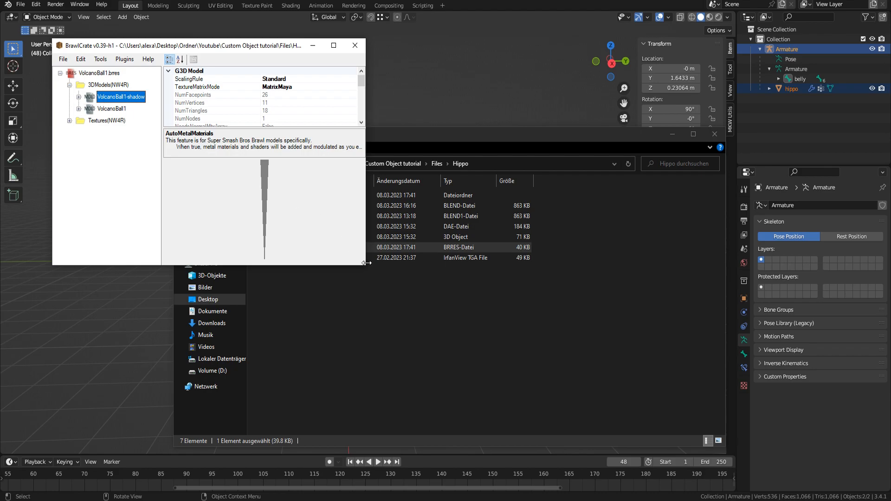
drag(367, 263, 532, 366)
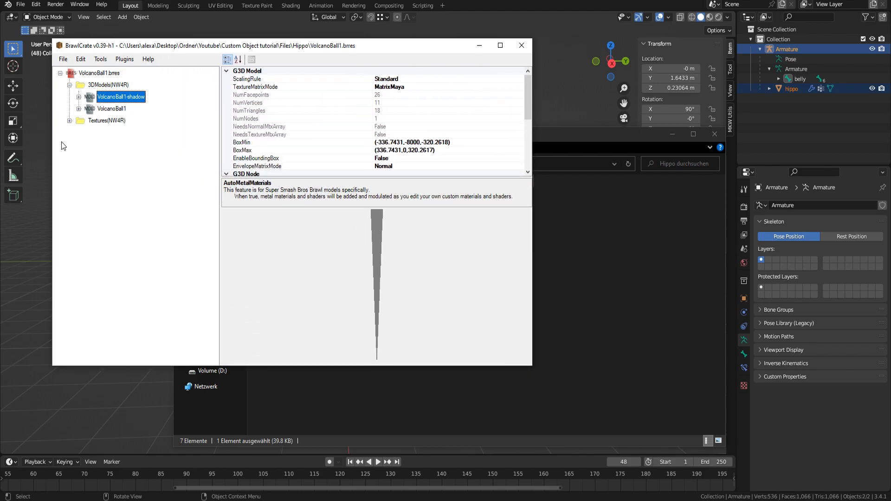
Replace the VolcanoBall1 model with hippo.dae, accepting the import settings with Add Colors and Blender Bone Fix set to True
click(108, 109)
click(79, 109)
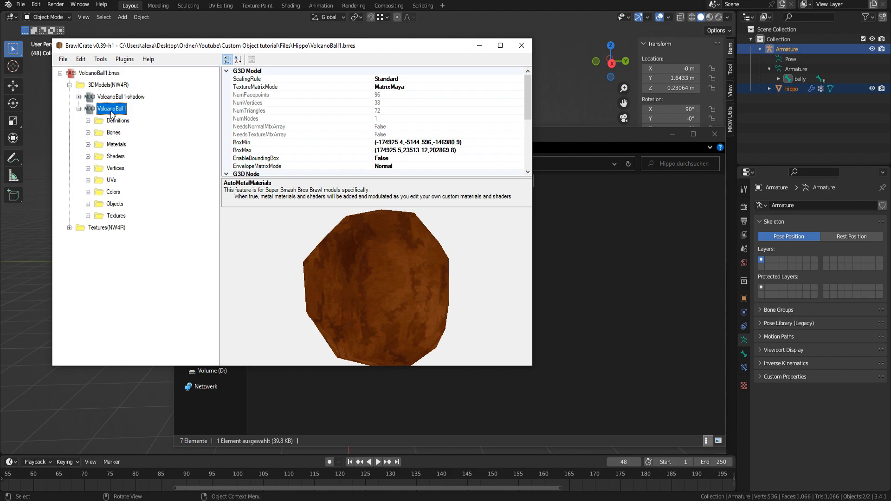
right_click(111, 113)
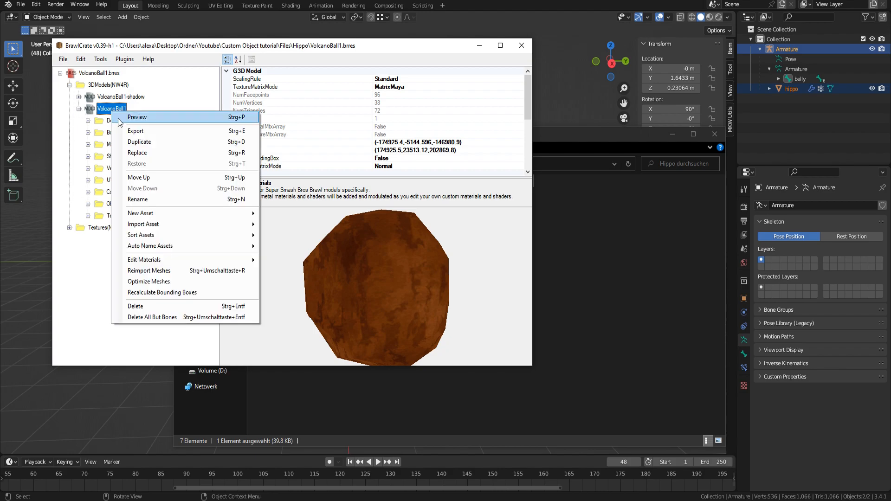
click(139, 153)
click(173, 137)
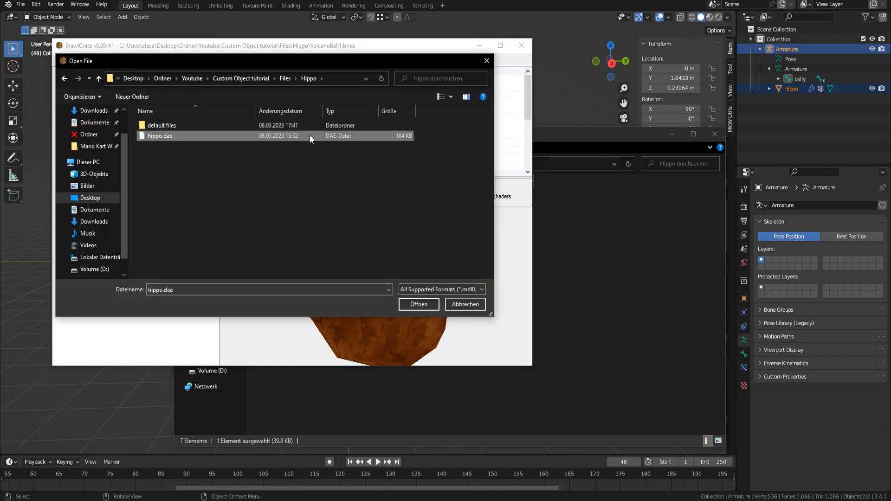
click(418, 304)
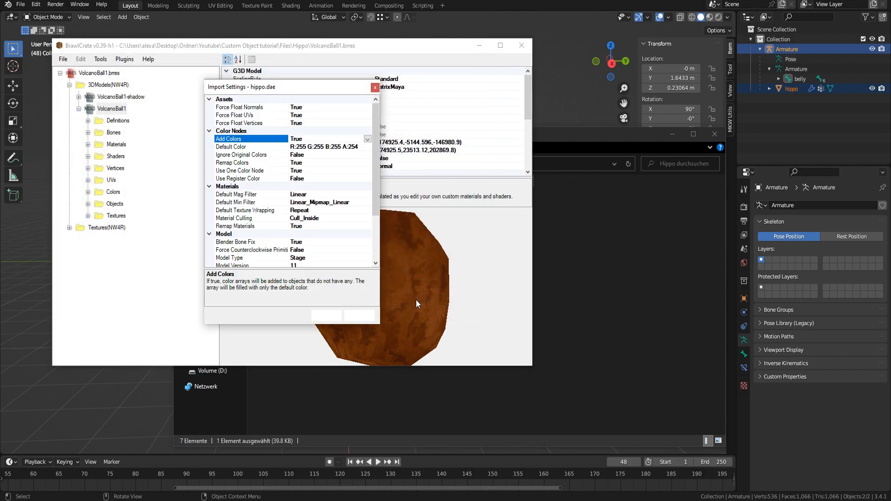
mouse_move(372, 181)
mouse_down()
mouse_move(372, 249)
mouse_move(380, 180)
mouse_up()
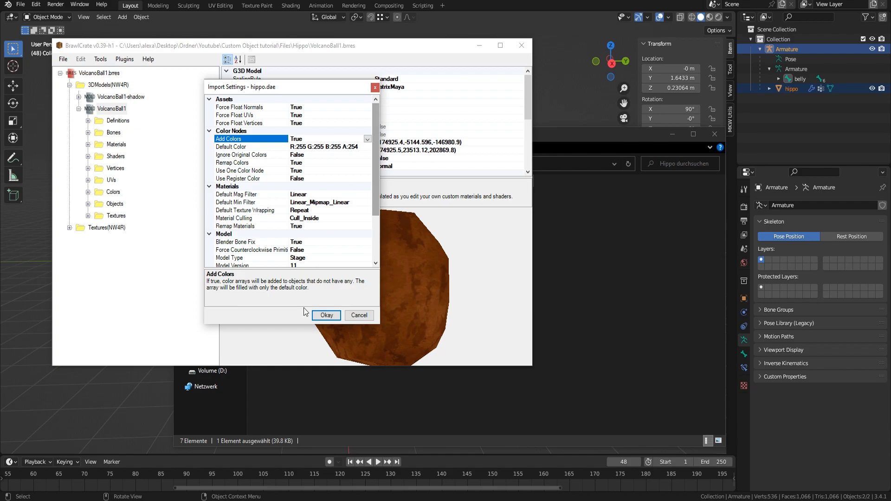
click(325, 315)
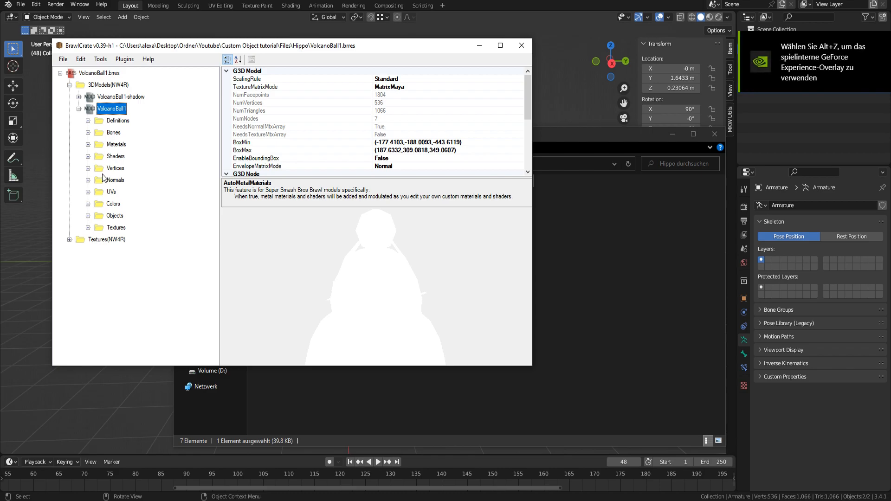
Delete the old V_iwa_b023 texture from the BRRES textures
click(70, 239)
click(107, 252)
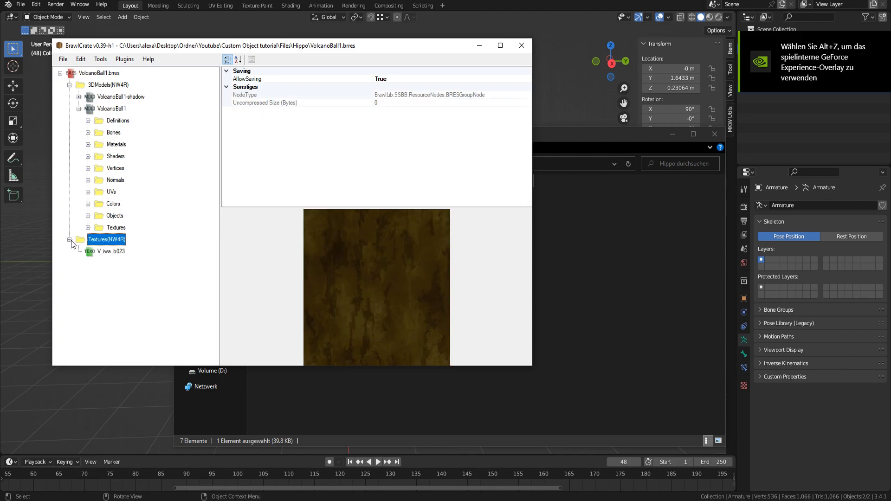
right_click(107, 251)
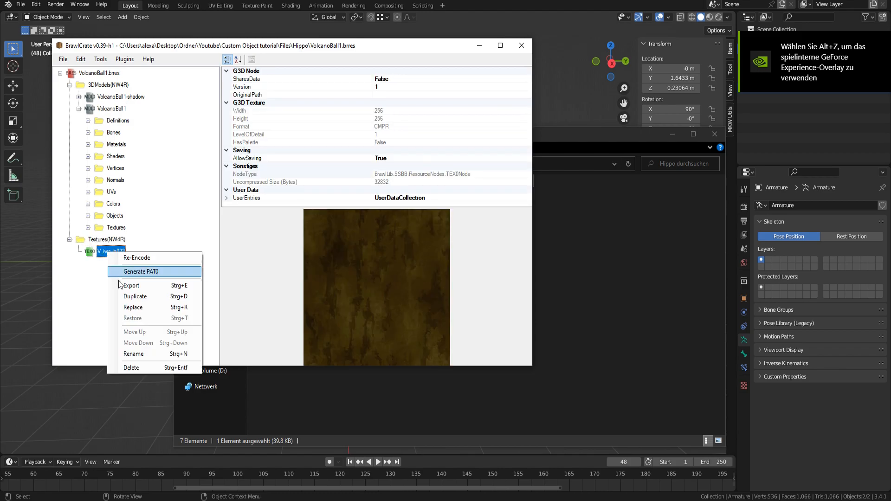
click(126, 367)
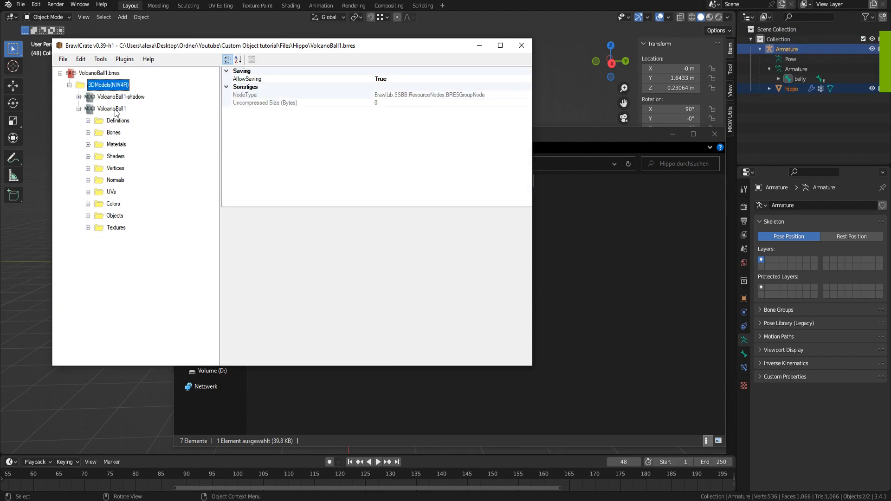
Import the texture XTexture#231.tga into VolcanoBall1.brres in CMPR format with 3 MIP levels
right_click(113, 75)
click(220, 95)
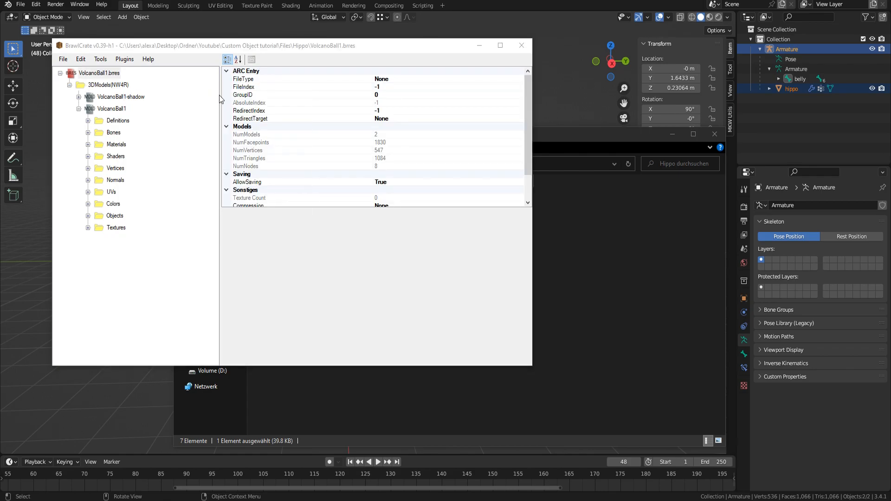
click(177, 136)
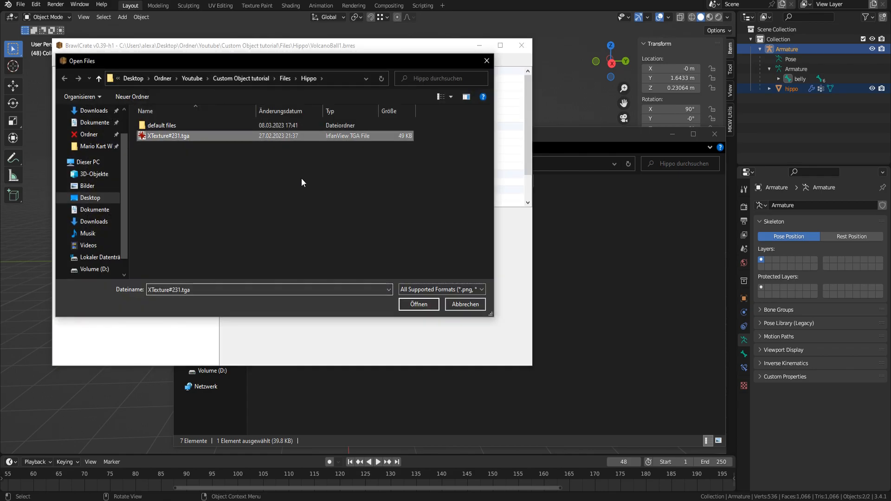
click(416, 309)
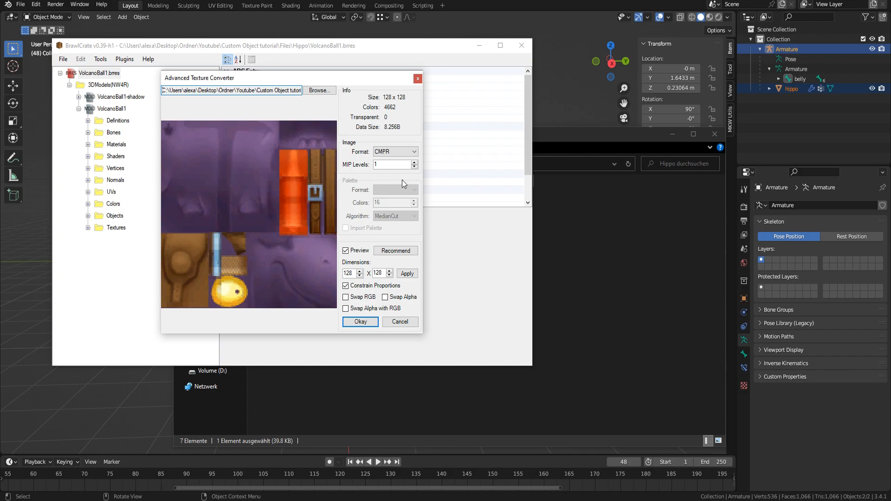
click(415, 162)
click(415, 162)
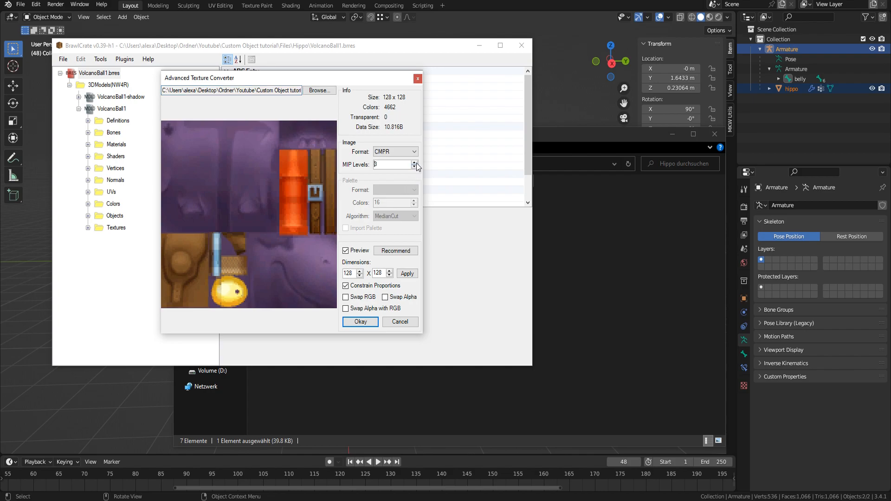
click(360, 321)
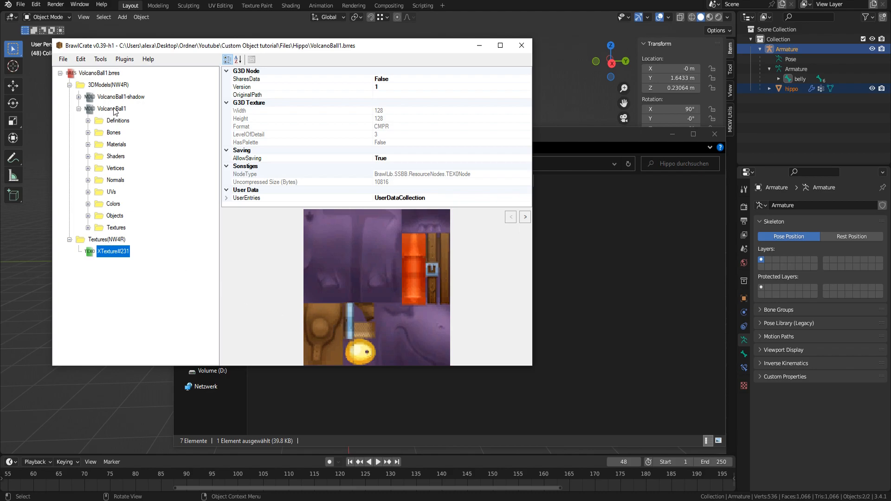
Preview the textured VolcanoBall1 model from several sides and check the bone hierarchy under belly
click(115, 109)
right_click(115, 112)
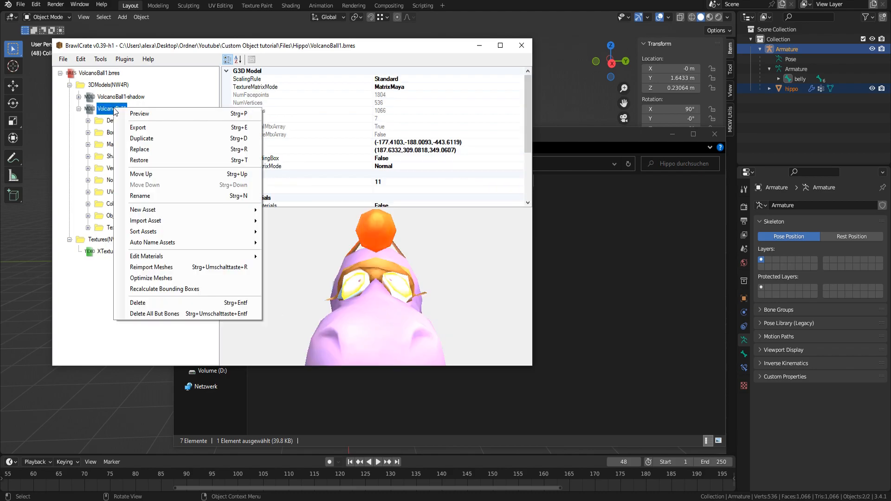
click(110, 112)
right_click(110, 113)
click(123, 120)
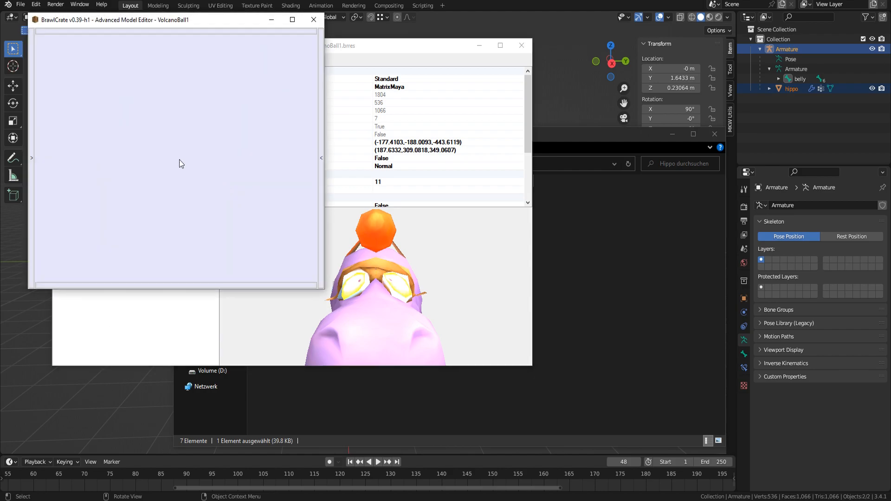
click(292, 19)
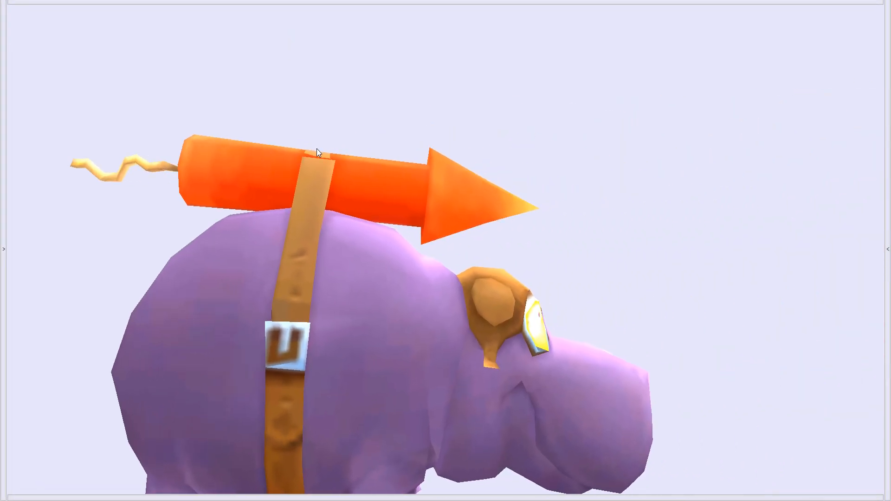
drag(316, 148, 397, 252)
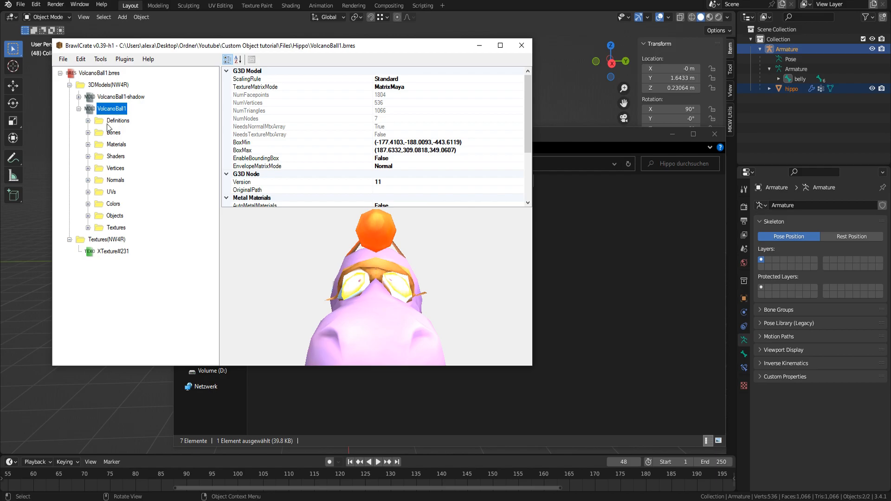
click(88, 132)
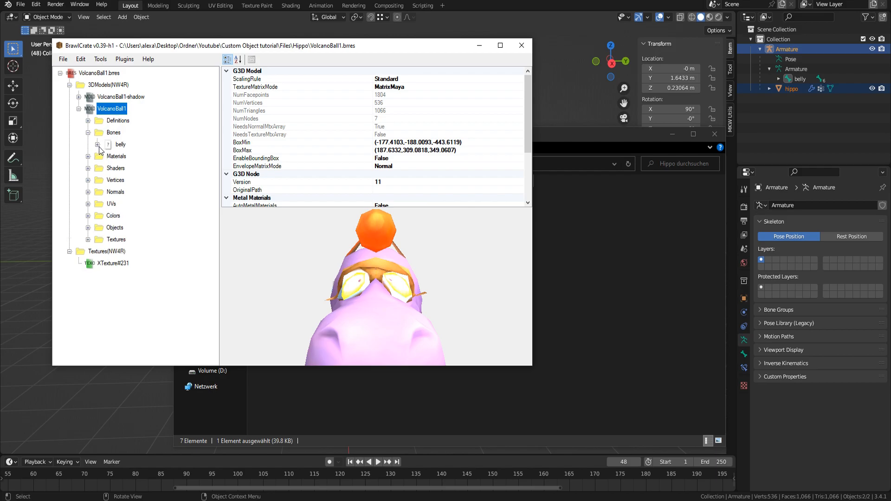
click(98, 145)
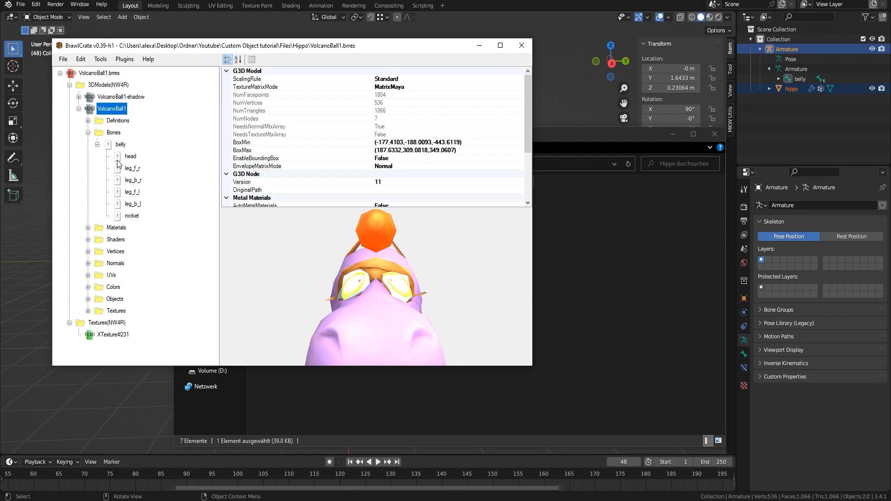
Set the hippo material's LightSetIndex to -1 and look through its remaining properties
click(87, 228)
click(118, 240)
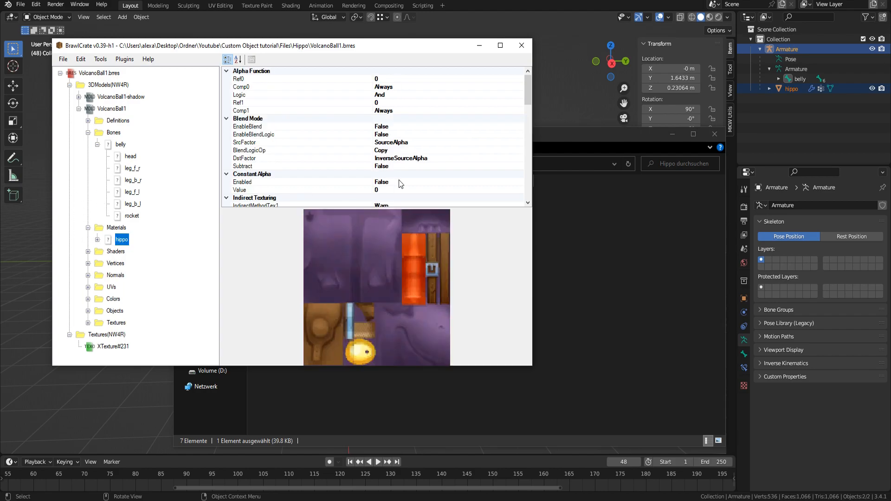
scroll(335, 121, down, 10)
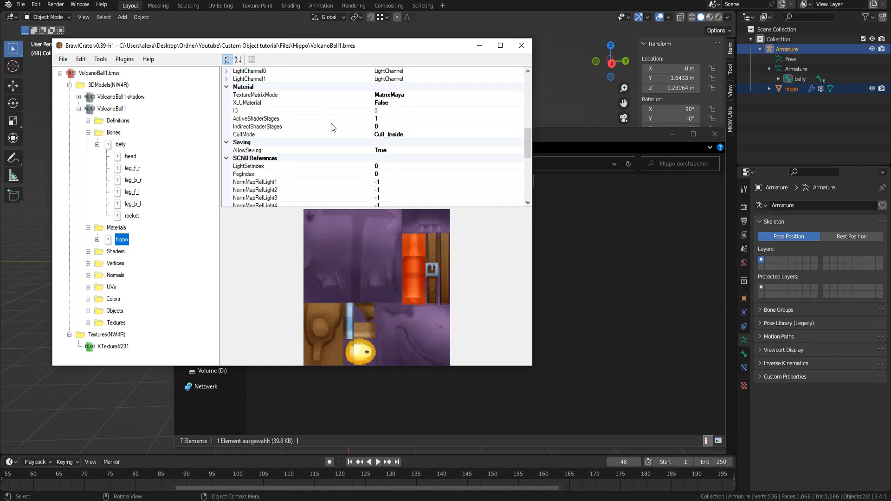
click(392, 167)
text(-1)
click(379, 174)
click(115, 228)
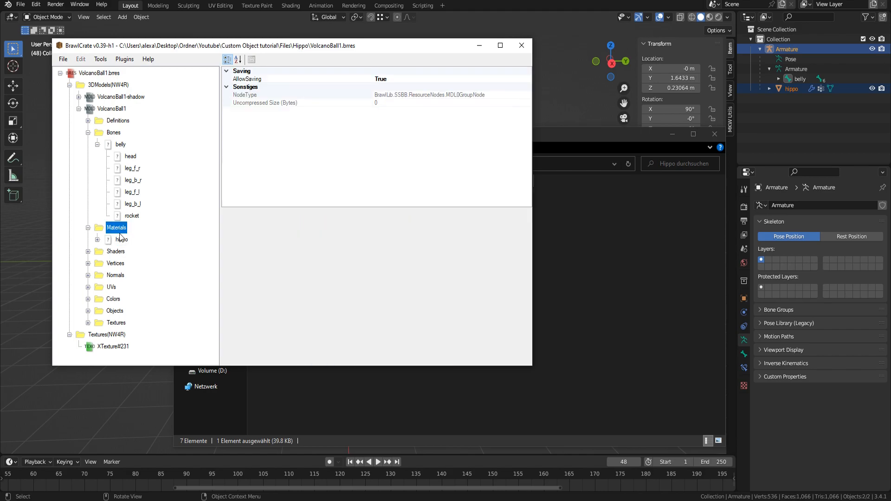
click(122, 239)
scroll(346, 147, down, 13)
Lower the TEV color output Scale of Stage0 in Shader 0 and preview the VolcanoBall1 model
click(89, 251)
click(97, 264)
click(133, 275)
scroll(383, 155, down, 8)
scroll(383, 155, up, 5)
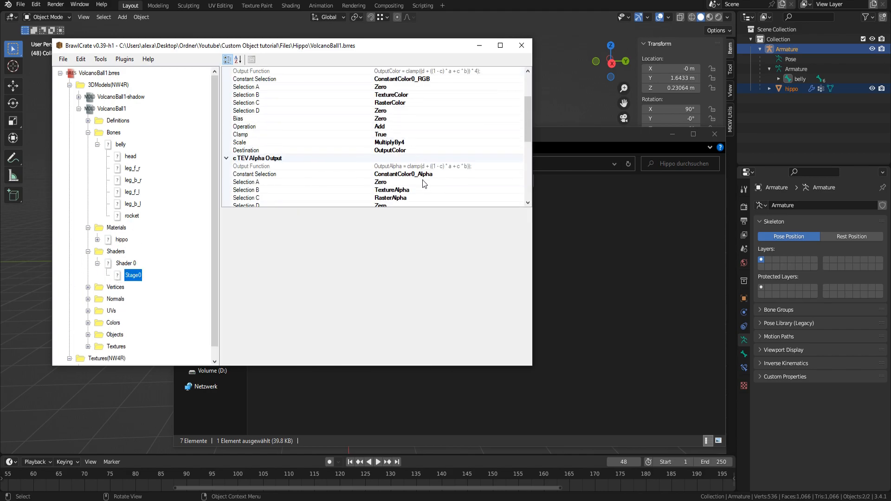
click(417, 142)
click(520, 142)
click(418, 150)
click(116, 112)
double_click(115, 113)
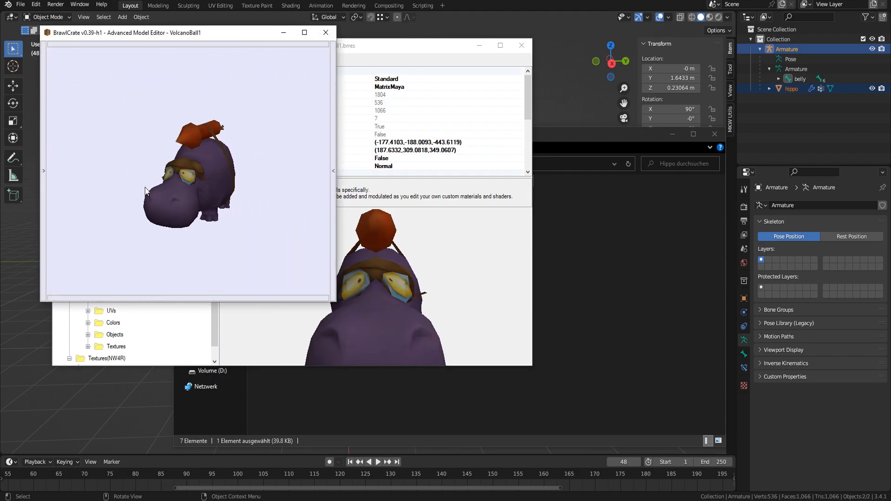
Look at the VolcanoBall1 preview from the side, close it, and compare the VolcanoBall1-shadow and VolcanoBall1 model entries
ctrl+right_drag(185, 191, 244, 196)
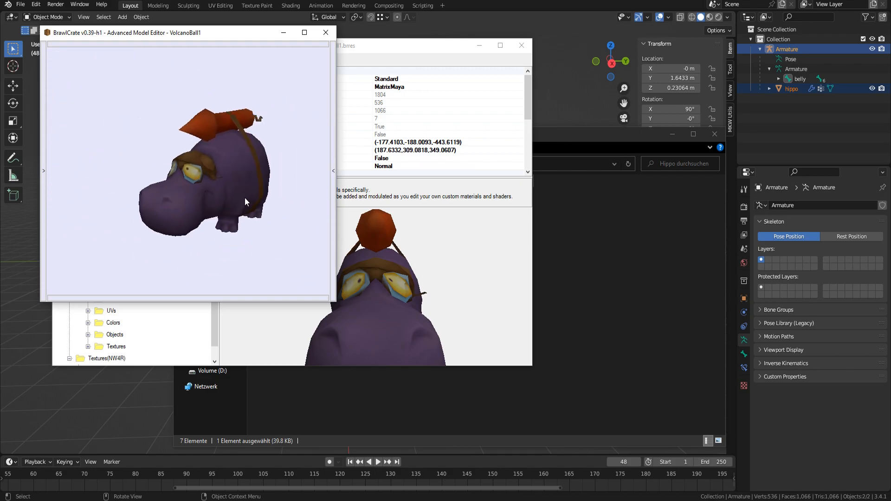
click(326, 33)
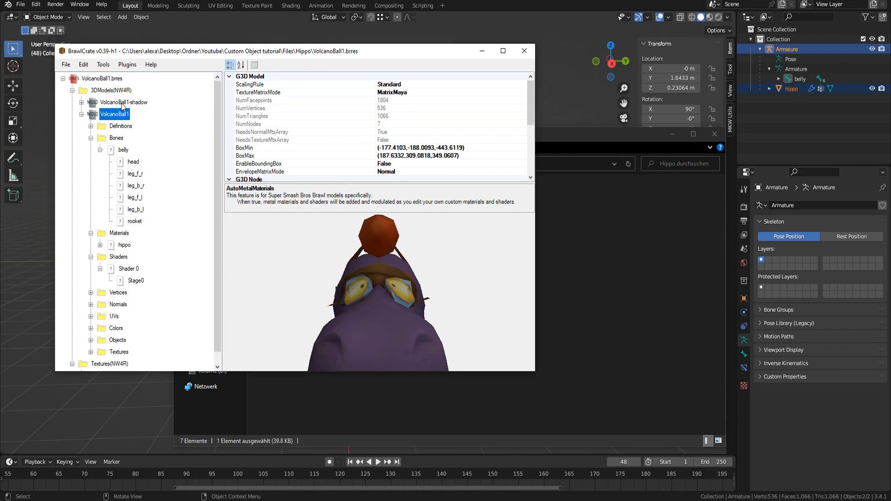
click(123, 103)
click(118, 115)
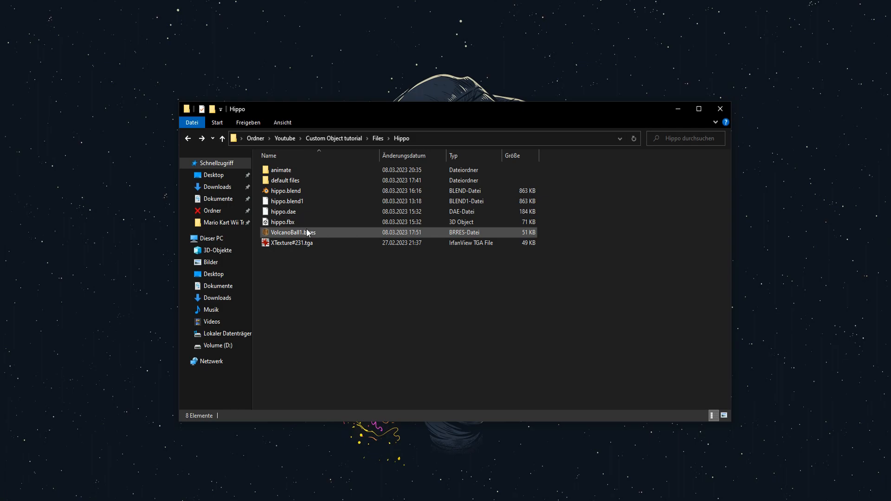
Open VolcanoBall1.brres from the Hippo folder in BrawlCrate and export the VolcanoBall1 model as VolcanoBall1.dae into the animate folder
double_click(307, 234)
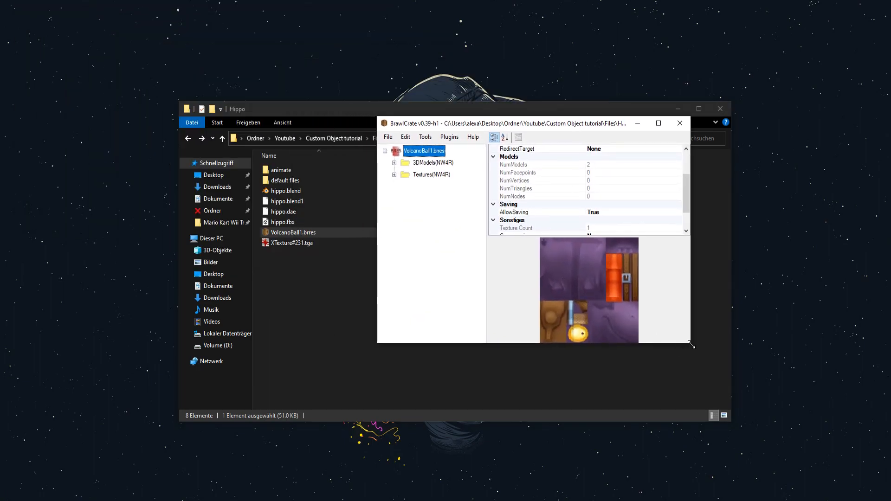
click(394, 163)
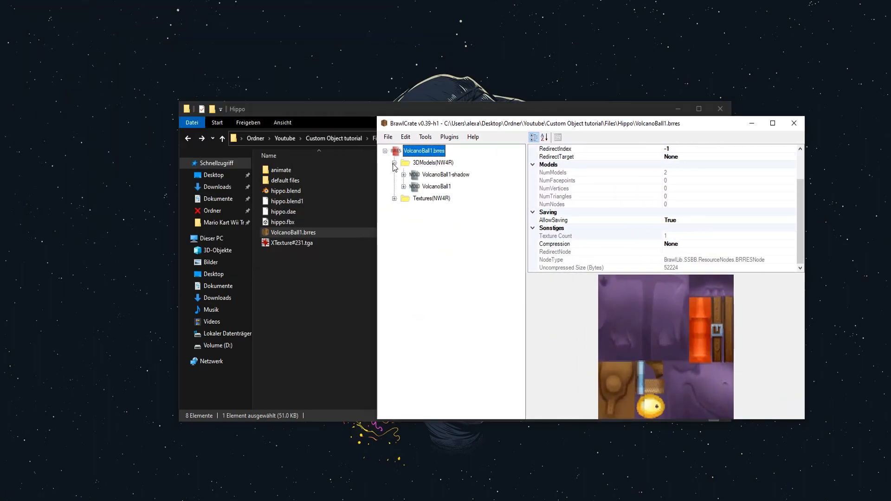
right_click(437, 188)
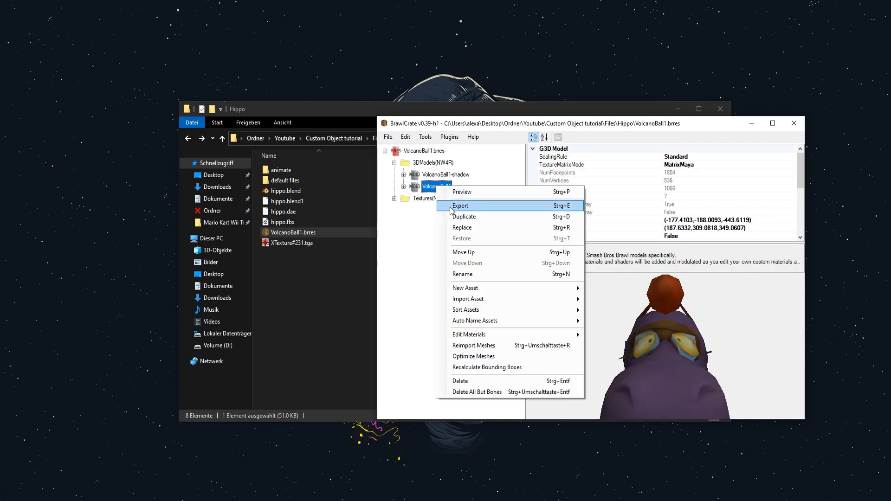
click(449, 207)
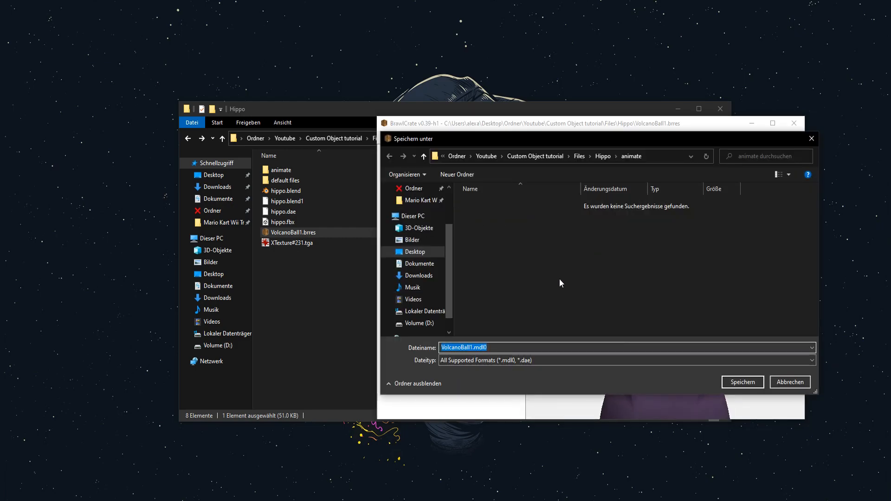
click(493, 360)
click(474, 383)
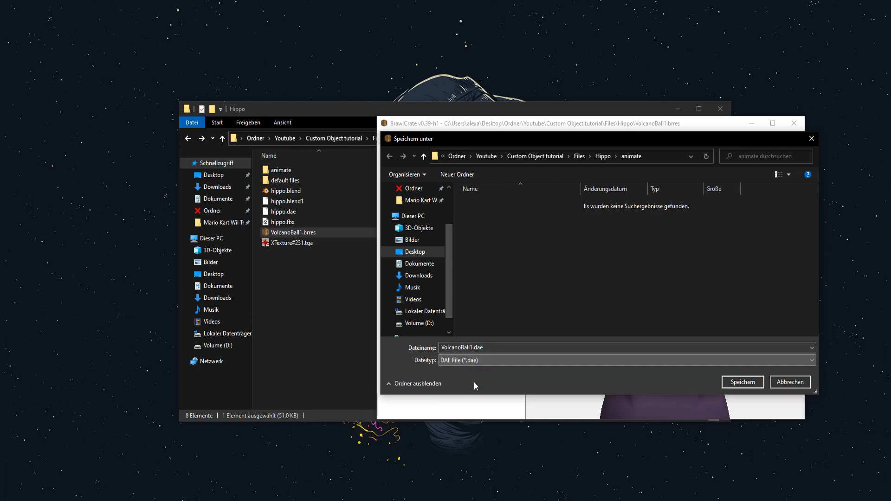
click(739, 383)
Export the texture XTexture#231 as a PNG into the animate folder and close BrawlCrate
click(429, 198)
click(394, 198)
right_click(439, 213)
click(452, 246)
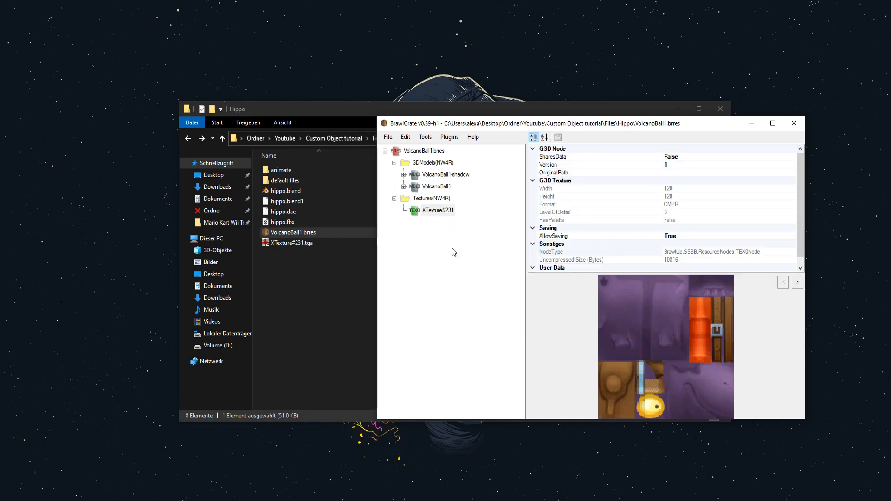
click(738, 383)
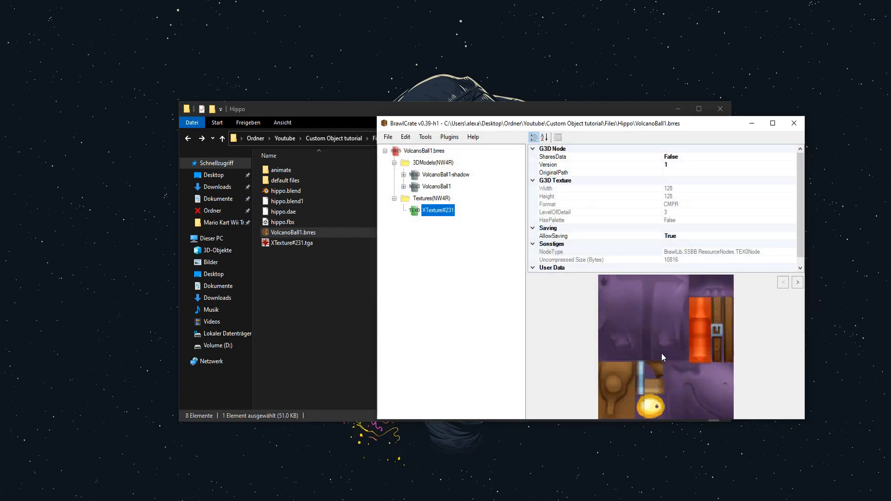
click(798, 123)
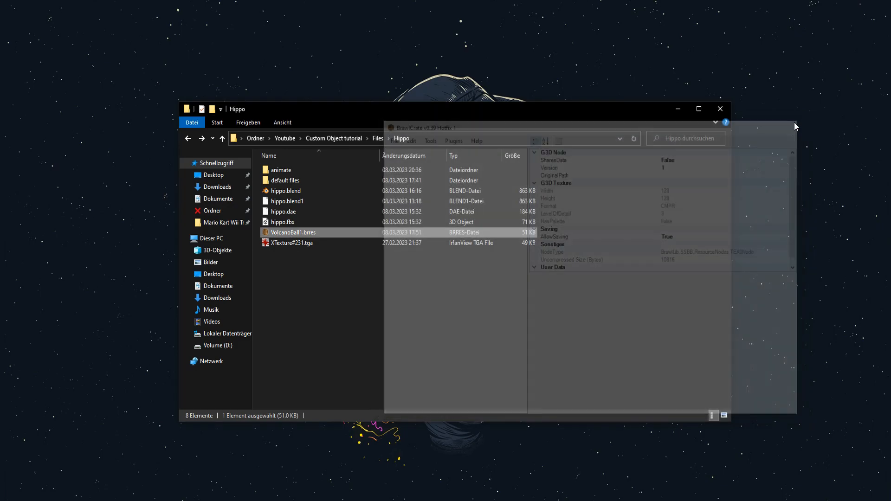
Open the animate folder, switch to Blender 2.81 and import VolcanoBall1.dae as a Brawlbox Model with model and bind pose enabled
double_click(294, 169)
double_click(294, 169)
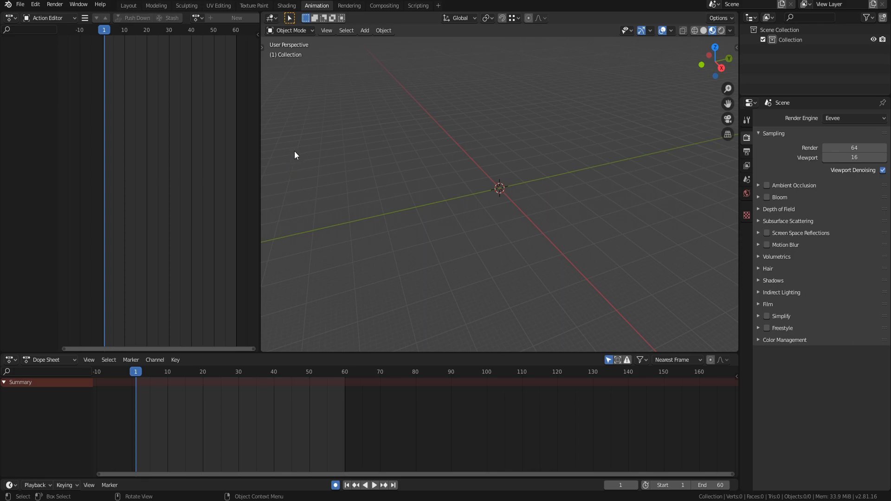
click(21, 5)
mouse_move(67, 138)
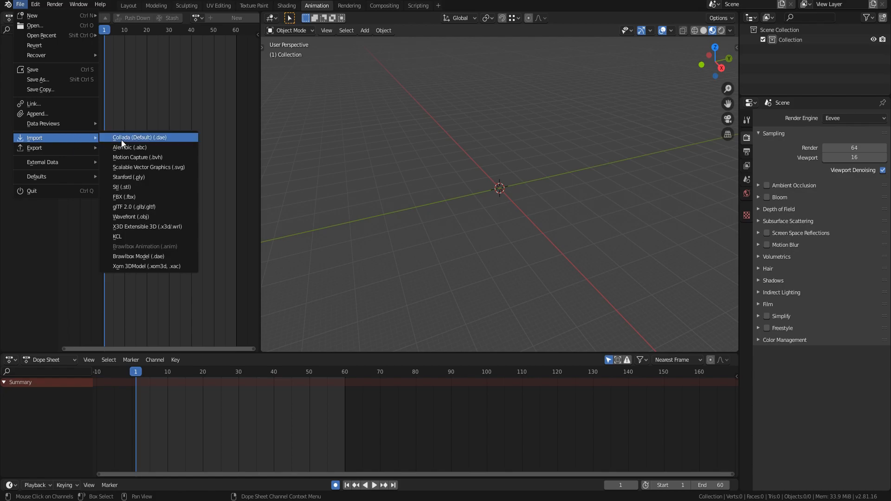
click(168, 258)
click(310, 89)
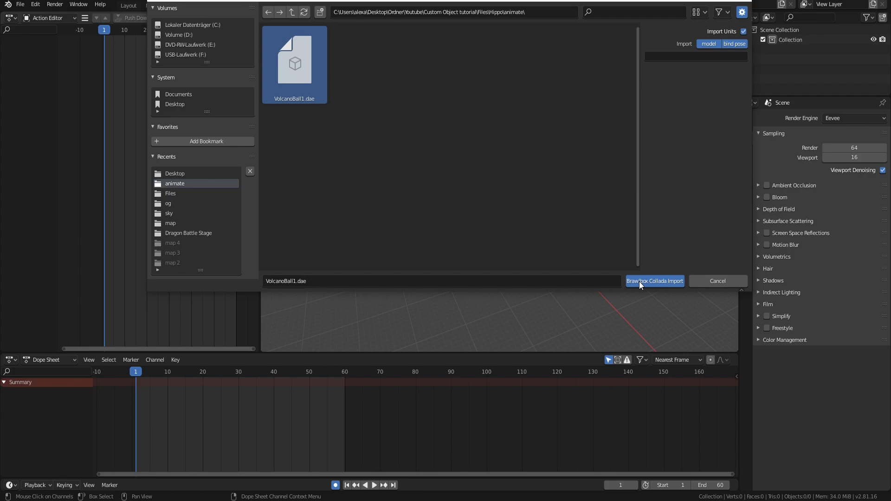
click(639, 281)
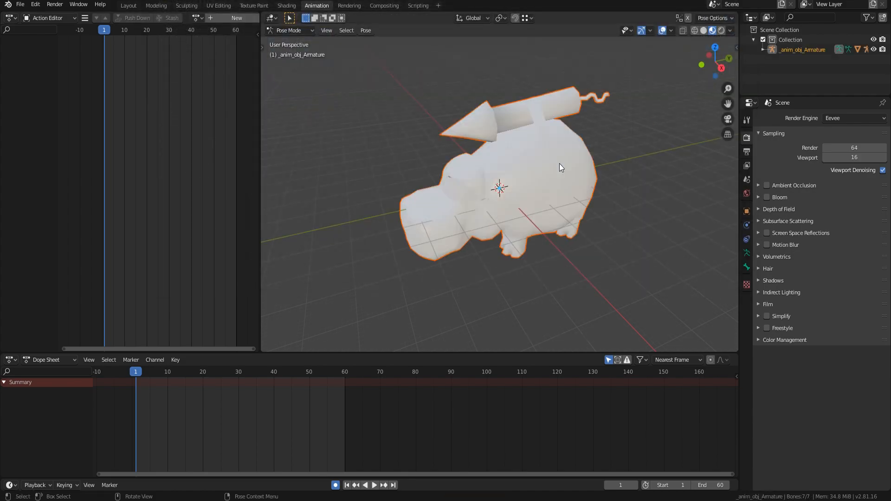
Add XTexture#231.png to the hippo mesh's material in the Shading workspace, connect its Color to Base Color, and return to the Animation workspace
mouse_move(533, 189)
middle_down()
mouse_move(595, 124)
mouse_move(509, 207)
mouse_move(548, 186)
middle_up()
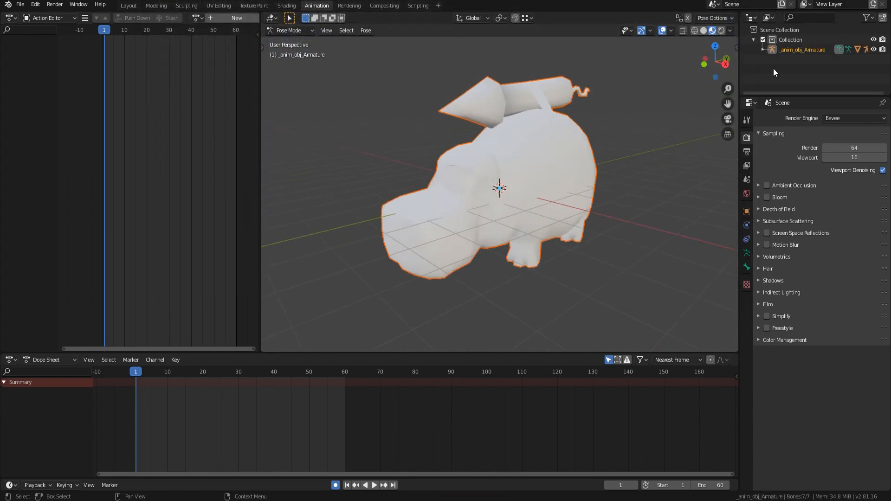
click(763, 49)
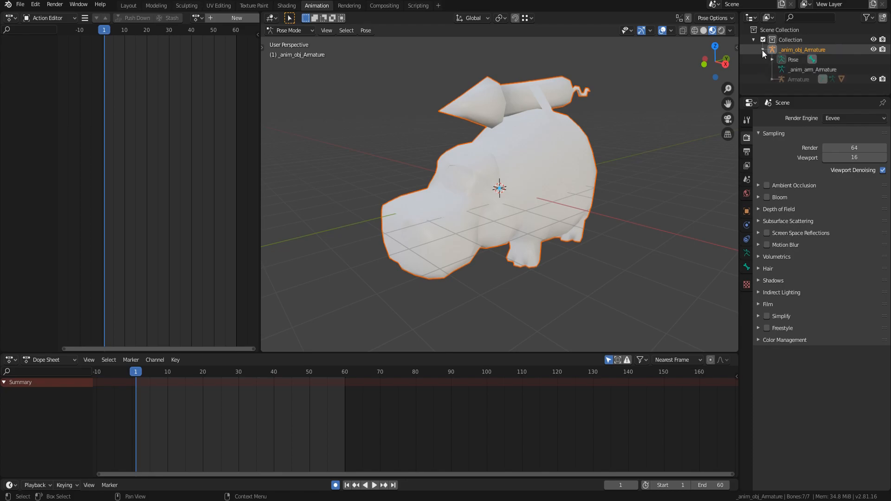
click(771, 79)
click(286, 6)
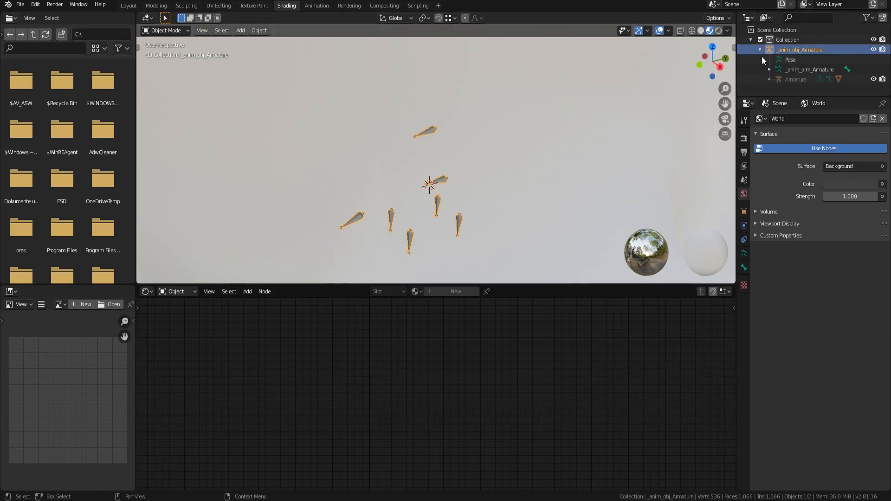
click(769, 79)
scroll(789, 79, down, 2)
click(796, 88)
middle_drag(538, 362, 552, 420)
key(alt+Tab)
drag(290, 201, 260, 439)
drag(278, 443, 271, 361)
drag(342, 367, 383, 398)
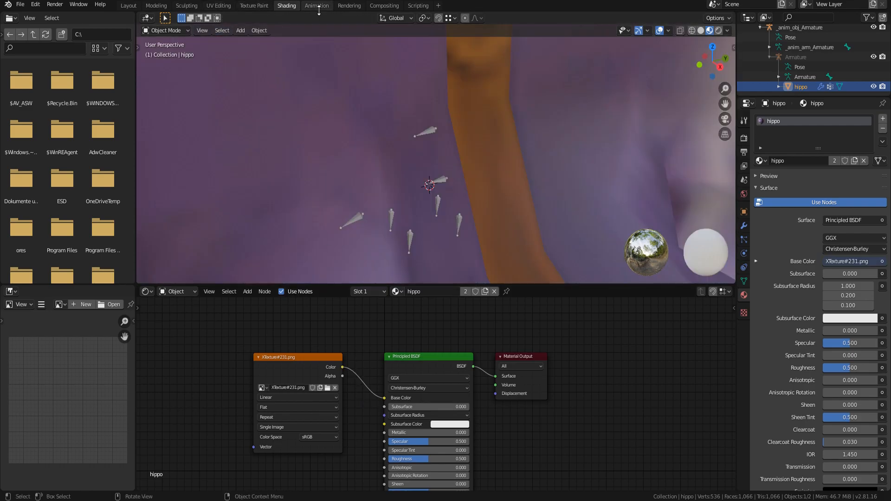
click(318, 6)
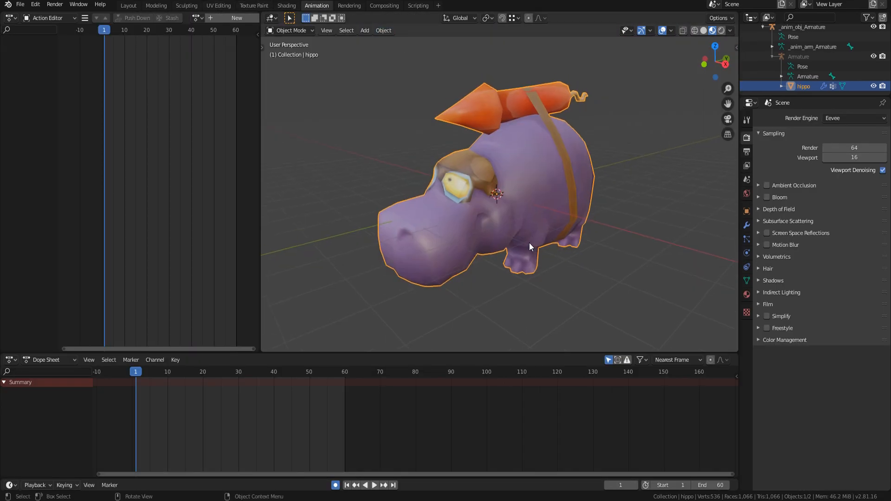
Switch _anim_obj_Armature to Pose Mode so that its bones can be posed
click(772, 57)
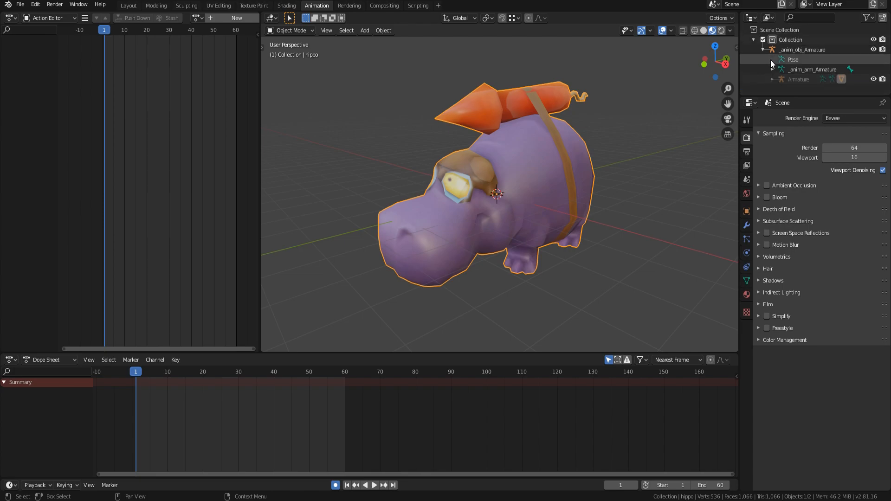
click(795, 60)
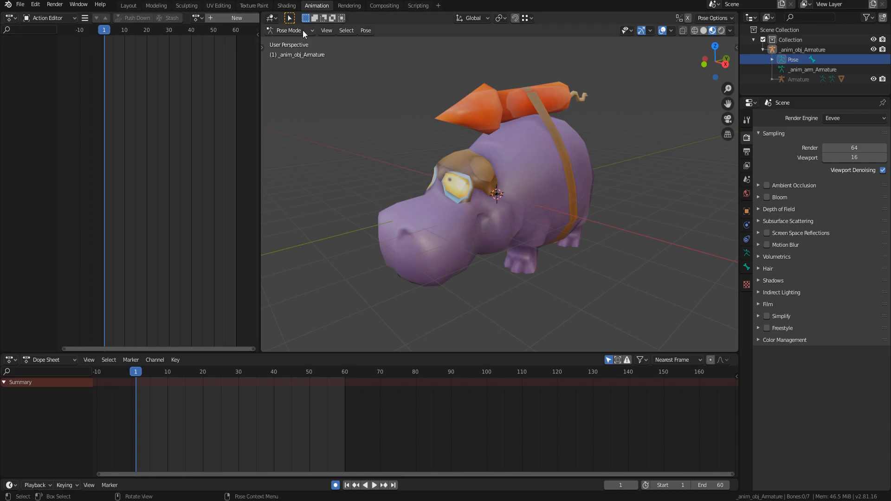
Try moving the head bone inside the hippo to test the rig
scroll(500, 180, up, 10)
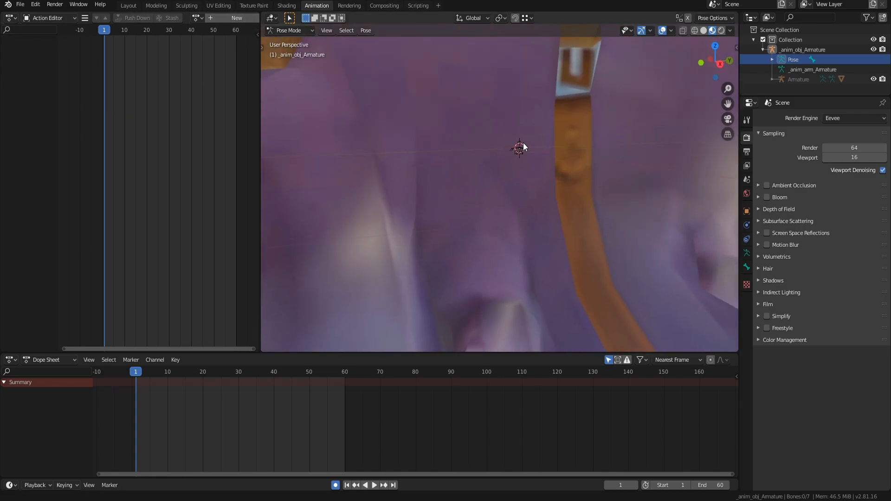
middle_drag(510, 169, 495, 230)
click(532, 98)
key(g)
scroll(541, 188, down, 10)
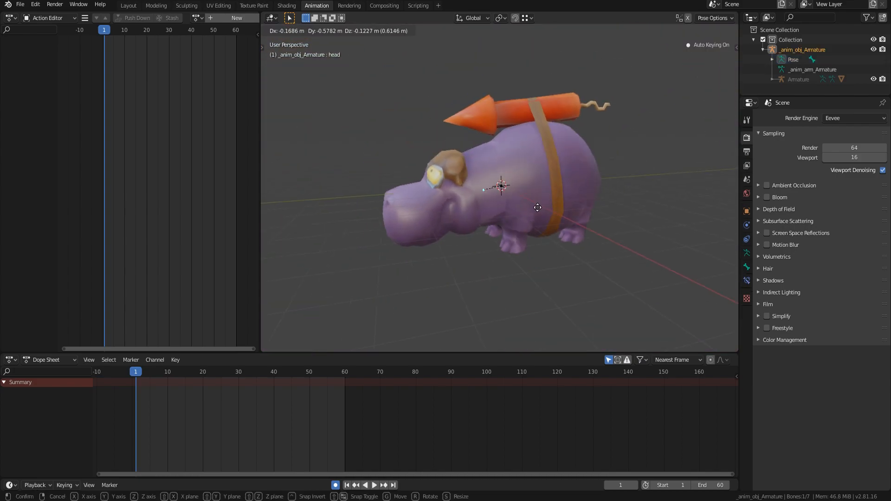
click(550, 203)
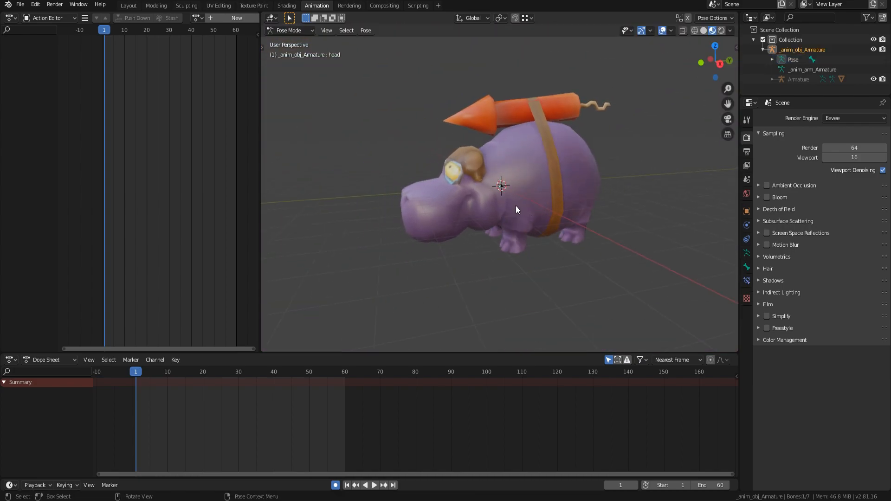
Select the belly bone inside the hippo and show its bone properties
scroll(510, 214, up, 10)
middle_drag(492, 220, 438, 225)
middle_drag(544, 212, 503, 219)
click(536, 179)
scroll(505, 235, down, 6)
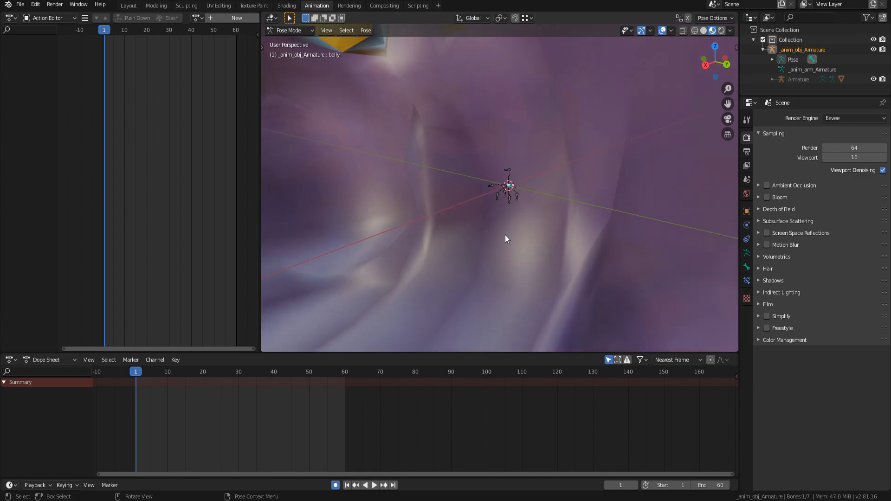
scroll(505, 235, down, 8)
middle_drag(486, 247, 302, 185)
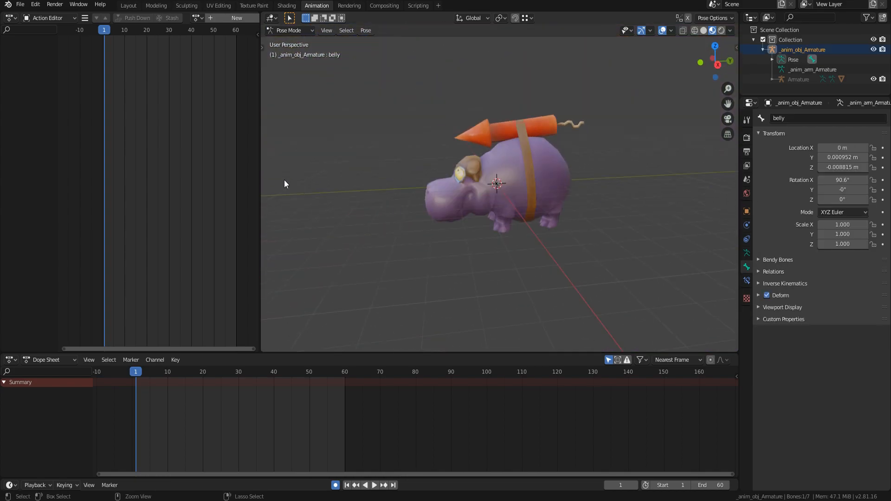
Create a new action for the armature and name it VolcanoBall1
click(226, 18)
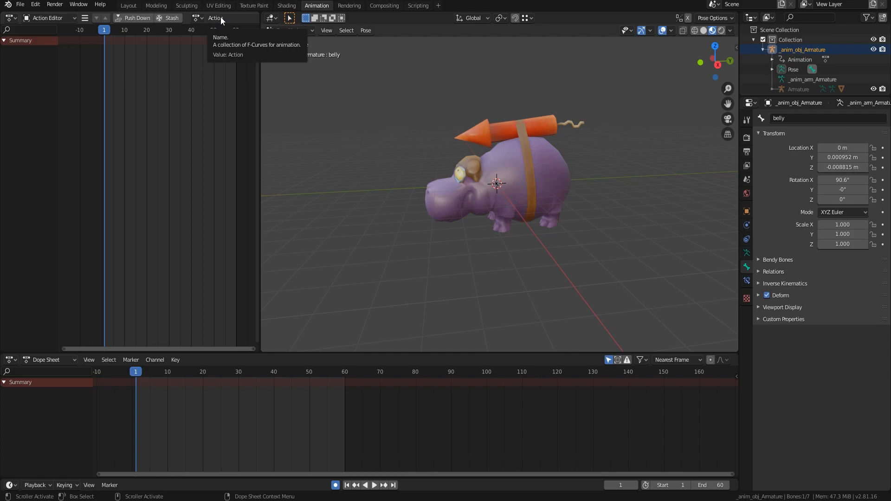
click(221, 17)
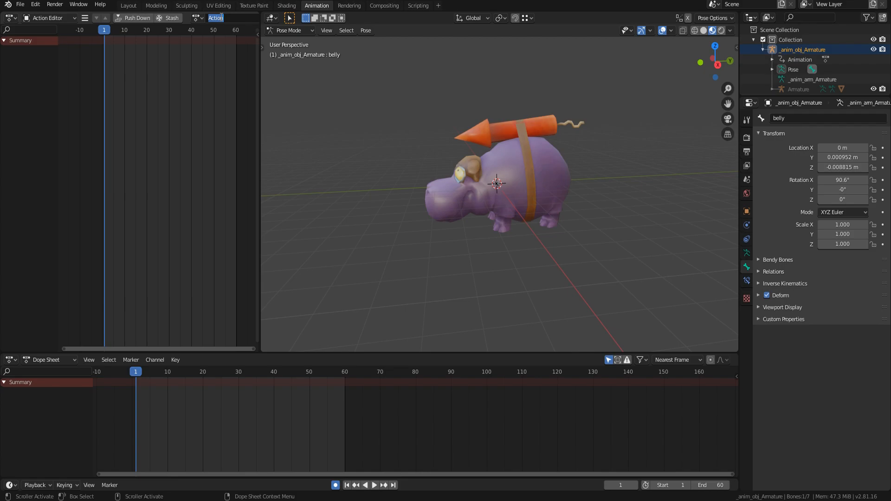
text(VolcanoBall1)
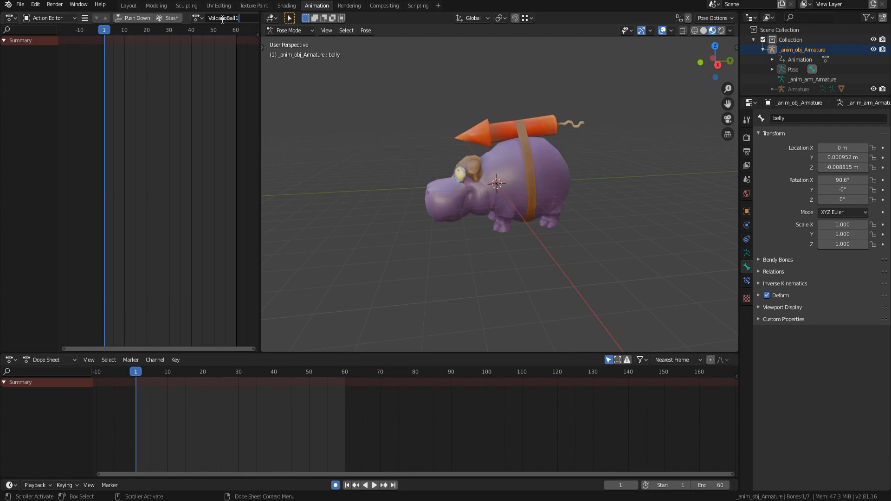
key(Return)
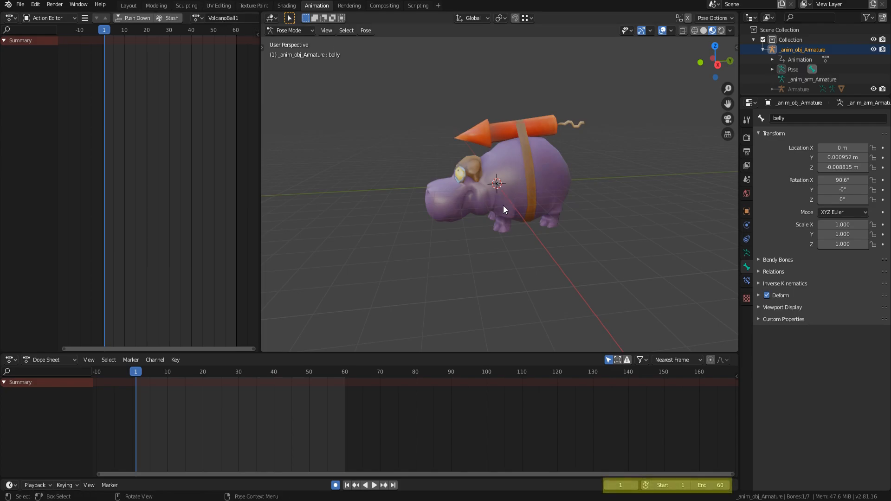
Scale the belly bone uniformly by 1.2 at frame 1
scroll(500, 210, up, 6)
scroll(479, 196, down, 3)
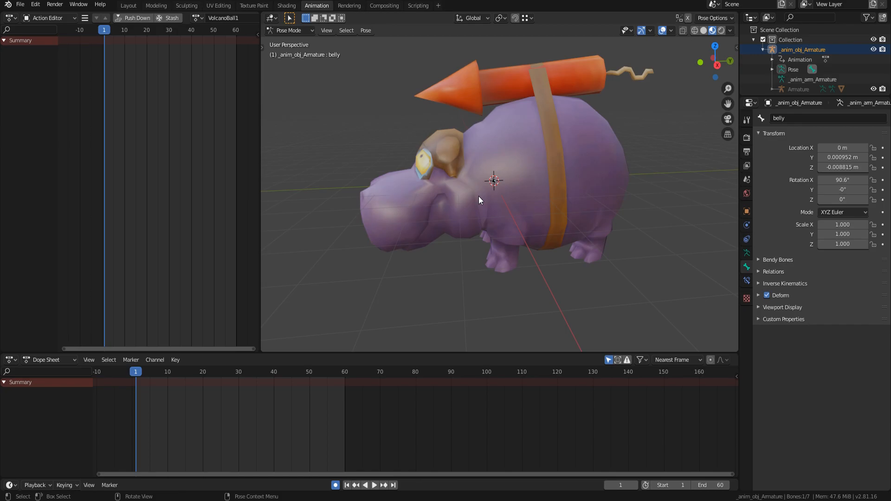
mouse_move(481, 196)
middle_down()
mouse_move(498, 214)
mouse_move(466, 217)
mouse_move(471, 187)
middle_up()
scroll(495, 218, up, 5)
scroll(476, 210, up, 5)
scroll(471, 201, down, 8)
text(s1.2)
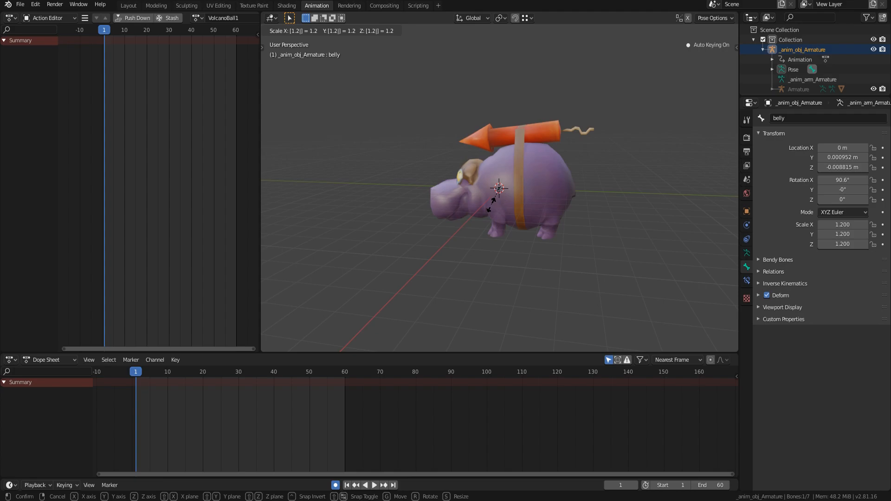
key(Return)
Select the rocket bone and insert a keyframe for its location, rotation and scale at frame 1
middle_drag(463, 230, 326, 260)
scroll(529, 246, up, 6)
click(333, 252)
scroll(371, 251, down, 10)
middle_drag(407, 248, 534, 247)
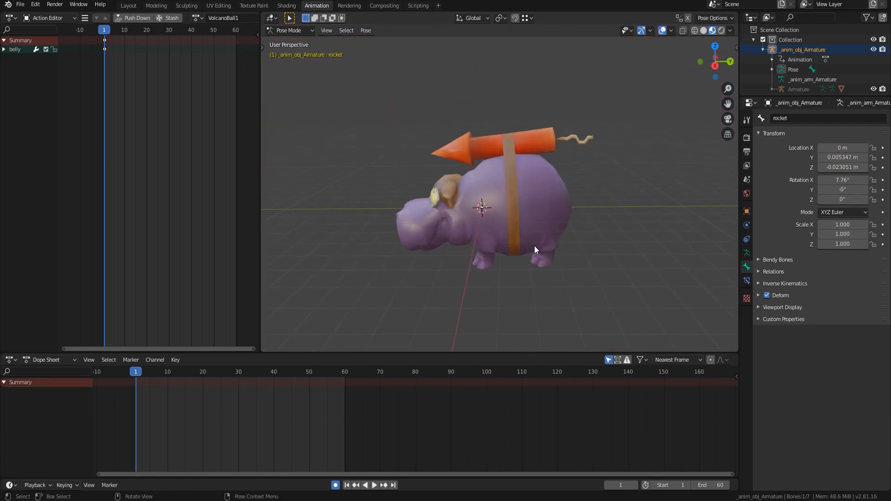
key(i)
Set the animation's end frame to 200
drag(145, 371, 202, 375)
click(710, 485)
text(200)
key(Return)
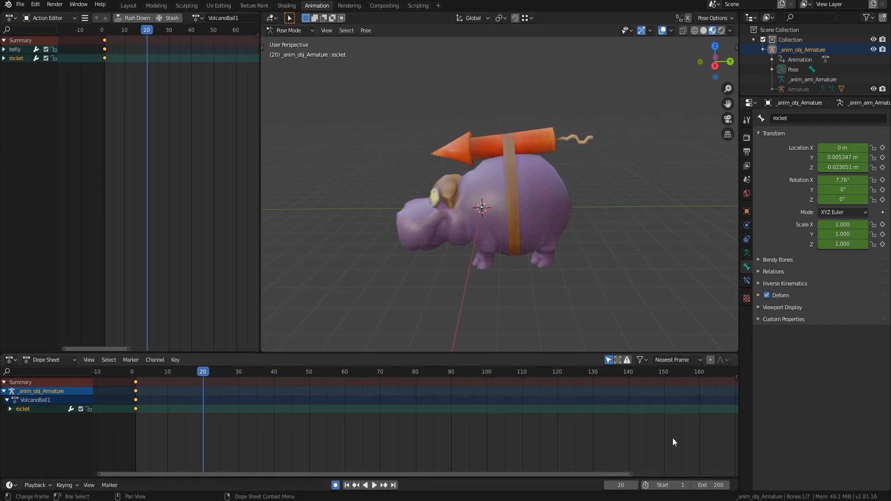
At frame 30, rotate the rocket bone from the side and from above to about 1.6° X, 1.6° Y and 7.8° Z
key(space)
drag(244, 376, 238, 375)
key(space)
key(r)
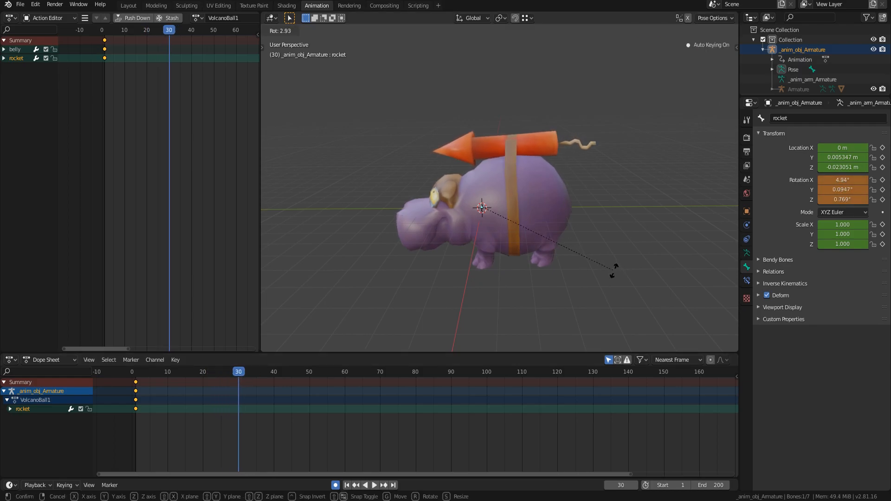
click(616, 283)
middle_drag(622, 218, 547, 304)
key(r)
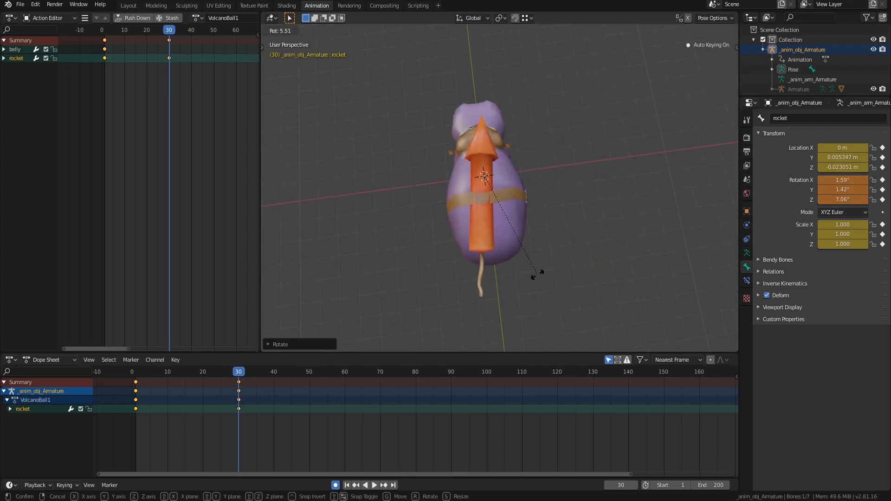
click(536, 275)
At frame 60, rotate the rocket bone and shift it slightly for the next wobble pose
key(space)
key(space)
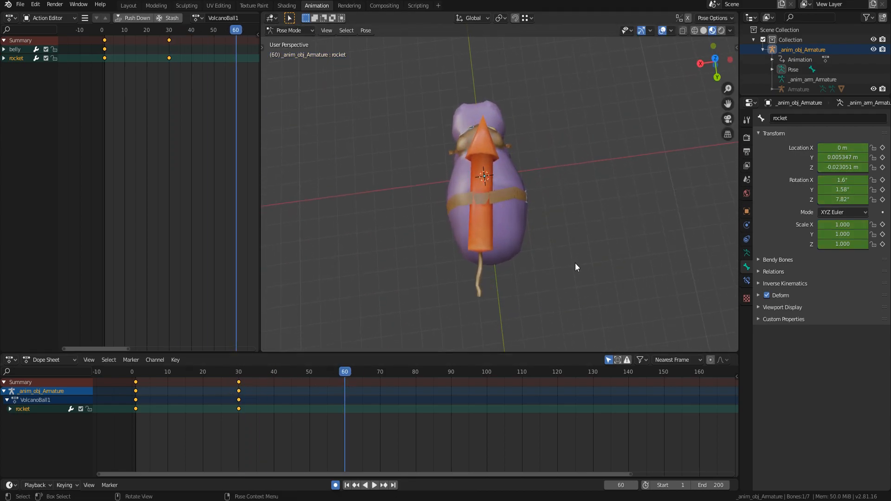
key(r)
click(592, 248)
middle_drag(592, 248, 556, 193)
key(r)
key(g)
click(564, 196)
At frame 90, move the rocket bone slightly and rotate it to about 4.1° X, 3.3° Y and 4° Z
drag(353, 374, 450, 389)
middle_drag(571, 223, 588, 195)
key(r)
key(g)
click(521, 265)
At frame 120, rotate the rocket bone to about 5.4° X and 0.2° Y and shift it slightly on the hippo's back
drag(460, 369, 557, 377)
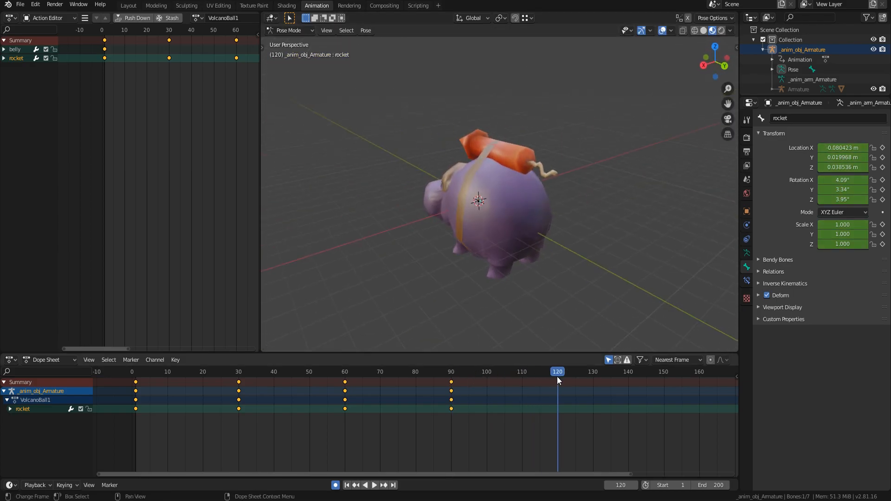
middle_drag(575, 316, 597, 273)
key(r)
click(557, 269)
key(g)
click(528, 279)
At frame 140, rotate the rocket bone to about -0.7° X and 3.1° Y and move it slightly
middle_drag(528, 280, 547, 210)
drag(558, 372, 628, 383)
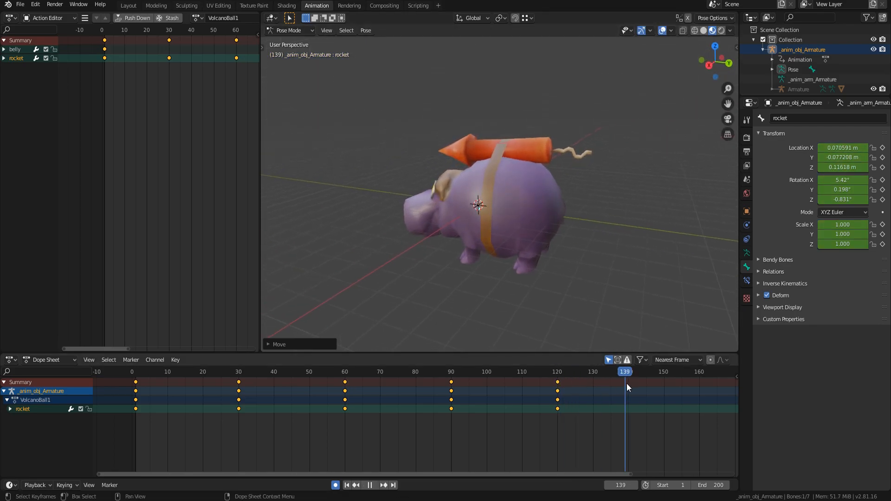
key(r)
key(g)
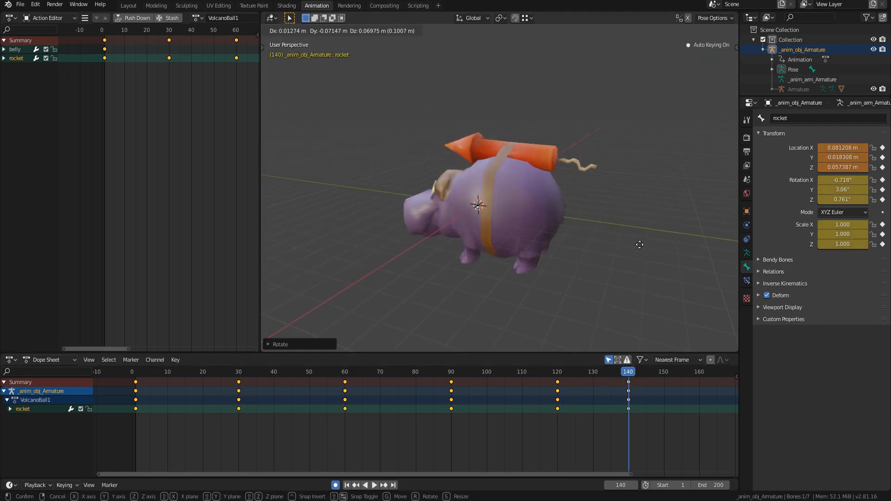
click(640, 242)
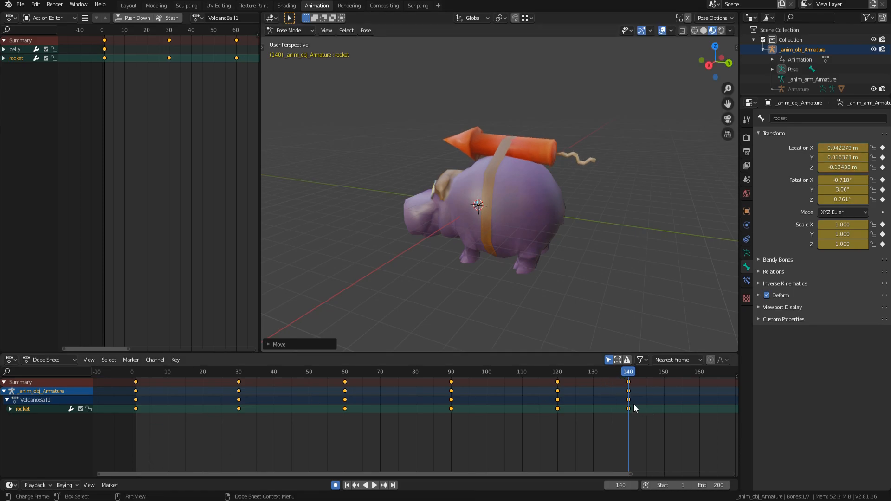
Move the rocket's keyframe from frame 140 to frame 160 in the Dope Sheet
scroll(554, 406, down, 1)
click(174, 409)
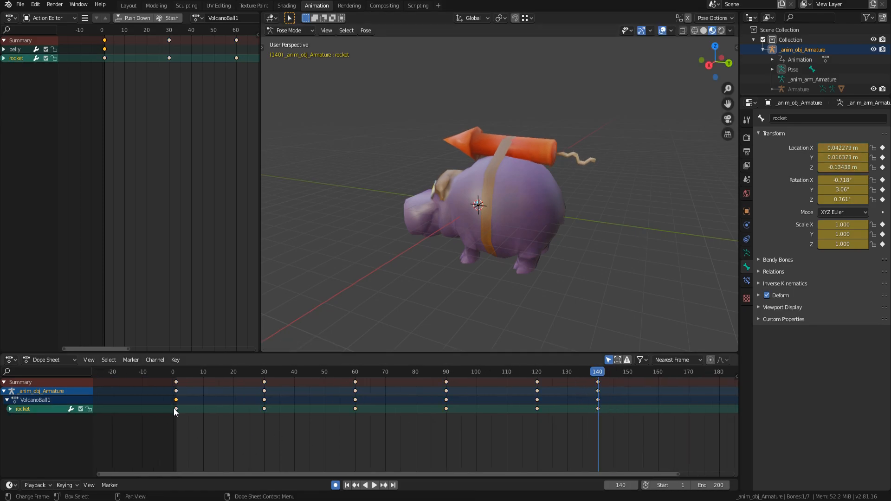
click(598, 382)
drag(598, 383, 657, 383)
Copy the rocket's frame 1 keyframe and paste it at frame 200 so the animation loops
scroll(602, 404, down, 1)
drag(556, 374, 702, 382)
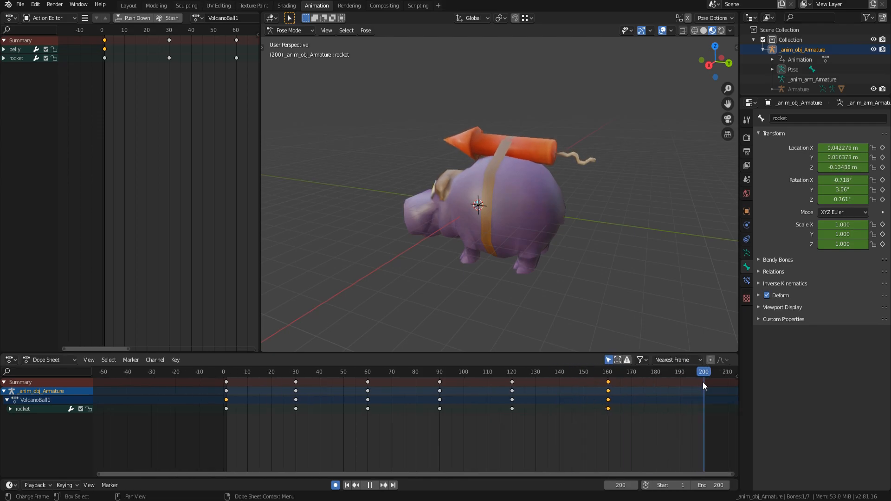
click(226, 408)
key(ctrl+c)
key(ctrl+v)
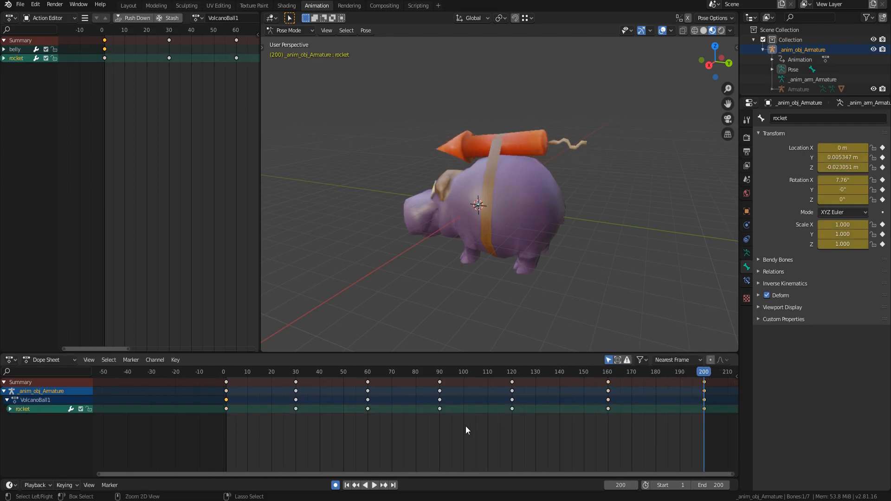
Play back the rocket animation and check its motion from several angles around the hippo
drag(696, 369, 629, 386)
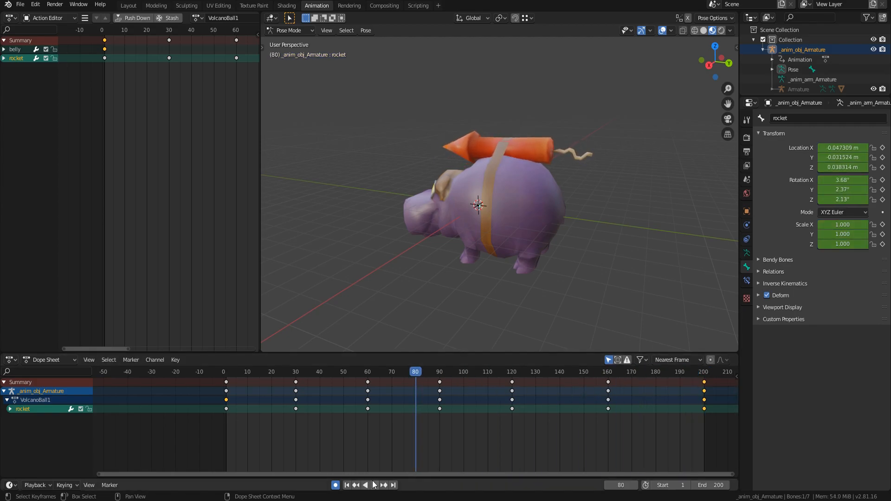
key(space)
scroll(512, 241, up, 5)
middle_drag(529, 229, 593, 230)
scroll(576, 227, down, 5)
mouse_move(494, 246)
middle_down()
mouse_move(574, 238)
mouse_move(494, 237)
middle_up()
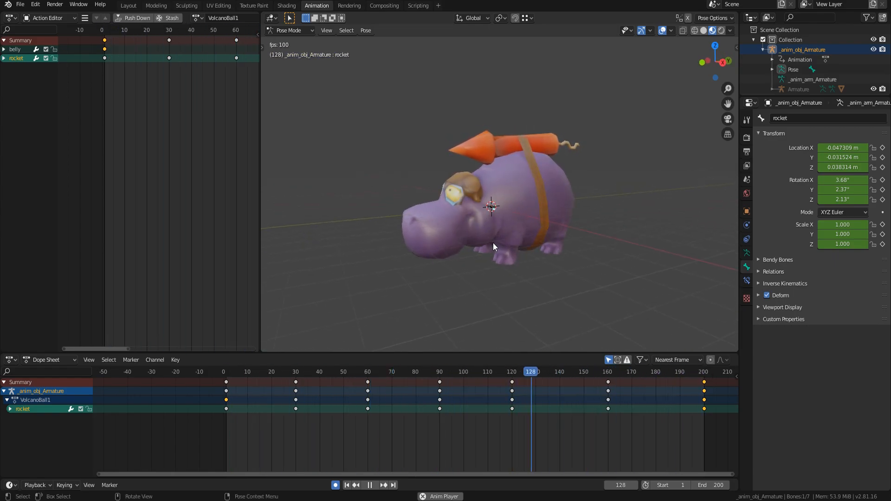
click(369, 486)
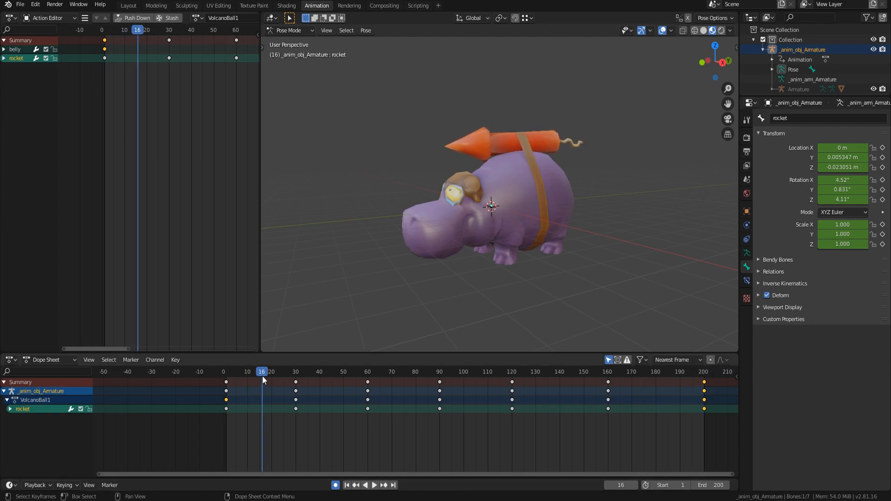
Return to frame 1, select the head bone and insert a keyframe for its unchanged rest pose
drag(263, 376, 227, 386)
shift+middle_drag(505, 243, 494, 214)
scroll(474, 227, up, 10)
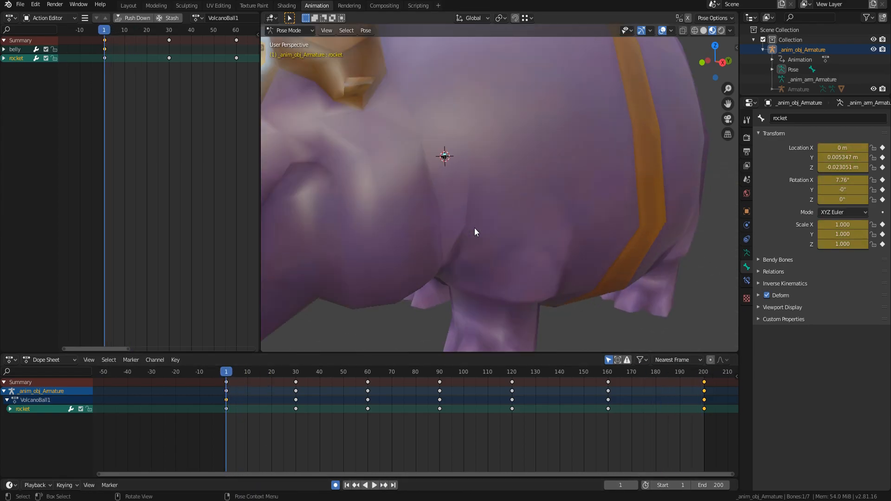
shift+middle_drag(406, 196, 474, 244)
scroll(473, 244, up, 2)
middle_drag(565, 284, 525, 251)
scroll(525, 251, up, 6)
shift+middle_drag(297, 260, 450, 241)
click(548, 242)
scroll(544, 243, down, 18)
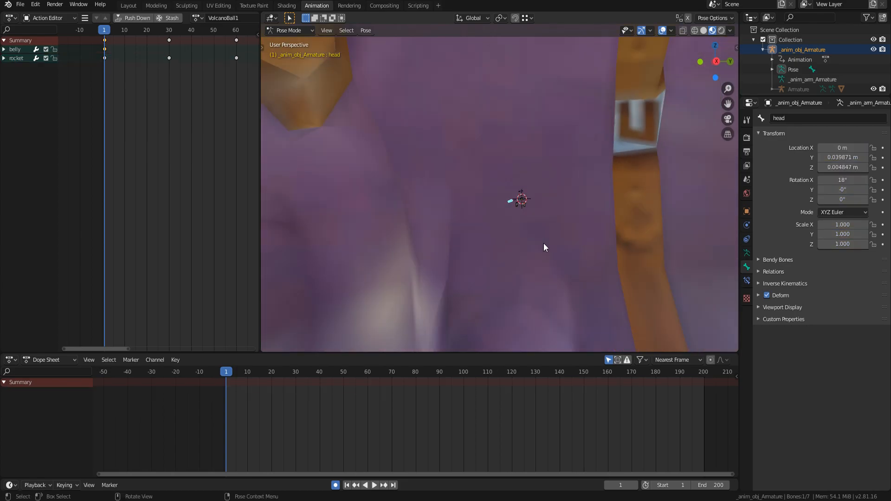
key(g)
right_click(528, 238)
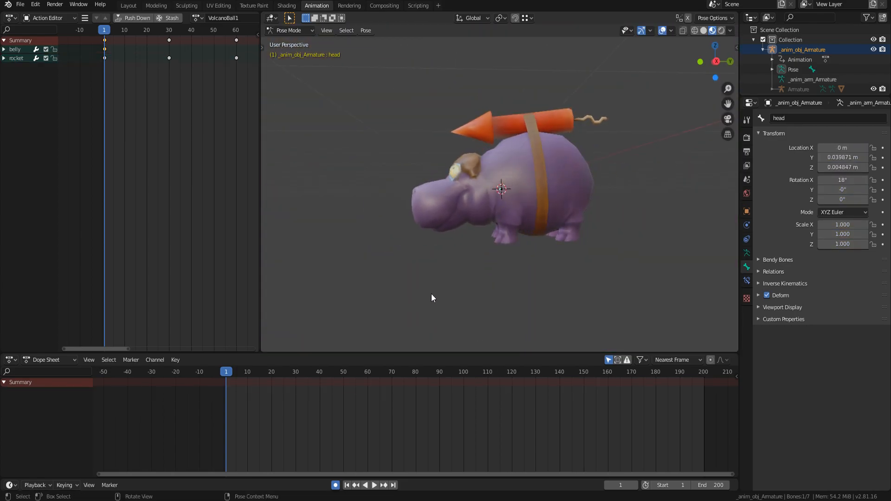
key(i)
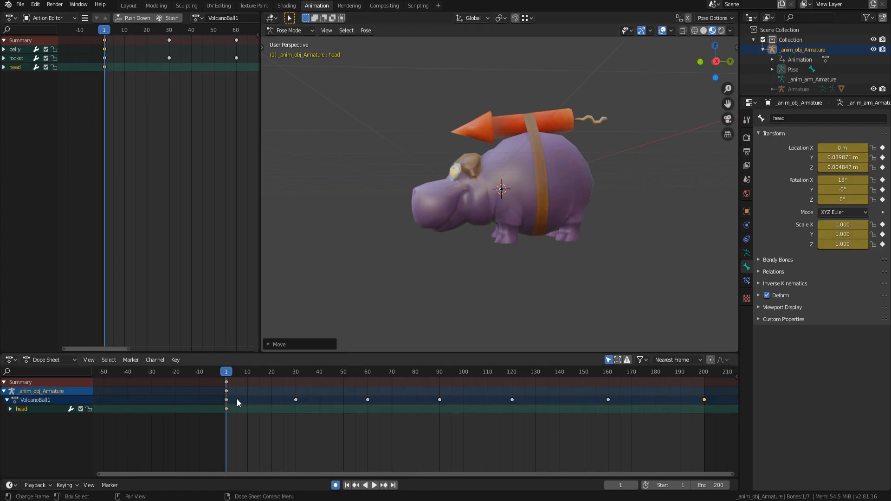
At frame 30, tilt the hippo's head up by rotating the head bone to about 8.3° X
key(space)
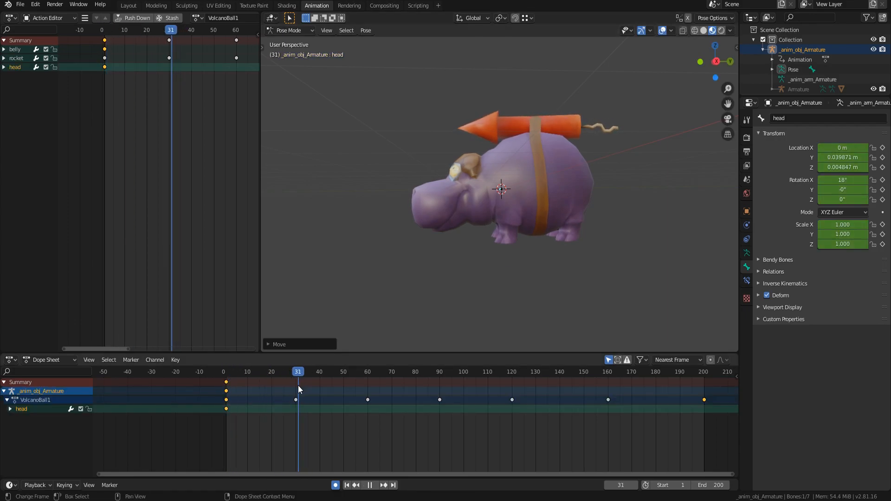
drag(299, 386, 296, 386)
key(r)
click(564, 249)
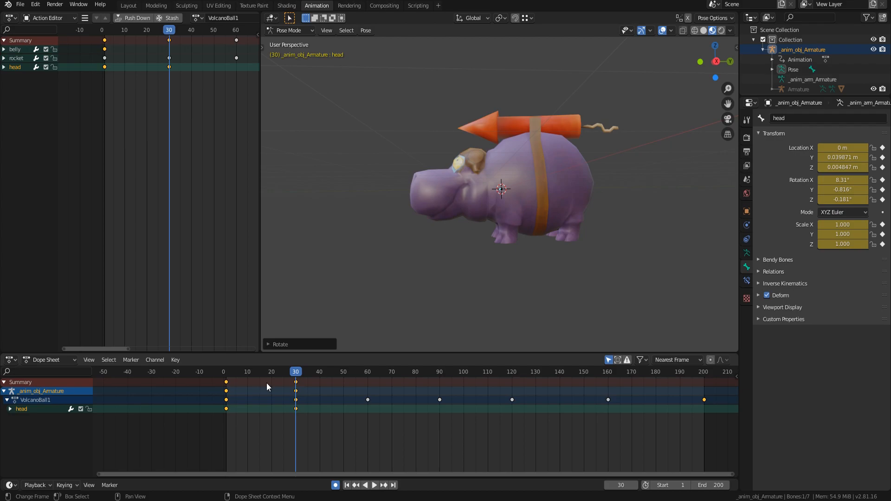
At frame 80, rotate the hippo's head bone from two viewing angles to key a second head pose
drag(296, 378, 418, 399)
key(r)
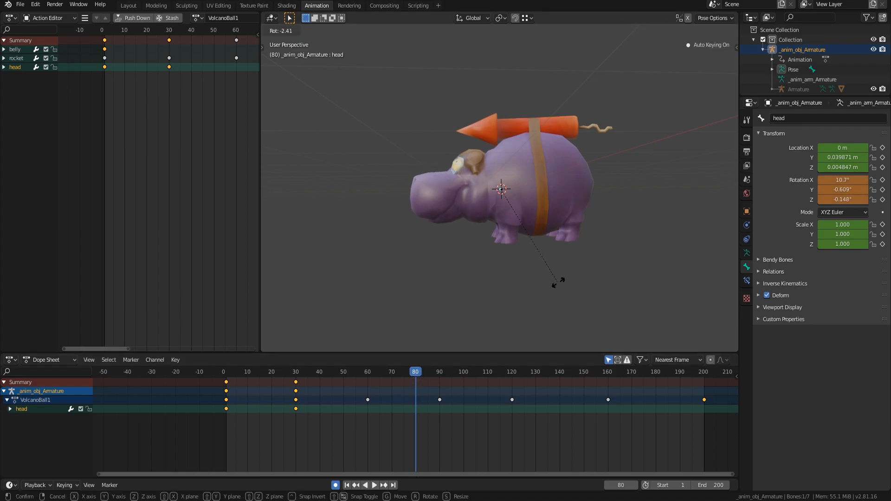
click(567, 282)
key(r)
middle_drag(567, 281, 548, 265)
click(615, 258)
At frame 140, rotate the hippo's head bone again to key a third head pose
drag(331, 377, 561, 398)
middle_drag(548, 265, 573, 276)
key(r)
click(568, 278)
Paste the head's frame 1 keyframe at frame 200 and play back the looping head motion
drag(562, 374, 563, 402)
middle_drag(519, 279, 561, 283)
drag(533, 373, 489, 382)
drag(691, 373, 704, 412)
key(ctrl+v)
click(374, 485)
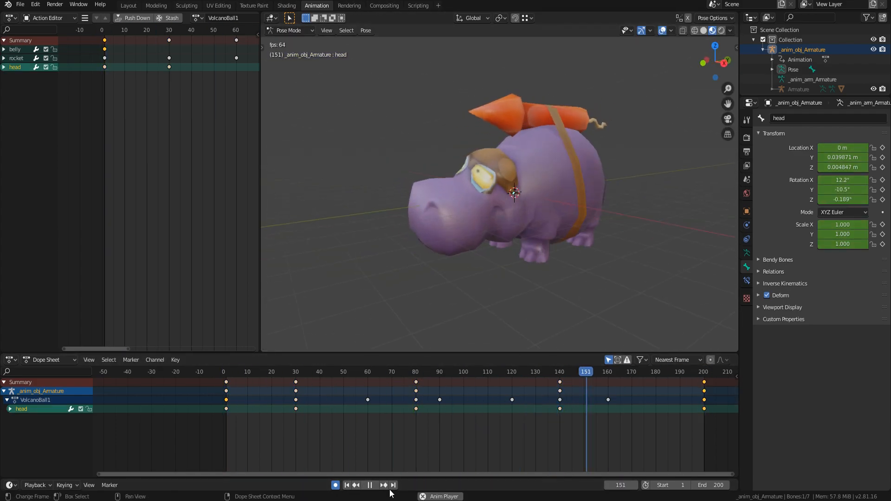
click(370, 485)
Return to frame 1, select the left back leg bone, rotate it to about 118° X and reposition it in side view
click(346, 485)
scroll(591, 266, up, 5)
click(547, 216)
middle_drag(547, 232, 598, 258)
key(r)
right_click(585, 231)
key(KP_3)
key(r)
click(625, 143)
key(g)
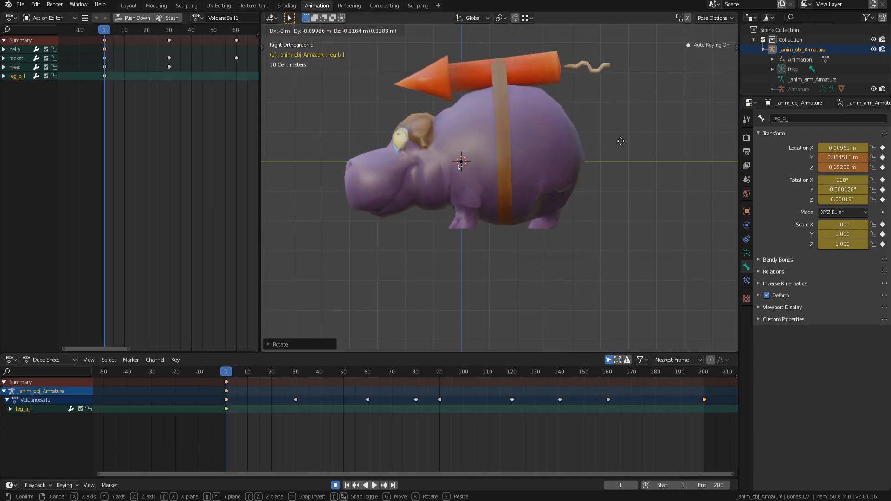
click(609, 224)
Try animating the left back leg by moving its bone to a second pose and pasting keyframes at frames 50, 149 and 200
click(391, 374)
key(g)
click(611, 300)
drag(391, 374, 344, 381)
key(ctrl+c)
key(ctrl+v)
drag(687, 374, 704, 403)
key(ctrl+v)
drag(575, 374, 584, 410)
key(ctrl+v)
Play back the left back leg's motion and delete its keyframes around frame 100 and at frame 200
middle_drag(550, 246, 525, 257)
click(369, 485)
drag(226, 374, 225, 412)
drag(724, 436, 686, 394)
key(Delete)
drag(479, 439, 399, 392)
key(Delete)
Move the left back leg bone at frame 100 in side view and paste a leg keyframe at frame 200
key(KP_3)
drag(226, 374, 464, 410)
key(g)
click(538, 256)
right_click(584, 382)
click(561, 465)
key(ctrl+v)
Play back the left back leg's animation and check its movement from an angle
click(374, 486)
middle_drag(511, 274, 530, 275)
click(371, 486)
Clear the left back leg's keyframes after frame 1 and repose both back leg bones at frame 1
drag(226, 373, 225, 397)
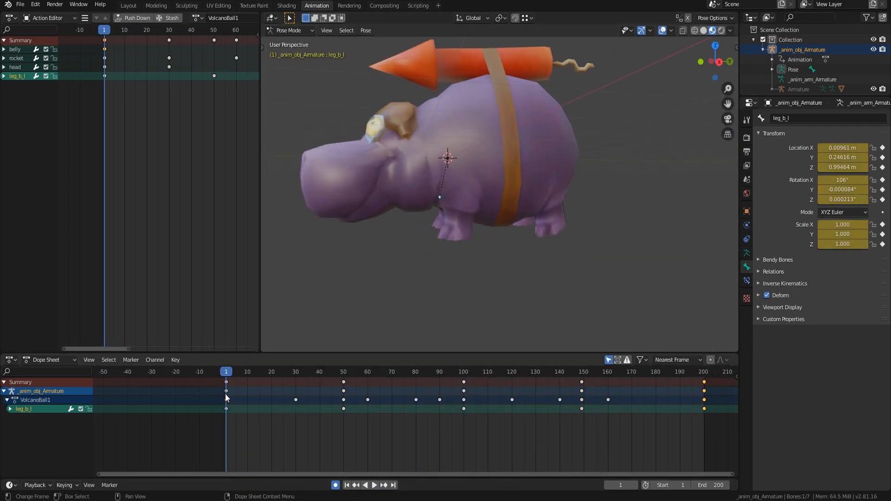
key(space)
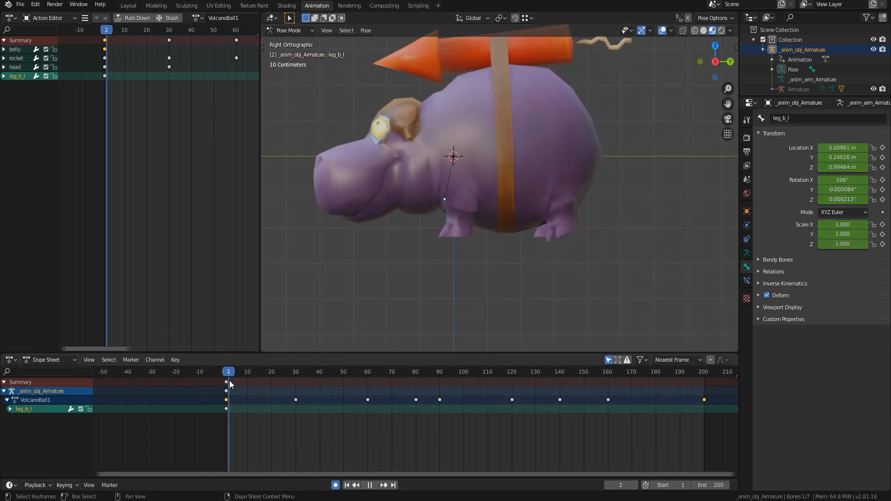
key(g)
click(669, 264)
Select both front leg bones and move them at frame 1, the right one to about -0.636 m Y and 0.519 m Z
drag(715, 61, 682, 74)
scroll(561, 272, up, 3)
scroll(526, 161, up, 5)
click(525, 161)
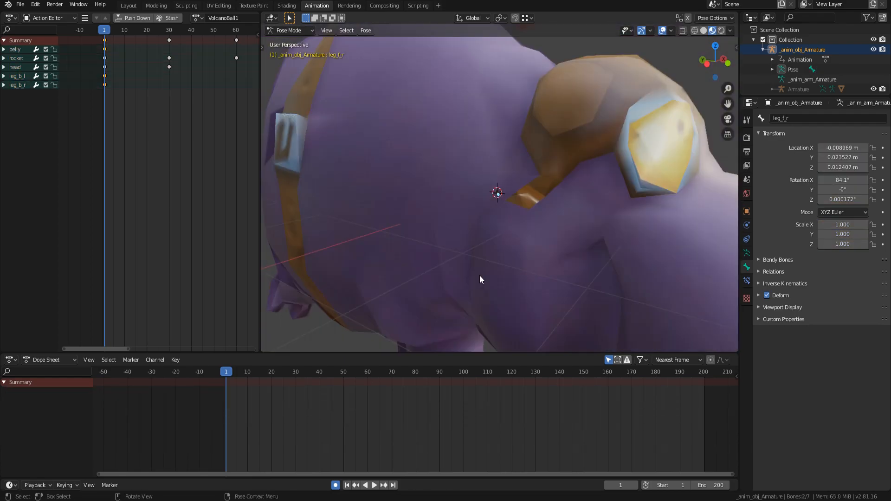
key(g)
click(555, 277)
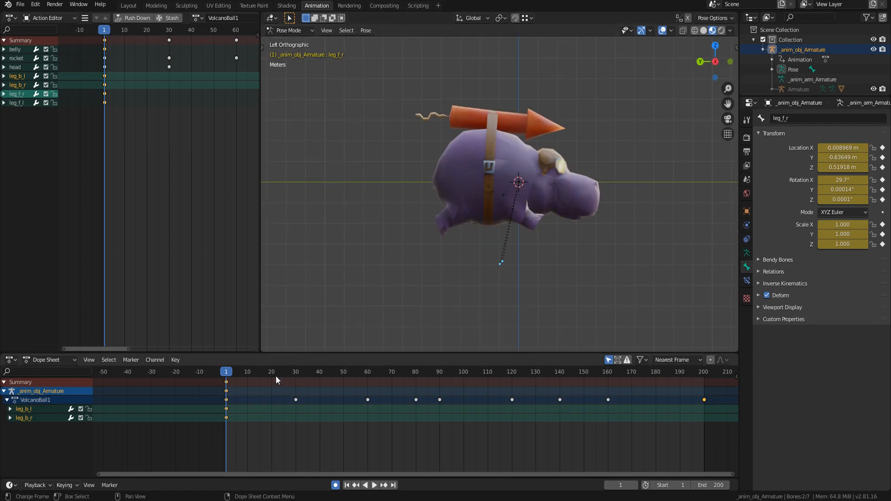
At frame 40, move both back leg bones to a second pose
click(320, 372)
key(g)
click(529, 294)
Copy the back legs' keyframes to frames 80 and 119 and play back the kicking motion
click(226, 408)
shift+click(226, 418)
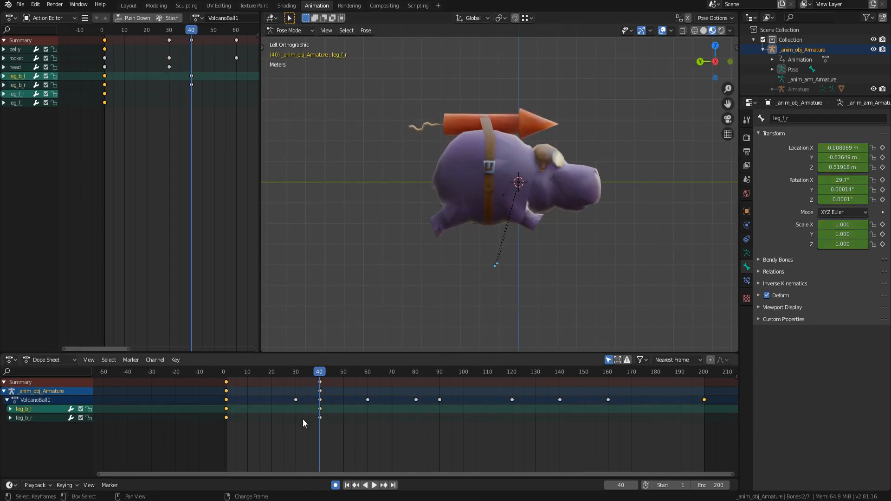
key(ctrl+c)
click(416, 372)
key(ctrl+v)
click(226, 409)
shift+click(226, 418)
click(373, 485)
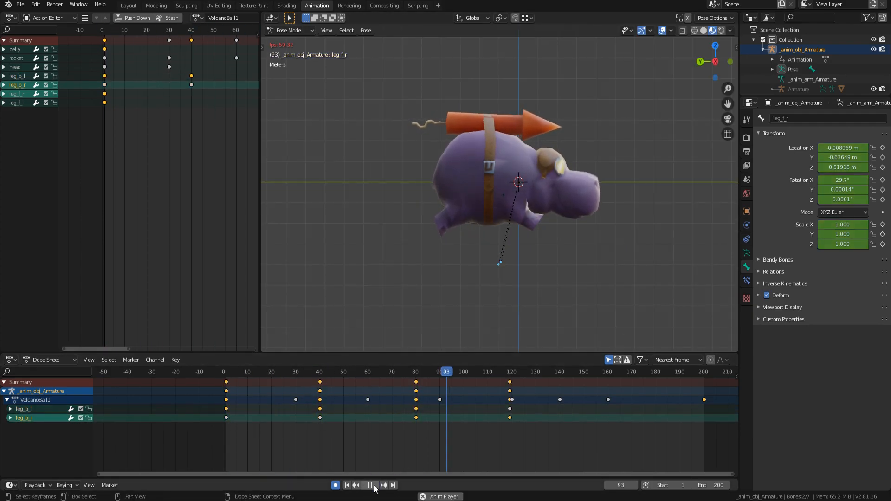
click(373, 485)
Delete the back legs' copied keyframes and move both bones again at frame 40 to adjust the second pose
key(Delete)
click(510, 409)
shift+click(510, 418)
key(Delete)
click(319, 372)
key(g)
click(448, 316)
Paste the back legs' alternating keyframes at frames 80, 119, 160 and 200, and play back the result
click(324, 373)
click(319, 374)
click(332, 374)
click(416, 372)
key(ctrl+v)
click(619, 374)
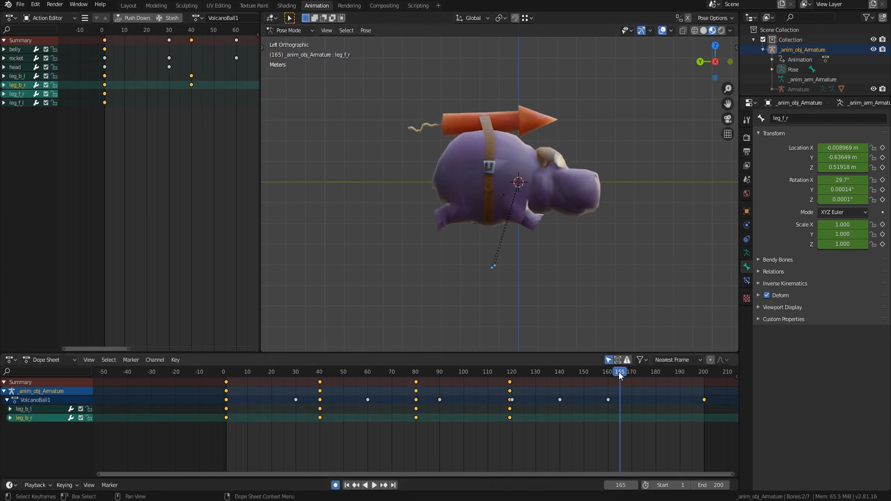
click(410, 409)
key(ctrl+v)
click(373, 485)
click(371, 485)
Delete the back legs' keyframes at frame 200 and play back the animation from frame 1
key(g)
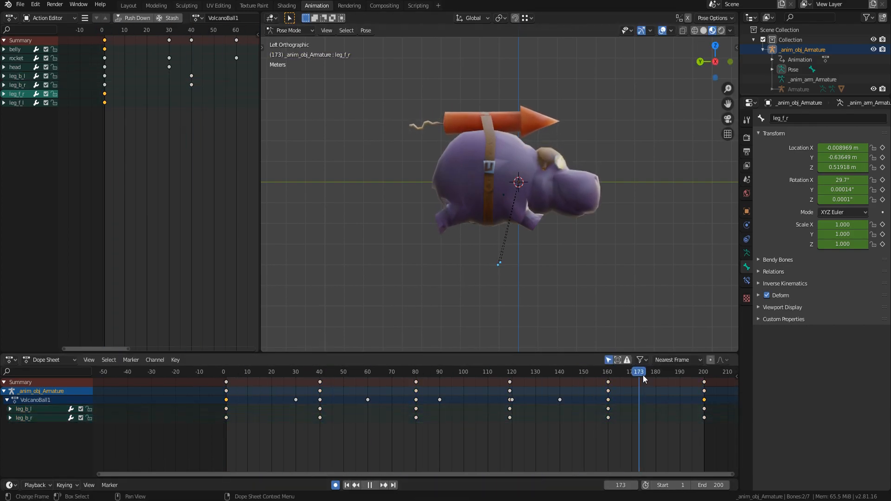
drag(641, 373, 704, 374)
double_click(626, 486)
text(1)
key(Return)
click(704, 409)
shift+click(704, 418)
key(Delete)
key(space)
mouse_move(510, 199)
middle_down()
mouse_move(471, 243)
mouse_move(507, 195)
middle_up()
key(space)
Select the front leg bones and rotate them to about 19.8° X at frame 40 in left view
click(493, 195)
click(226, 372)
key(ctrl+KP_3)
drag(226, 371, 320, 373)
key(r)
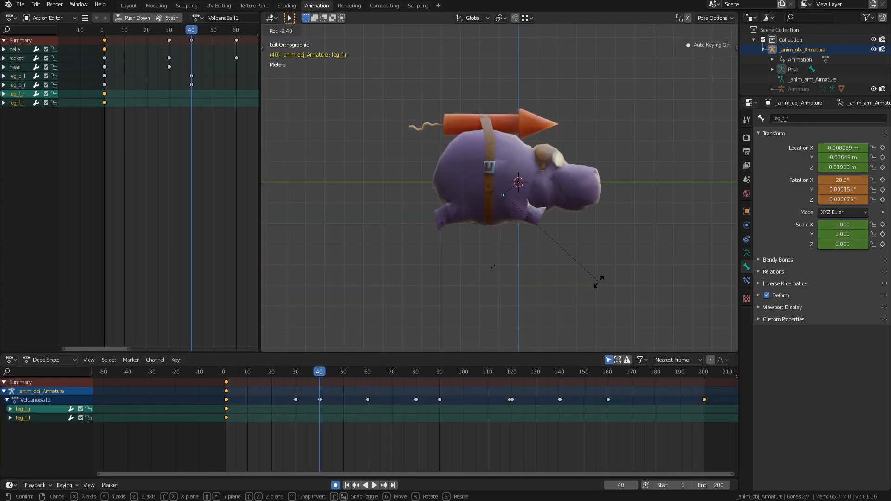
click(604, 273)
Copy the left front leg's keyframes to frames 80 and 119, undoing a misplaced paste
click(414, 372)
key(Right)
key(ctrl+v)
key(ctrl+z)
click(231, 428)
click(608, 373)
key(ctrl+v)
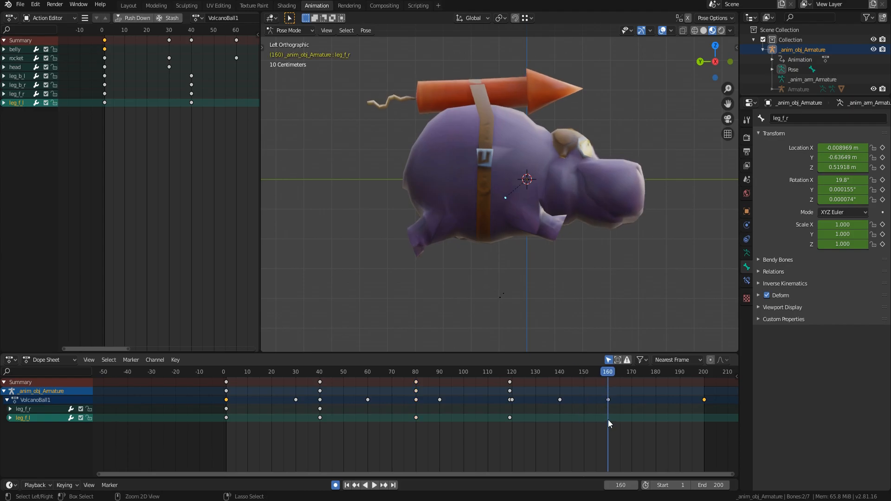
Copy the right front leg's frame 1 and 40 keyframes to frames 80 and 119, and key both front legs at frame 160
click(226, 408)
click(416, 373)
key(ctrl+v)
click(320, 409)
key(ctrl+v)
drag(509, 372, 608, 392)
key(ctrl+v)
key(space)
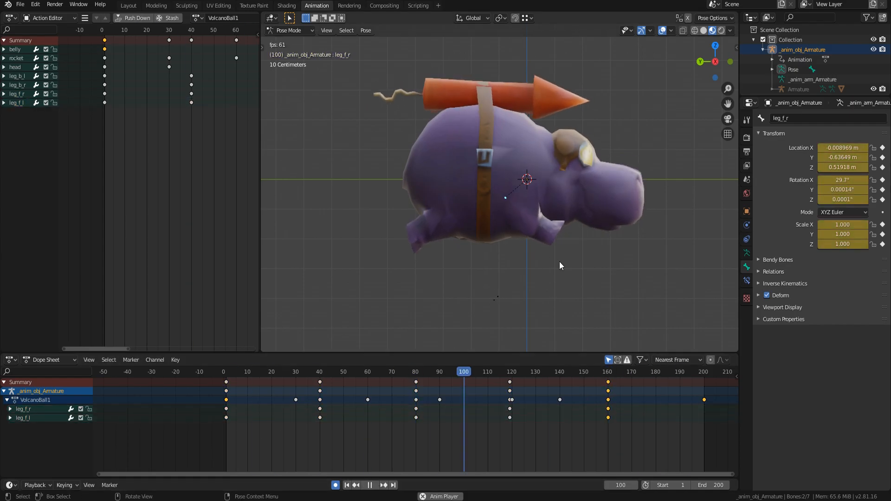
key(Escape)
Shift the front legs' keyframes after frame 1 by 40 frames so the last ones land on frame 200
drag(304, 429, 621, 405)
drag(510, 417, 606, 419)
click(226, 418)
Play back the leg animation and check it from the side and from another angle
key(space)
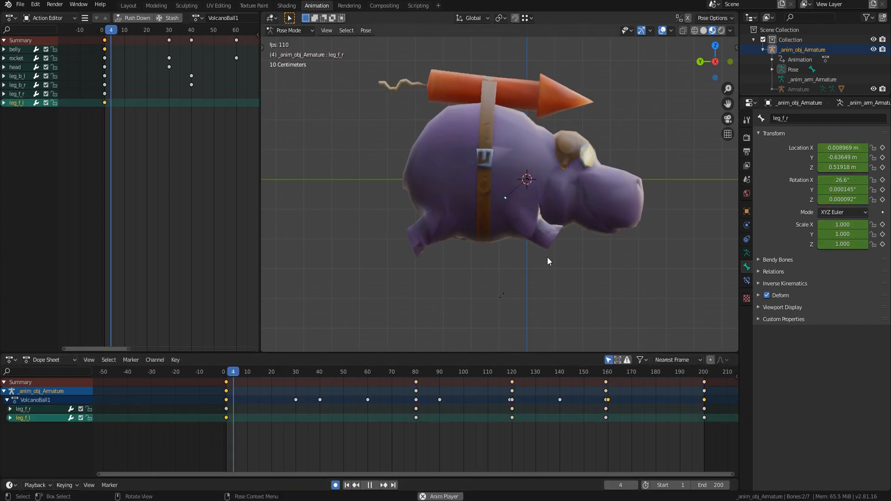
key(space)
key(space)
middle_drag(524, 269, 337, 270)
key(space)
Turn the belly bone to about 42.5° Z at frame 150 and paste its frame 1 keyframe at frame 200
drag(226, 373, 226, 391)
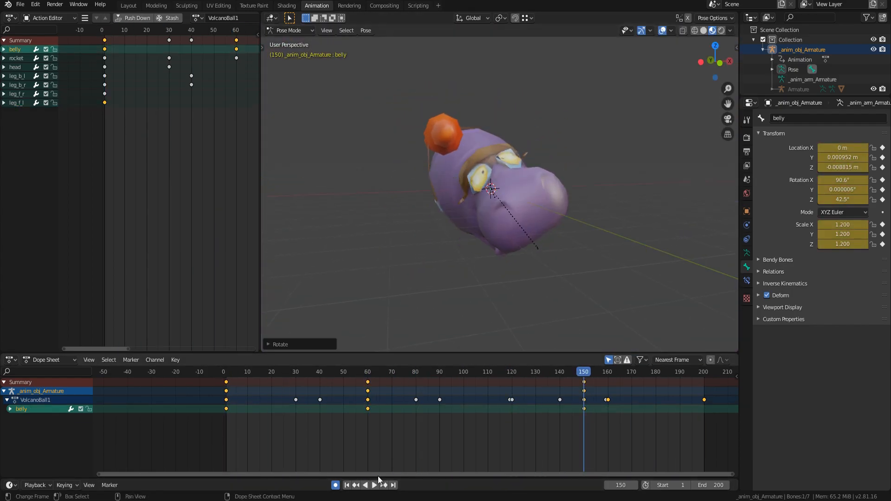
click(226, 409)
click(704, 372)
key(ctrl+v)
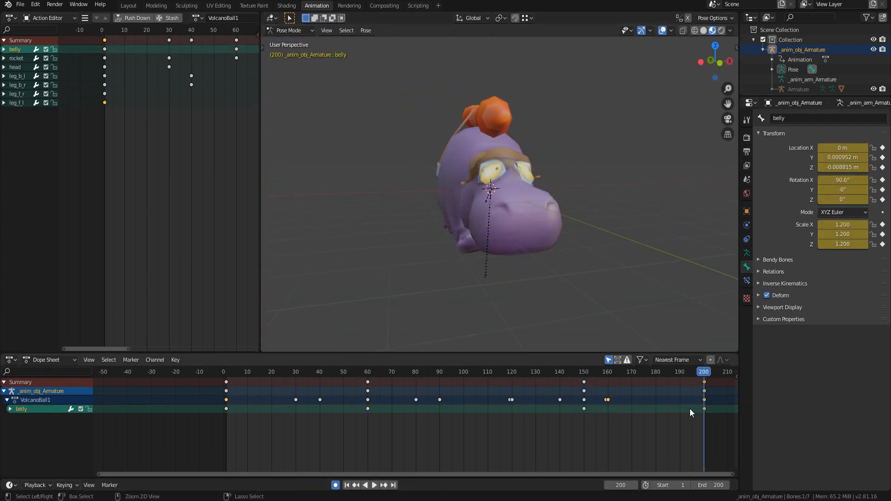
Play back the belly's turning motion while viewing the hippo from a different angle
click(374, 485)
middle_drag(515, 274, 417, 252)
key(space)
Refine the belly's rotation at frames 60 and 150, the latter to about 89.1° X, 2.01° Y and 41.7° Z, and play it back
click(368, 373)
middle_drag(569, 292, 574, 261)
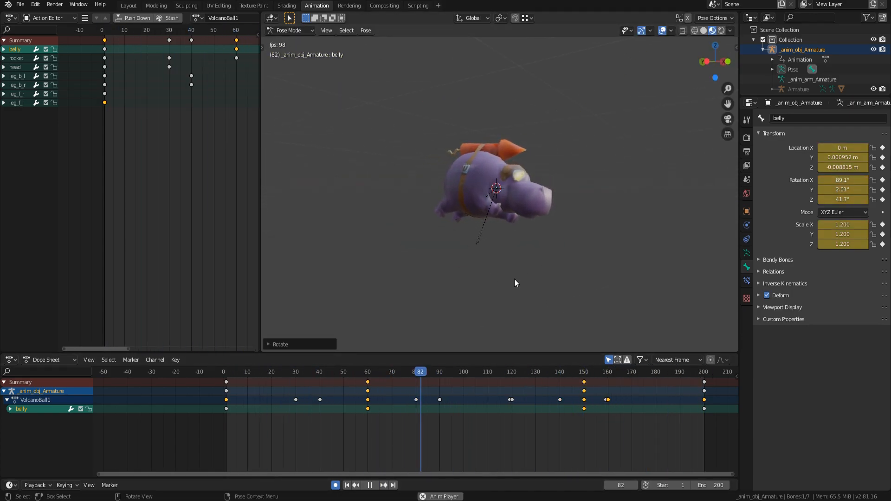
middle_drag(520, 274, 481, 276)
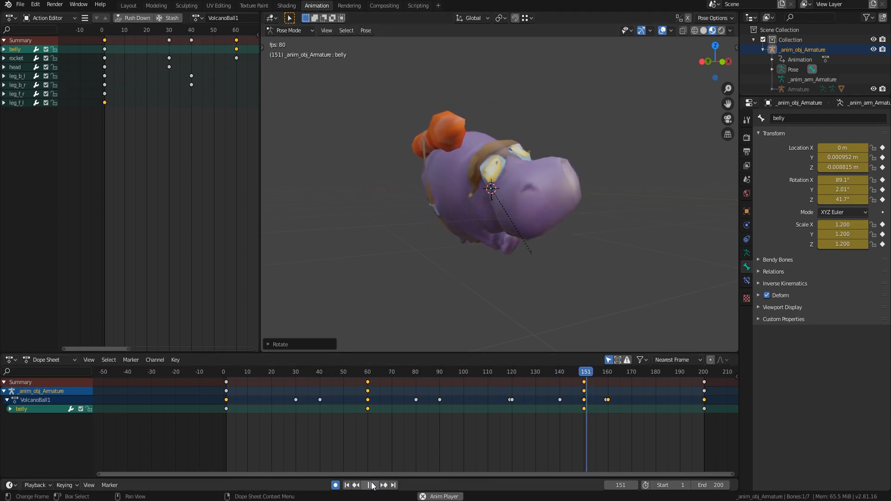
key(space)
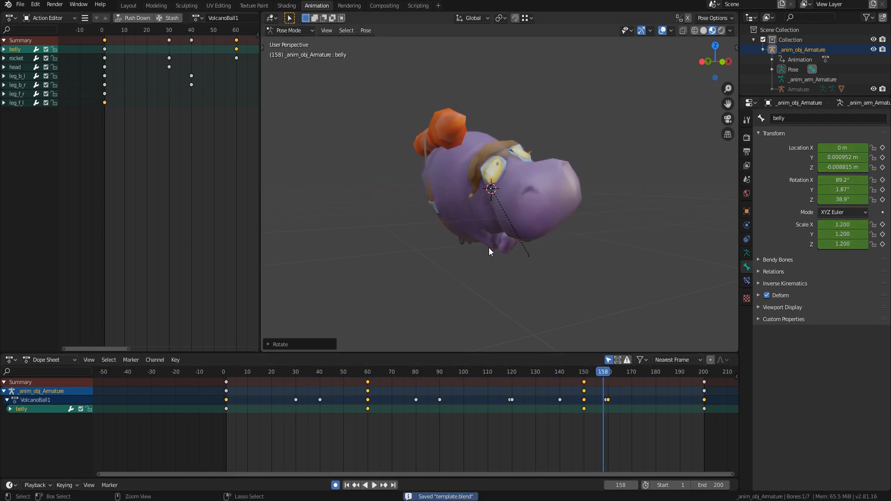
Export the action in Brawlbox Animation format as VolcanoBall1.anim to the Hippo project's animate folder
click(19, 5)
mouse_move(45, 155)
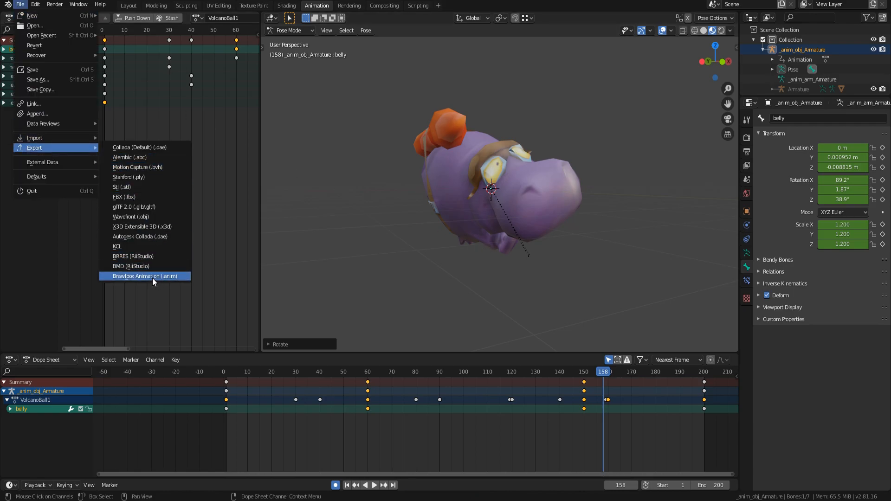
click(145, 276)
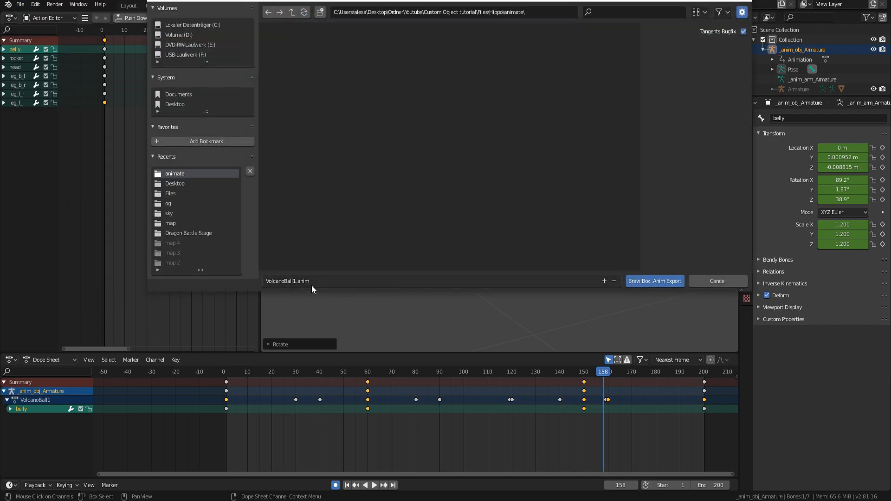
click(654, 282)
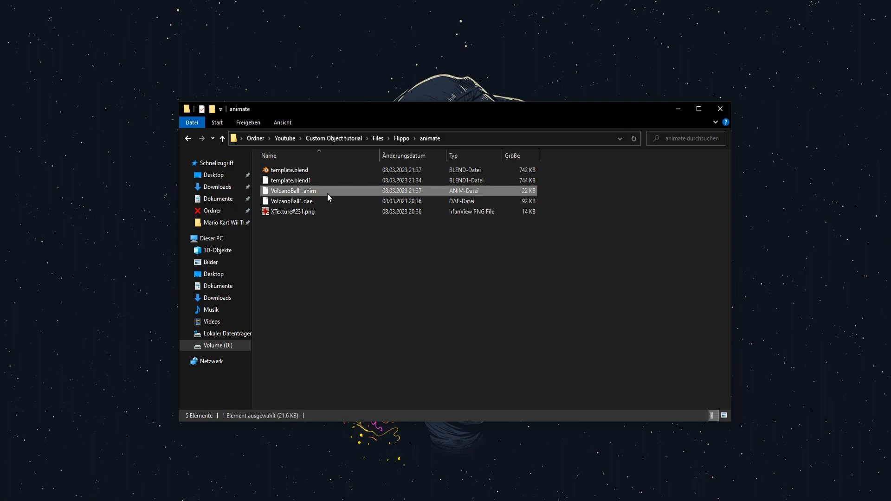
Switch to the file manager, open VolcanoBall1.brres from the Hippo folder in BrawlCrate and select its VolcanoBall1 model
click(402, 138)
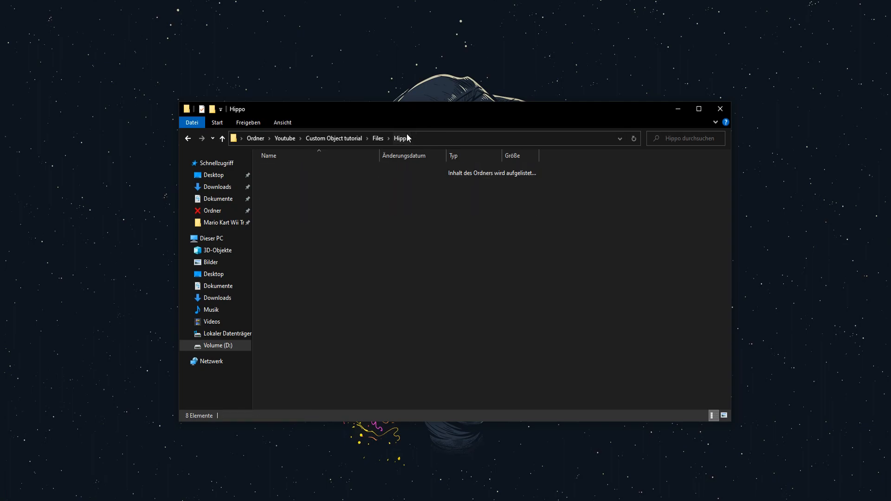
click(299, 232)
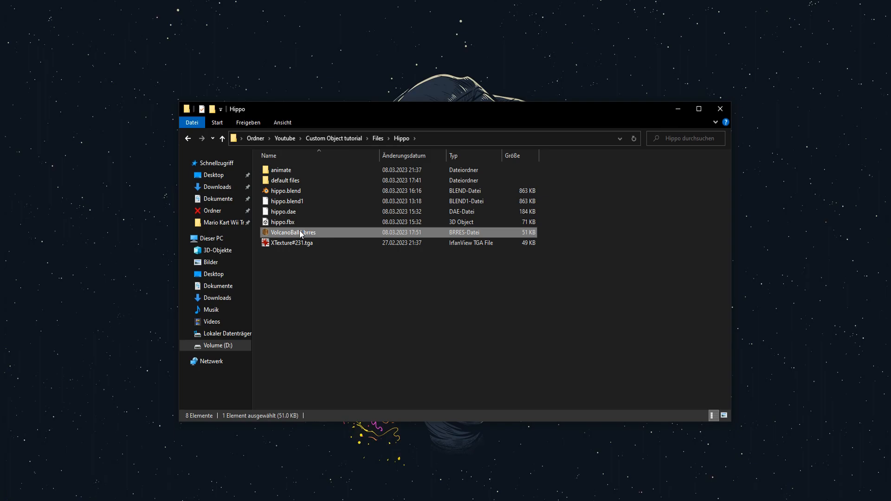
double_click(300, 230)
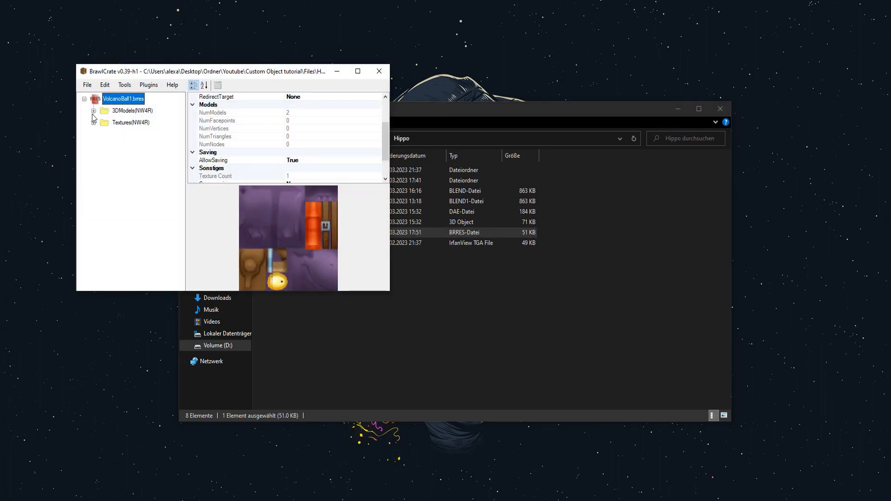
click(131, 135)
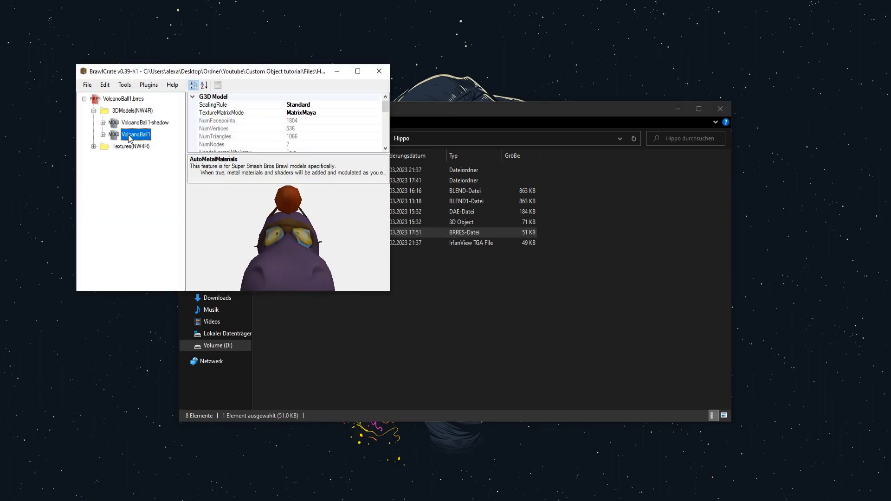
Import VolcanoBall1.anim into VolcanoBall1.brres as a model animation (CHR)
right_click(131, 99)
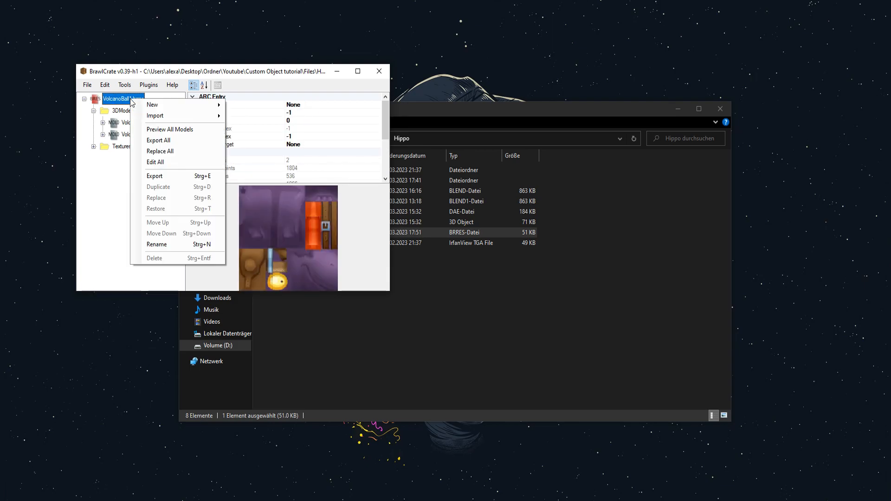
mouse_move(209, 122)
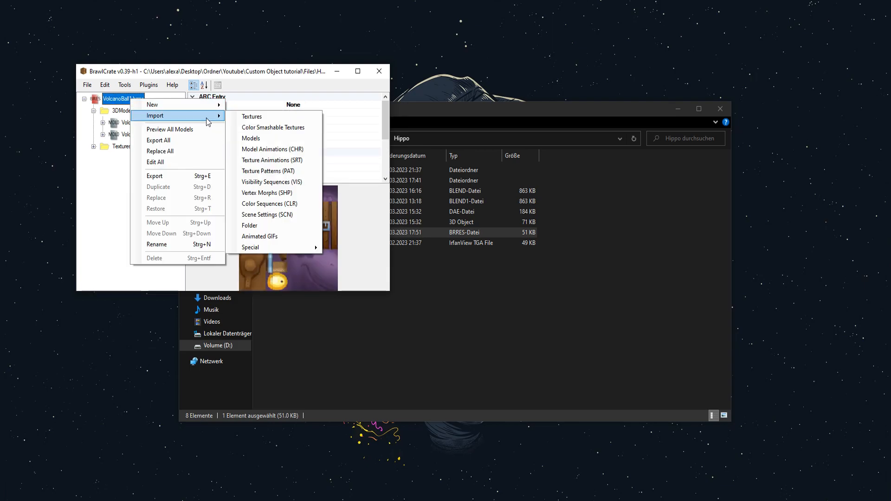
click(260, 149)
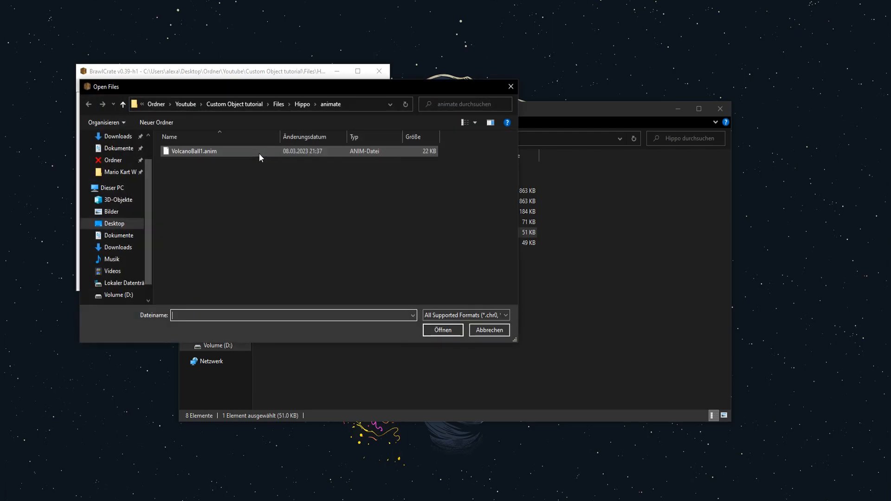
click(259, 154)
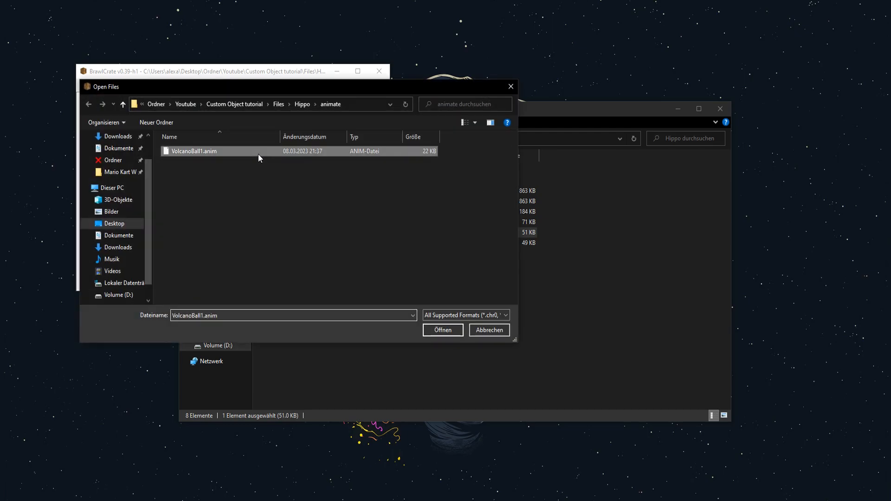
click(441, 330)
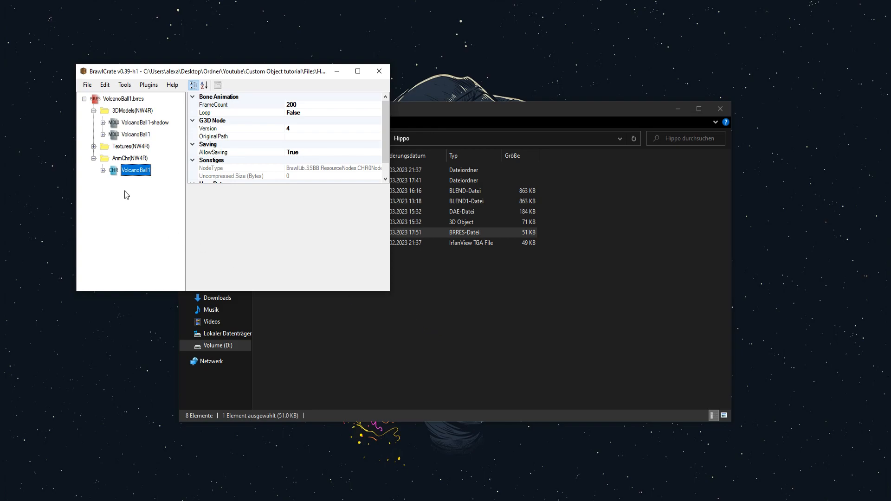
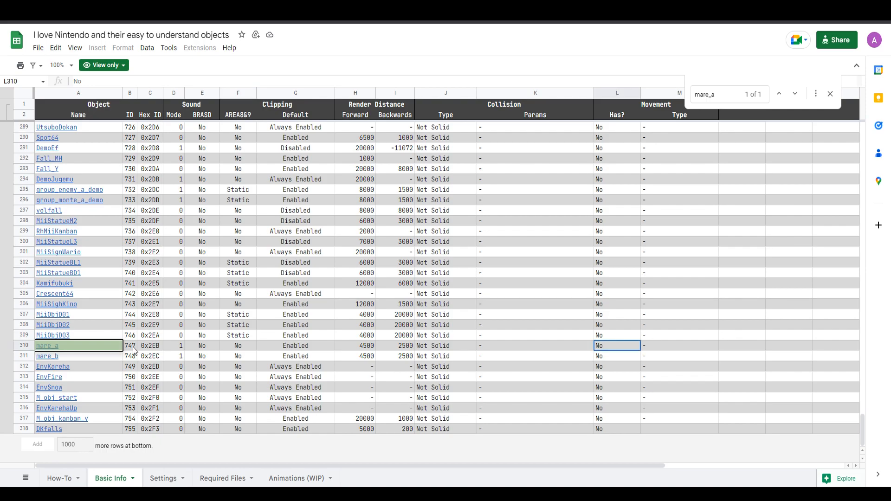
Follow the mare_a link to its entry in the Settings sheet and examine the object's settings
click(76, 347)
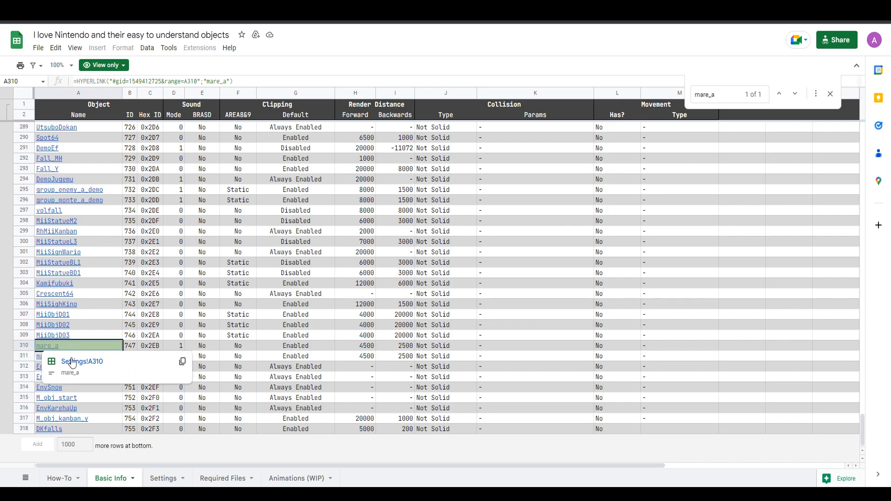
click(73, 361)
click(588, 206)
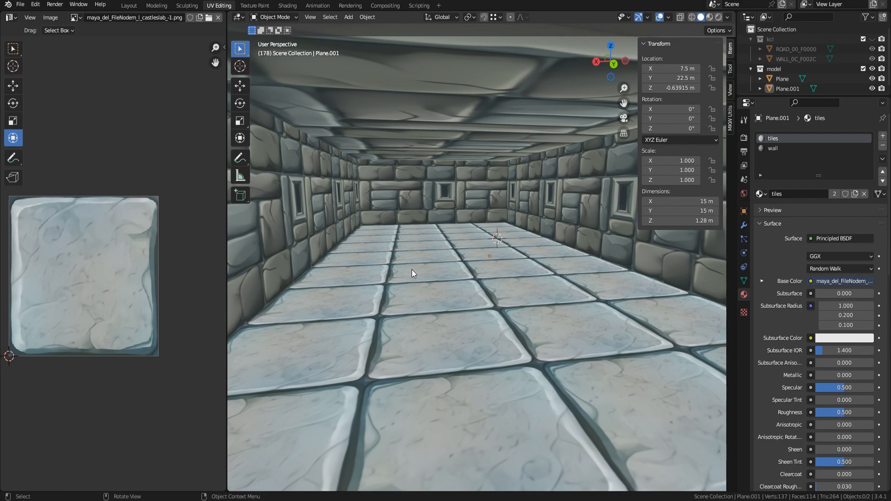
scroll(489, 281, up, 2)
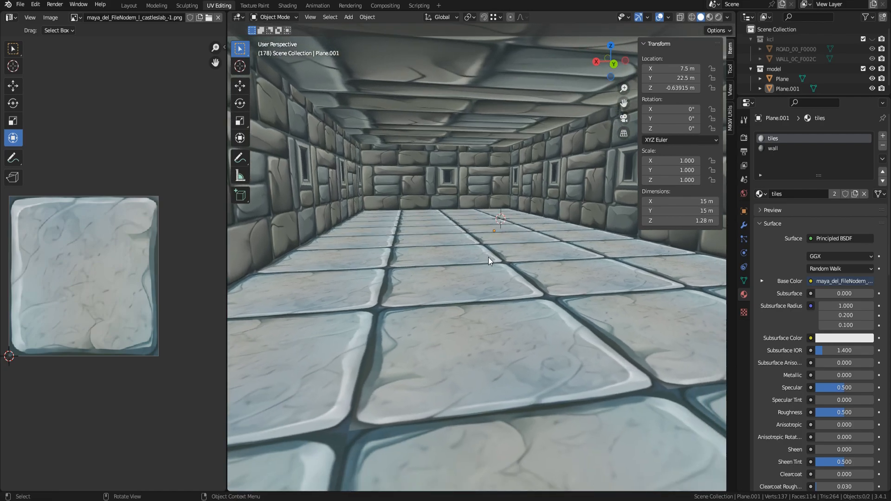
scroll(467, 245, up, 2)
scroll(469, 259, up, 1)
click(774, 90)
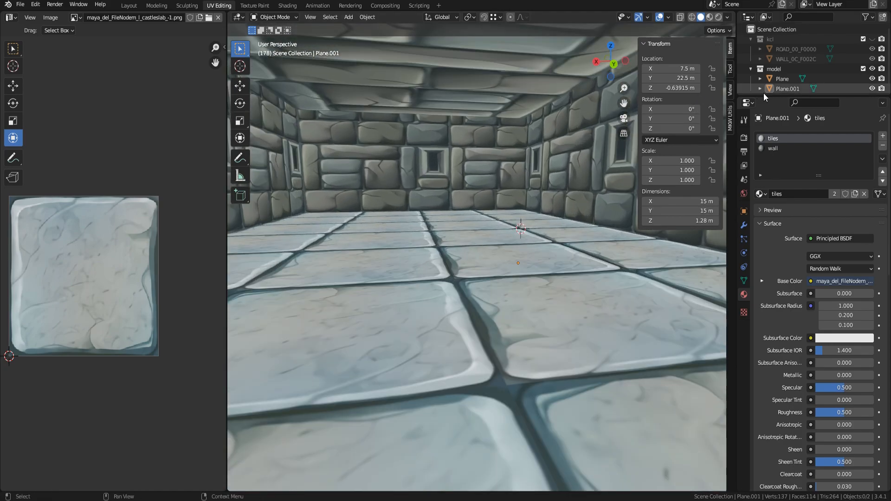
shift+middle_drag(514, 305, 500, 322)
key(g)
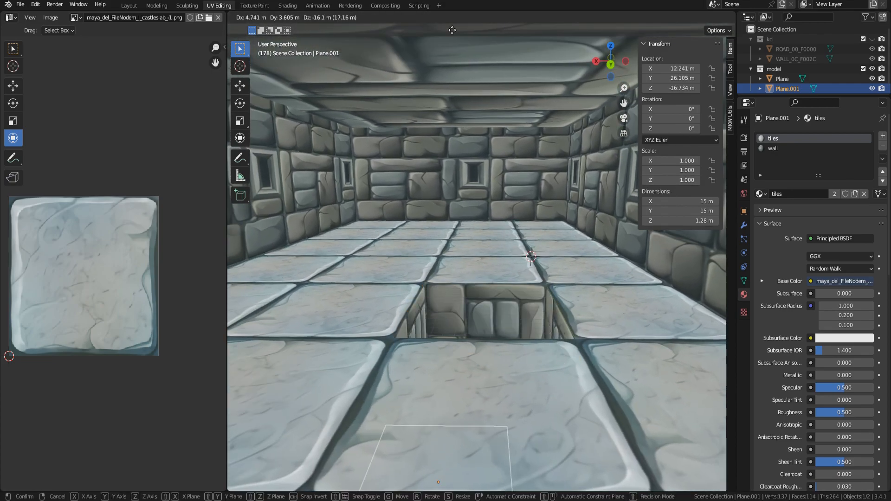
right_click(457, 464)
scroll(503, 261, up, 2)
middle_drag(503, 261, 522, 203)
key(g)
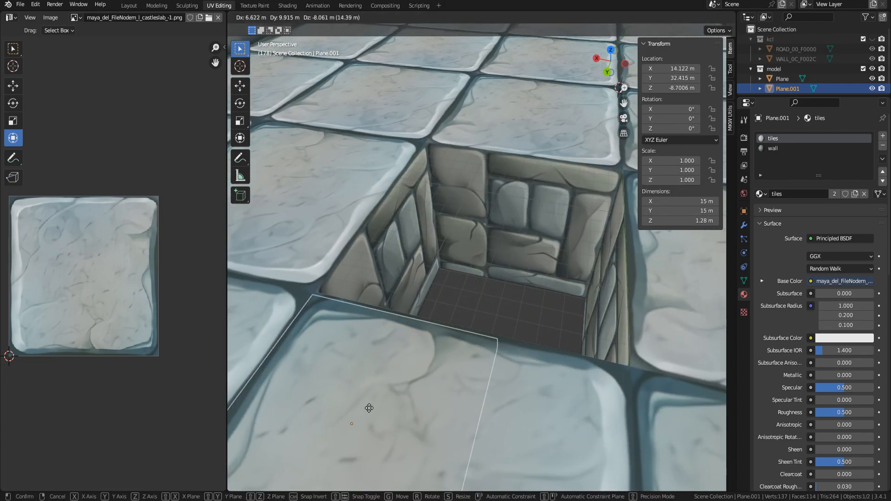
right_click(391, 398)
middle_drag(391, 398, 499, 325)
Try raising the floor tile Plane.001 about 6.7 m along Z above its hole, inspect it and undo the move
key(g)
key(z)
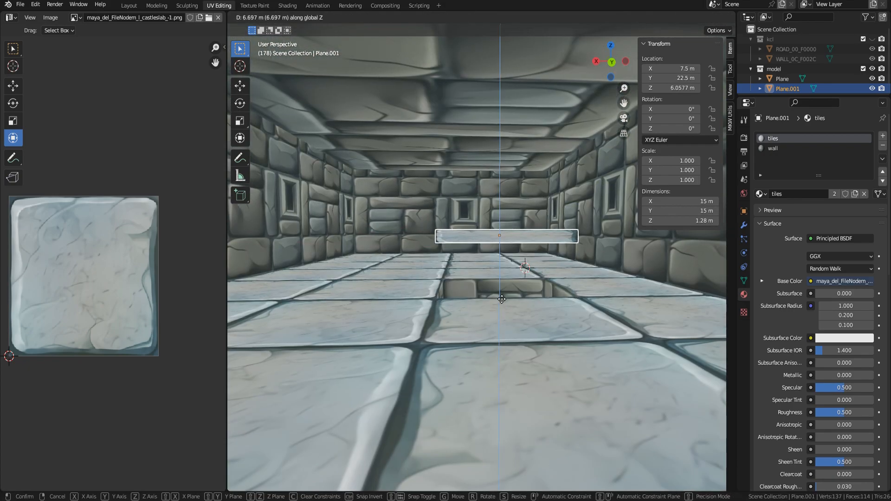
click(501, 302)
scroll(484, 329, up, 1)
scroll(485, 329, up, 3)
middle_drag(470, 331, 544, 342)
scroll(563, 339, down, 4)
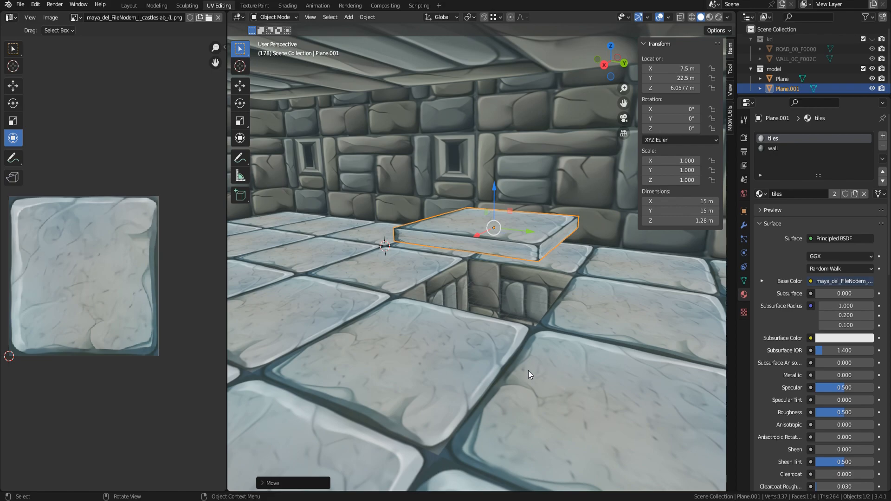
scroll(526, 370, up, 6)
middle_drag(521, 368, 463, 363)
scroll(463, 363, down, 8)
key(ctrl+z)
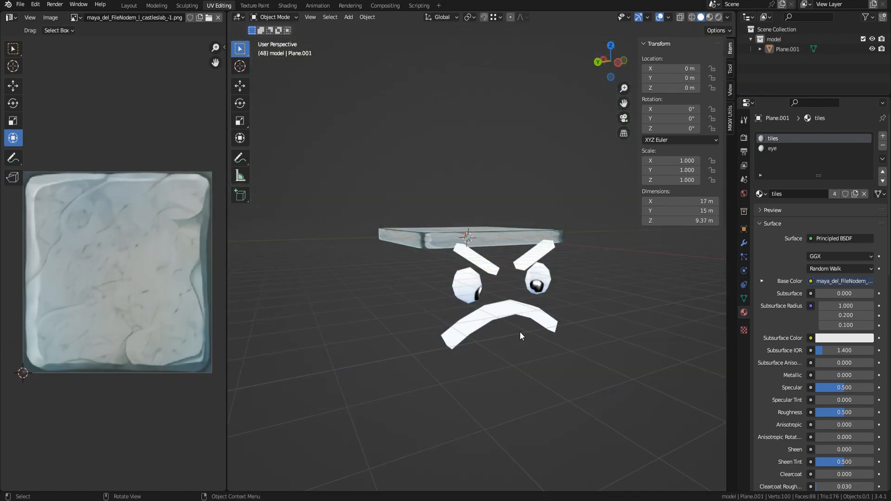
Try raising the linked brow, eye and mouth pieces of the slab's face together about 3 m along Z
middle_drag(520, 332, 478, 316)
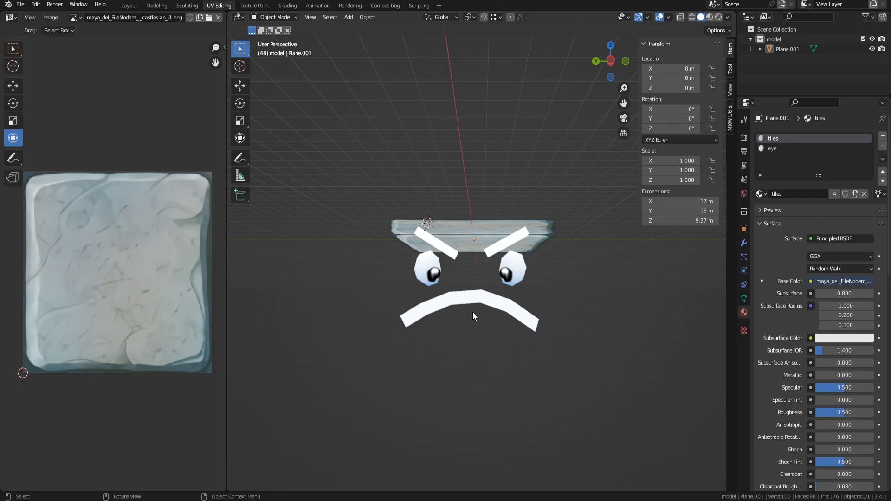
scroll(445, 302, up, 4)
click(445, 337)
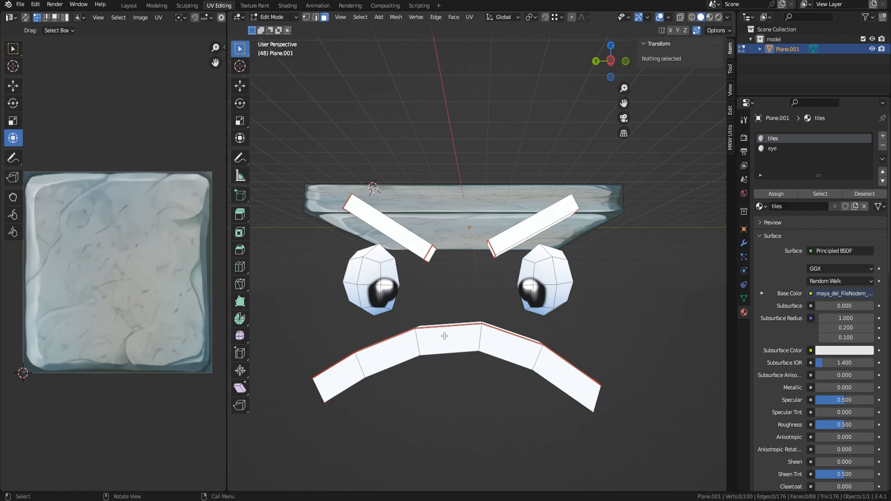
key(Tab)
key(l)
key(l)
key(l)
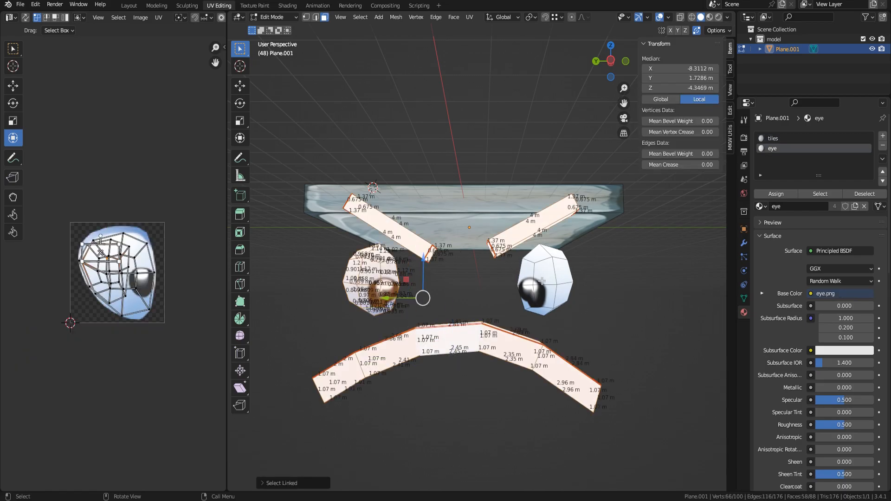
key(l)
scroll(529, 285, down, 4)
scroll(466, 307, up, 3)
middle_drag(469, 308, 496, 300)
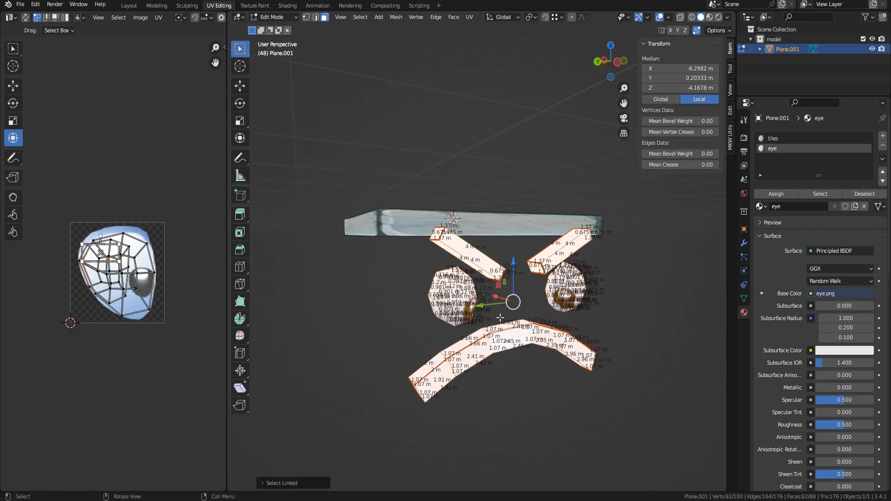
key(g)
key(z)
click(525, 223)
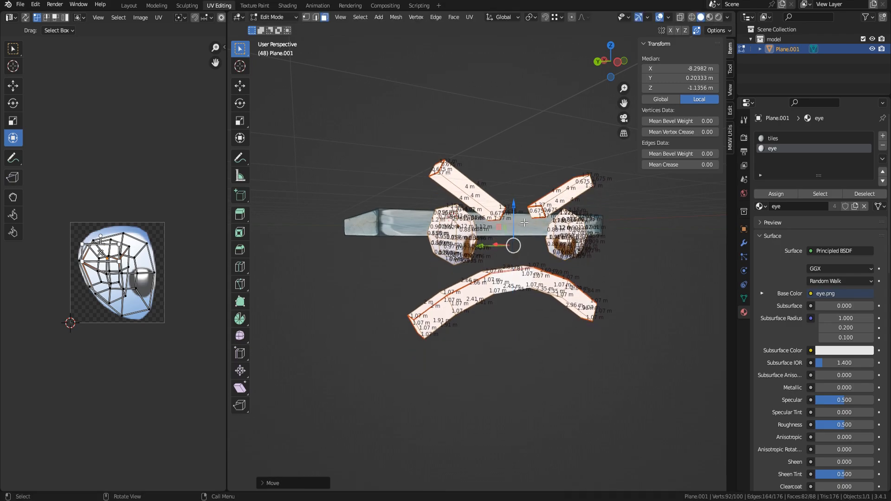
middle_drag(491, 265, 469, 267)
scroll(467, 268, down, 4)
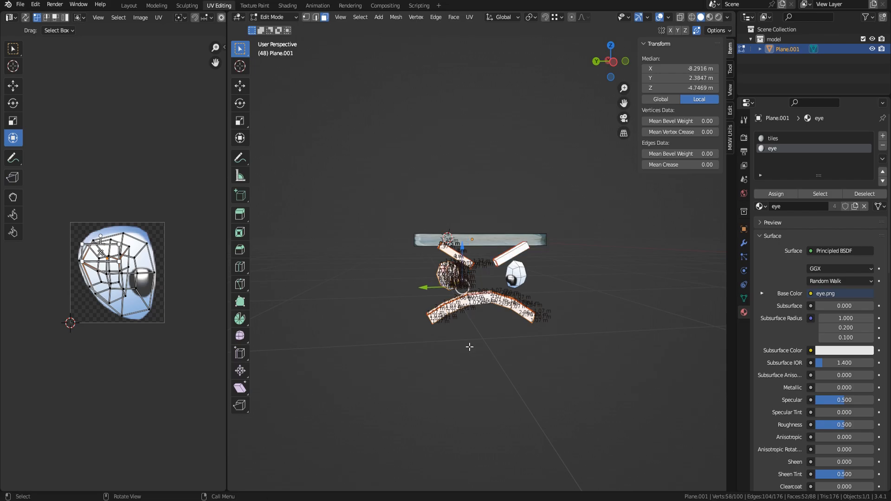
Add an armature to the slab scene and set its viewport display to In Front
key(Tab)
mouse_move(469, 347)
middle_down()
mouse_move(450, 336)
mouse_move(454, 343)
middle_up()
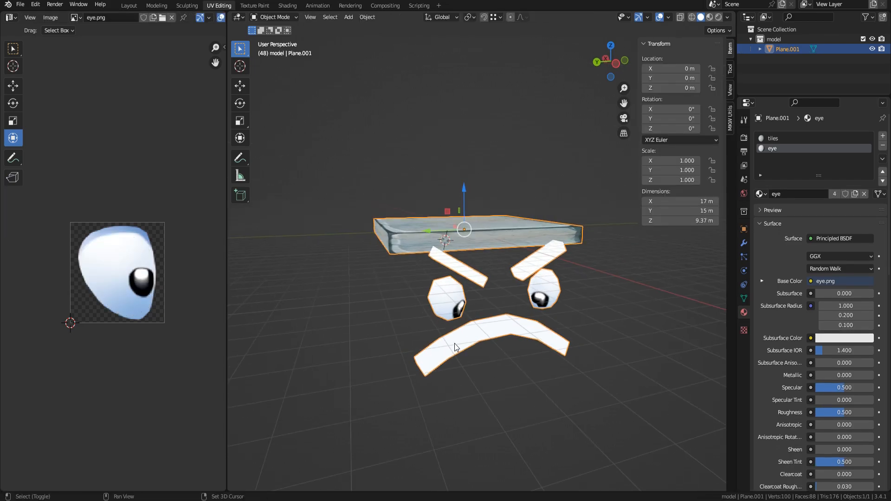
key(shift+a)
click(448, 374)
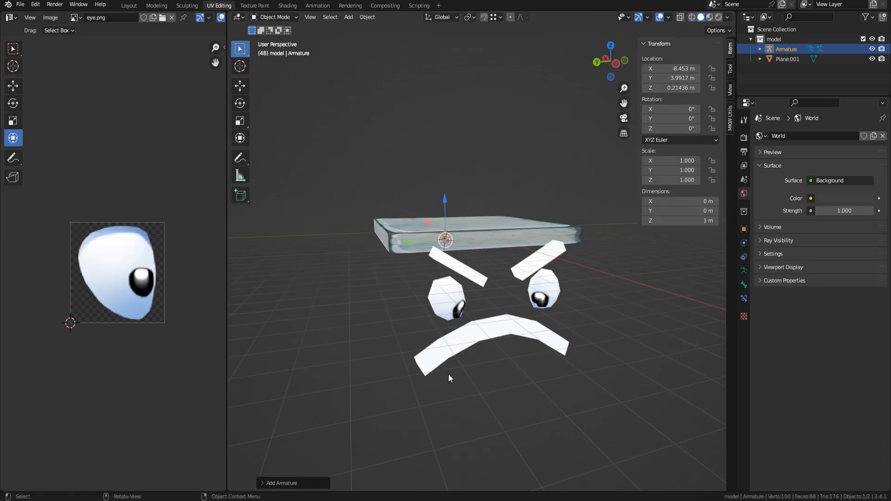
click(744, 230)
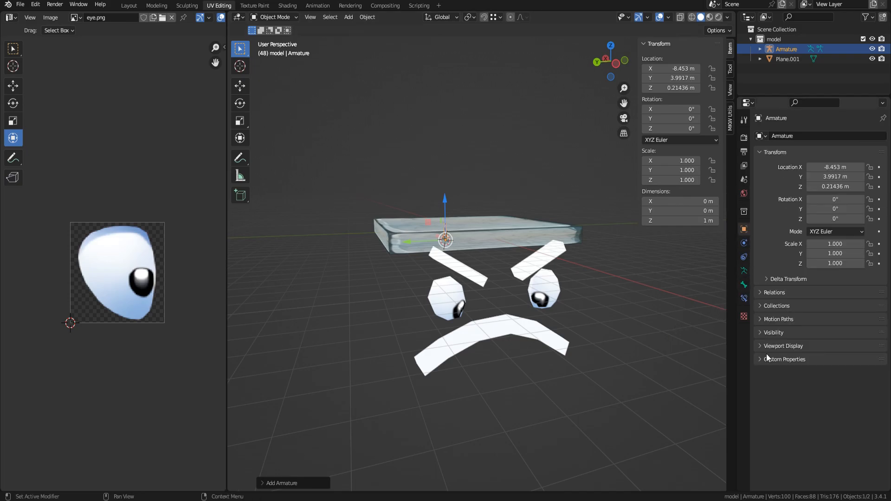
click(781, 346)
scroll(501, 345, up, 2)
middle_drag(485, 342, 527, 369)
scroll(482, 310, down, 2)
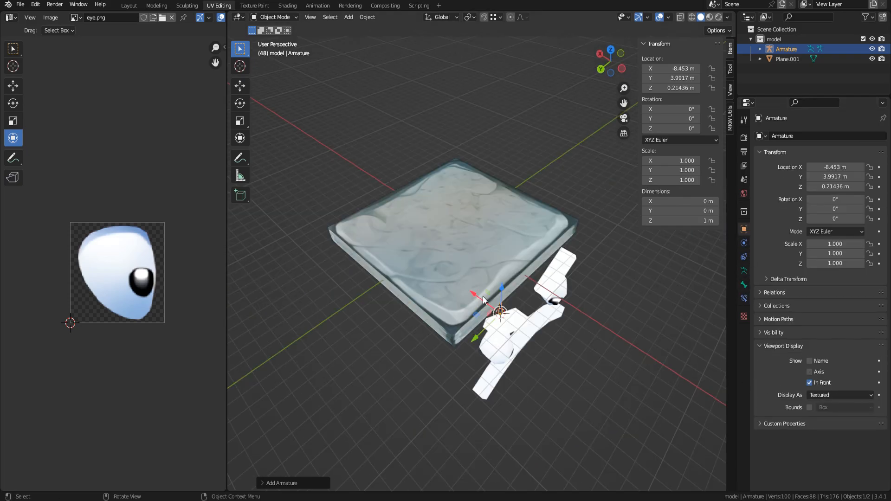
Move the armature to the slab's centre by setting its X and Y location to 0
click(611, 50)
key(g)
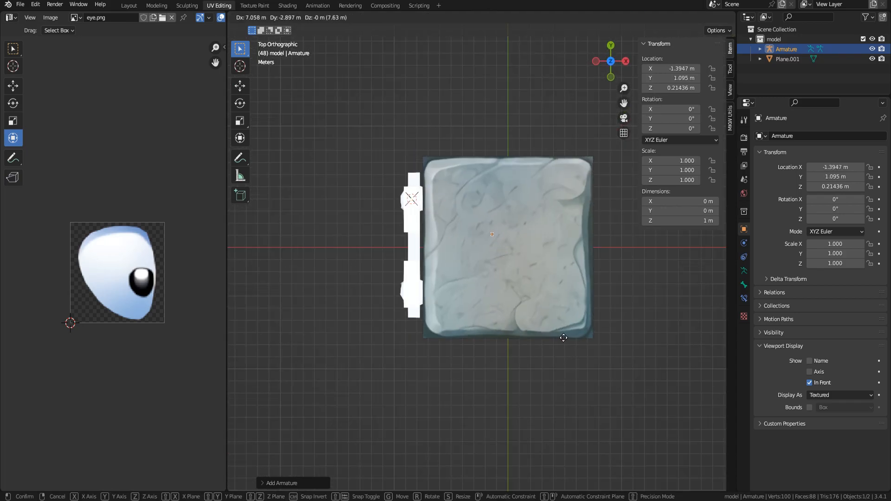
click(563, 338)
double_click(686, 69)
text(0)
key(Tab)
text(0)
key(Return)
Scale the armature up uniformly to about 6.09
scroll(536, 285, up, 3)
middle_drag(536, 282, 511, 325)
key(s)
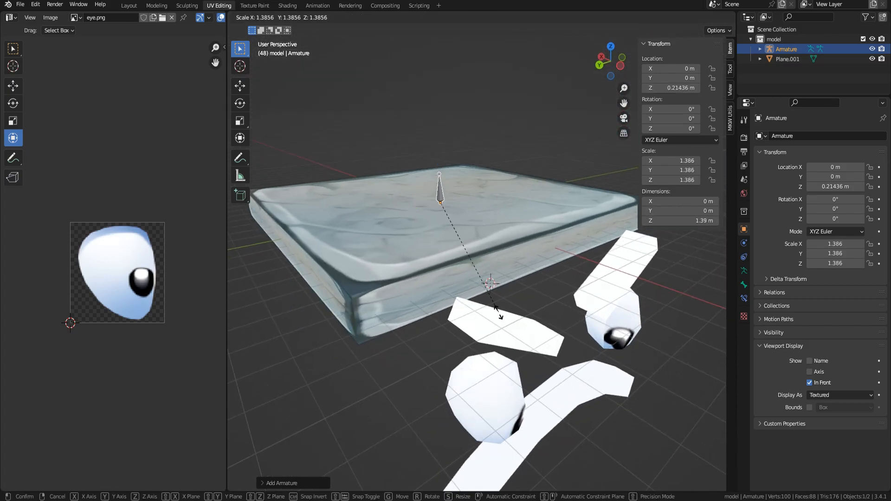
click(593, 103)
scroll(550, 117, down, 5)
middle_drag(549, 118, 531, 153)
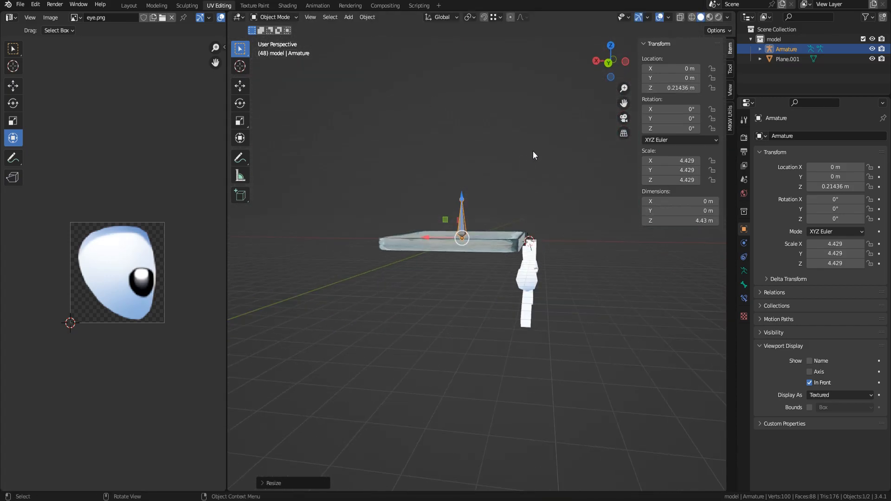
key(s)
click(515, 375)
click(610, 45)
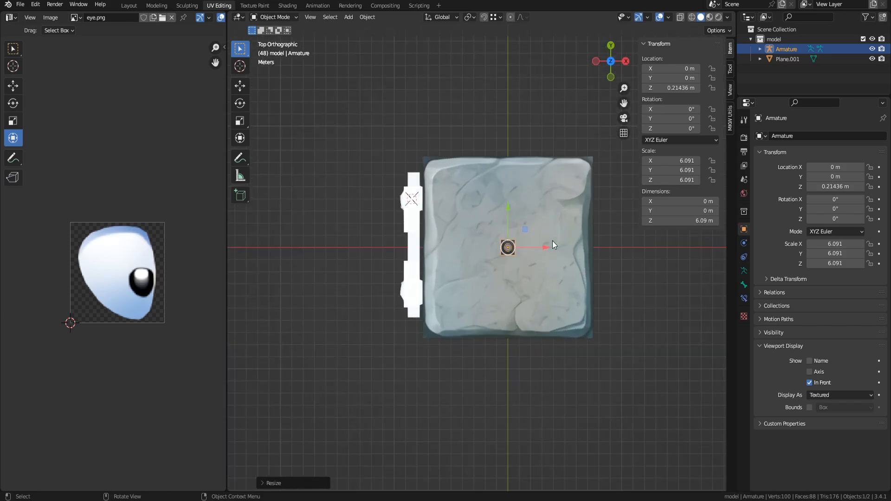
middle_drag(552, 240, 522, 144)
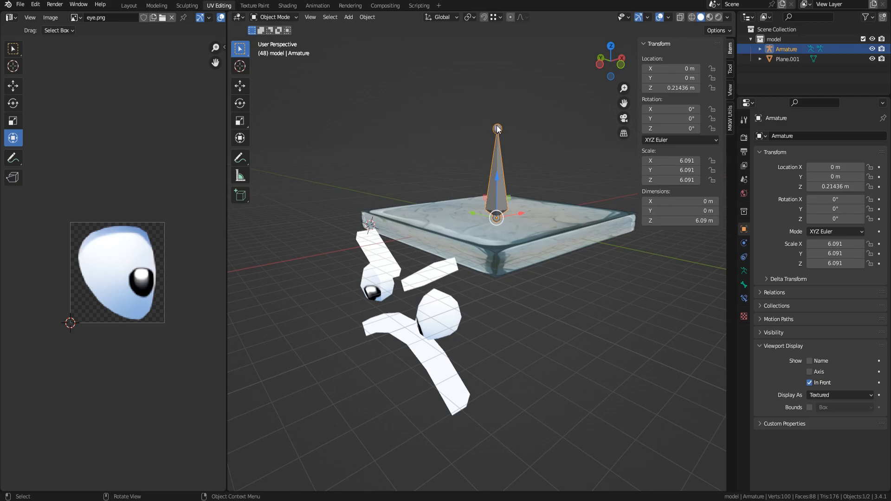
Extrude a second bone about 1.15 m along negative X from the first bone's tip
key(Tab)
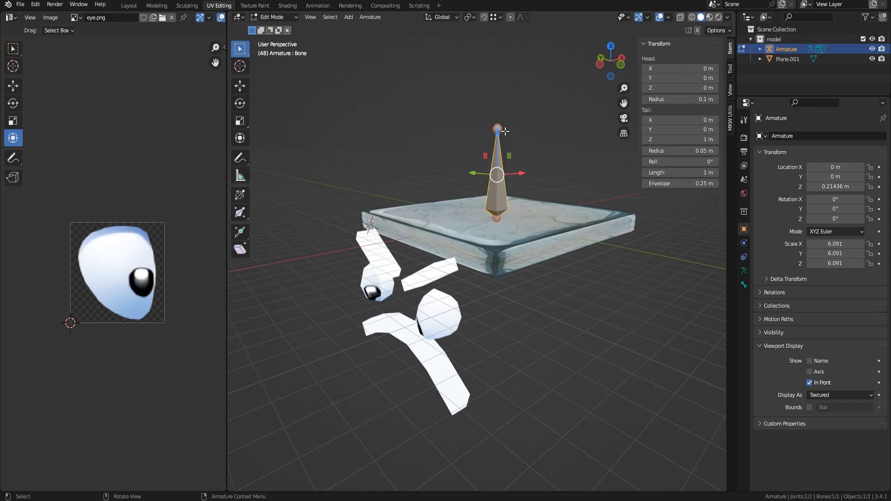
middle_drag(495, 176, 511, 190)
key(e)
key(y)
key(x)
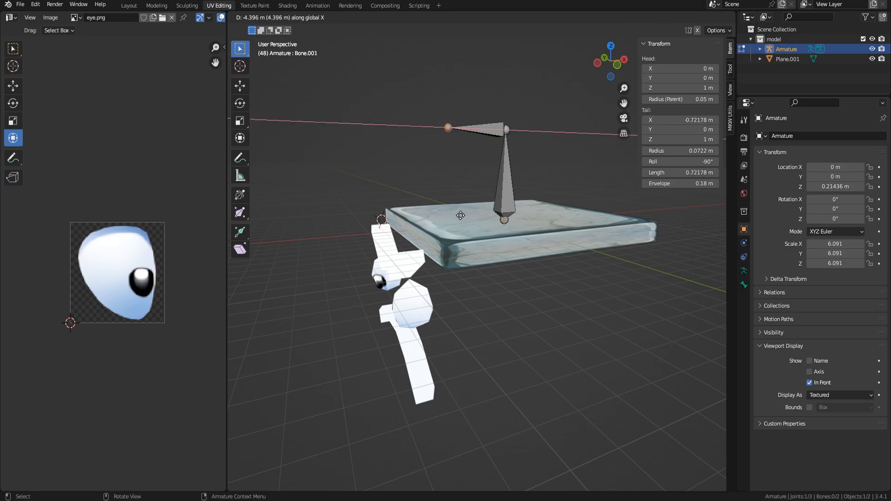
click(423, 214)
Disconnect the extruded bone from its parent while keeping the parent relation
middle_drag(466, 211, 436, 249)
click(473, 138)
click(743, 285)
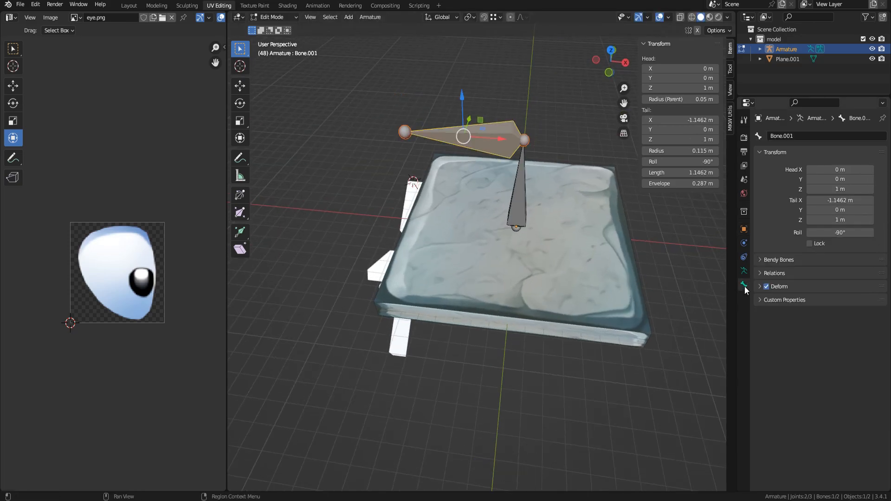
click(774, 272)
click(809, 322)
Move the extruded bone away from its parent's tip and rotate it -90° about Y so it points down
middle_drag(668, 241, 649, 187)
click(611, 49)
key(g)
click(455, 265)
middle_drag(457, 265, 483, 186)
text(ry90)
key(minus)
key(Return)
Position the downward bone at the slab's face, with its head at about X -1.37 m, Y 0.04 m and Z -0.17 m
click(607, 49)
key(g)
click(412, 276)
middle_drag(412, 276, 495, 197)
key(g)
key(z)
click(372, 336)
Rename the upright bone as slab and the bone at the face as face
middle_drag(367, 342, 429, 320)
click(450, 225)
click(817, 136)
text(slab)
key(Return)
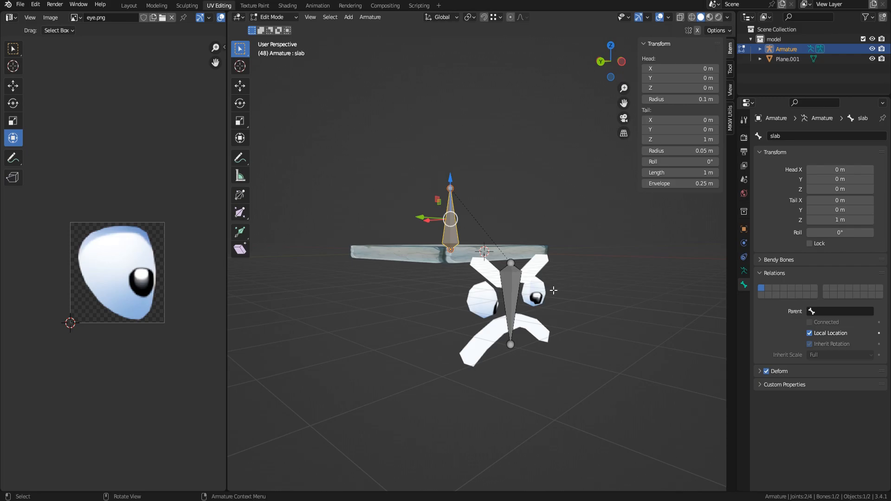
click(512, 286)
click(837, 135)
text(face)
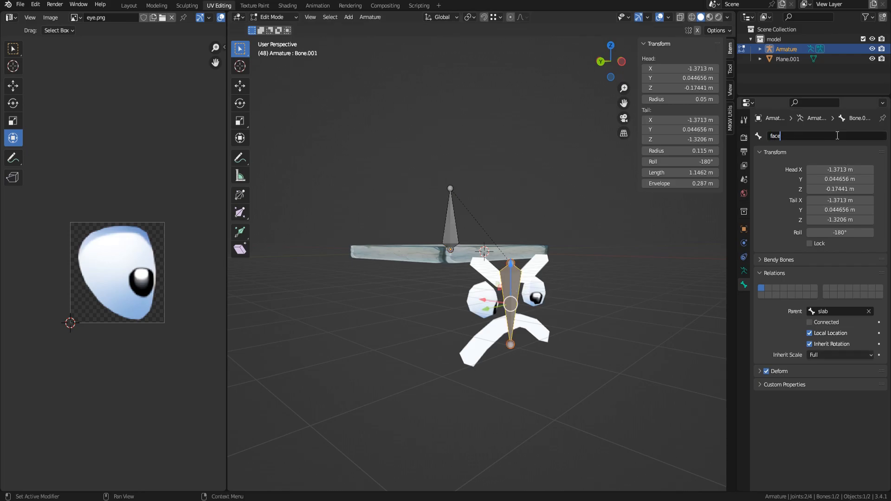
key(Return)
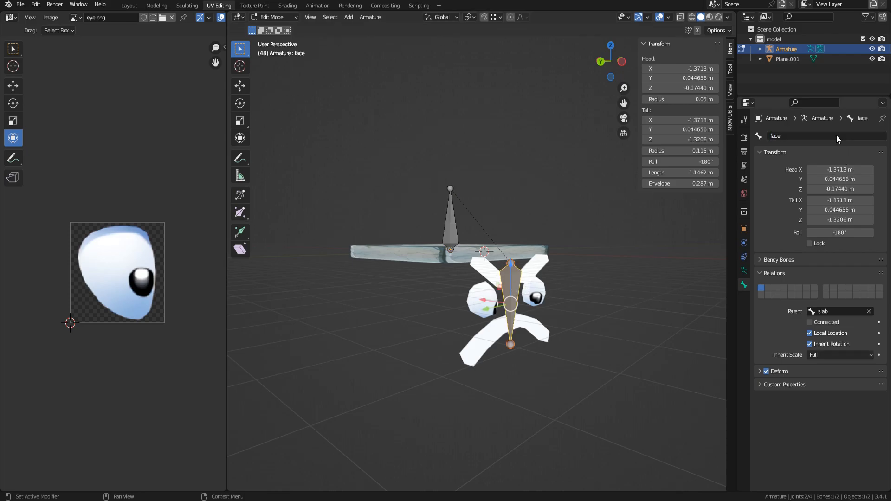
Parent the mesh Plane.001 to the armature using Armature Deform With Empty Groups
middle_drag(440, 312, 450, 305)
click(450, 302)
key(Tab)
click(457, 252)
mouse_move(456, 261)
middle_down()
mouse_move(463, 283)
mouse_move(451, 269)
middle_up()
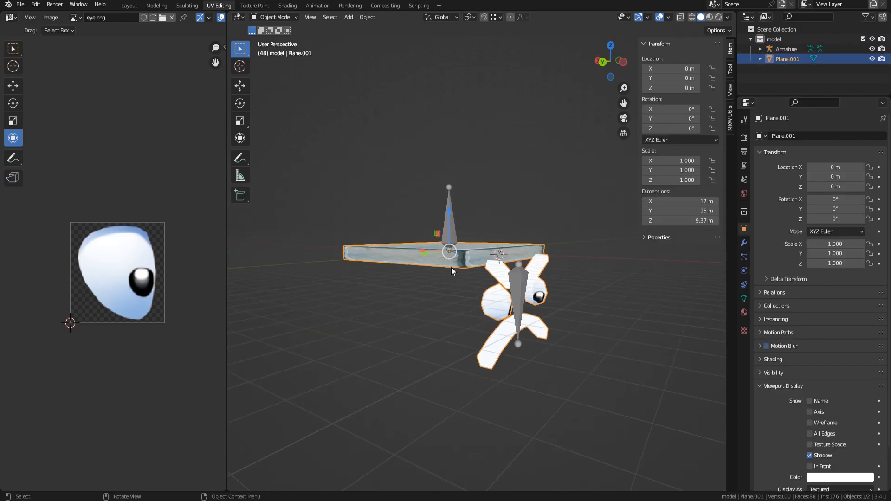
shift+click(453, 231)
key(ctrl+p)
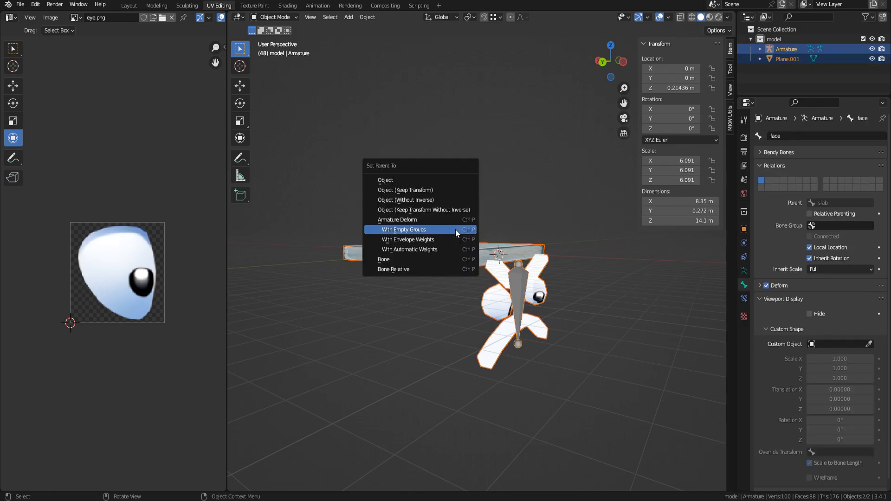
click(455, 229)
Assign all linked slab faces of Plane.001 to the slab vertex group
click(455, 265)
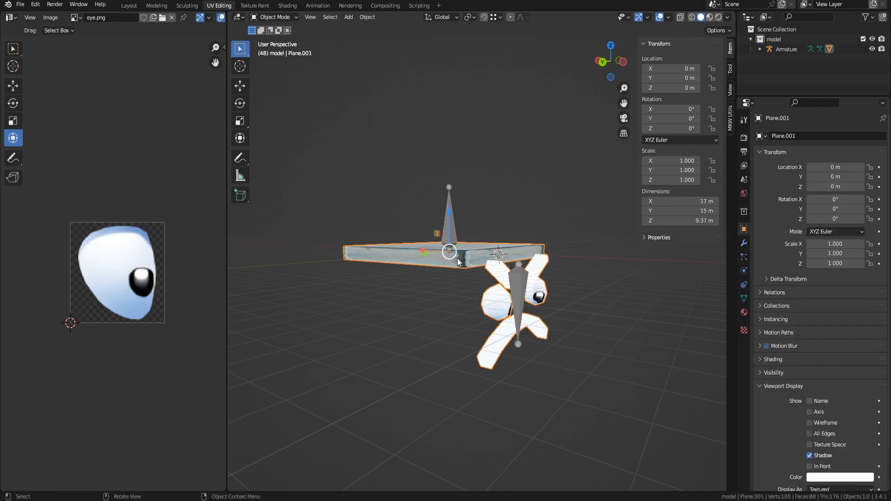
key(Tab)
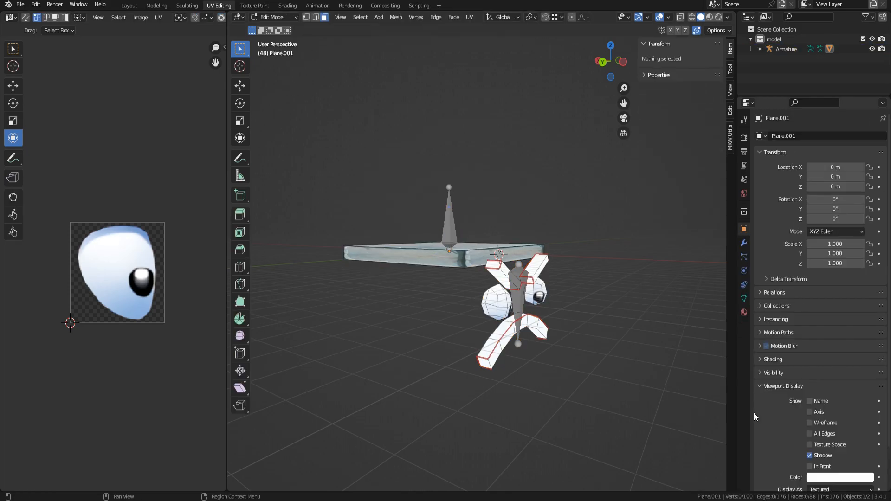
click(744, 298)
scroll(525, 314, up, 5)
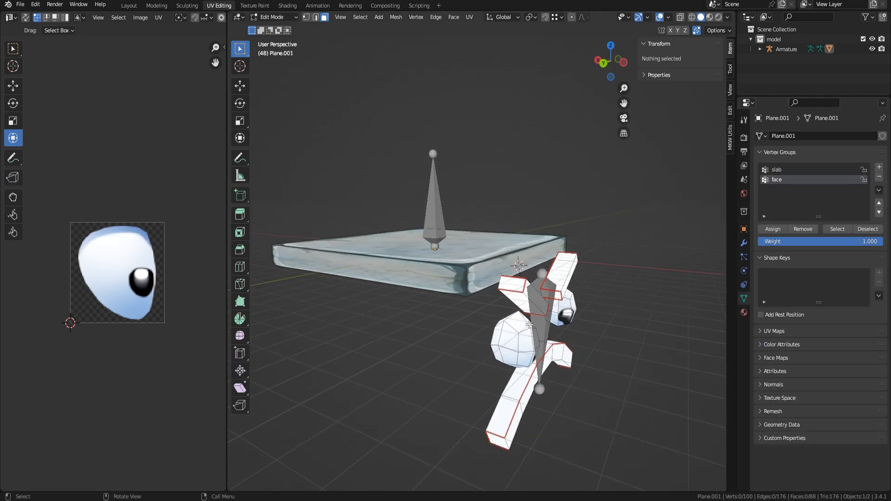
key(l)
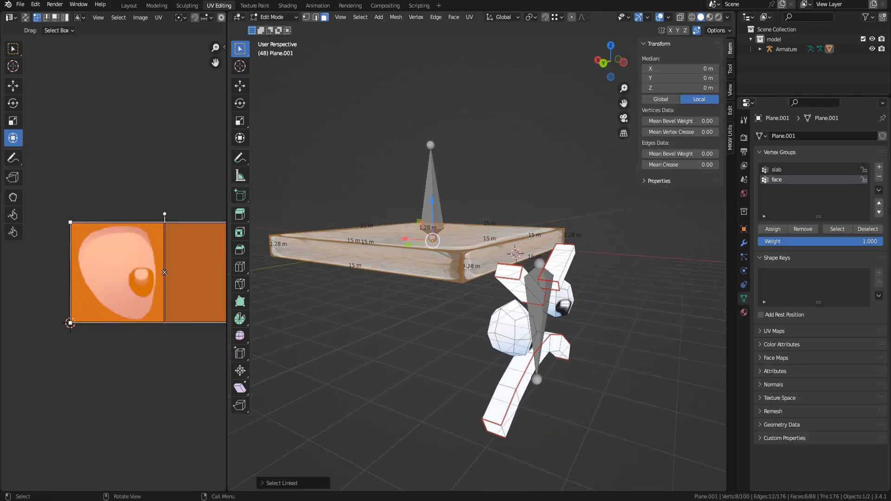
click(781, 170)
click(478, 316)
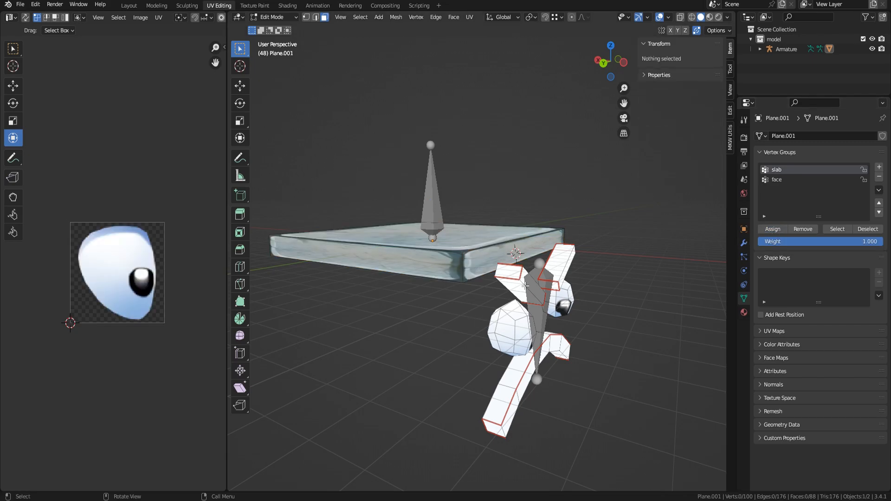
Assign the eyes, eyebrows and mouth geometry to the face vertex group, and leave Edit Mode
key(l)
key(l)
key(l)
key(l)
key(l)
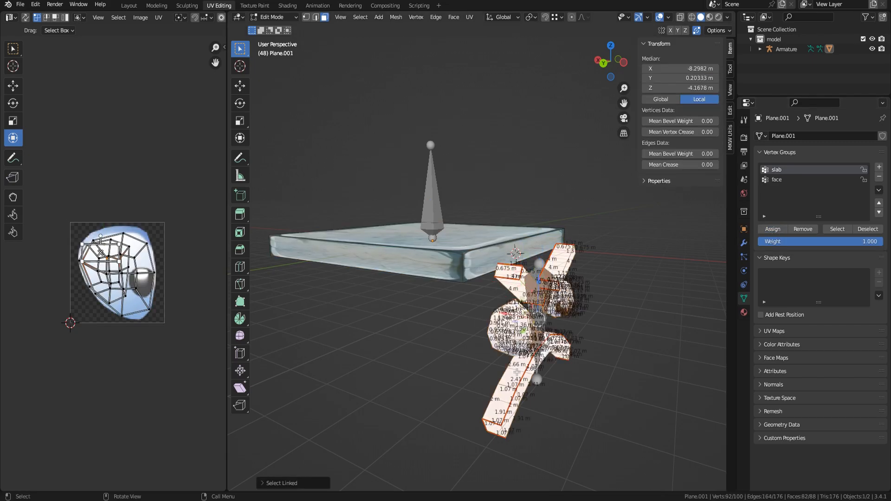
click(770, 180)
key(alt+a)
key(Tab)
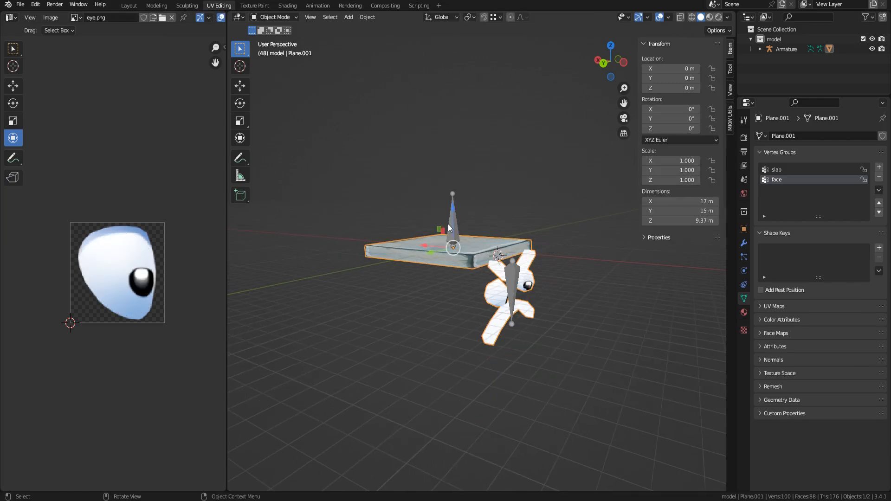
Test the rig in Pose Mode by moving the face bone and the slab bone, discarding the moves
click(448, 227)
click(284, 18)
click(277, 50)
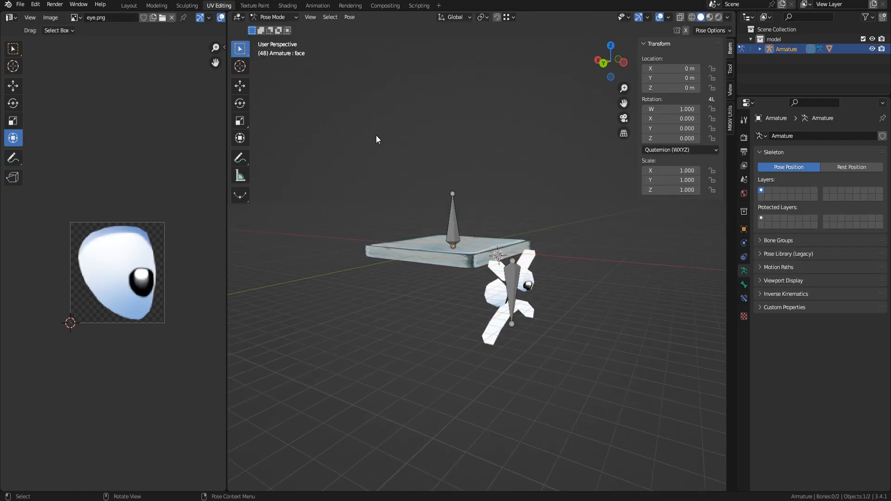
click(518, 284)
key(g)
click(525, 284)
click(447, 224)
key(g)
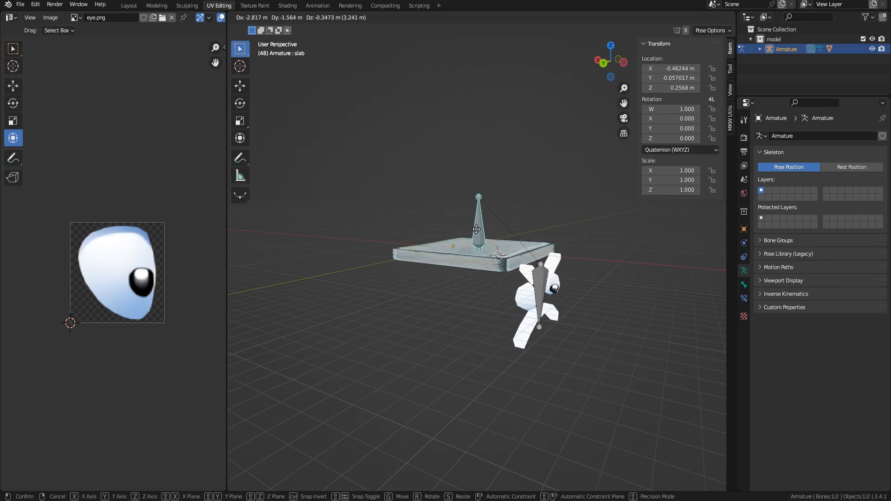
right_click(473, 237)
Return the armature to Object Mode and save floorTile.blend
click(447, 310)
middle_drag(447, 311, 437, 321)
key(Tab)
key(Tab)
click(273, 17)
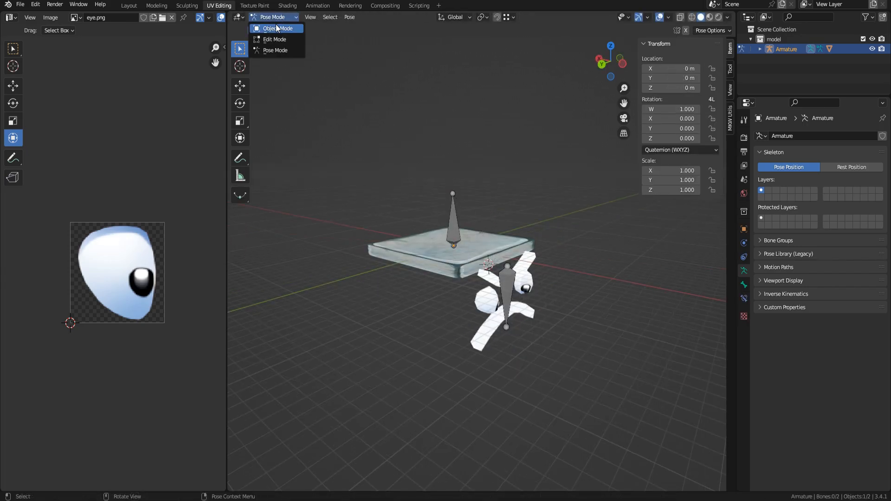
click(275, 28)
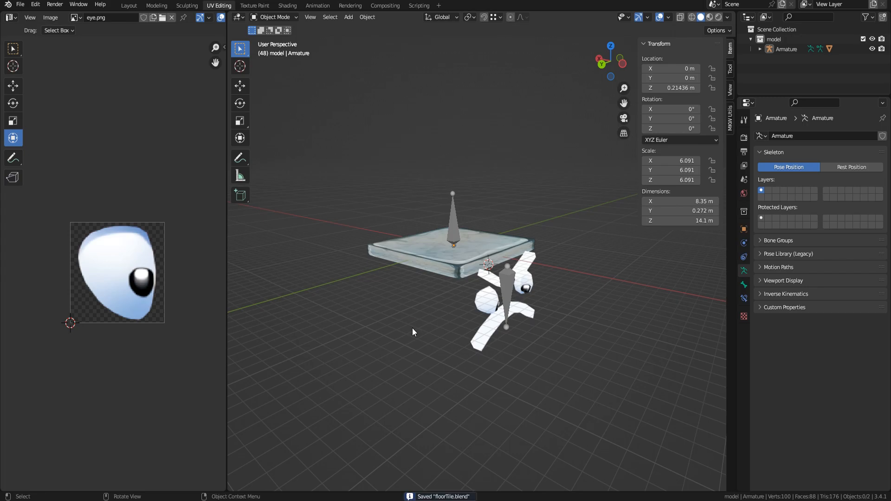
Separate the whole mesh Plane.001 by material
click(463, 250)
key(Tab)
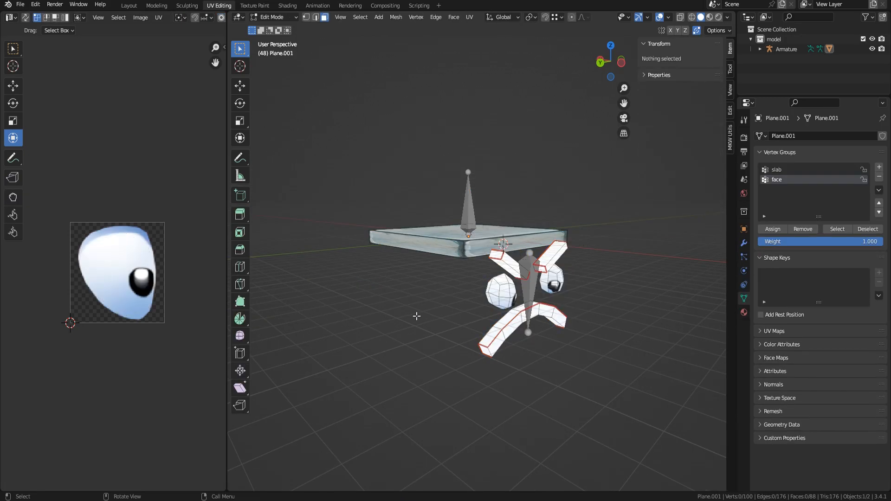
key(a)
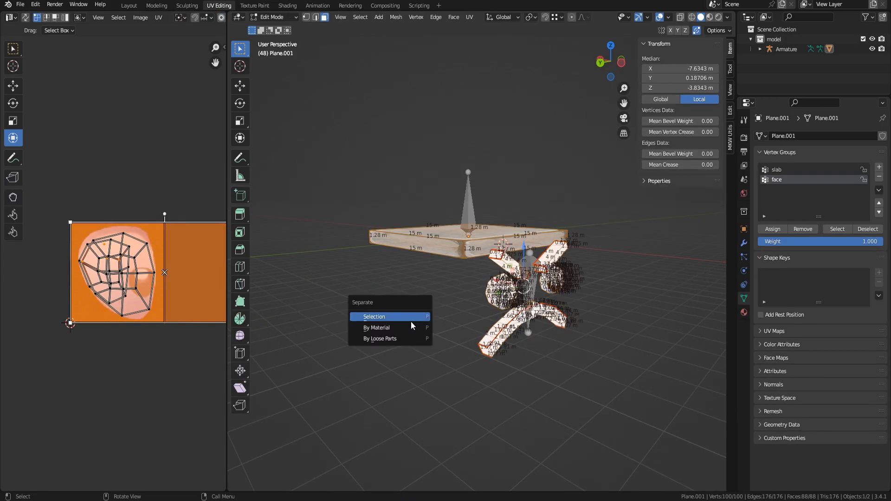
click(400, 325)
key(Tab)
Export all objects as floorTile.fbx to the floorTile folder in FBX format
key(a)
click(20, 7)
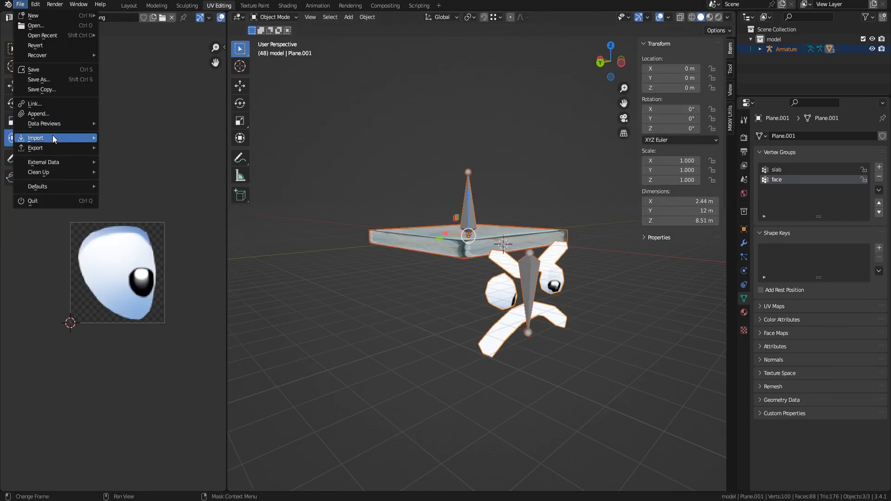
mouse_move(51, 148)
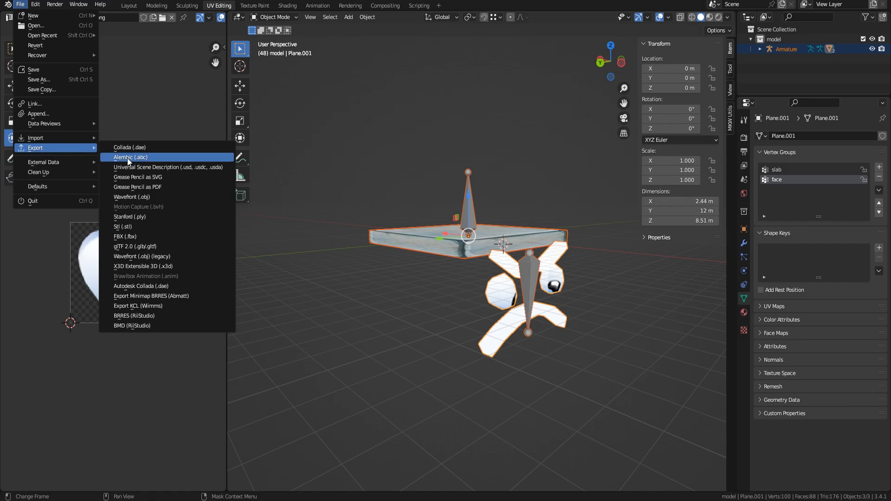
click(146, 238)
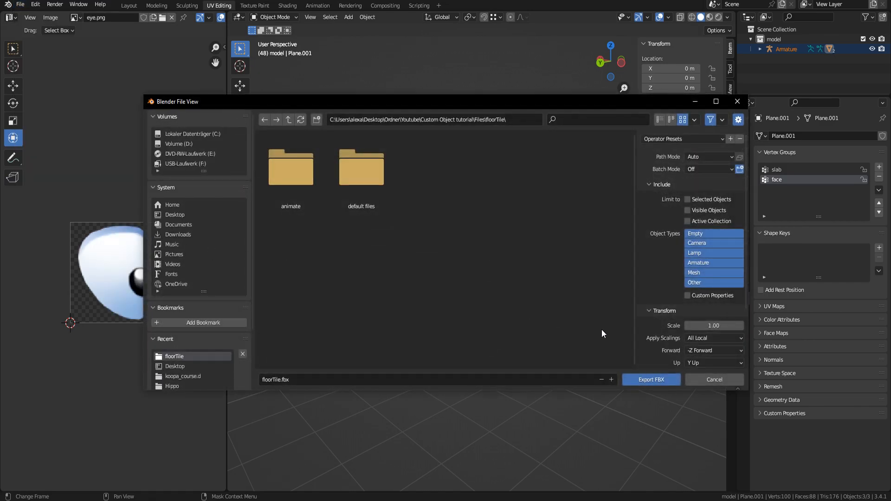
scroll(647, 354, down, 4)
scroll(659, 310, down, 3)
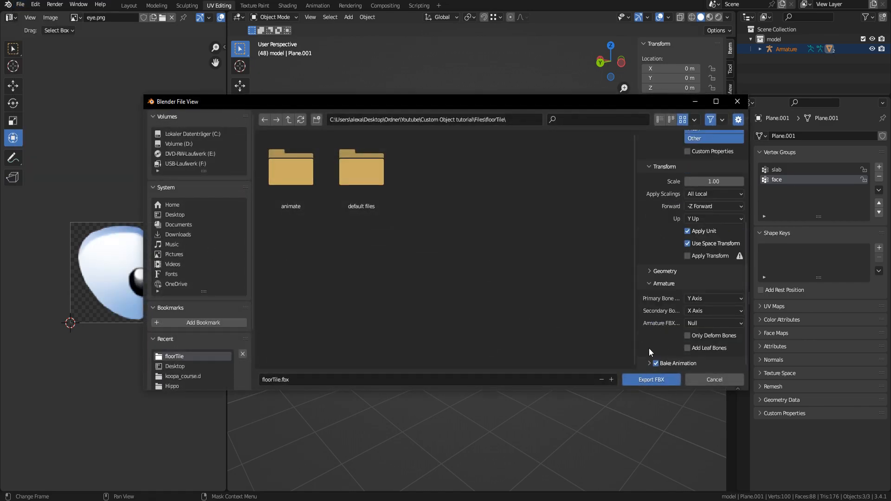
click(635, 381)
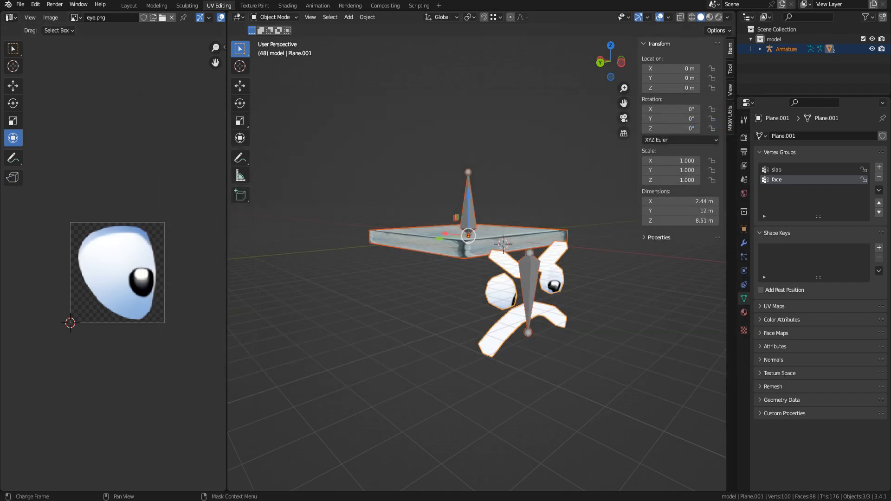
Switch to FBX Converter, convert floorTile.fbx to DAE Collada, and close the converter
key(alt+Tab)
key(super)
click(130, 445)
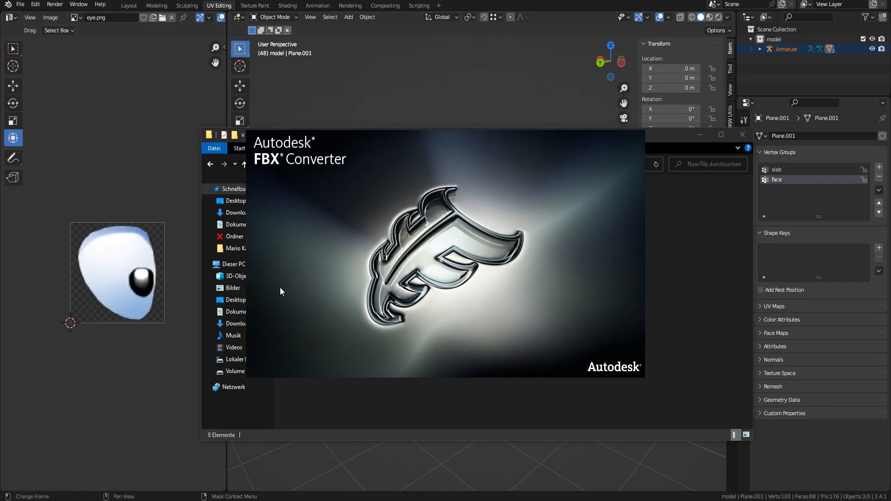
key(alt+Tab)
drag(304, 246, 144, 204)
click(420, 287)
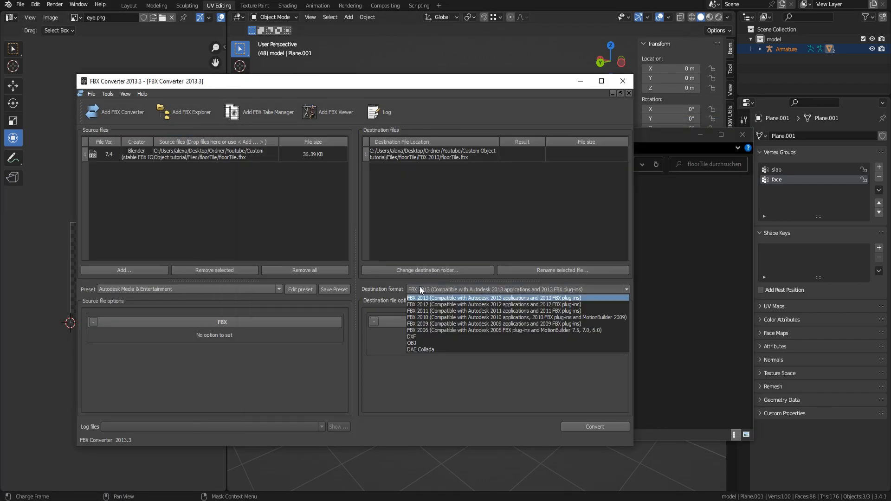
click(424, 349)
click(595, 427)
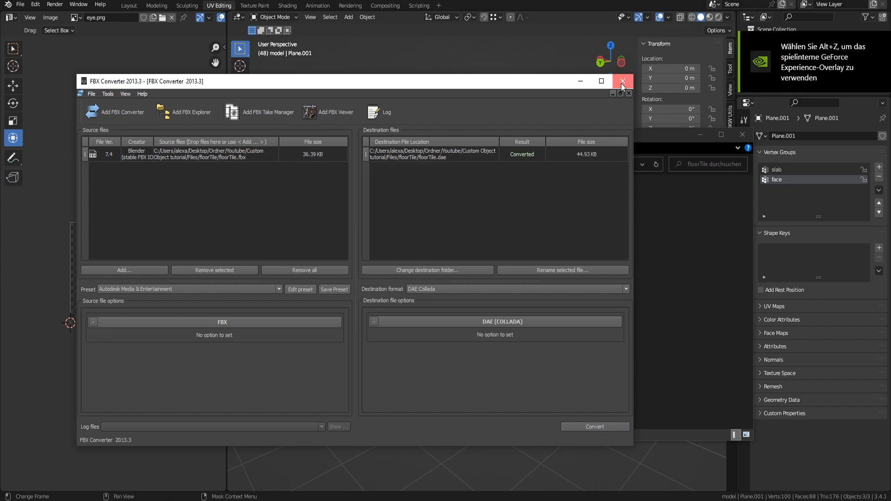
click(623, 80)
Open mare_a.brres in BrawlCrate and expand its 3DModels and Textures folders
click(320, 270)
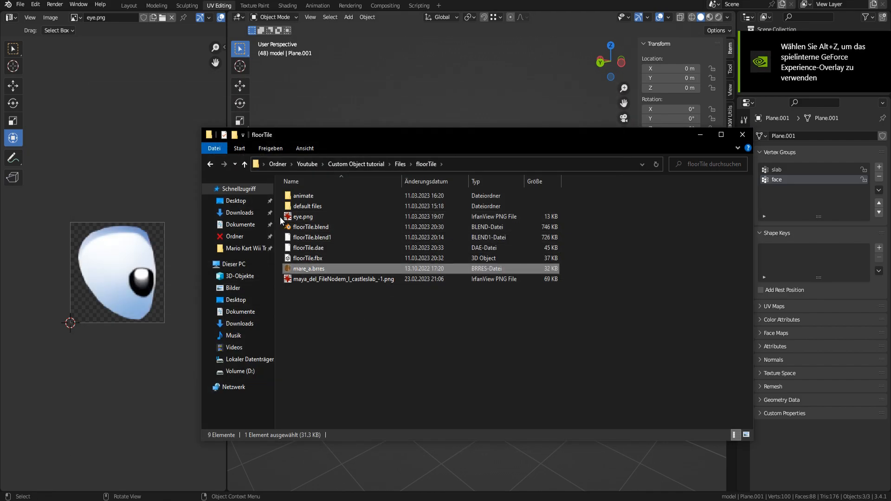
click(33, 46)
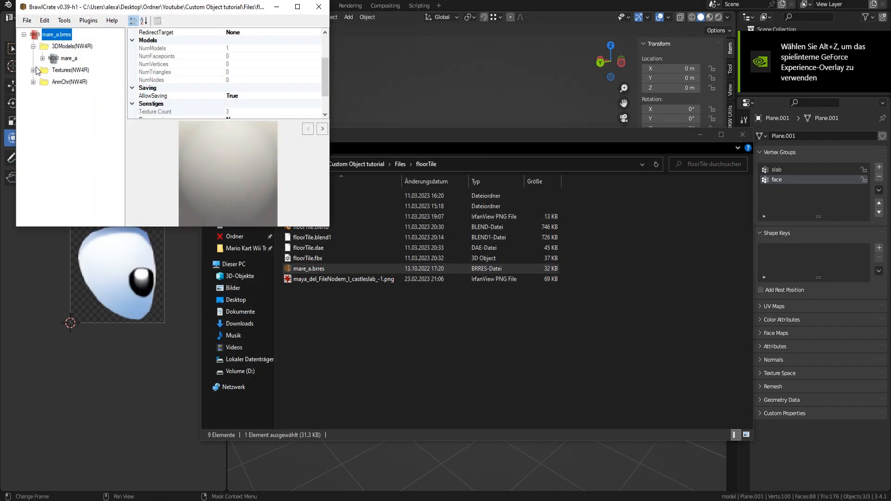
click(33, 70)
click(69, 58)
Preview the mare_a model and play its wait and clapping animations
right_click(70, 60)
click(92, 68)
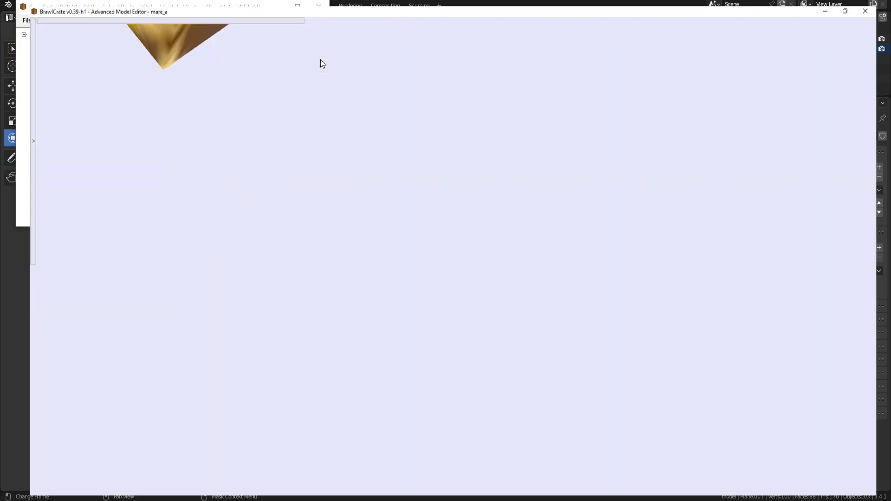
scroll(326, 105, down, 2)
scroll(329, 108, up, 3)
ctrl+right_drag(330, 108, 361, 174)
scroll(402, 179, down, 3)
click(3, 176)
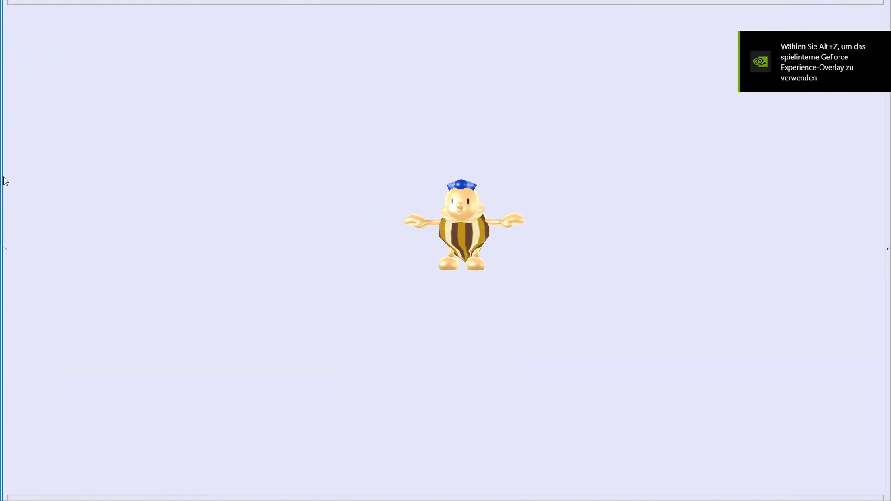
click(21, 60)
click(484, 498)
click(482, 496)
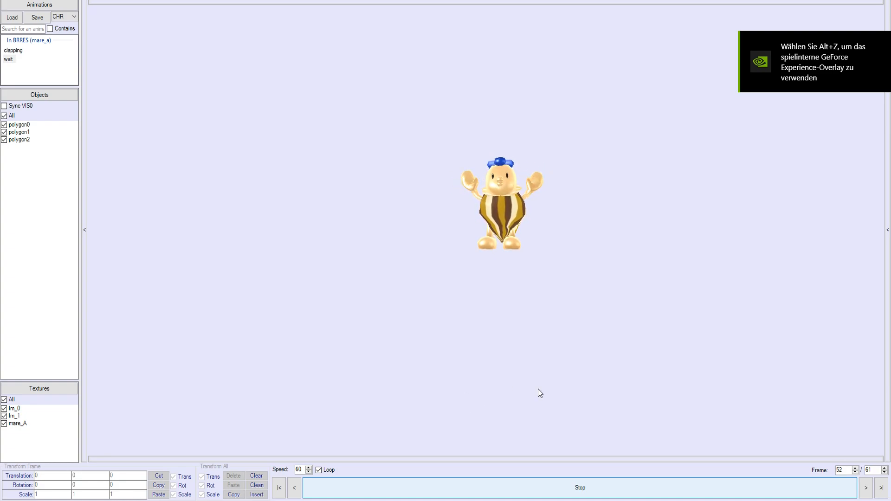
click(18, 51)
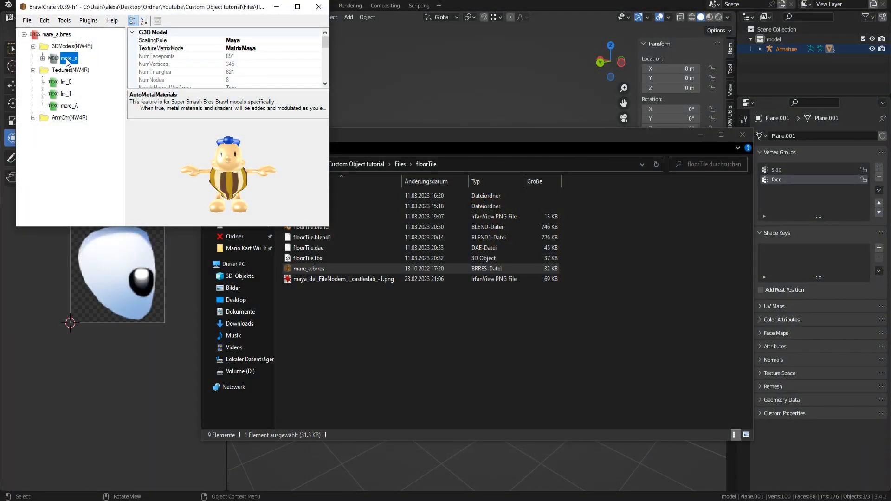
Replace the mare_a model with floorTile.dae, accepting the import settings
right_click(69, 62)
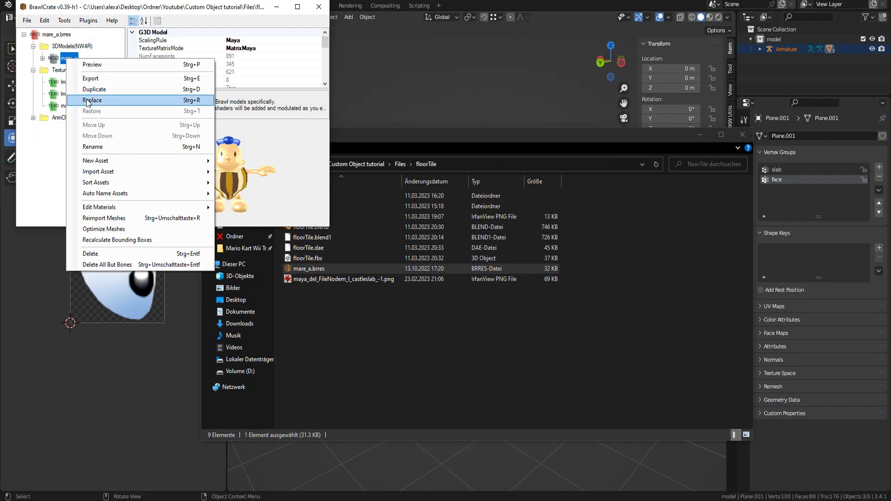
click(87, 99)
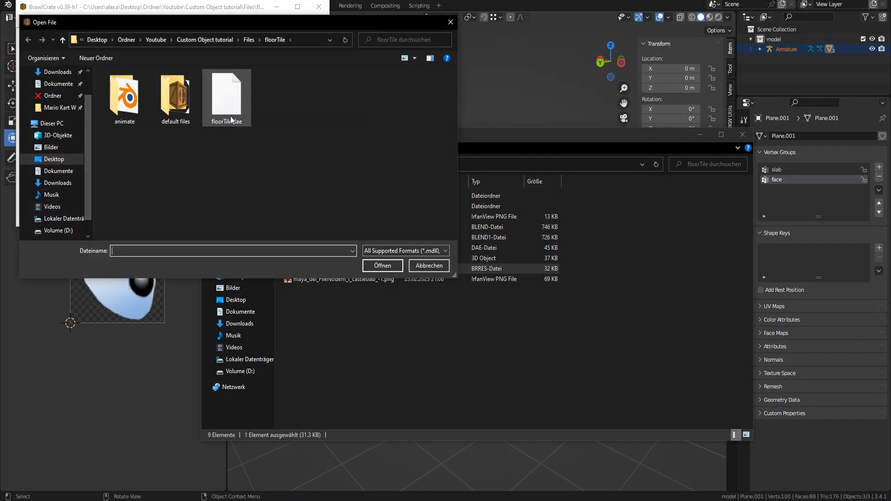
double_click(226, 98)
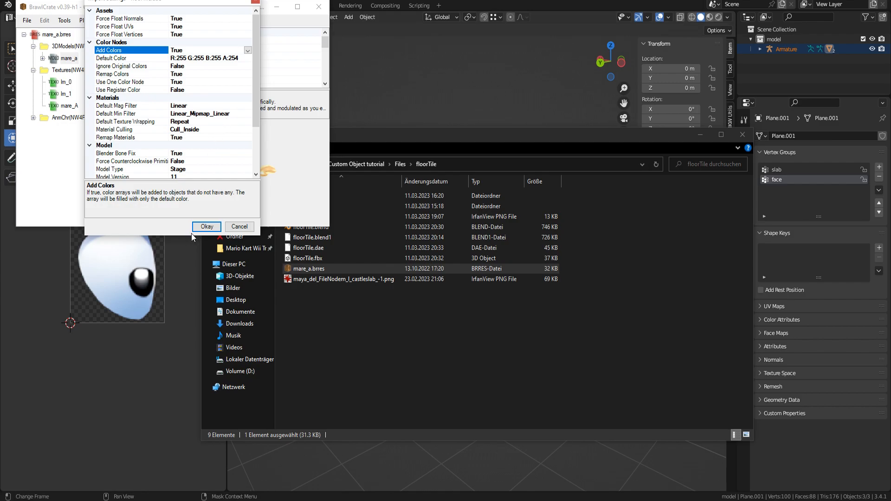
click(195, 228)
Import the eye.png texture into mare_a.brres in CMPR format with 2 MIP levels
right_click(70, 34)
mouse_move(91, 50)
click(183, 51)
double_click(224, 98)
click(262, 69)
click(266, 140)
click(238, 241)
Import the texture maya_del_FileNodem_l_castleslab_-1.png in CMPR format with 3 MIP levels
right_click(64, 34)
click(184, 52)
double_click(224, 108)
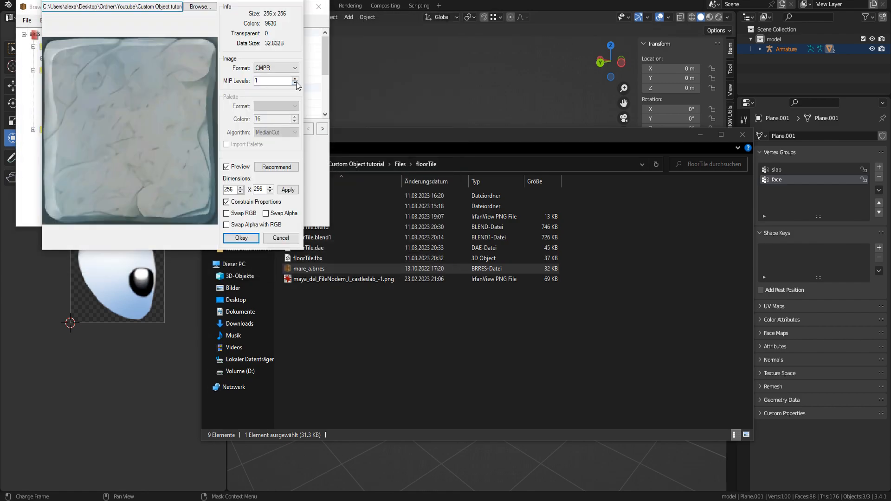
double_click(295, 79)
click(240, 238)
Delete the original textures lm_0, lm_1 and mare_A from the Textures folder
drag(111, 7, 150, 25)
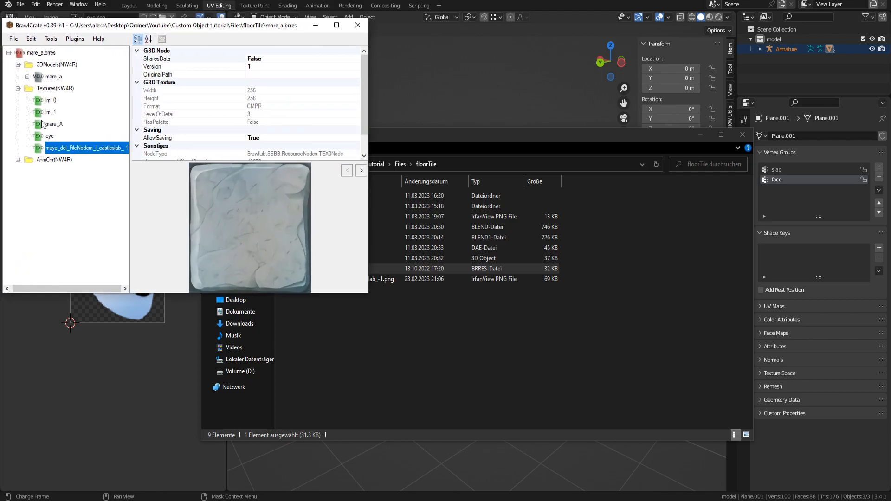
right_click(168, 136)
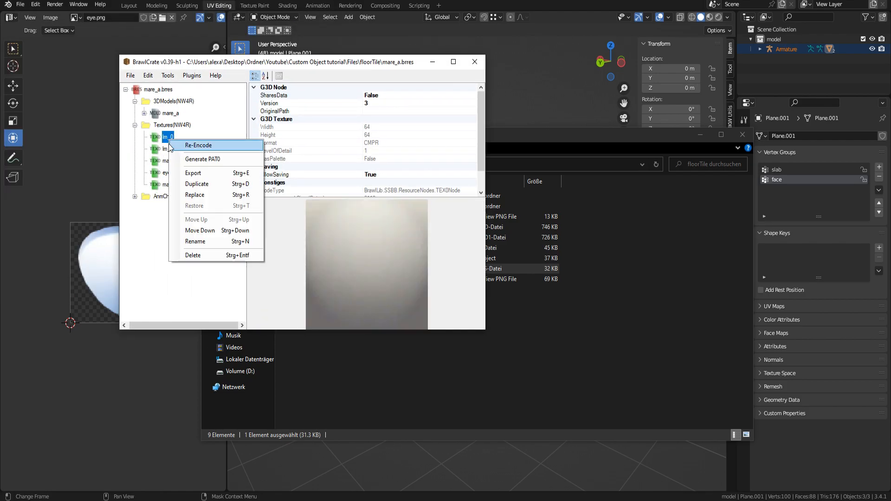
click(190, 252)
right_click(170, 137)
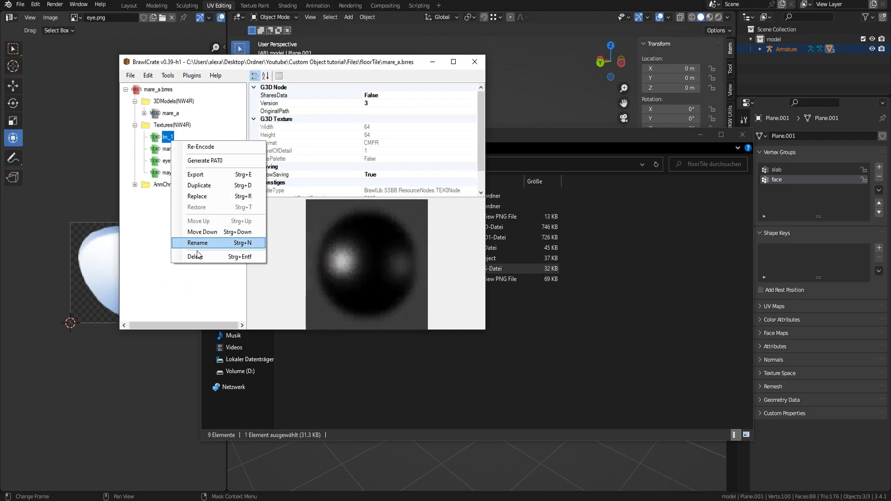
click(191, 254)
right_click(170, 139)
click(190, 257)
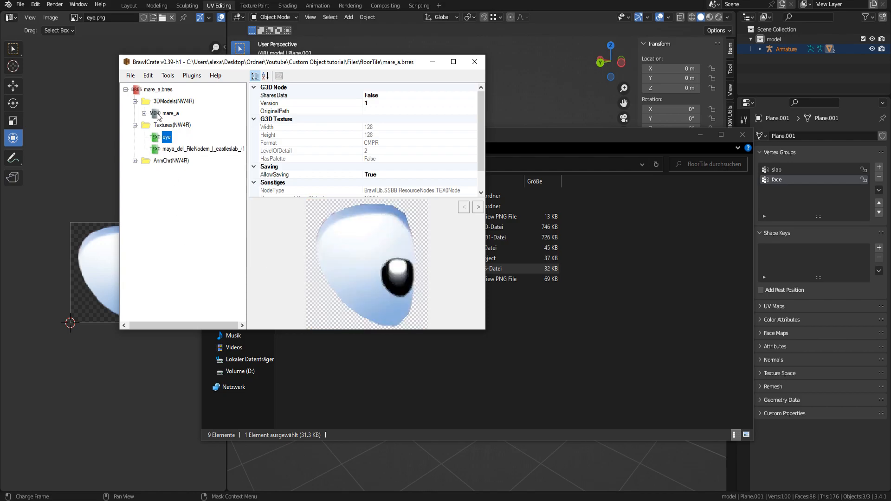
Inspect the LightSetIndex property of the eye and tiles materials in the mare_a model
click(161, 114)
click(144, 113)
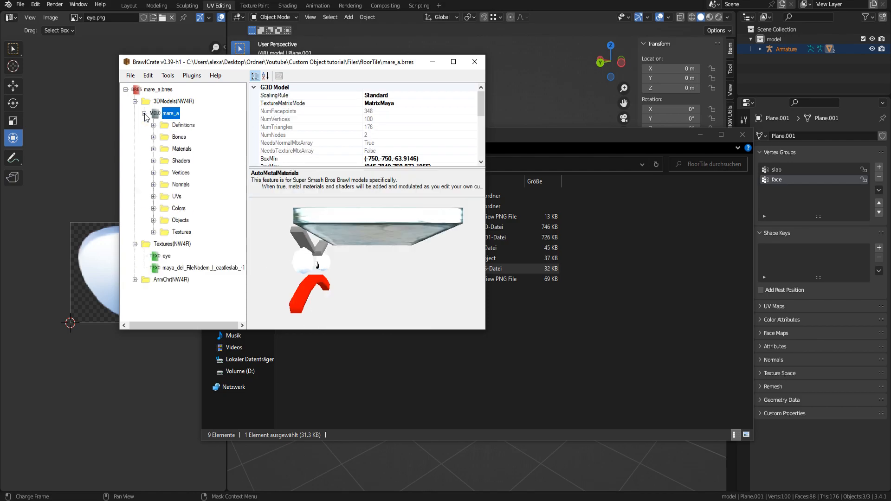
click(153, 149)
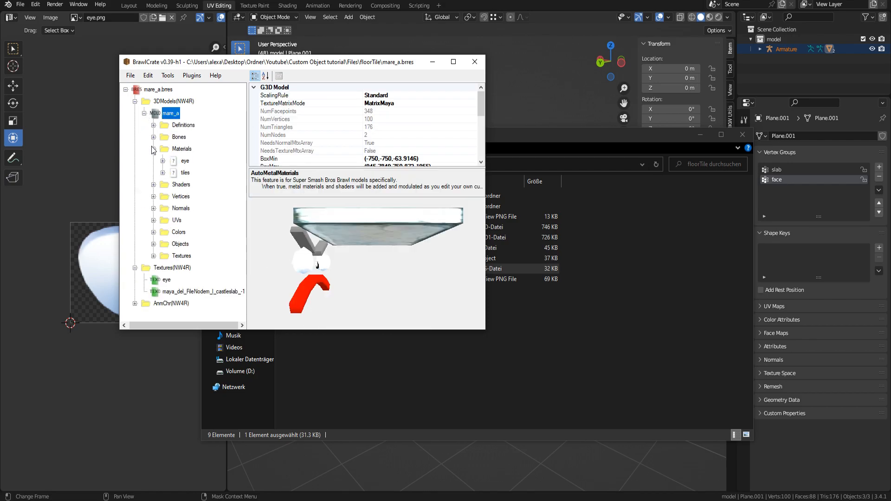
click(182, 161)
scroll(386, 160, down, 12)
click(377, 134)
click(185, 173)
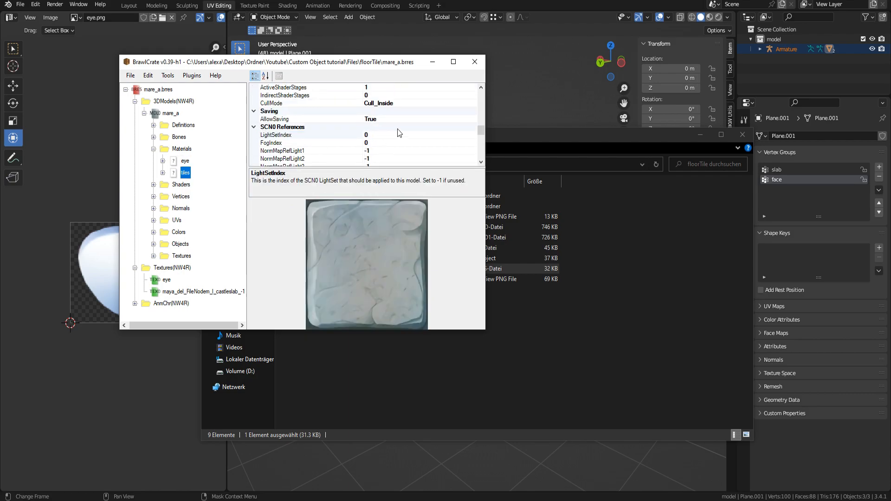
key(Right)
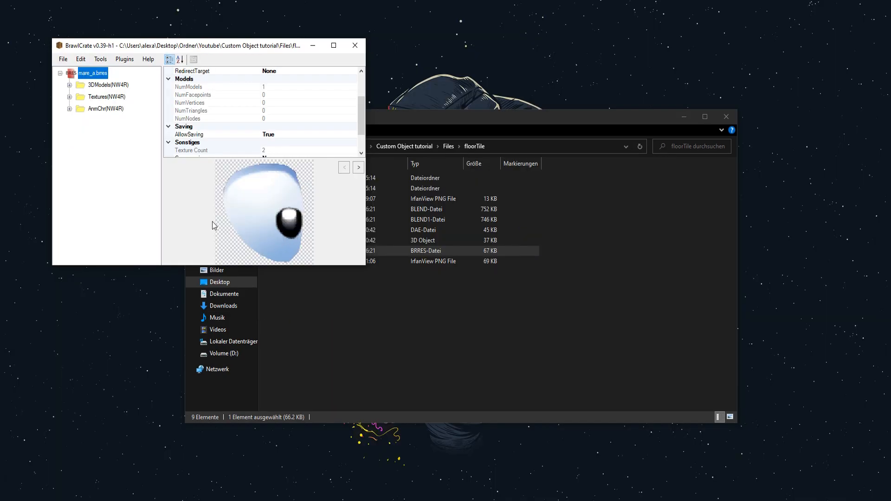
Export the mare_a model as mare_a.dae into the animate folder and close BrawlCrate
click(69, 85)
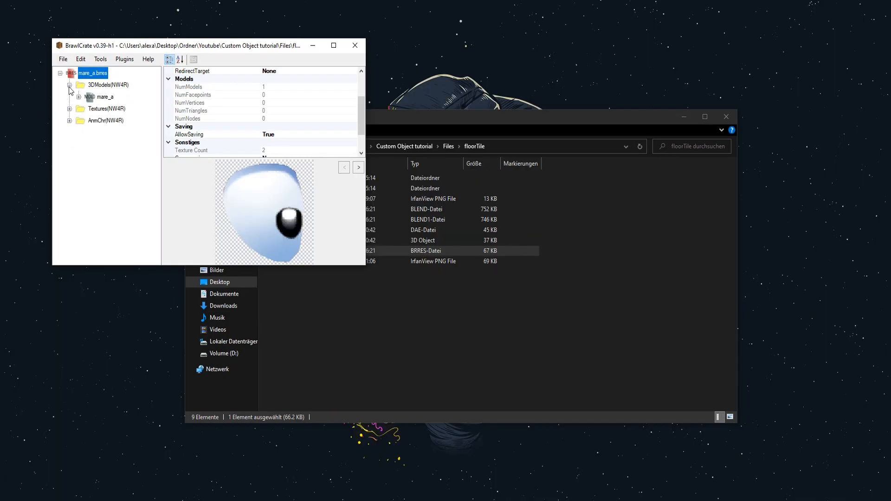
right_click(98, 98)
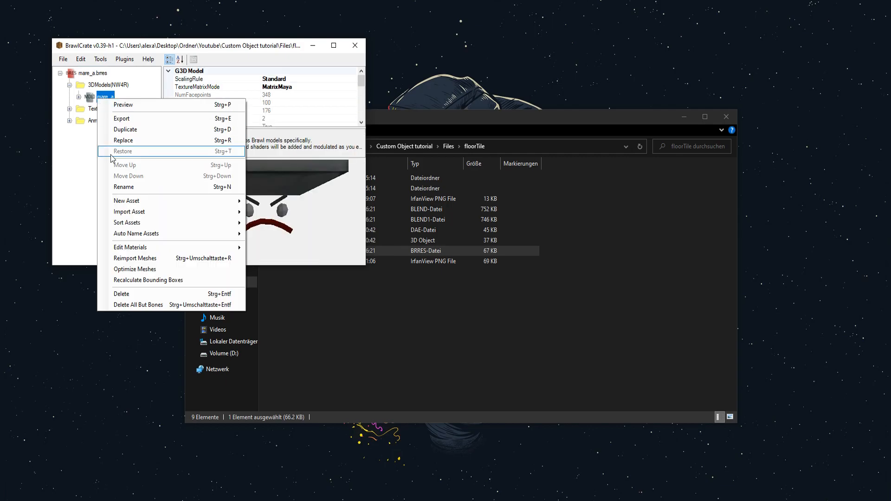
click(133, 119)
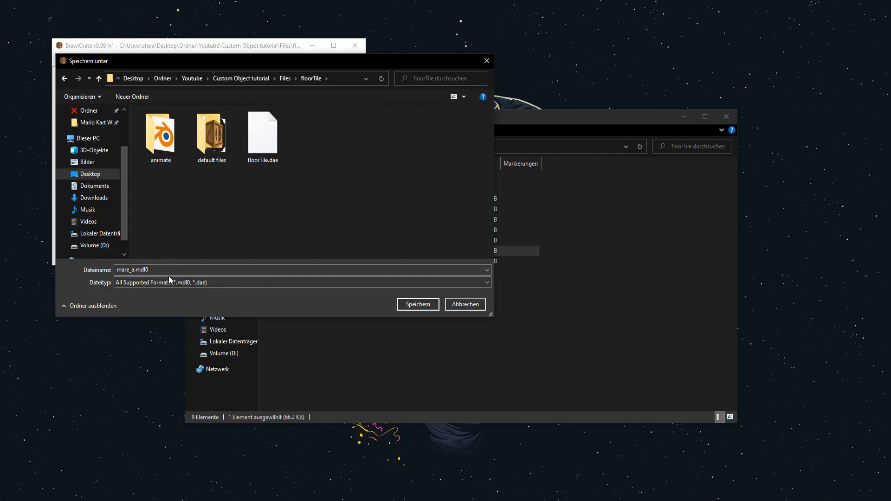
double_click(160, 137)
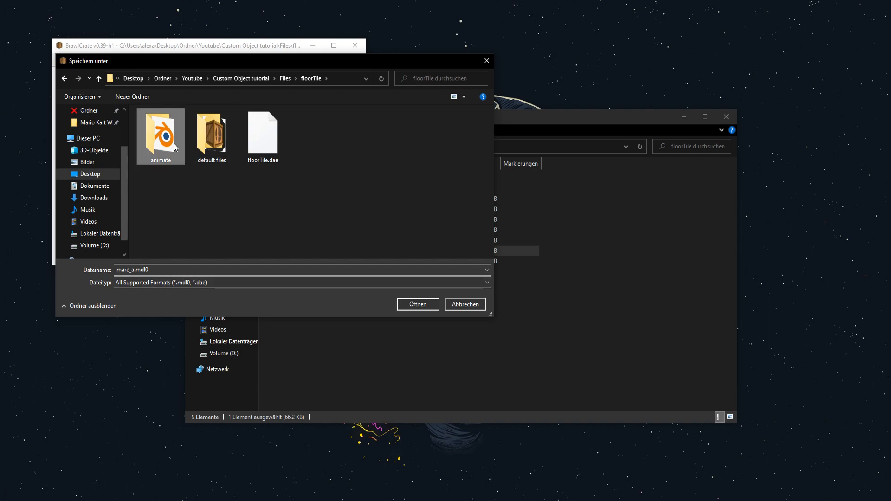
click(166, 281)
click(134, 307)
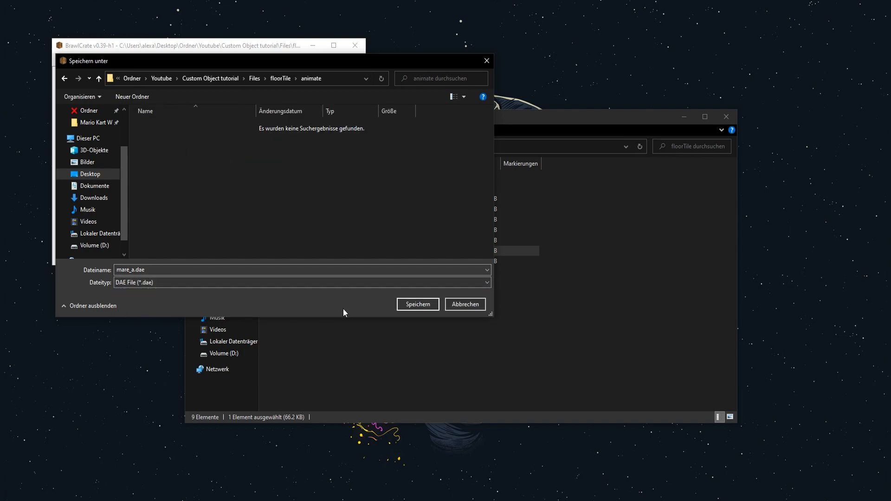
click(417, 304)
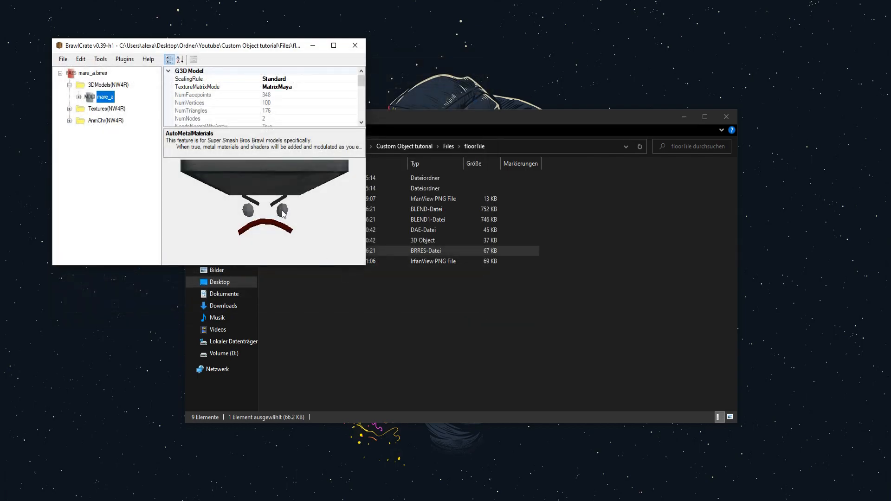
click(355, 45)
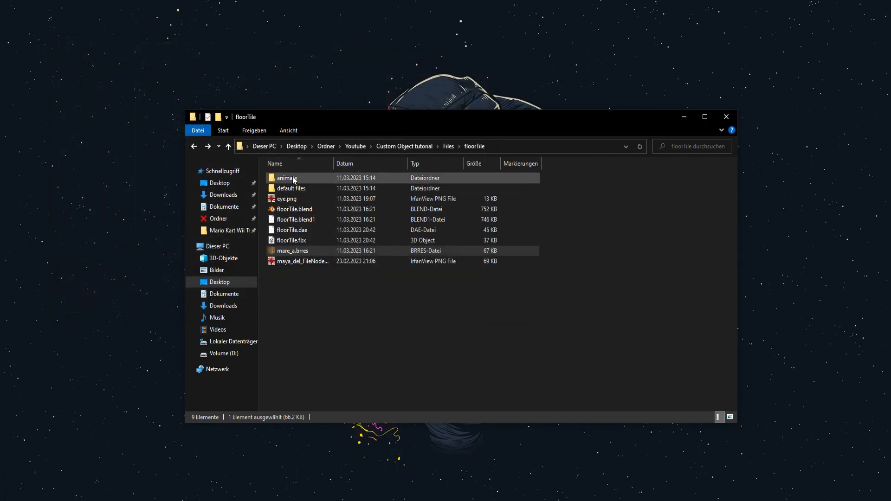
Copy eye.png and the castleslab texture from the floorTile folder into its animate subfolder
double_click(292, 178)
key(alt+Left)
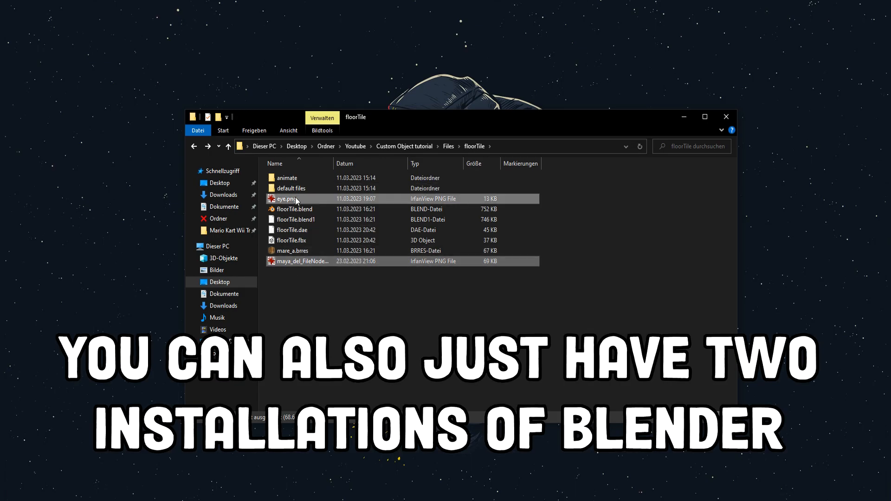
double_click(301, 178)
key(ctrl+v)
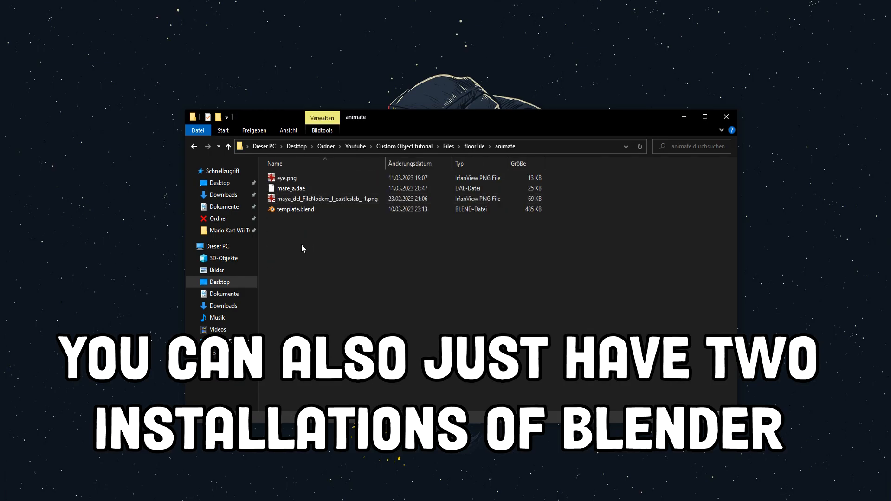
Open template.blend in Blender and import mare_a.dae with the Brawlbox Collada importer
click(307, 211)
double_click(308, 211)
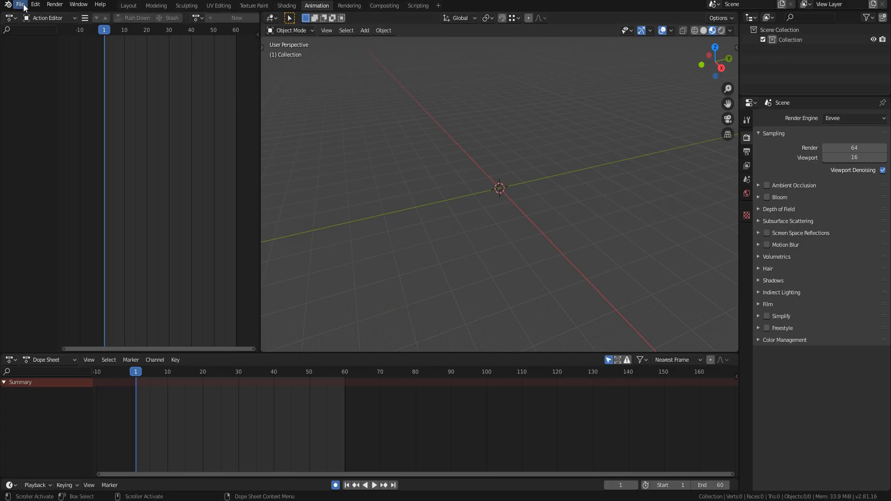
click(24, 8)
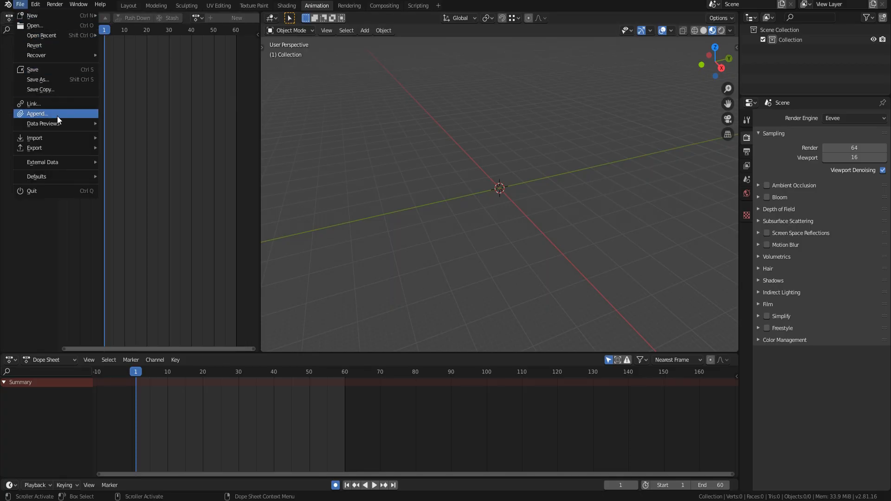
mouse_move(57, 137)
click(136, 257)
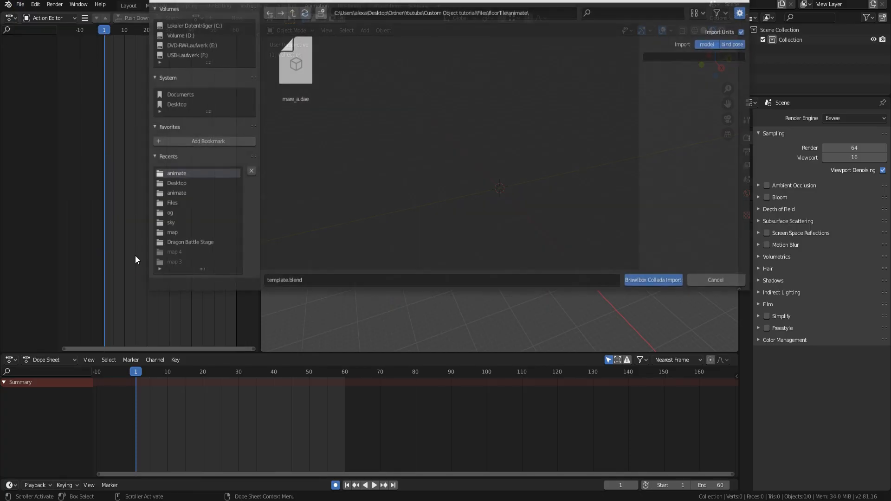
double_click(306, 99)
Examine the imported slab, its face and the armature from several angles and distances
scroll(480, 216, down, 3)
mouse_move(496, 194)
middle_down()
mouse_move(450, 183)
mouse_move(492, 179)
mouse_move(485, 185)
middle_up()
scroll(492, 180, up, 4)
scroll(486, 186, down, 3)
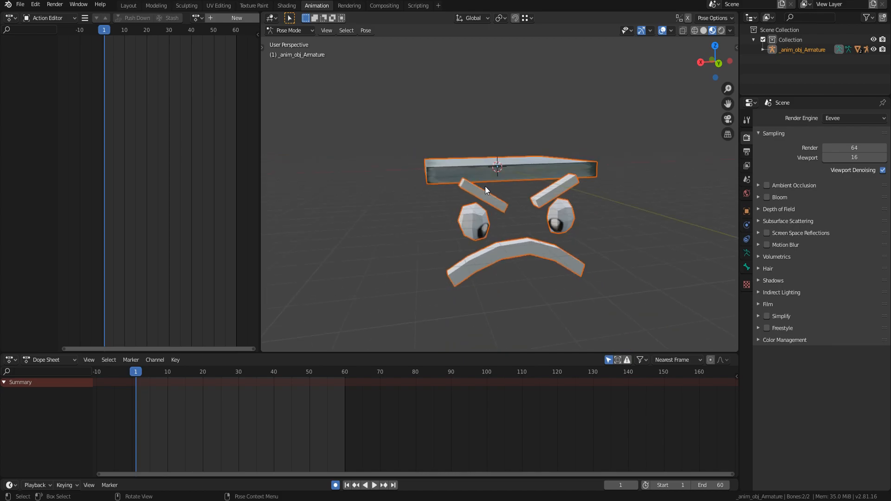
scroll(460, 204, up, 2)
scroll(449, 207, up, 6)
shift+middle_drag(450, 186, 521, 252)
scroll(466, 240, down, 5)
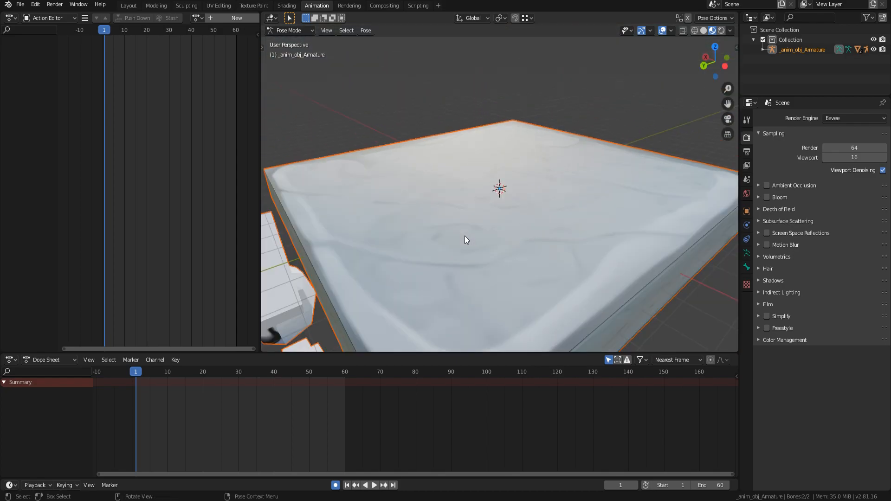
scroll(457, 227, down, 6)
middle_drag(457, 228, 519, 231)
scroll(508, 232, up, 2)
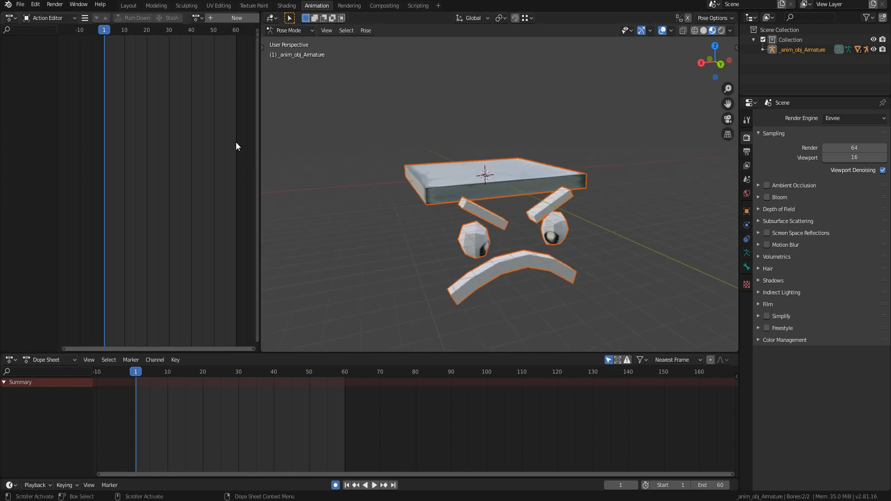
Create an action named wait for the armature and set the animation's end frame to 20
click(226, 19)
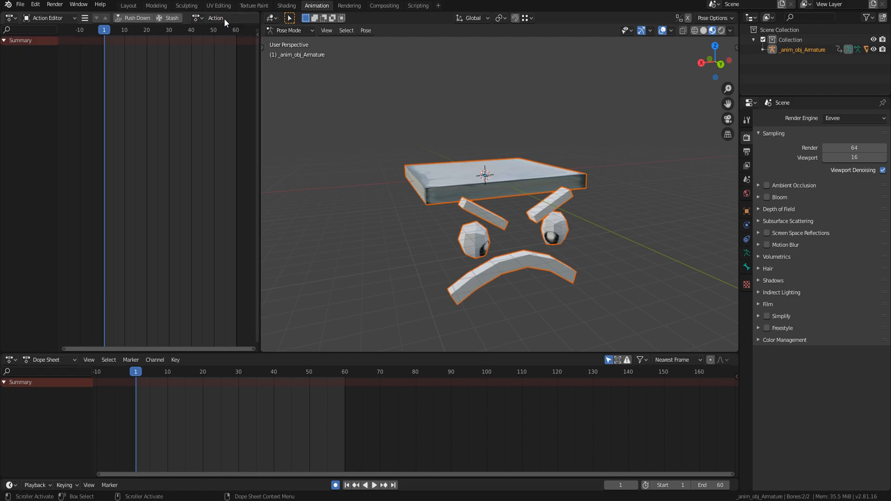
double_click(224, 19)
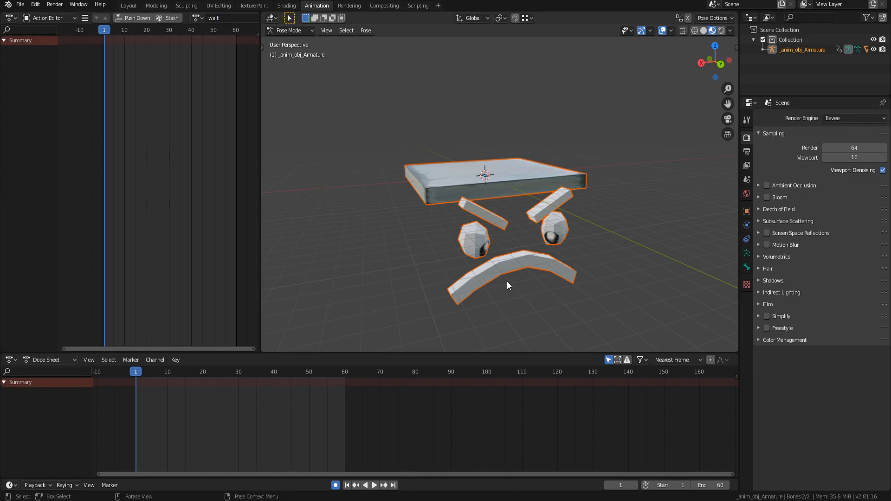
click(715, 484)
text(20)
key(Return)
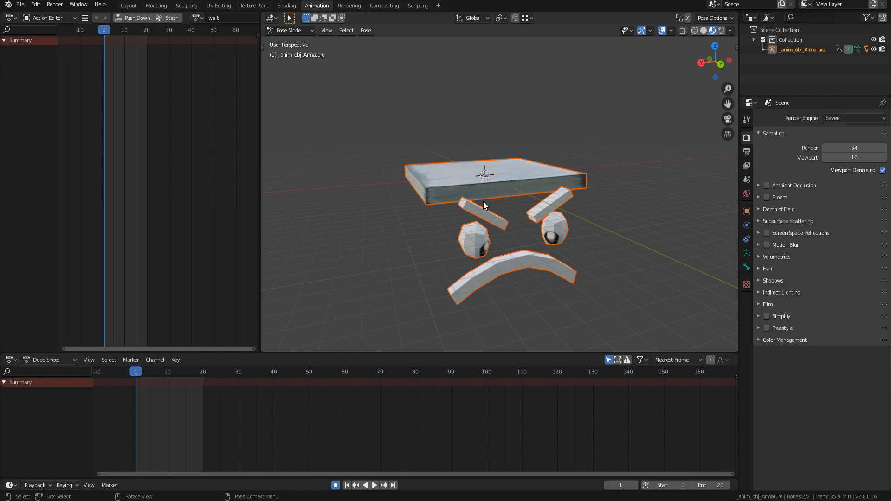
Record keyframes for the slab and face bones at frame 1 of the wait action, keeping the rest pose
key(g)
click(429, 231)
scroll(443, 211, up, 8)
shift+middle_drag(469, 163, 437, 302)
scroll(437, 302, up, 2)
click(438, 301)
key(g)
click(438, 301)
Record rest-pose keyframes for the face and slab bones at frame 20 of the wait action, and deselect the bones
click(203, 373)
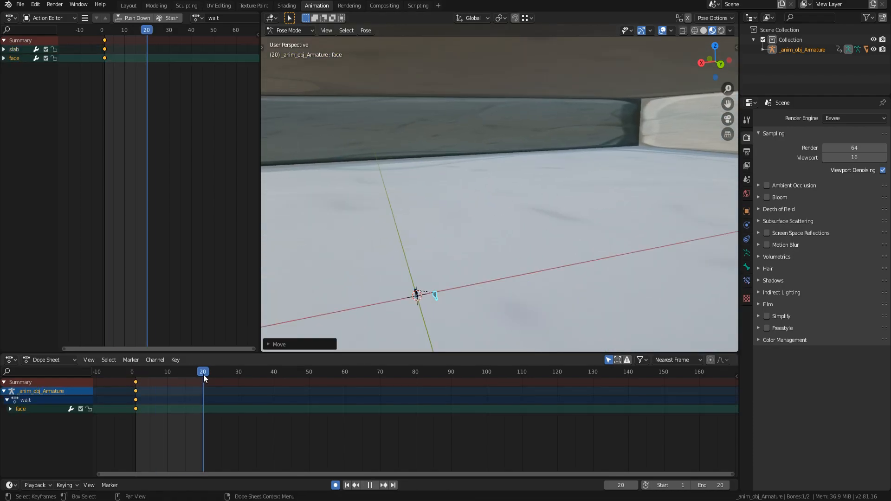
key(g)
click(417, 296)
key(g)
click(335, 285)
scroll(400, 261, down, 10)
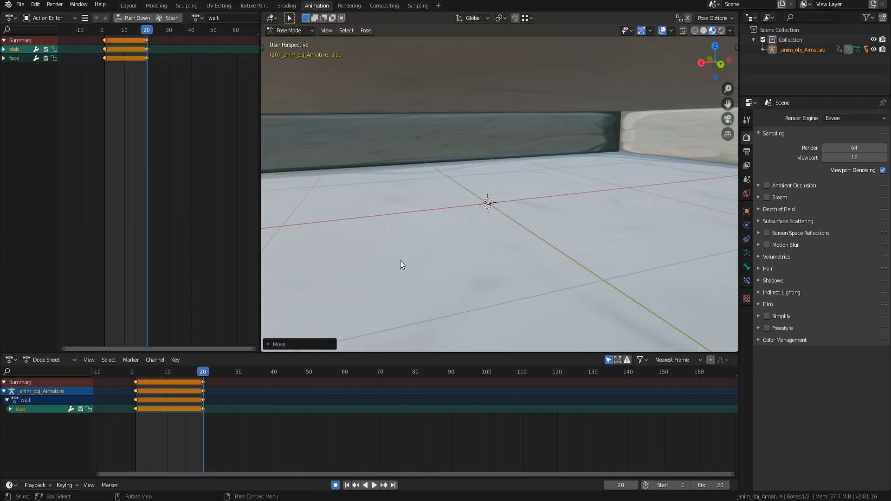
scroll(407, 257, down, 2)
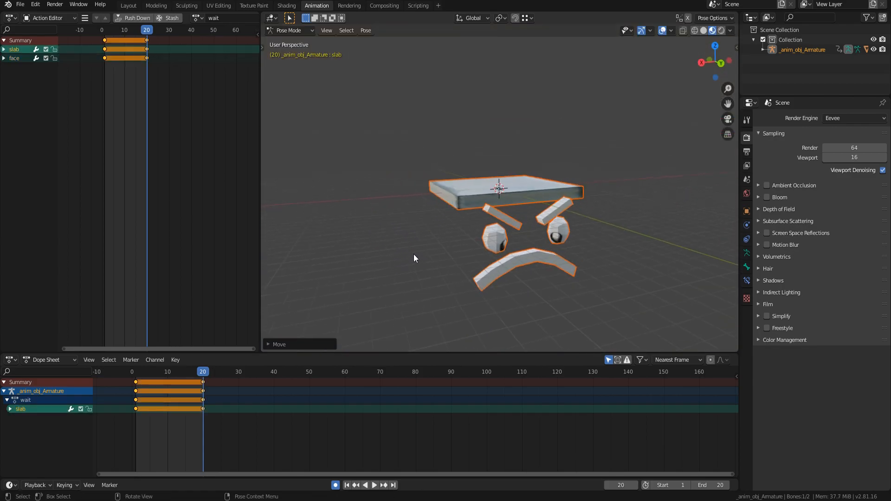
click(390, 246)
Widen the Action Editor and create a new action named clapping
click(196, 17)
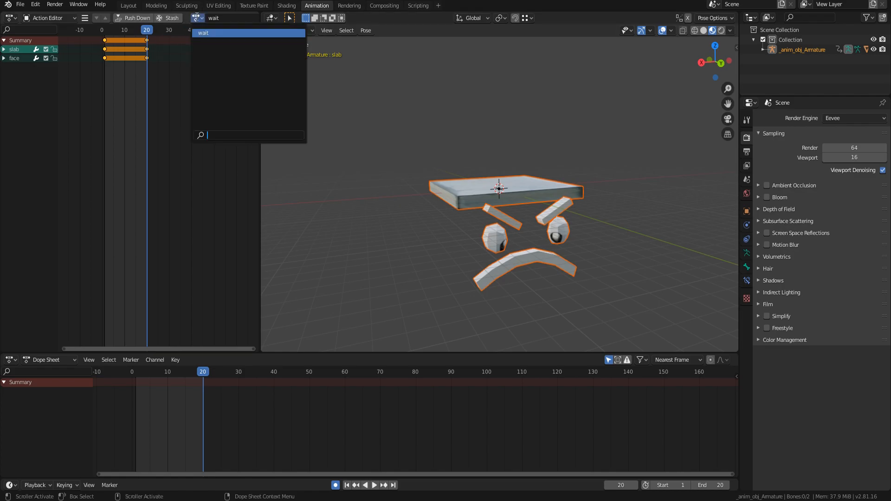
drag(260, 89, 343, 88)
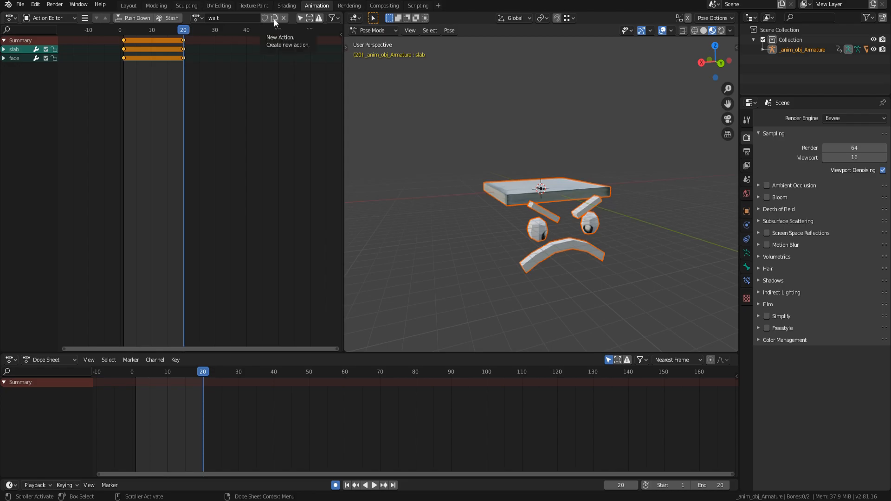
click(273, 18)
click(240, 18)
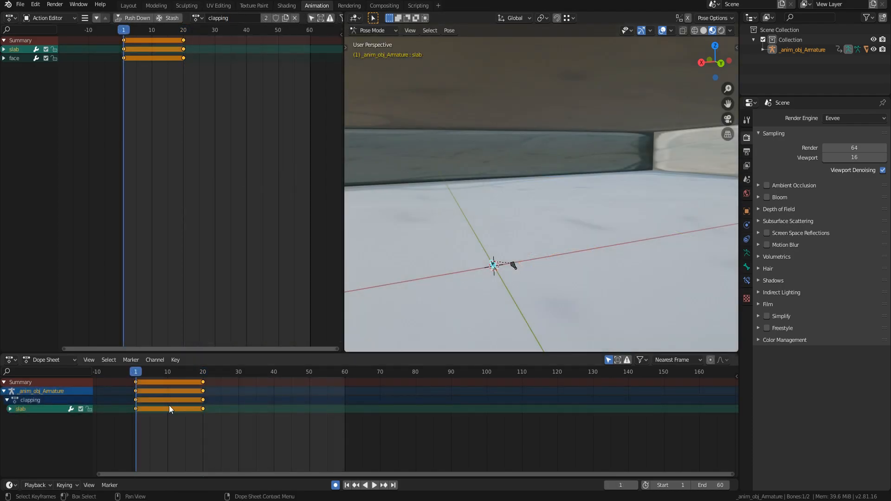
Delete the copied slab and face keyframes from the clapping action
click(135, 408)
click(202, 408)
key(x)
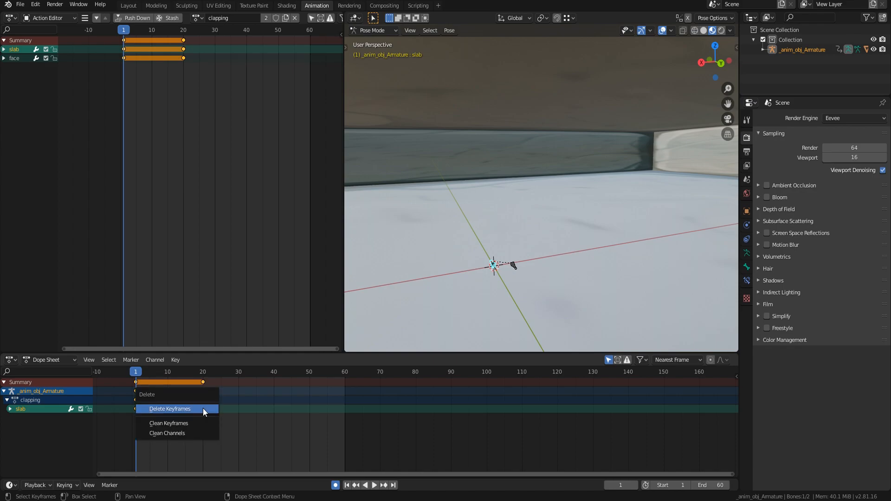
click(202, 409)
click(512, 265)
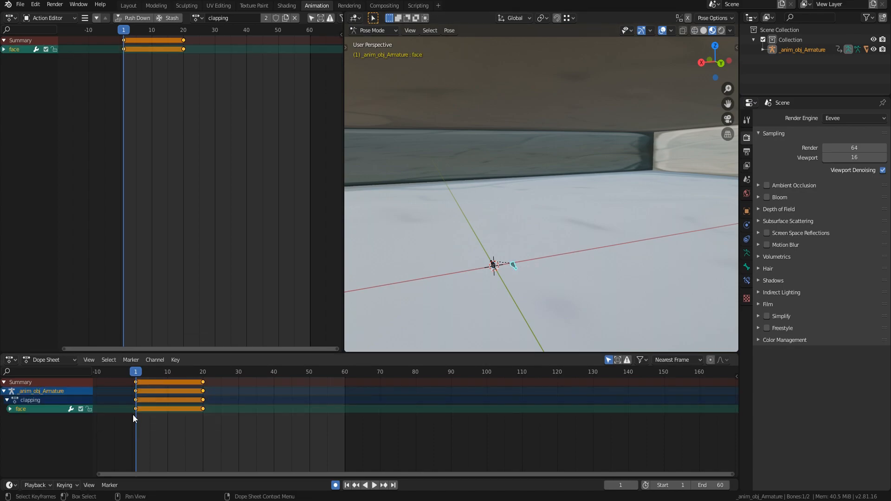
key(a)
key(x)
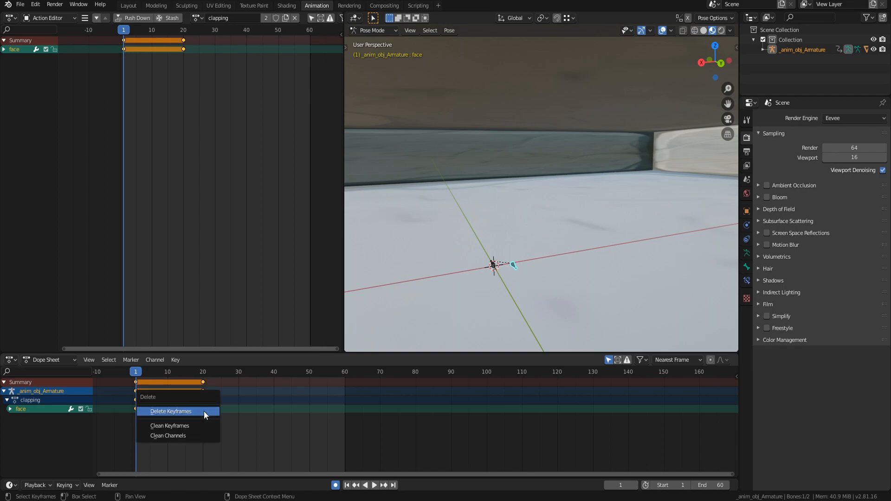
click(204, 411)
Select the slab bone, switch to the wait action to check its keyframes, and return to the clapping action
click(492, 266)
click(196, 18)
click(205, 42)
click(196, 18)
click(201, 32)
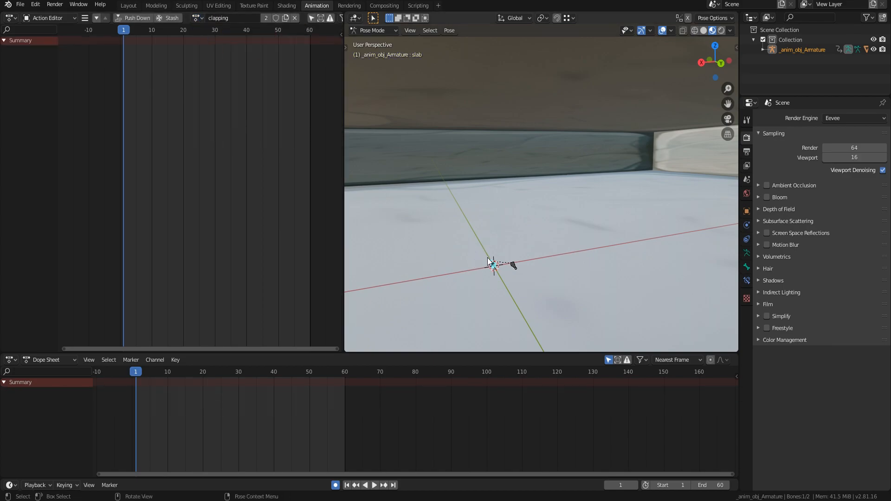
Keyframe the face and slab bones in their rest pose at frame 1 of the clapping action
click(514, 263)
drag(494, 277, 492, 272)
click(494, 266)
key(KP_Decimal)
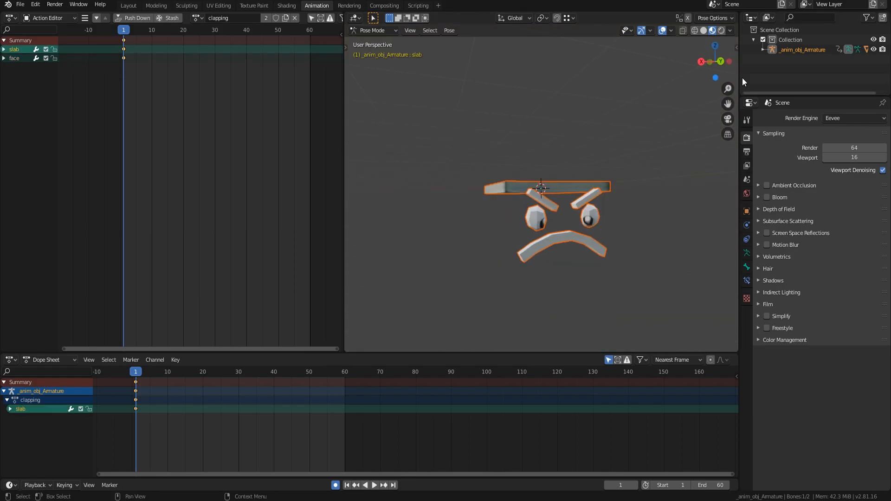
At frame 30 of the clapping action, raise the slab bone about 4.8 m along global Z in the back view
click(722, 61)
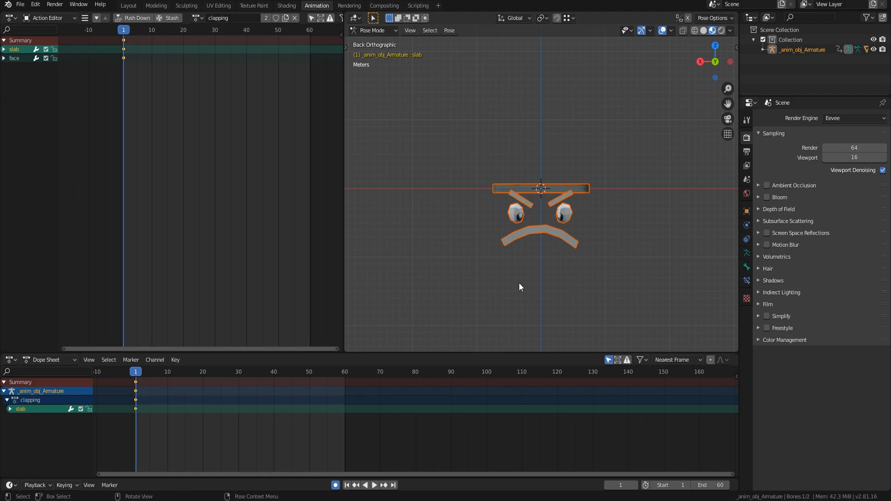
drag(134, 371, 238, 375)
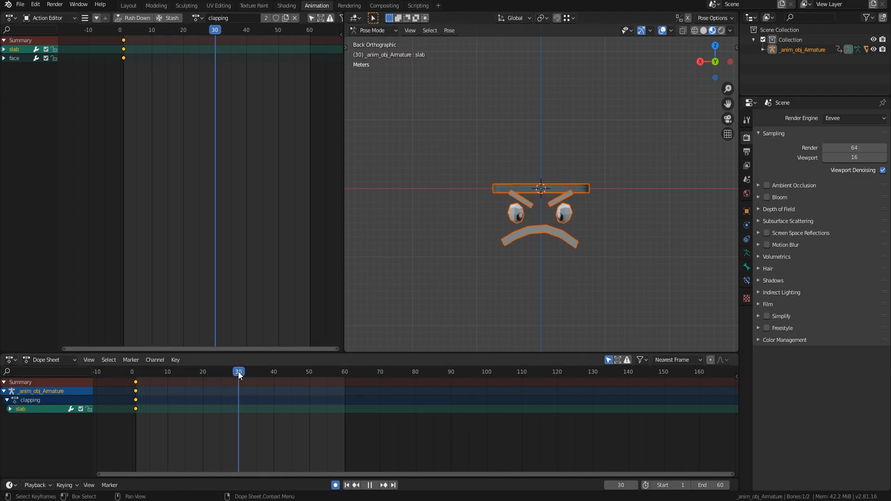
key(g)
key(z)
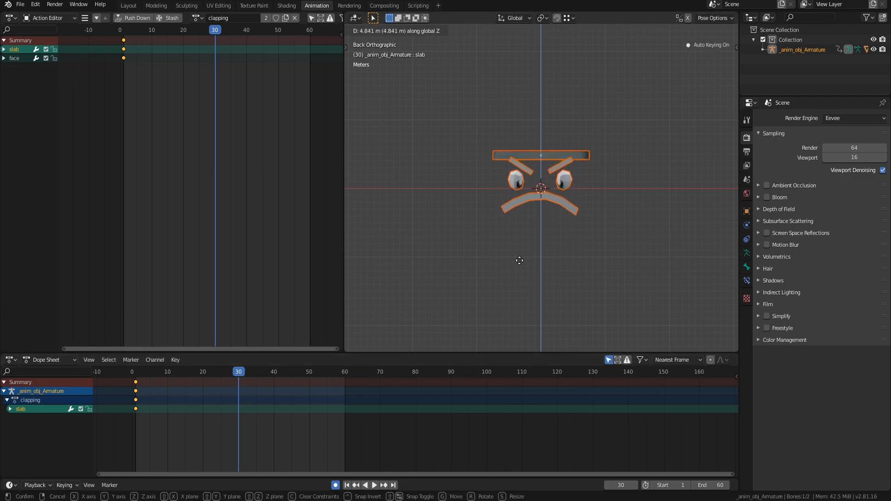
click(507, 260)
Select the face bone and reposition it at frame 30 of the clapping action
middle_drag(506, 259, 524, 274)
scroll(534, 229, up, 7)
middle_drag(534, 228, 493, 185)
scroll(494, 186, down, 3)
click(601, 234)
scroll(599, 235, down, 6)
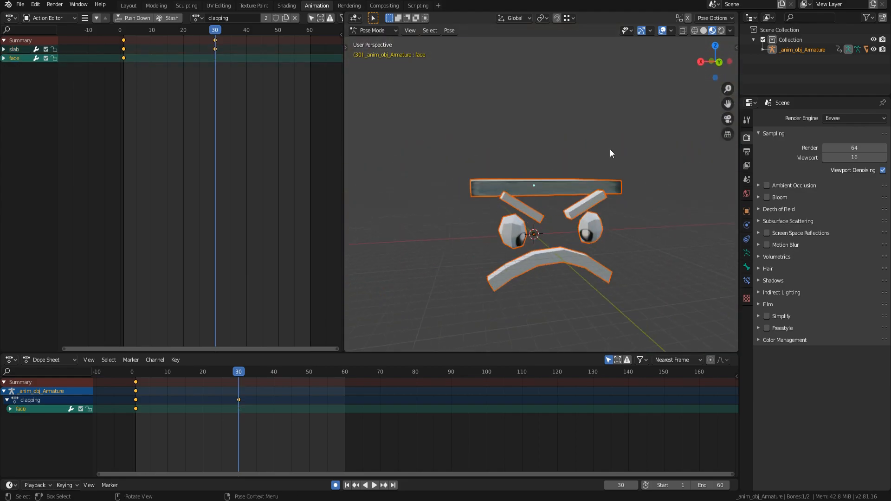
key(ctrl+KP_1)
key(g)
click(501, 290)
middle_drag(501, 291, 521, 221)
Check the rest pose at frame 1, then shift the face bone along global Z at frame 30
click(135, 375)
click(722, 63)
drag(217, 376, 238, 376)
key(g)
key(z)
shift+middle_drag(474, 195, 556, 239)
click(486, 218)
Select the slab bone and adjust its height along global Z at frame 30
click(560, 240)
scroll(560, 241, down, 5)
click(717, 64)
key(g)
key(z)
click(564, 270)
Set the animation's end frame to 30 and play back the clapping action
middle_drag(505, 251, 569, 284)
scroll(538, 258, down, 4)
scroll(534, 251, up, 2)
double_click(715, 485)
text(30)
key(Return)
click(373, 485)
click(372, 486)
scroll(546, 250, down, 2)
middle_drag(531, 250, 522, 241)
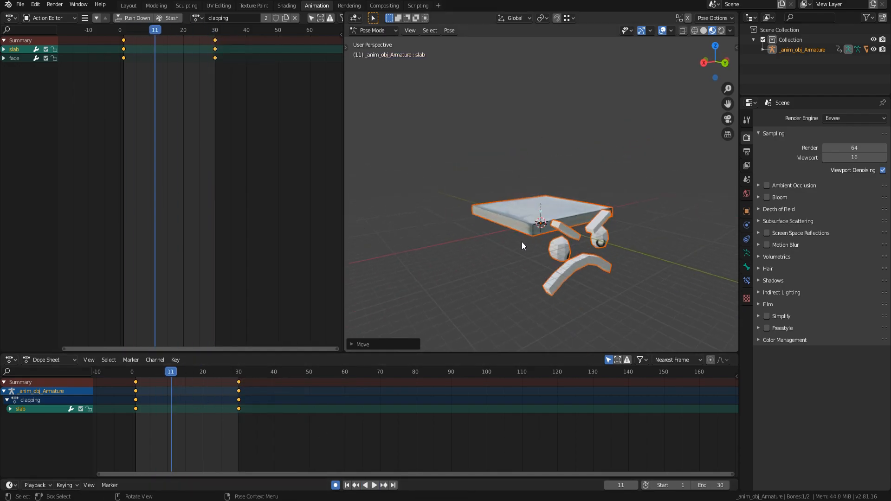
Save the Blender file, return to frame 1 and export the clapping action as clapping.anim for BrawlBox
key(ctrl+s)
click(124, 35)
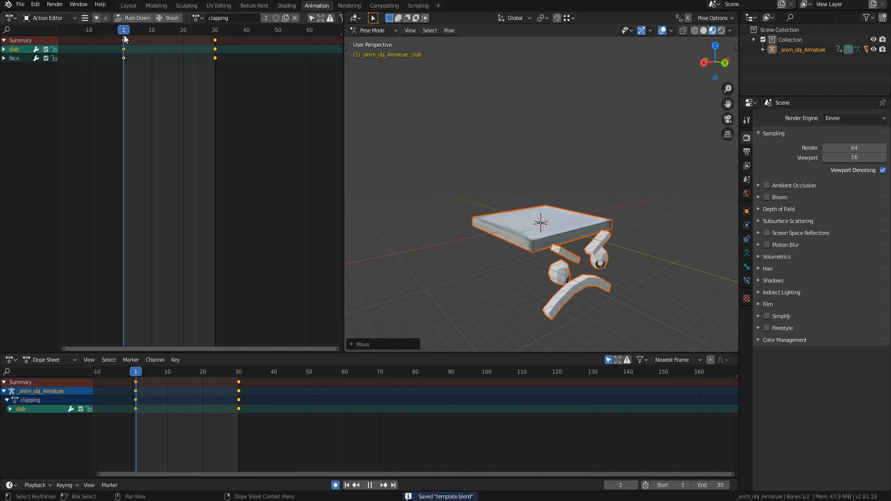
click(20, 5)
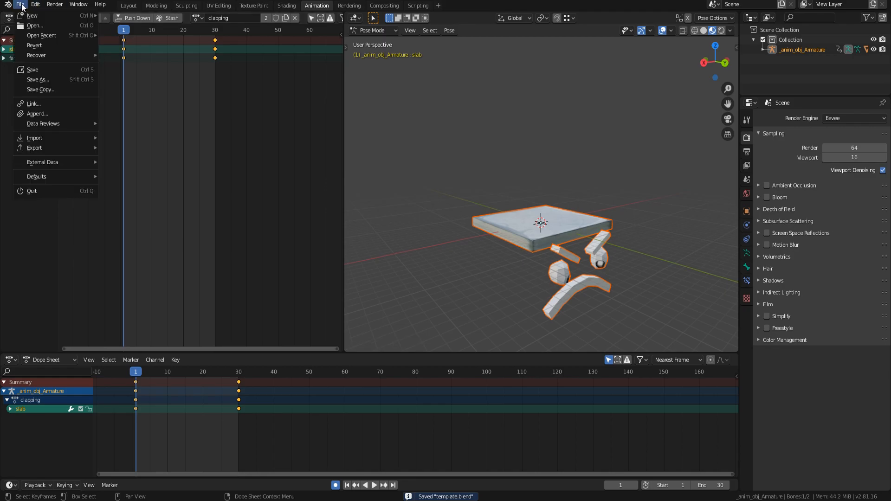
mouse_move(73, 148)
click(127, 275)
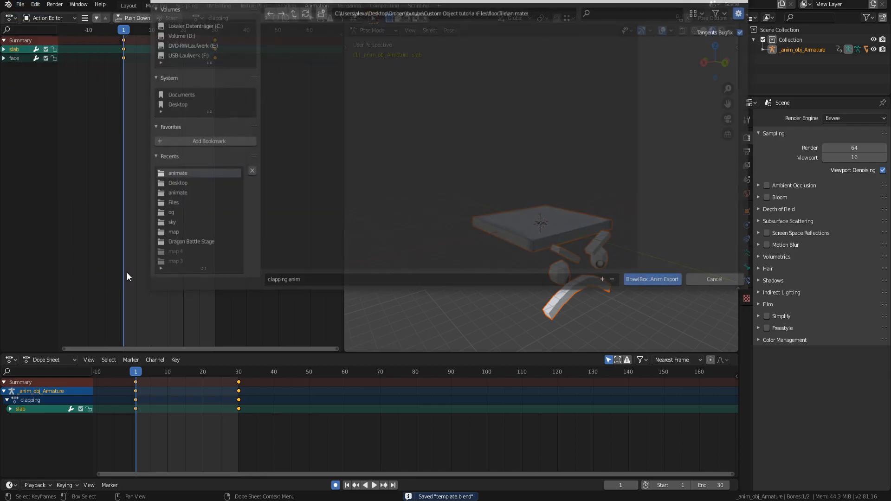
click(642, 282)
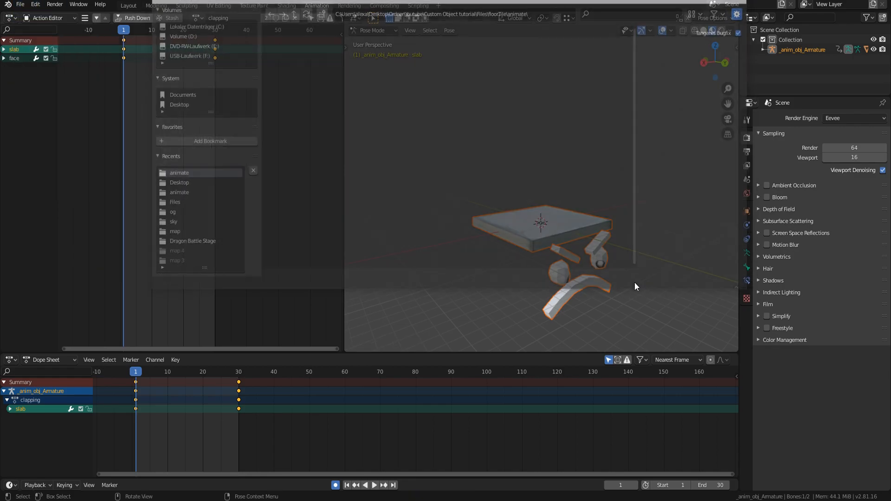
Switch to the wait action and export it as wait.anim for BrawlBox
click(201, 21)
click(203, 42)
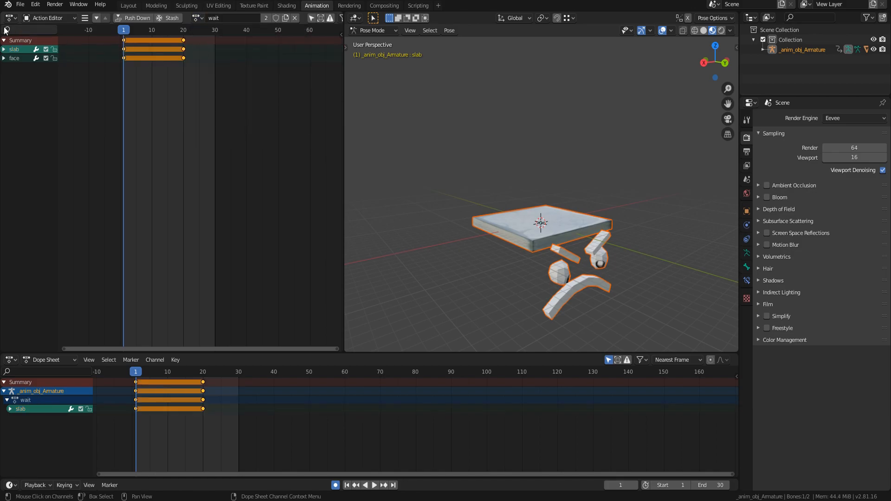
click(17, 8)
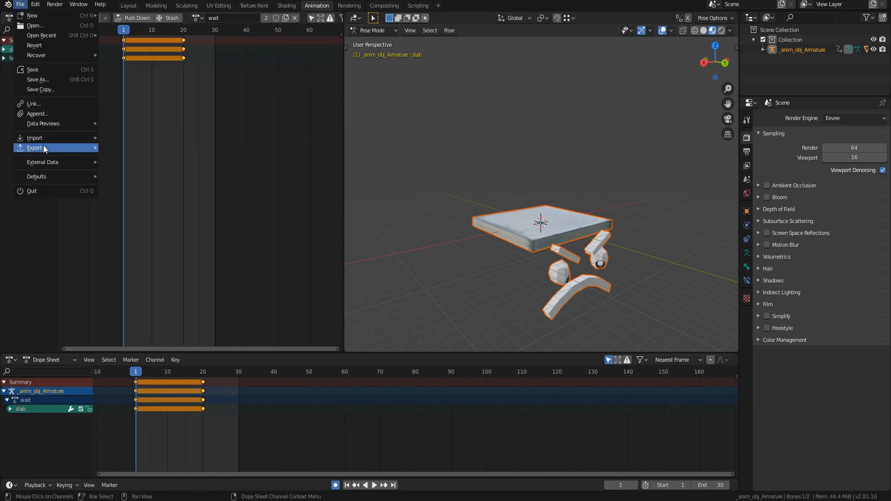
mouse_move(43, 146)
click(124, 276)
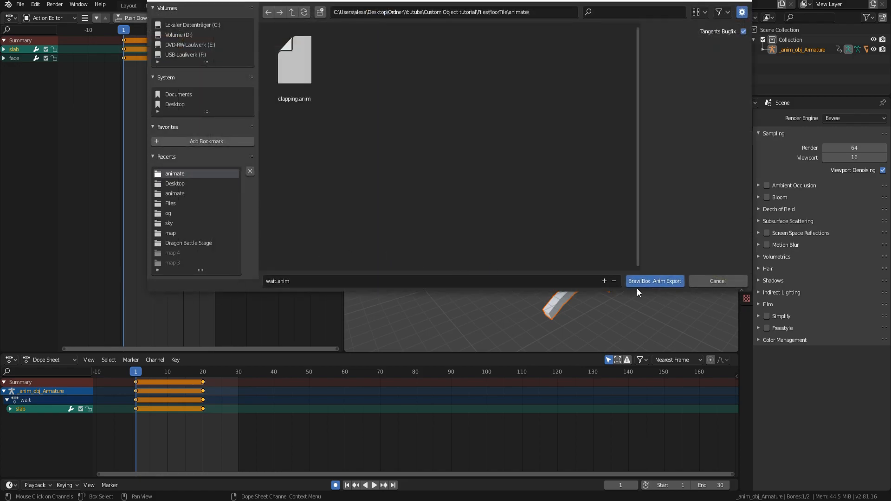
click(652, 282)
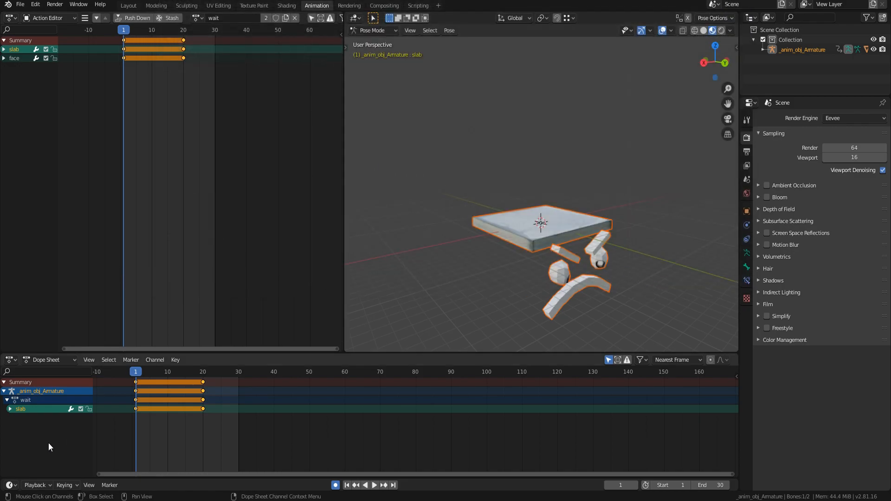
Switch to File Explorer and open mare_a.brres from the floorTile folder in BrawlCrate
click(47, 499)
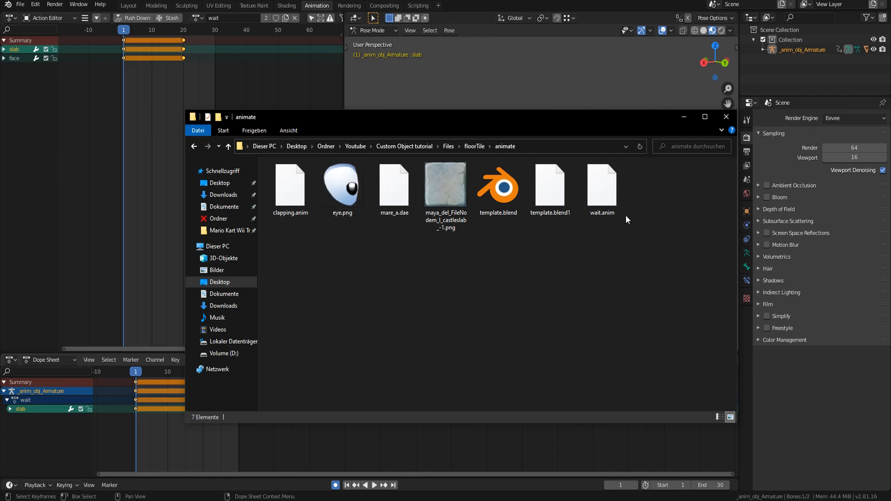
click(473, 146)
click(292, 251)
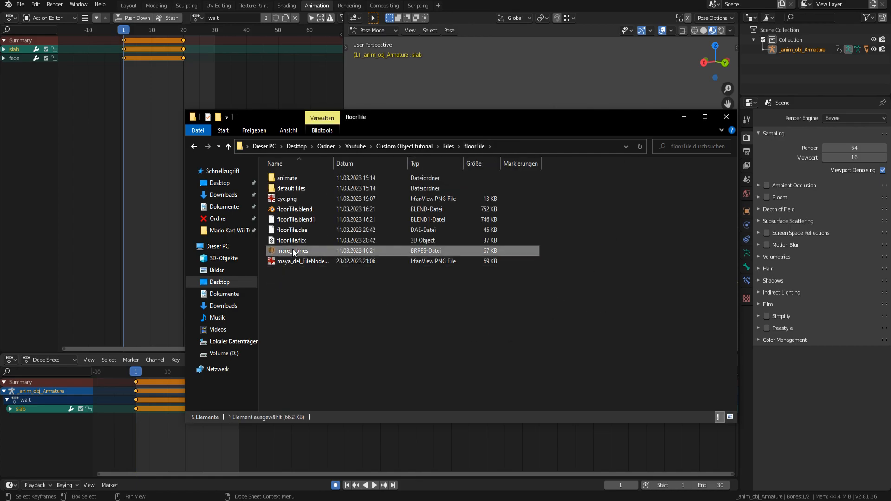
double_click(292, 250)
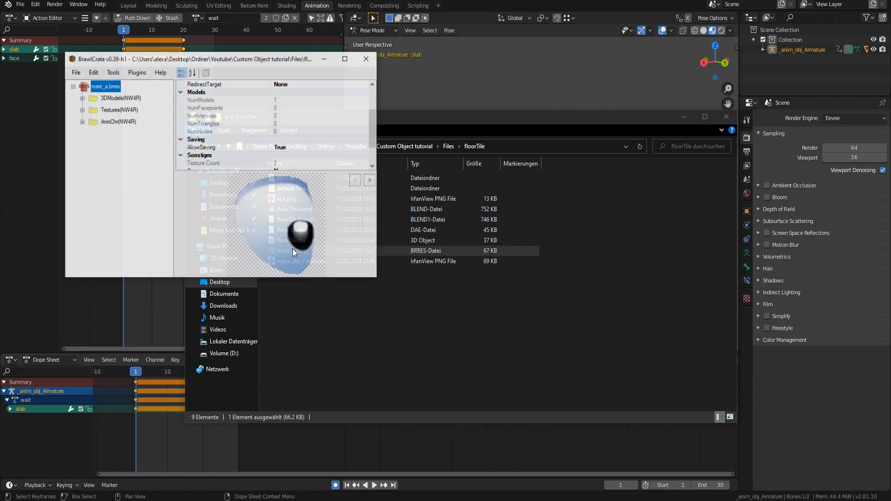
Replace the wait bone animation in mare_a.brres with wait.anim and set its version to 5
click(81, 122)
click(109, 149)
right_click(109, 148)
click(129, 204)
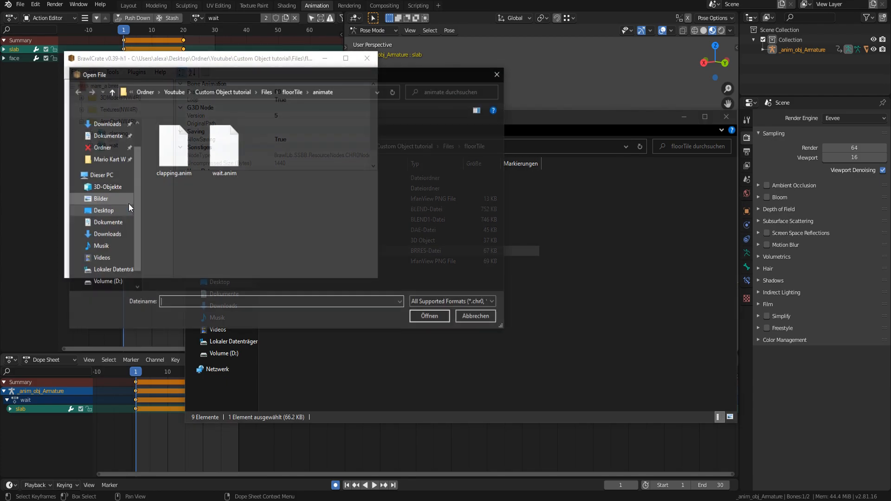
double_click(220, 169)
click(295, 115)
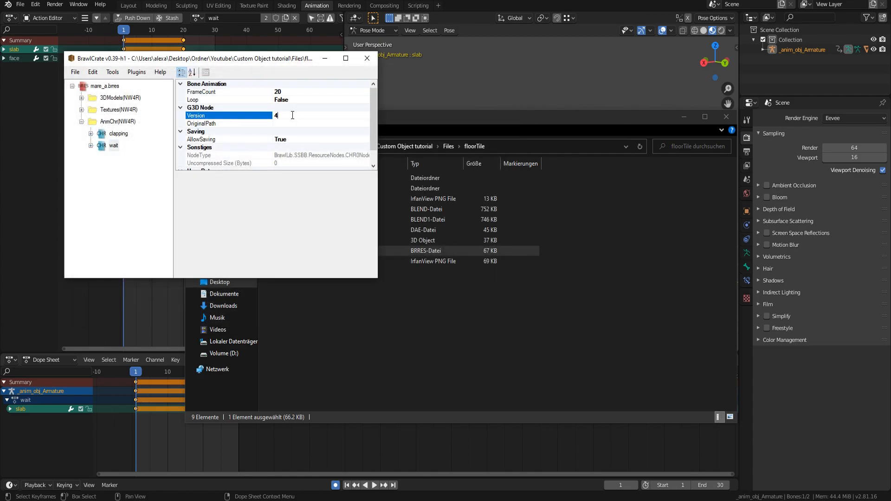
text(5)
click(291, 100)
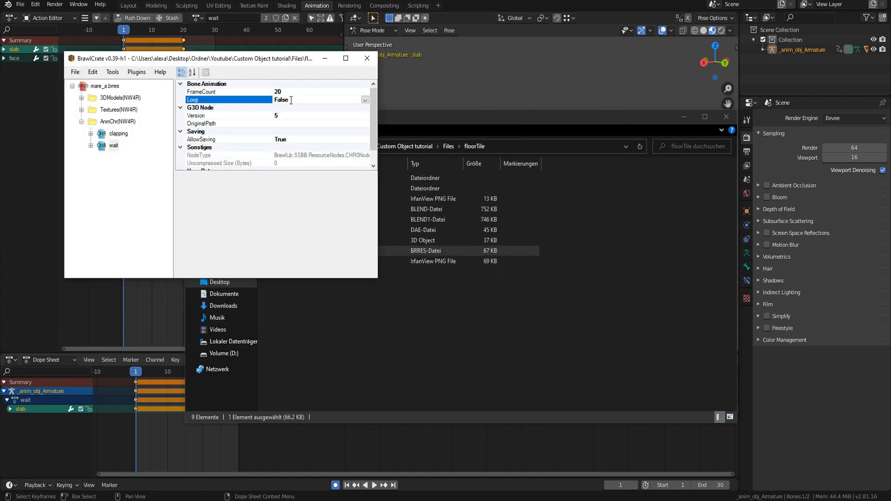
Replace the clapping bone animation with clapping.anim and set its version to 5
click(118, 135)
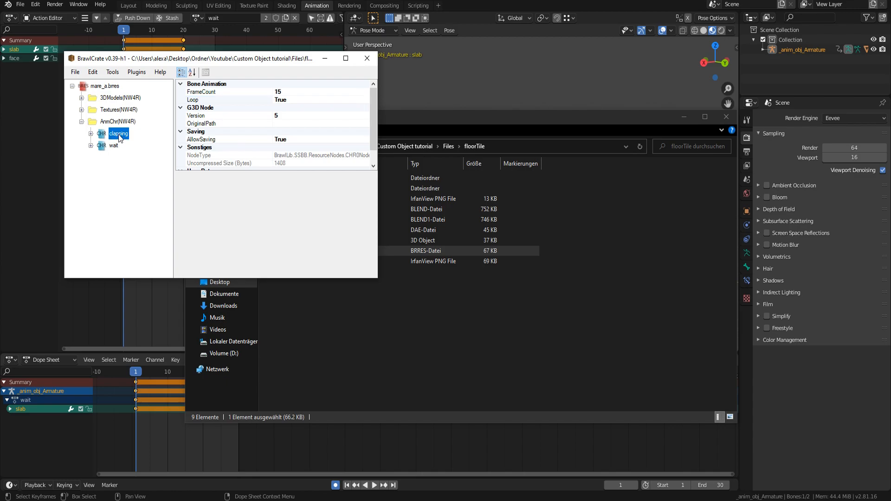
right_click(119, 135)
click(146, 191)
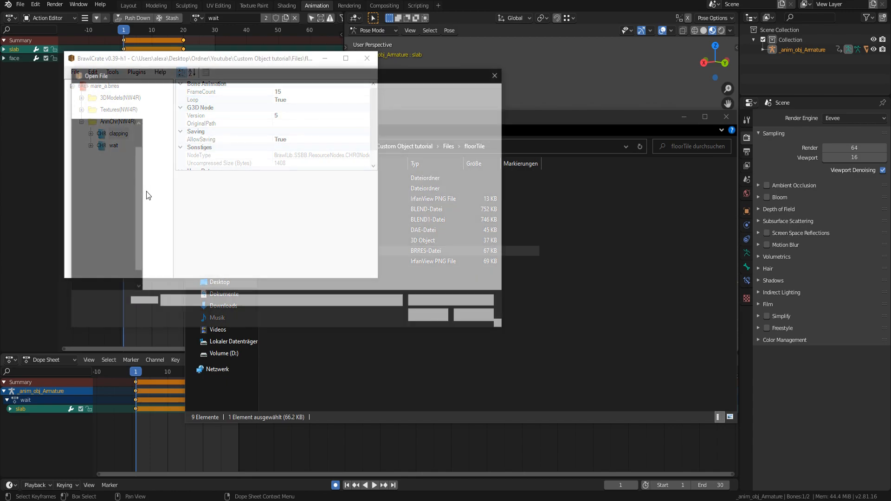
double_click(168, 166)
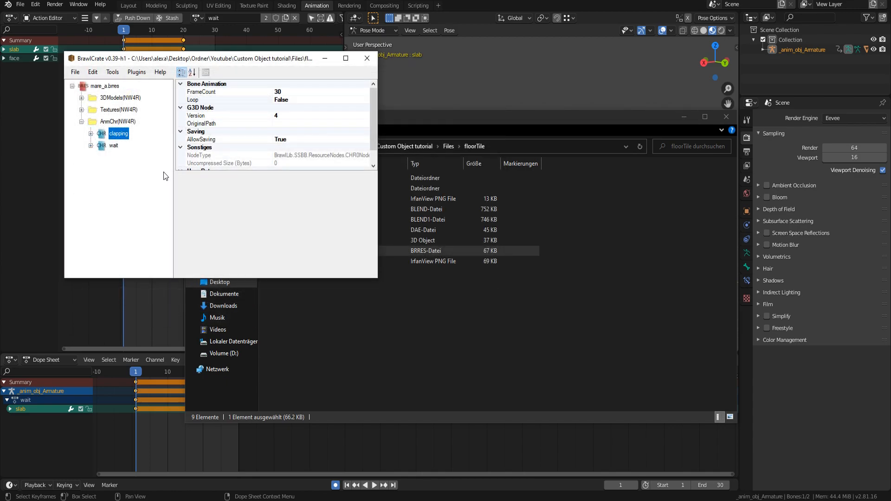
click(282, 117)
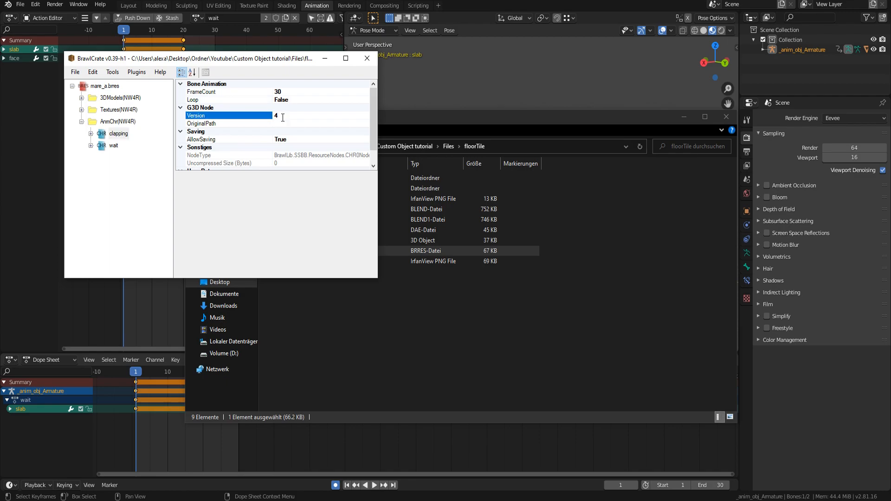
text(5)
click(112, 179)
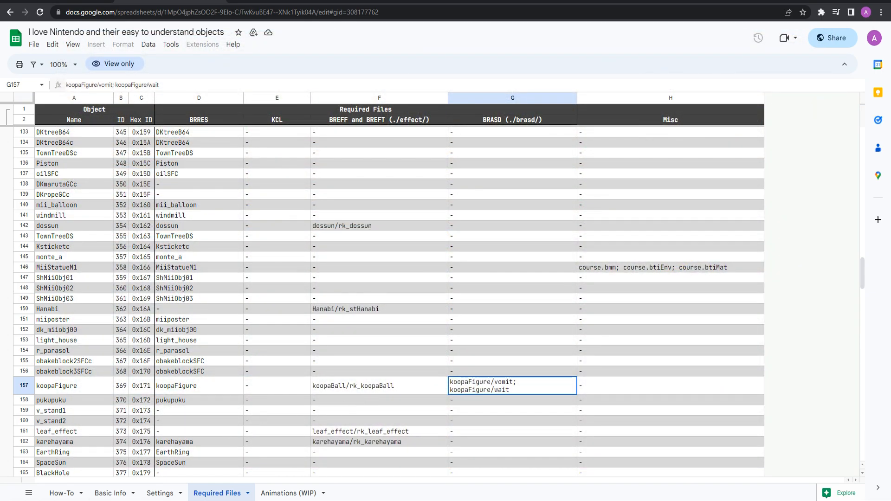
Switch to File Explorer and open vomit.brasd from the brasd/koopaFigure folder in AnimSoundMaker to examine its sound trigger
key(alt+Tab)
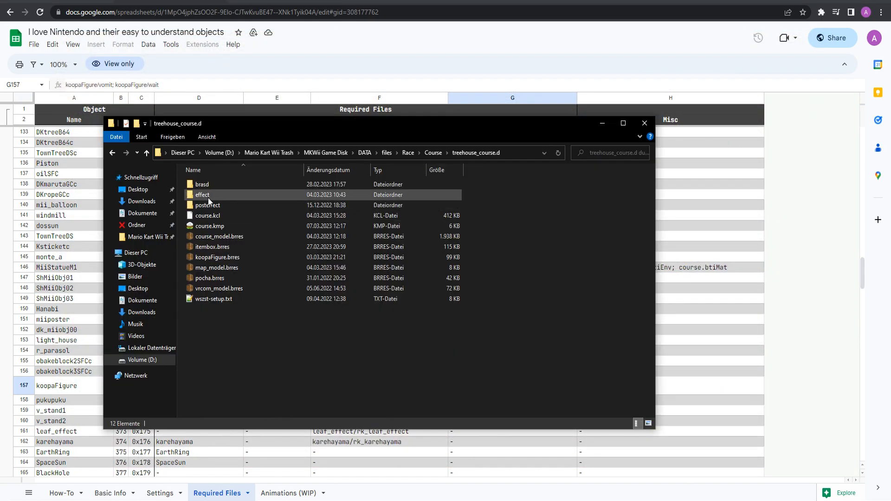
double_click(216, 185)
double_click(216, 185)
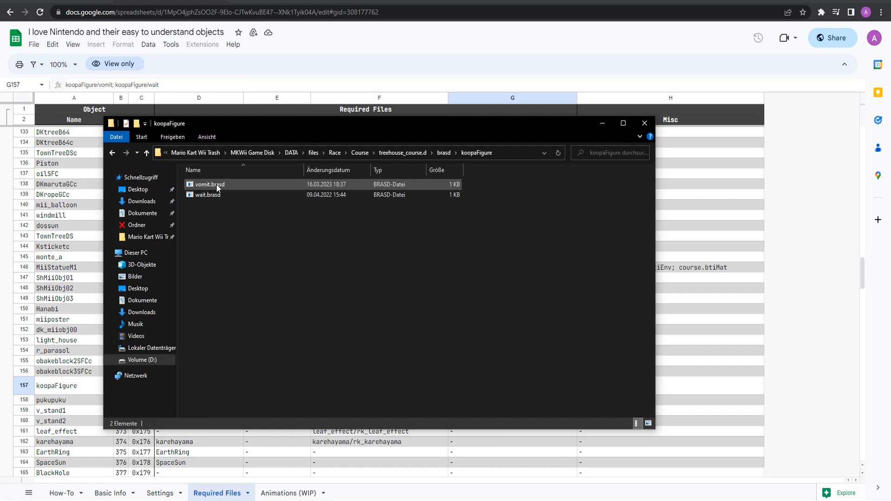
double_click(250, 187)
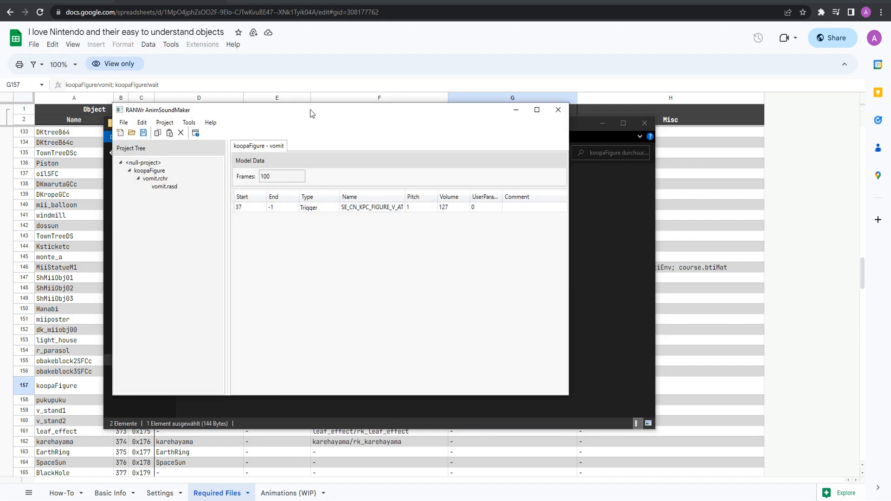
drag(310, 110, 422, 131)
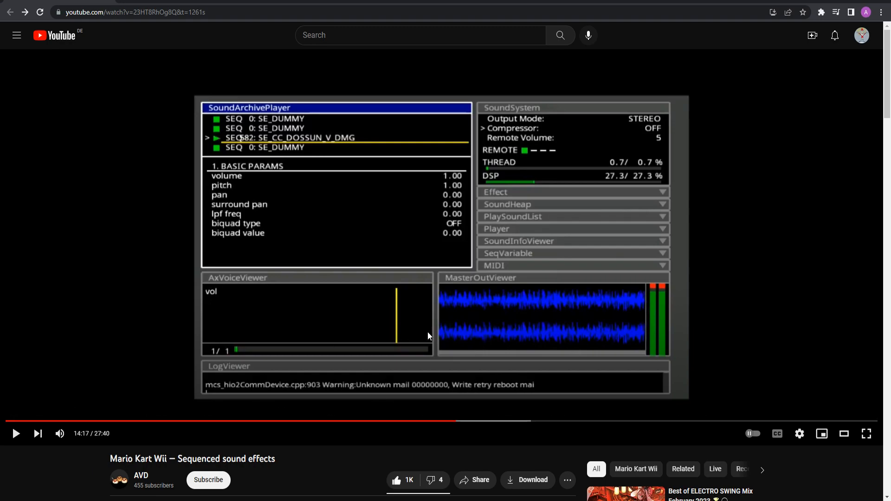
Play several parts of the "Mario Kart Wii — Sequenced sound effects" YouTube video to examine the sound effects and their names
click(467, 301)
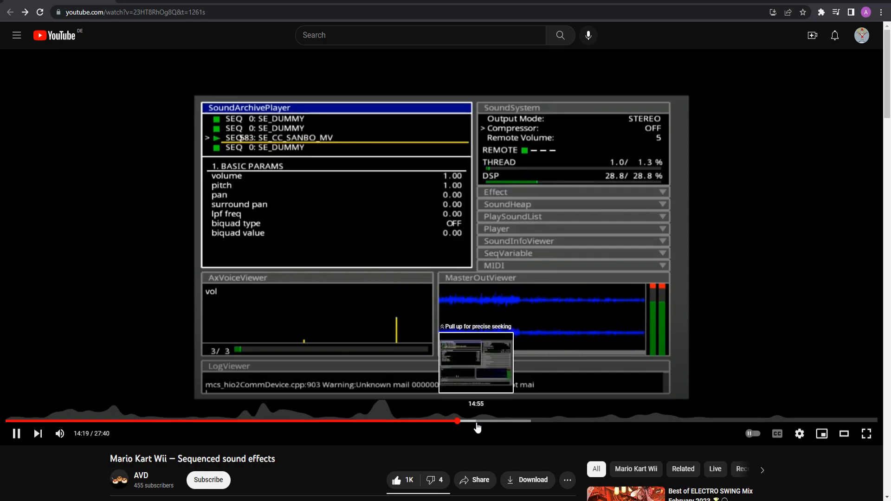
drag(477, 426, 523, 423)
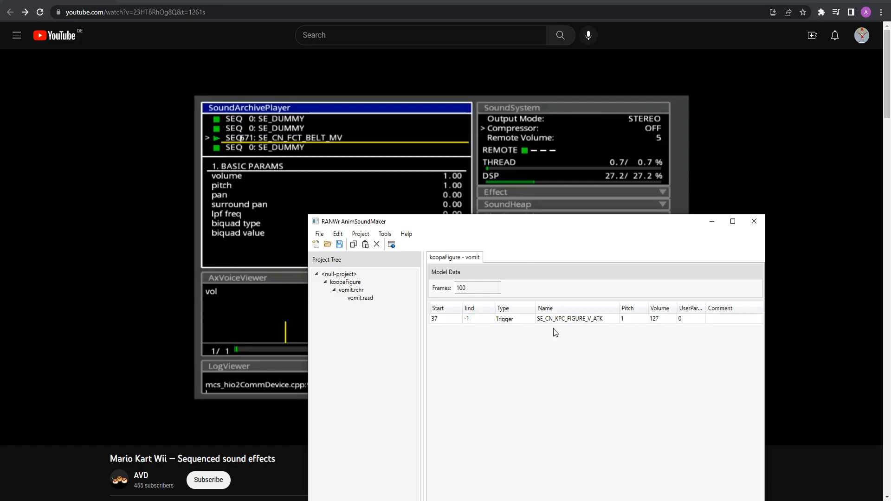
key(alt+Tab)
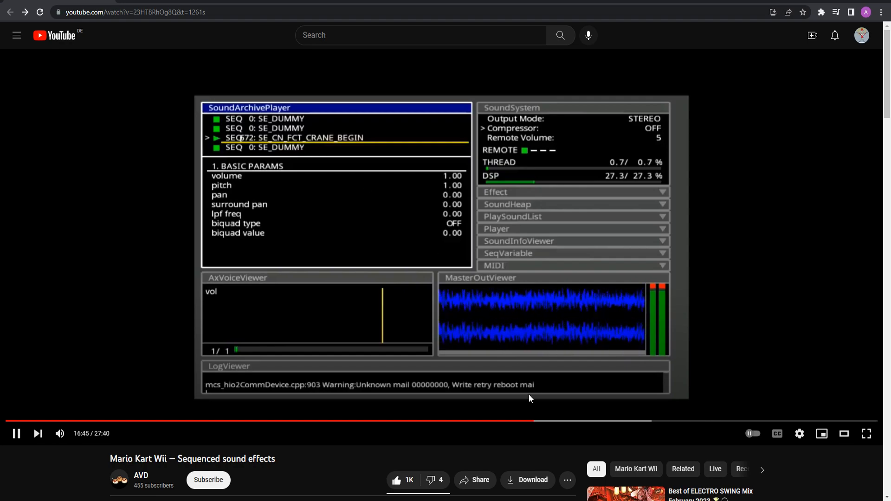
click(541, 422)
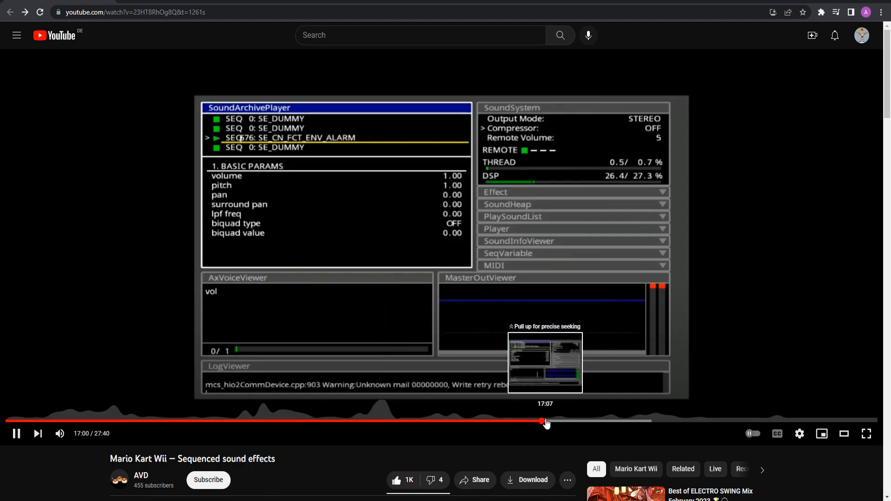
click(546, 422)
click(558, 422)
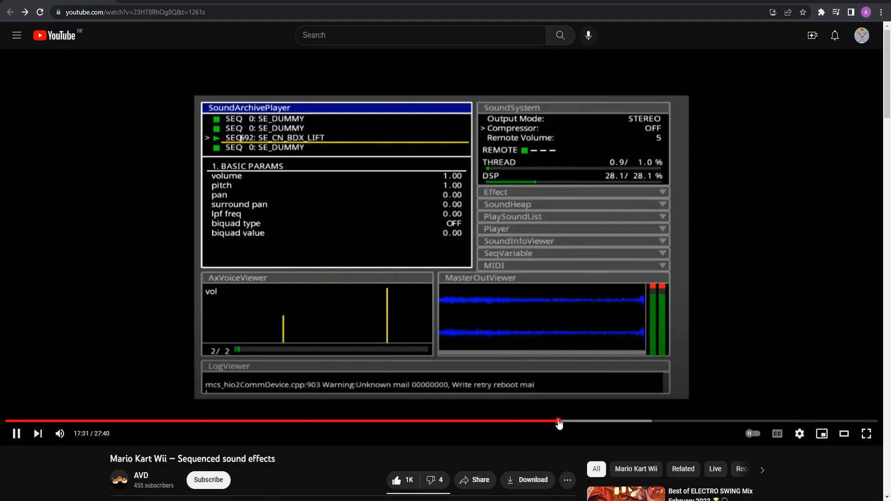
click(569, 422)
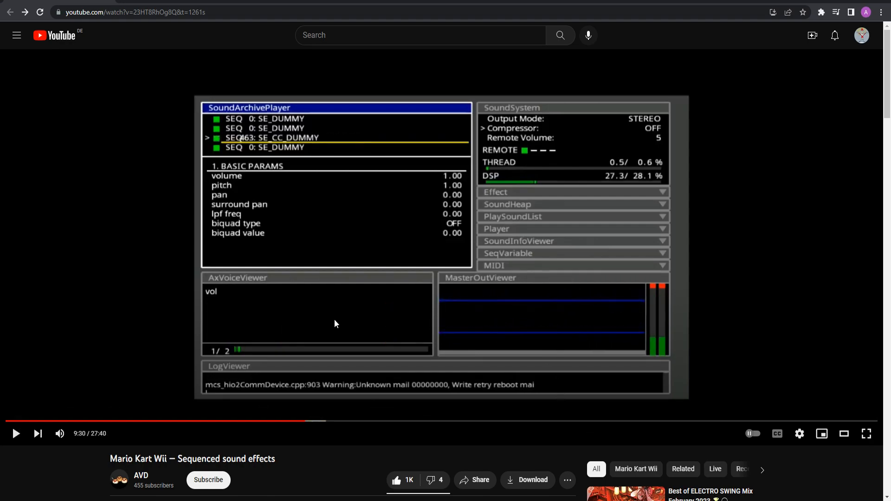
click(335, 321)
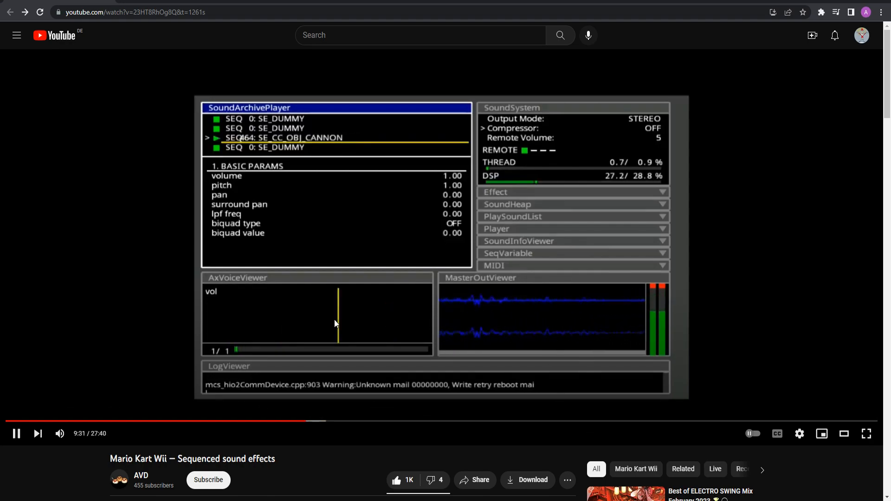
Replay the SE_CC_OBJ_CANNON passage of the sequenced sound effects video and pause it to check the sound's name
click(335, 319)
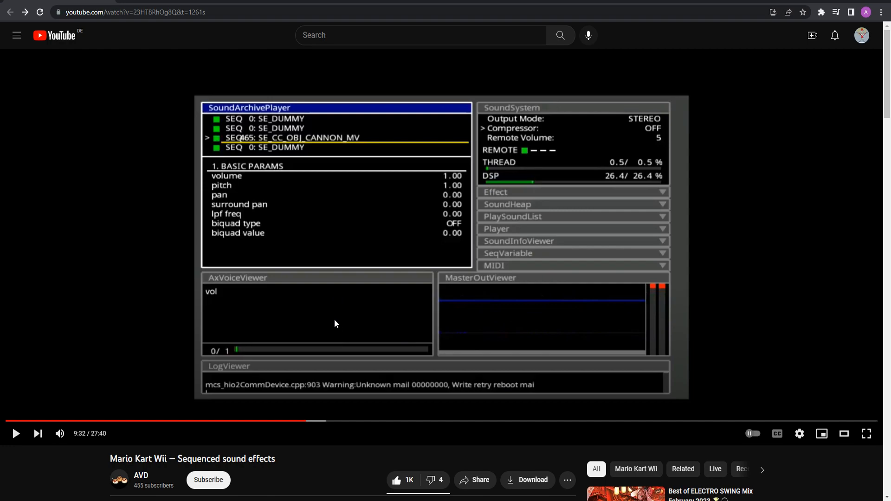
click(334, 319)
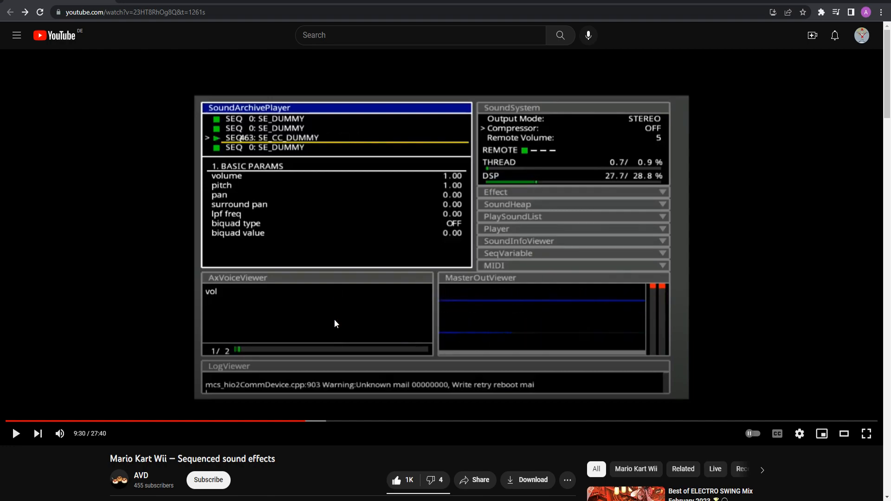
click(334, 320)
click(334, 320)
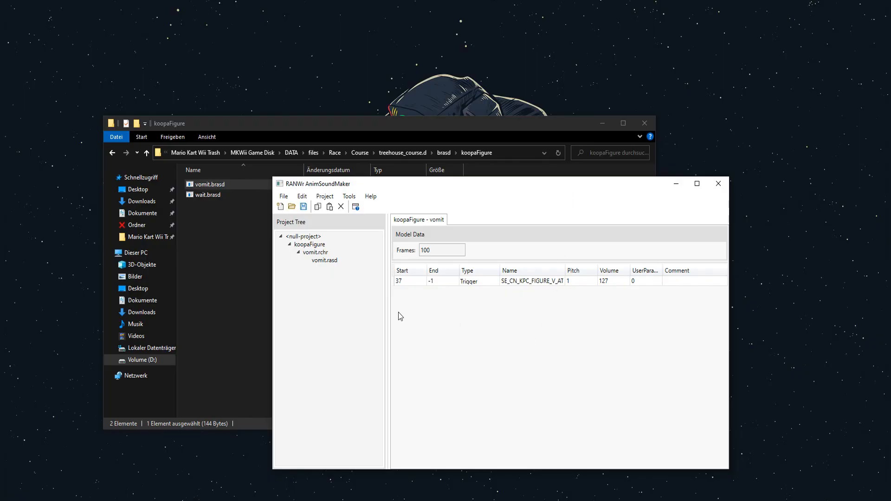
Switch to AnimSoundMaker and set the vomit sound trigger's start frame to 20
click(414, 284)
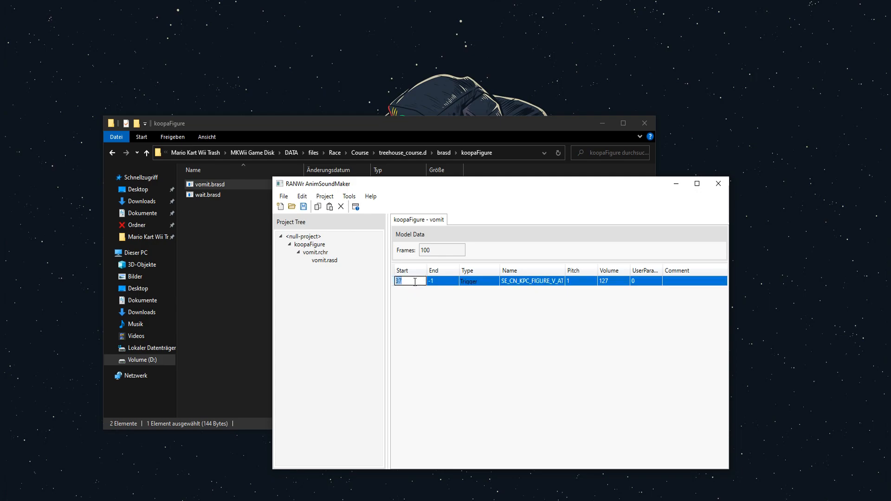
text(20)
key(Return)
Replace the sound name of the vomit trigger with SE_CC_OBJ_CANNON
double_click(522, 281)
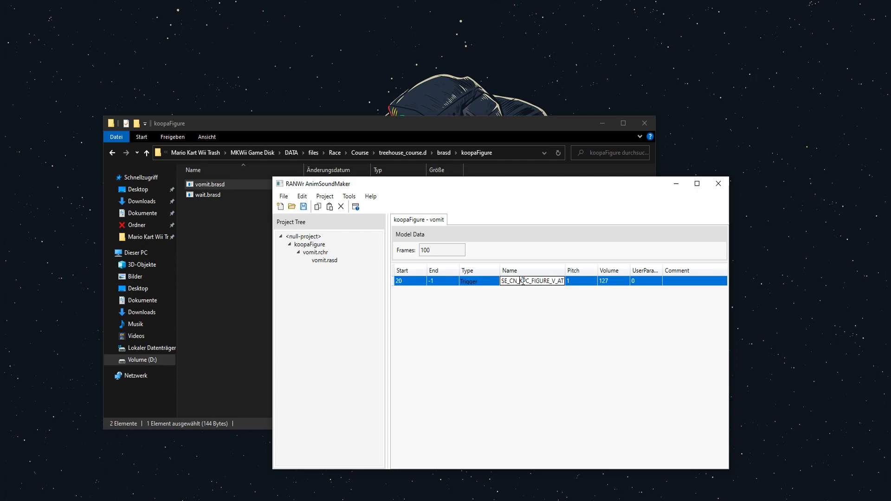
double_click(523, 282)
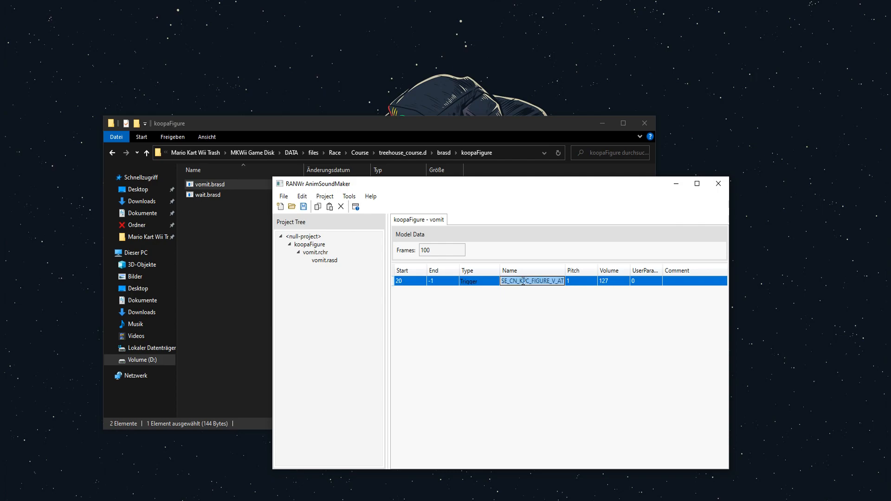
key(BackSpace)
text(SE_CC_OBJ_CANNON)
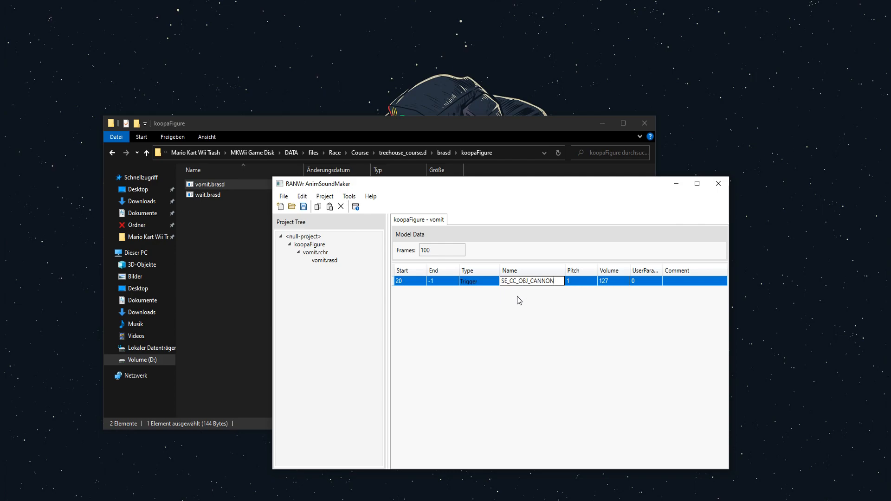
key(Return)
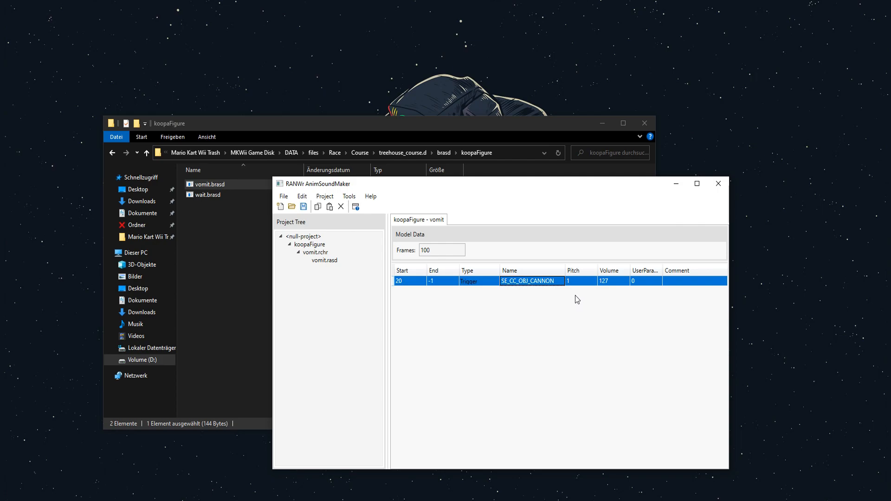
Save the edited vomit.brasd and close AnimSoundMaker
click(284, 196)
click(296, 228)
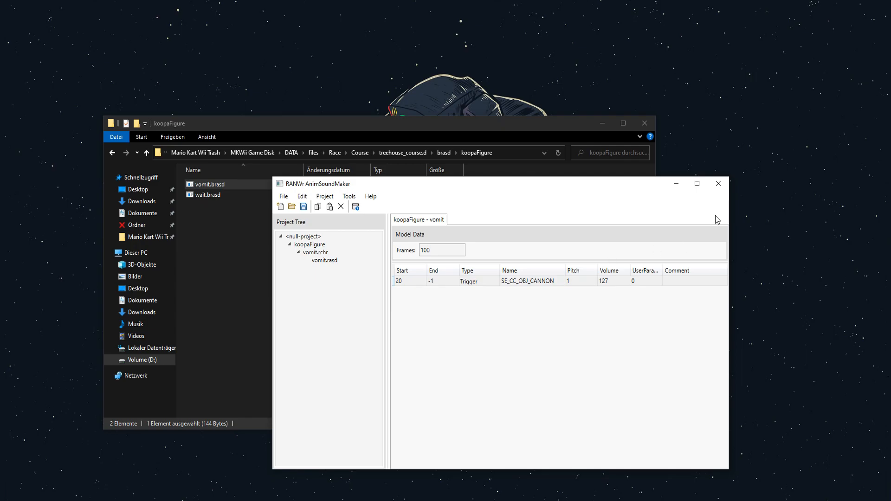
click(719, 185)
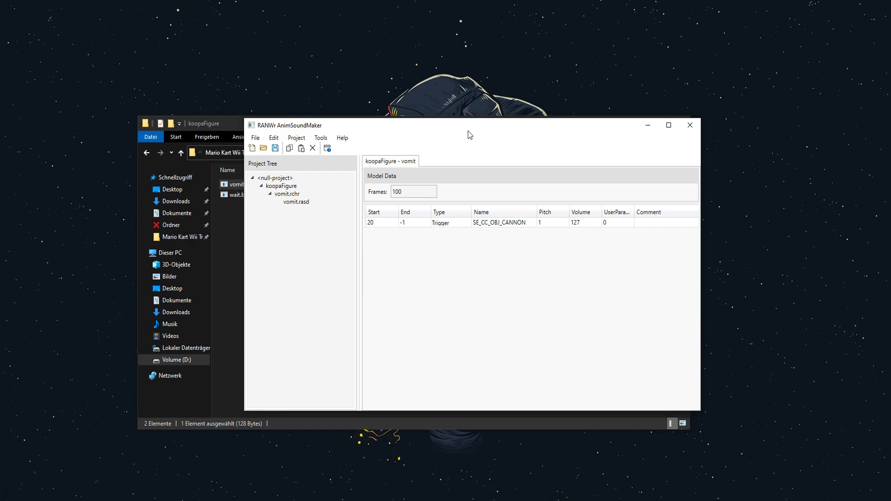
Paste dozens of copies of the SE_CC_OBJ_CANNON trigger starting at frame 20 into the vomit sound list
click(384, 226)
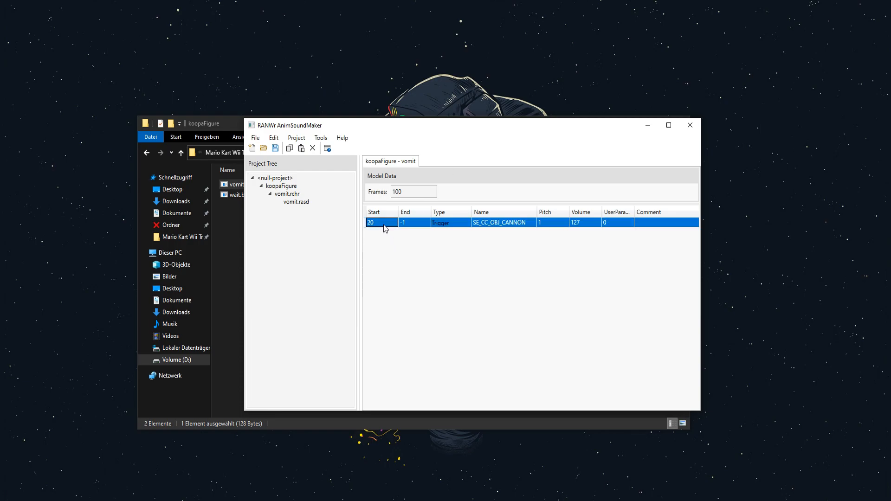
key(ctrl+v)
key(ctrl+v)
key(ctrl+v)
key(ctrl+v)
key(ctrl+v)
key(ctrl+v)
key(ctrl+v)
key(ctrl+v)
key(ctrl+v)
key(ctrl+v)
key(ctrl+v)
key(ctrl+v)
key(ctrl+v)
key(ctrl+v)
key(ctrl+v)
key(ctrl+v)
key(ctrl+v)
key(ctrl+v)
key(ctrl+v)
key(ctrl+v)
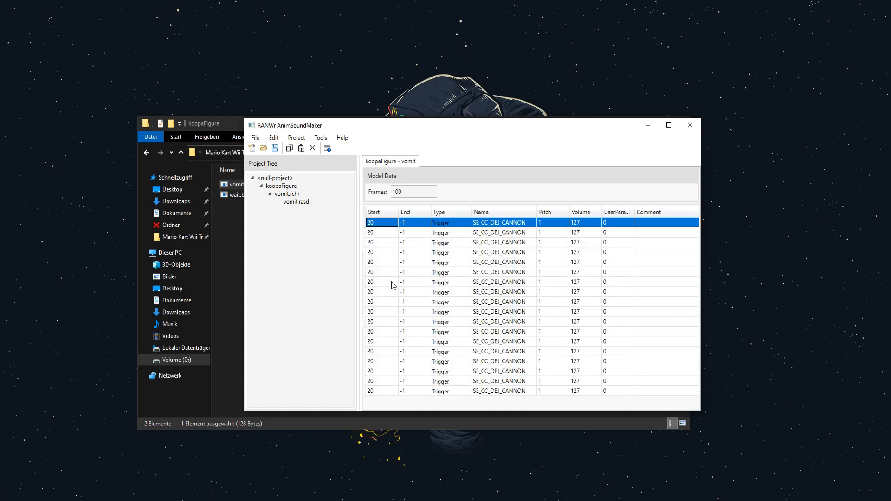
key(ctrl+v)
key(ctrl+v)
key(ctrl+v)
key(ctrl+v)
key(ctrl+v)
key(ctrl+v)
key(ctrl+v)
key(ctrl+v)
key(ctrl+v)
key(ctrl+v)
key(ctrl+v)
key(ctrl+v)
key(ctrl+v)
key(ctrl+v)
key(ctrl+v)
key(ctrl+v)
key(ctrl+v)
key(ctrl+v)
key(ctrl+v)
key(ctrl+v)
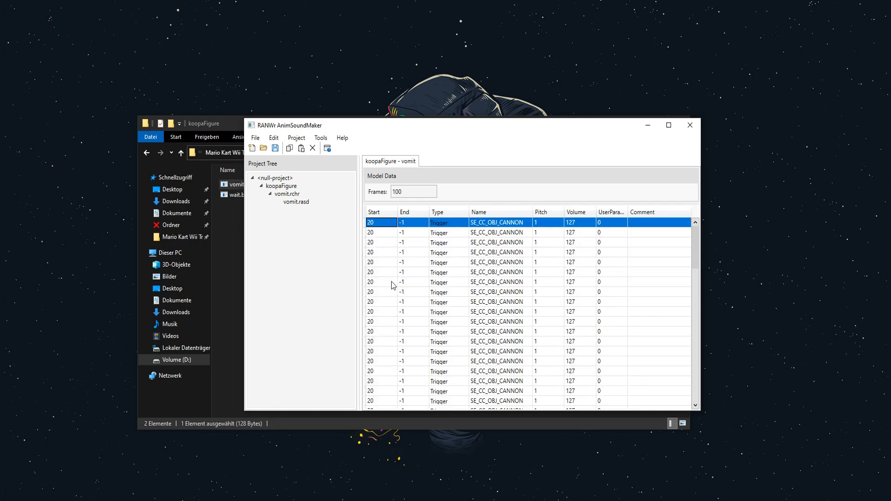